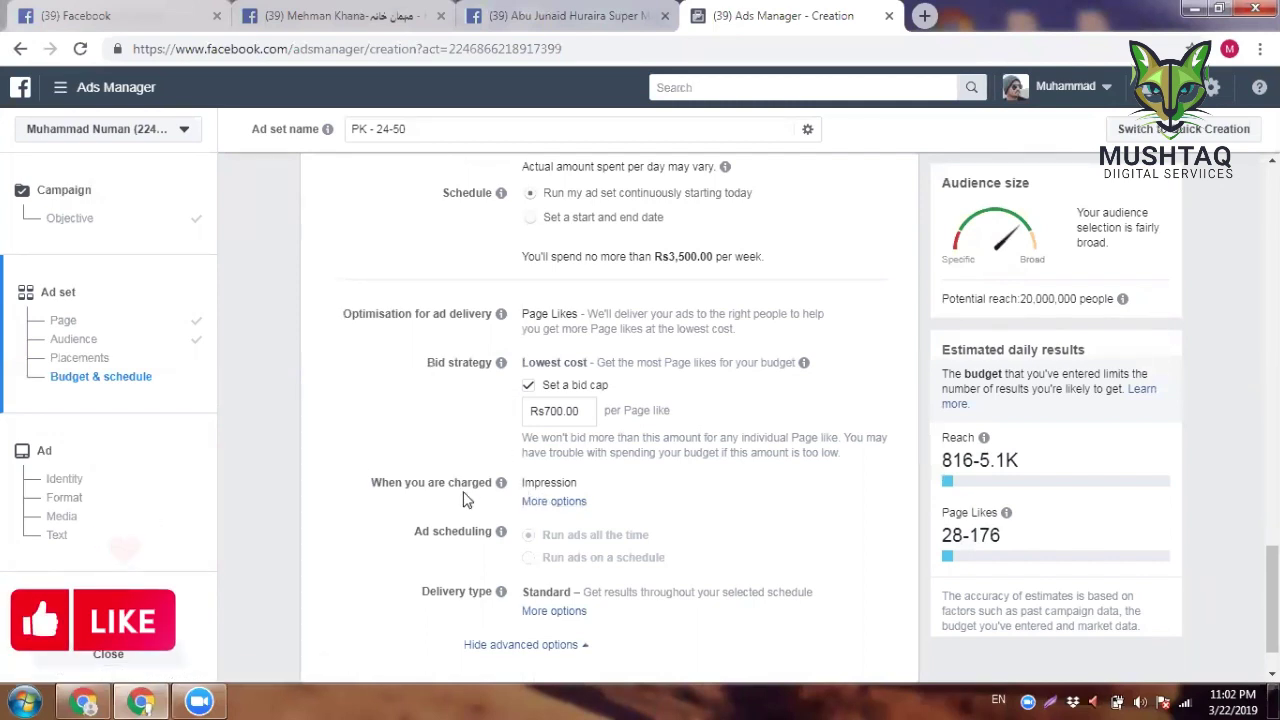
# Step: Open a new browser tab and run a web search for "google"
pyautogui.moveTo(501, 482)
pyautogui.click(924, 16)
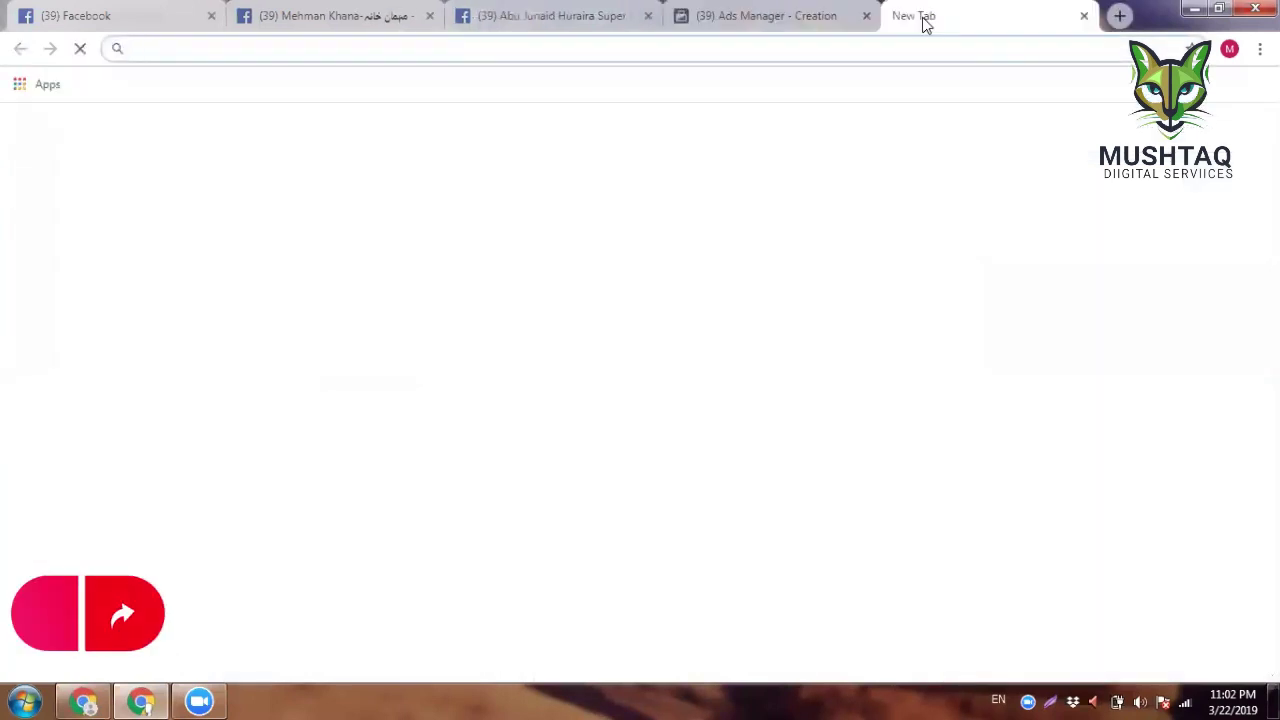
pyautogui.write('google')
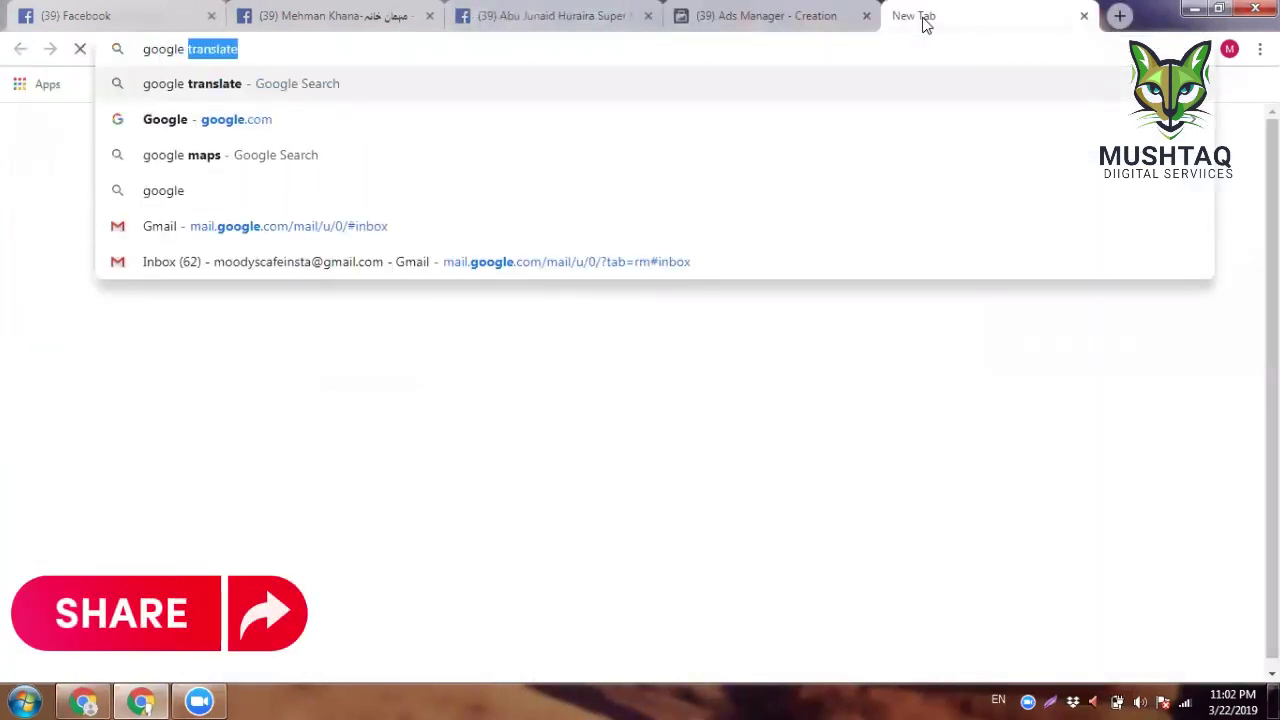
pyautogui.press('Return')
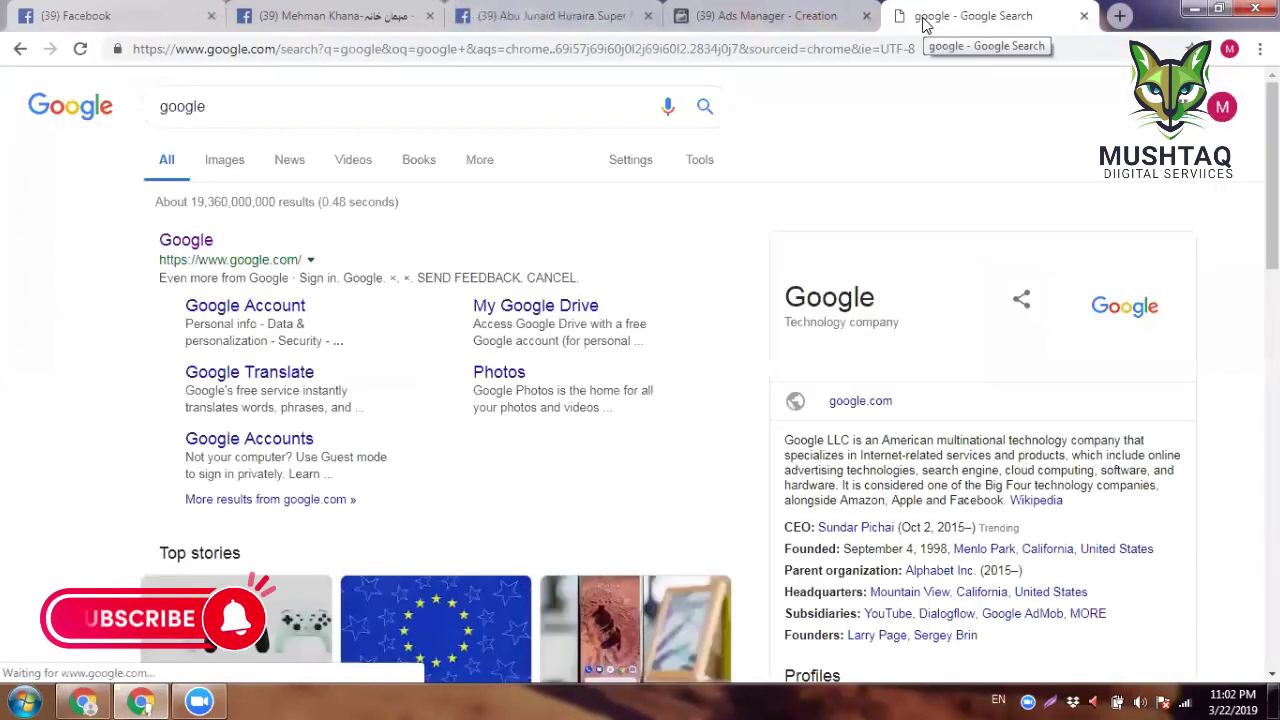
# Step: Replace the search query with "best hosting in pakistan" and run the search
pyautogui.click(585, 101)
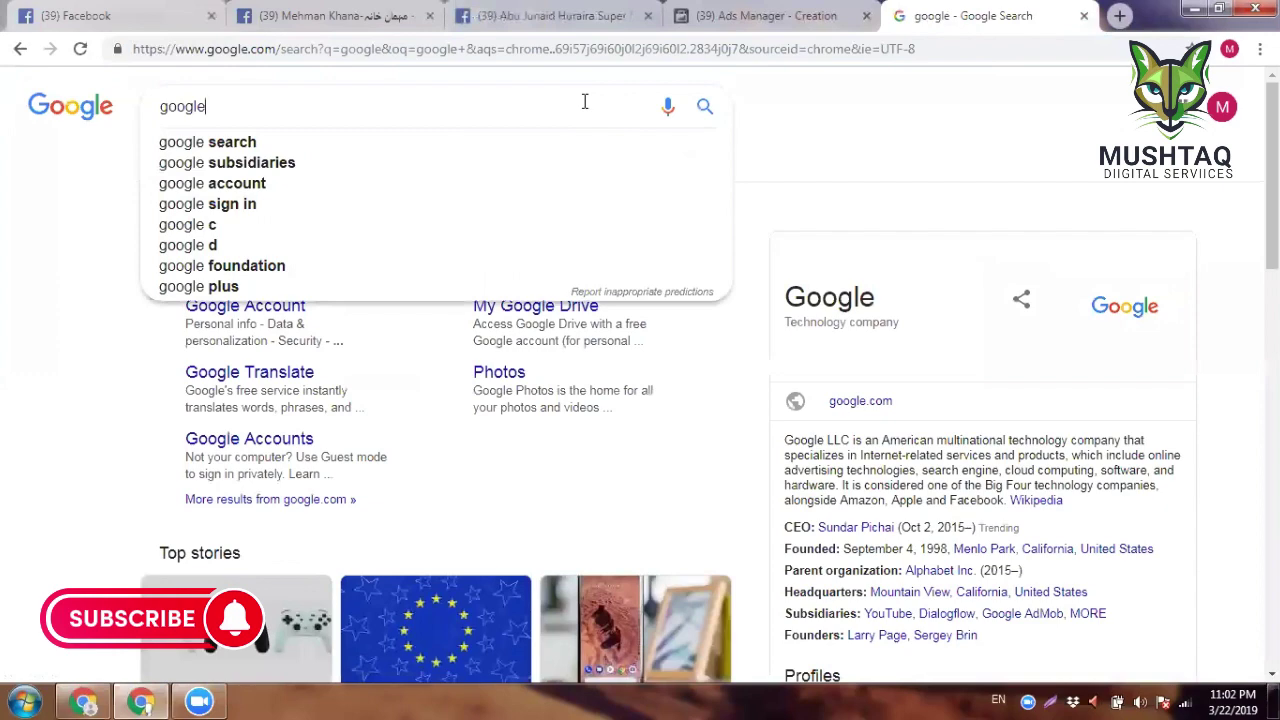
pyautogui.press('BackSpace')
pyautogui.press('BackSpace')
pyautogui.press('BackSpace')
pyautogui.press('BackSpace')
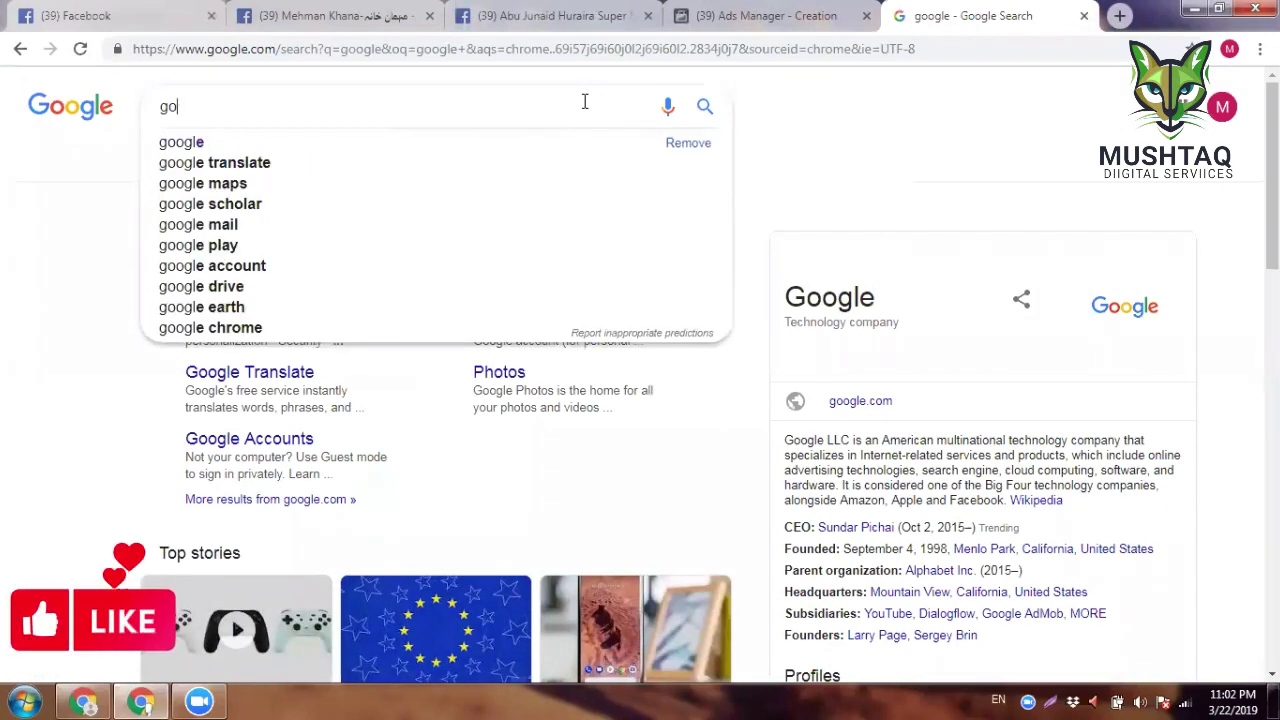
pyautogui.press('BackSpace')
pyautogui.press('BackSpace')
pyautogui.write('best ')
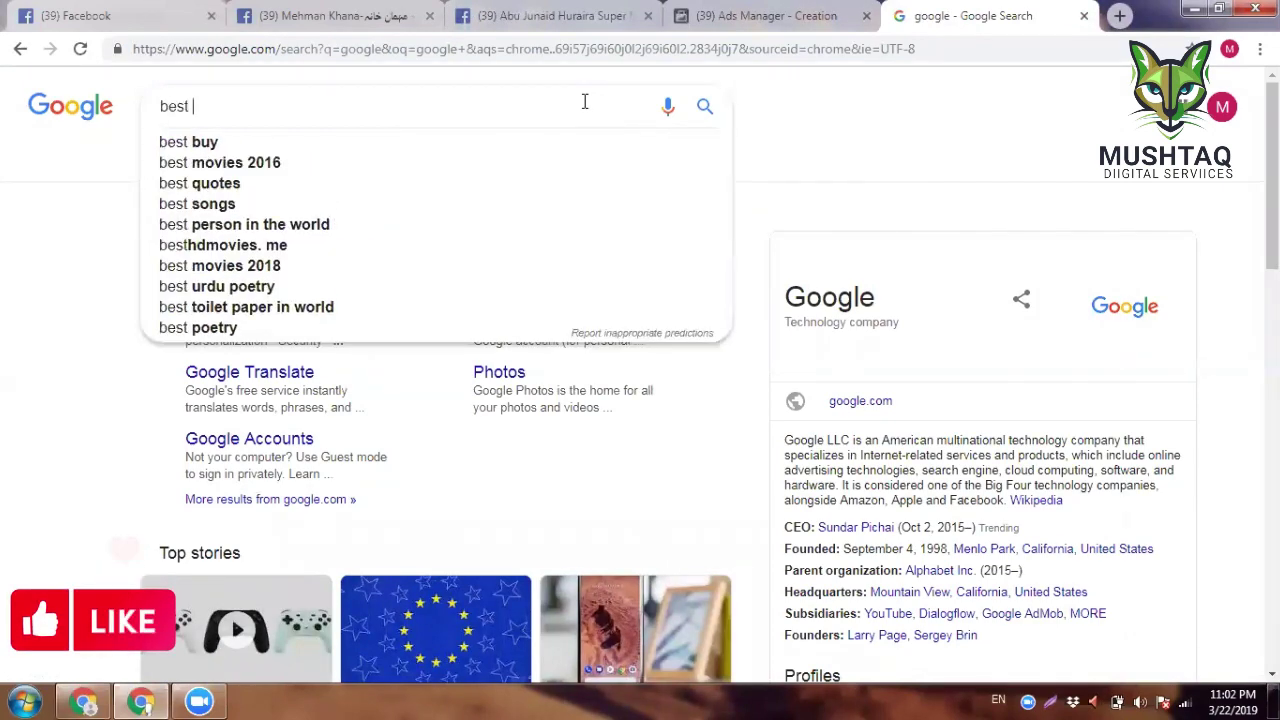
pyautogui.write('hosting')
pyautogui.press('Down')
pyautogui.press('Down')
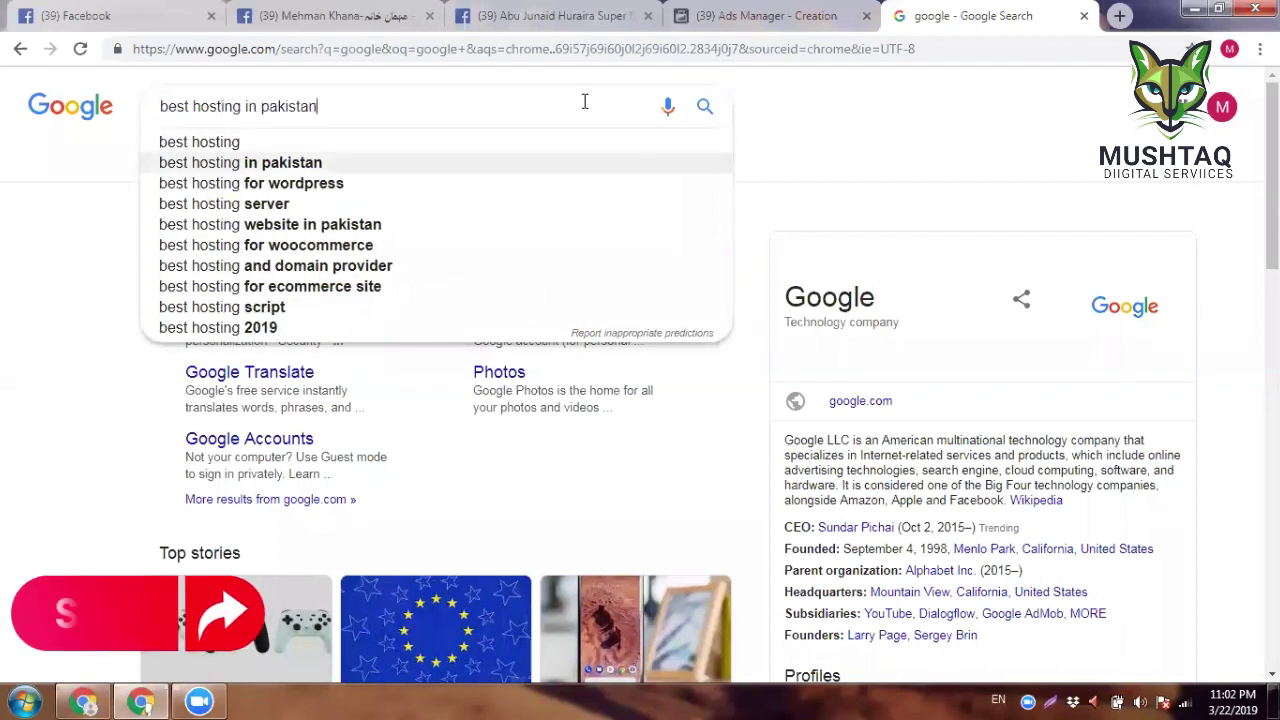
pyautogui.press('Return')
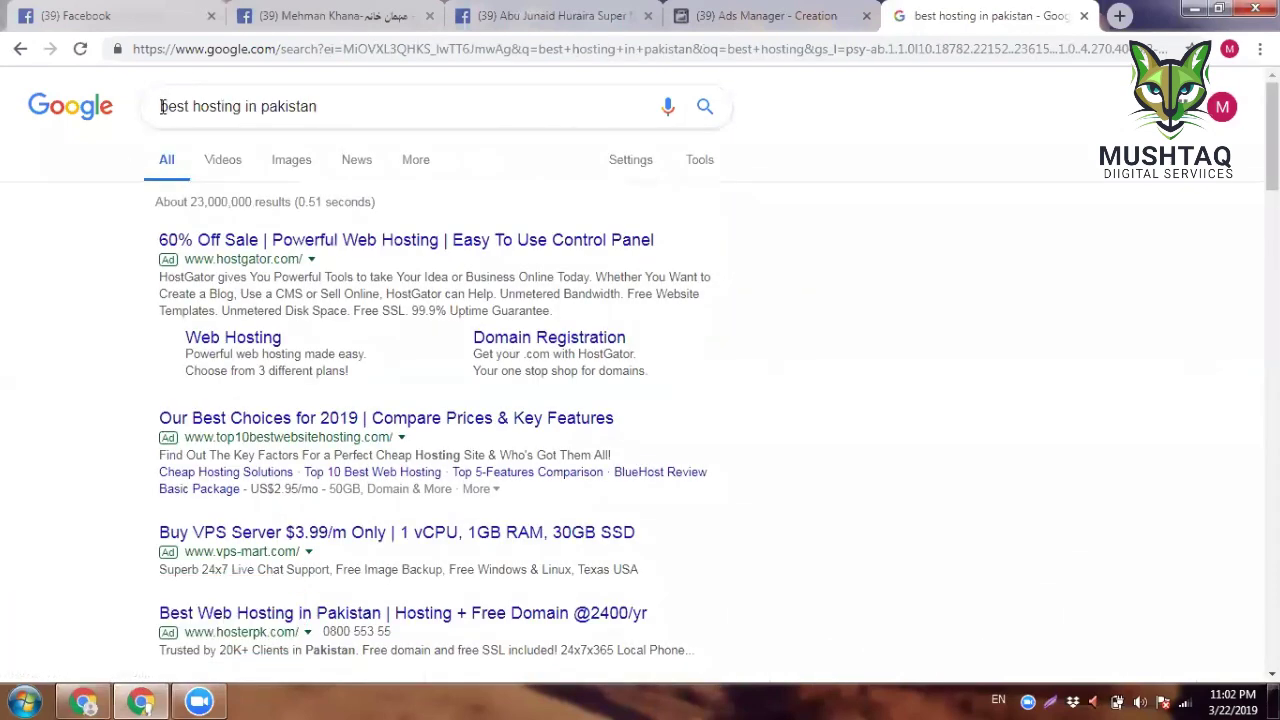
# Step: Examine the search query and the sponsored and regular web hosting results listed for it
pyautogui.moveTo(162, 106); pyautogui.dragTo(328, 107)
pyautogui.click(42, 240)
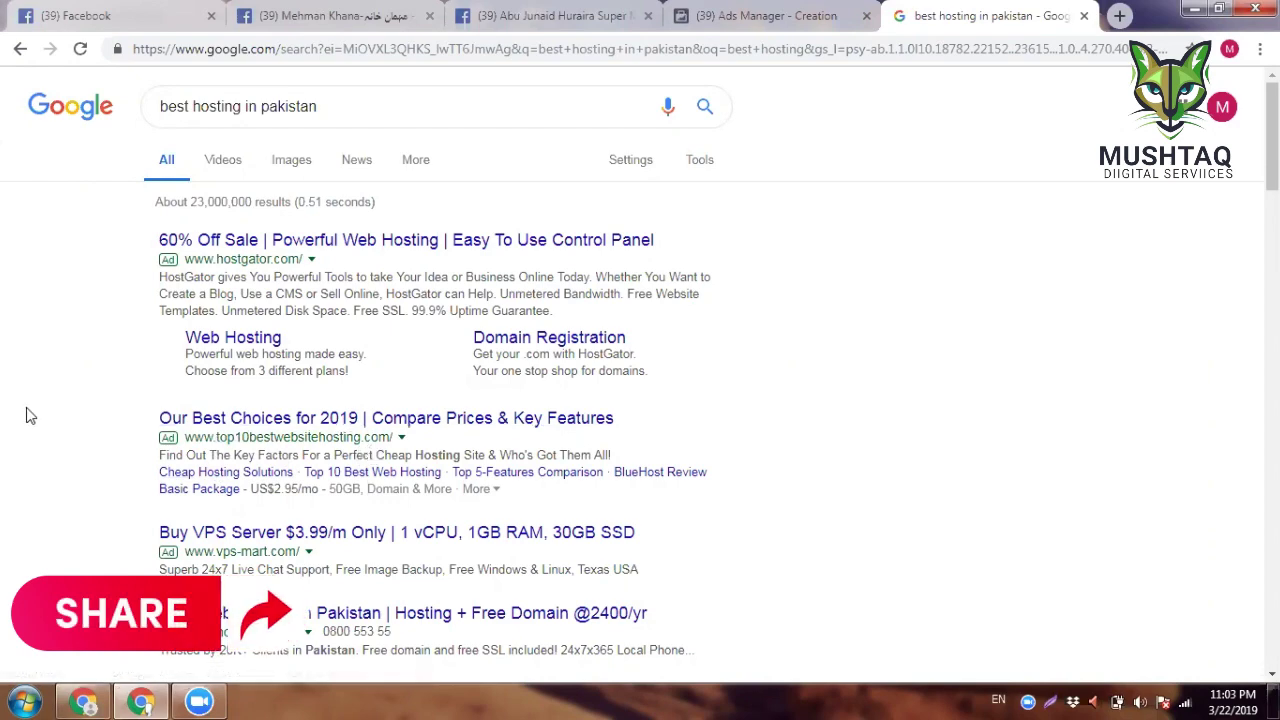
pyautogui.scroll(-3, 168, 348)
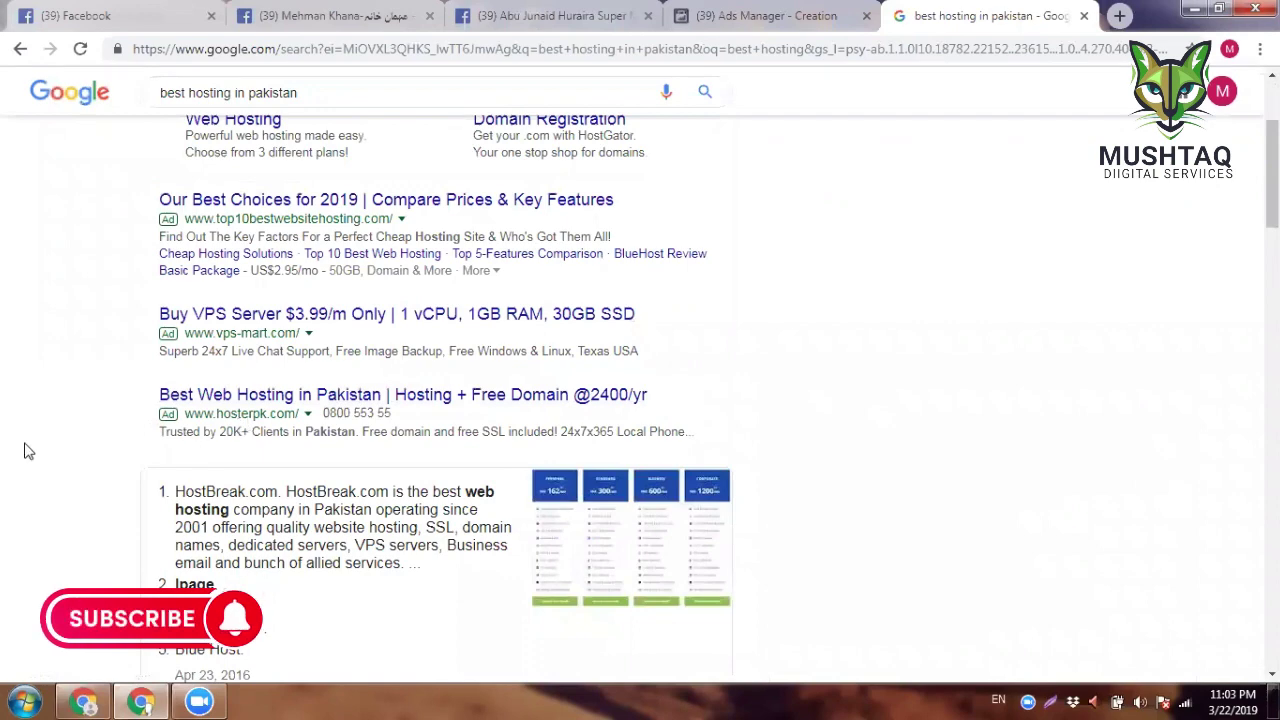
pyautogui.scroll(3, 28, 449)
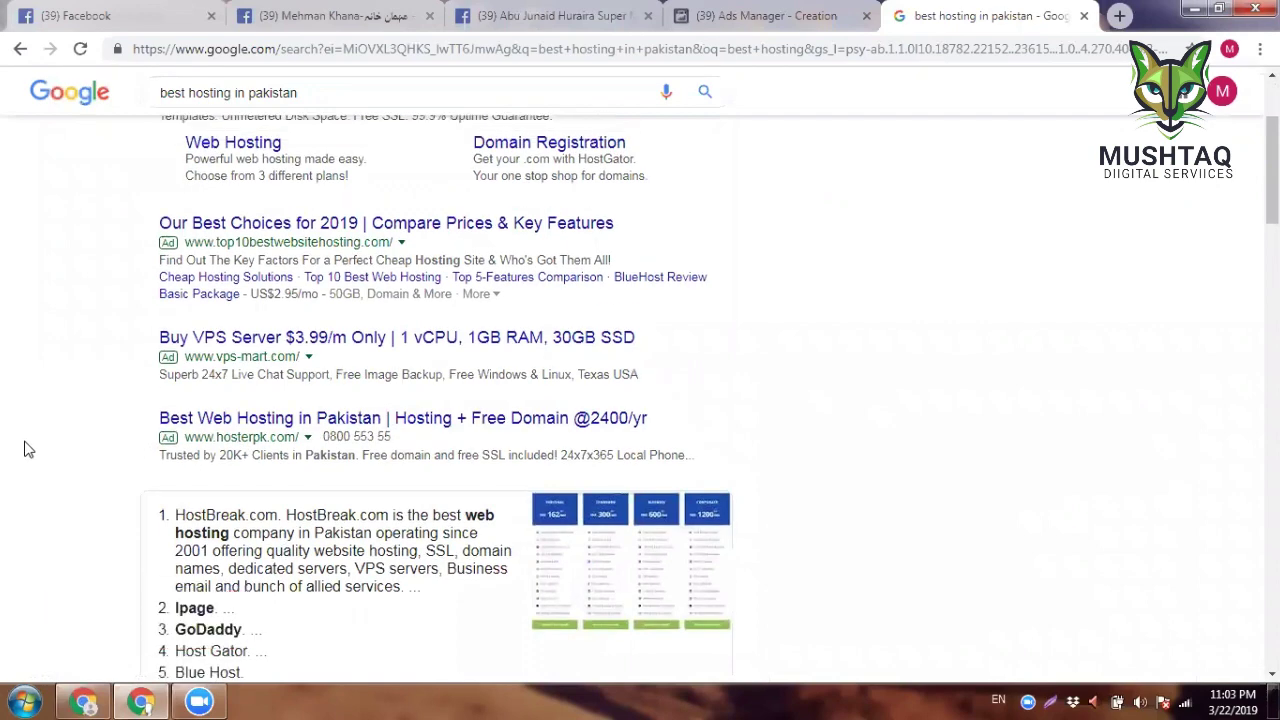
pyautogui.scroll(-9, 28, 449)
pyautogui.scroll(1, 28, 449)
pyautogui.scroll(5, 28, 449)
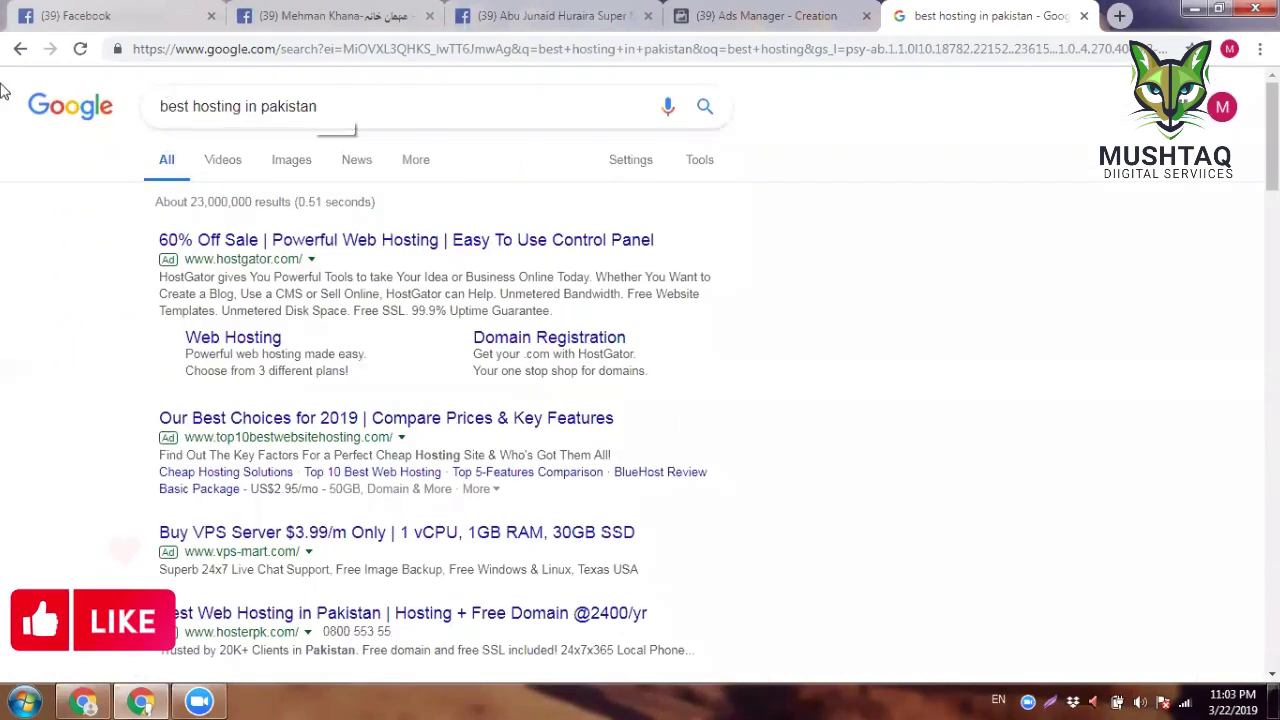
pyautogui.moveTo(322, 106); pyautogui.dragTo(1, 187)
pyautogui.click(1, 232)
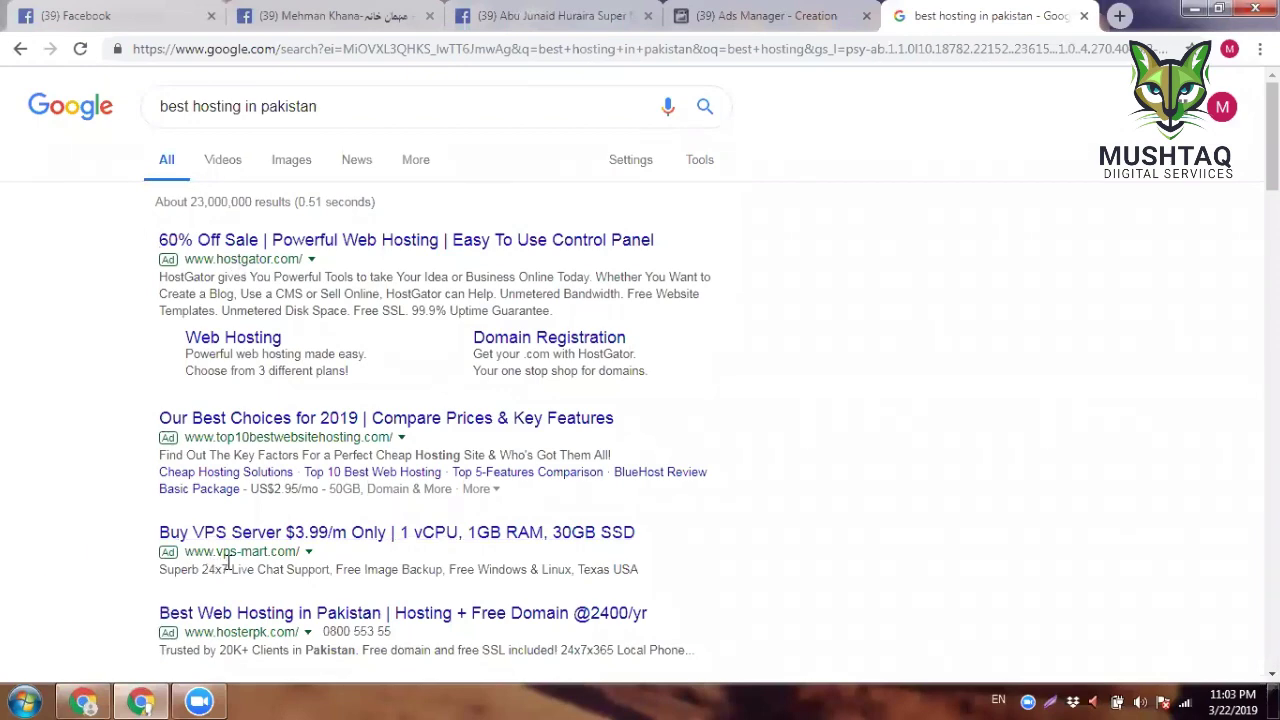
# Step: Compare the ad set's bid cap setting and the supermarket's Facebook page with the sponsored hosting ads in the search results
pyautogui.click(713, 14)
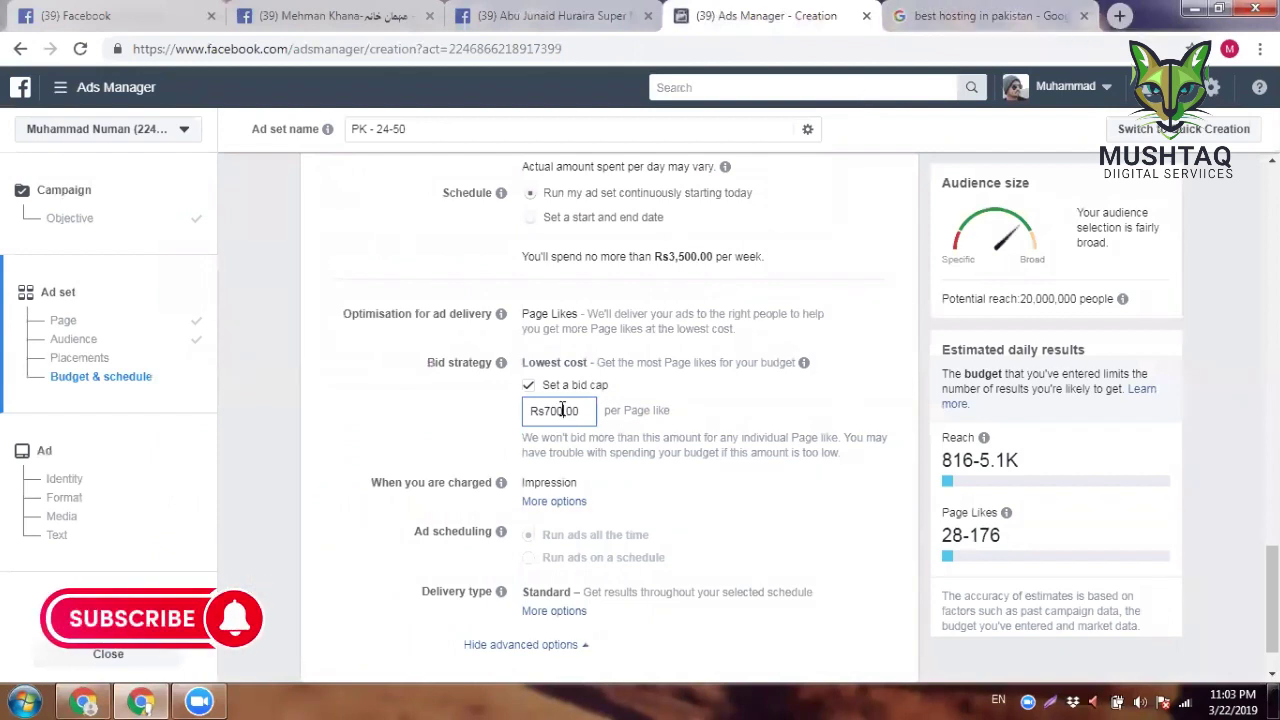
pyautogui.click(985, 15)
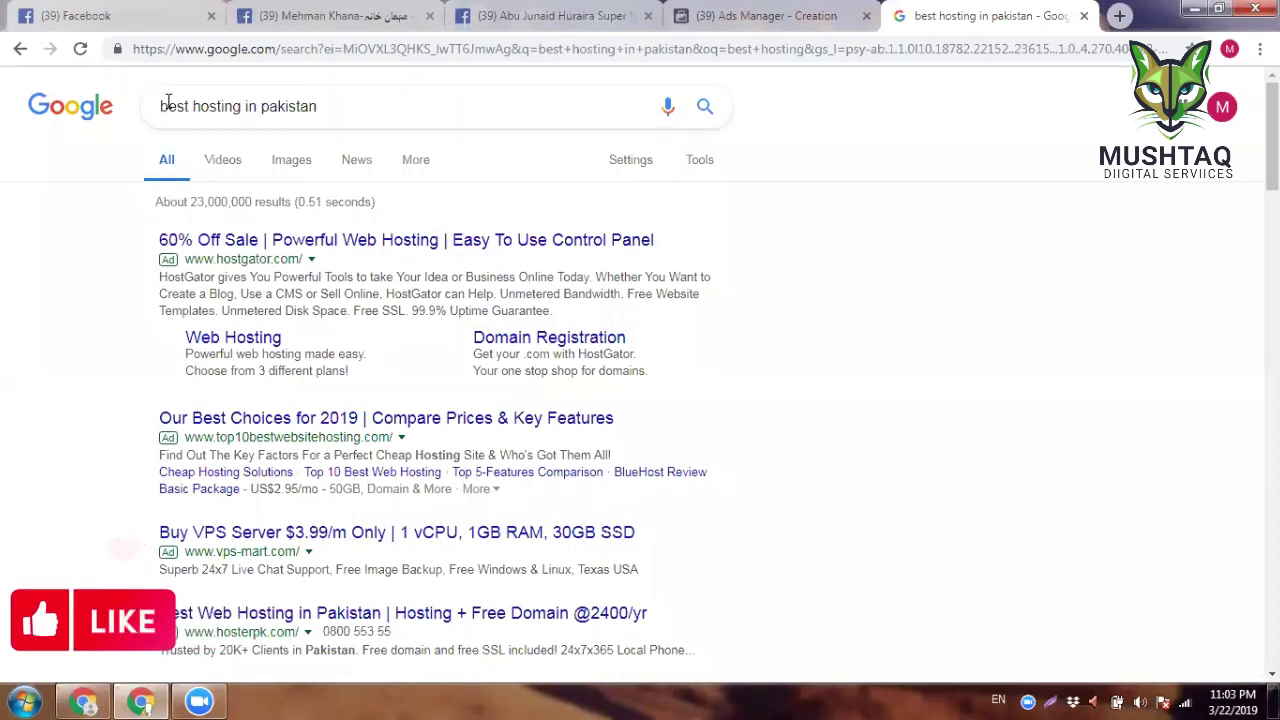
pyautogui.click(555, 16)
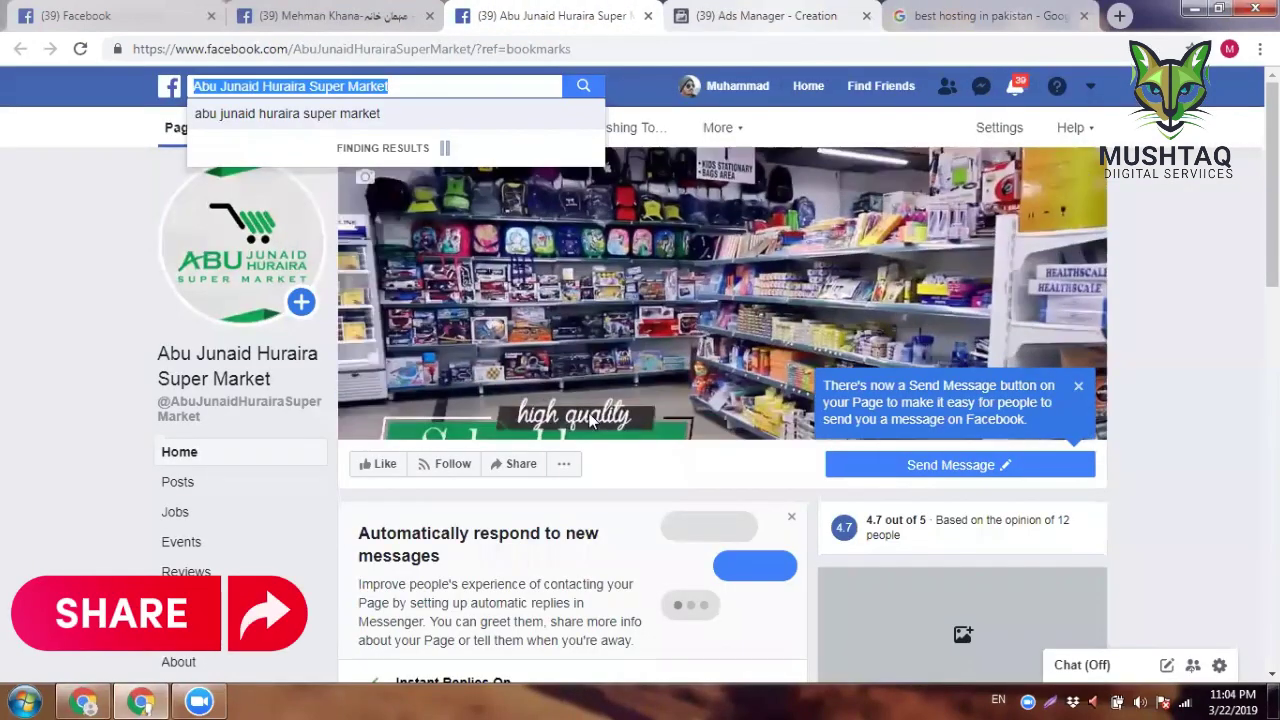
pyautogui.click(770, 16)
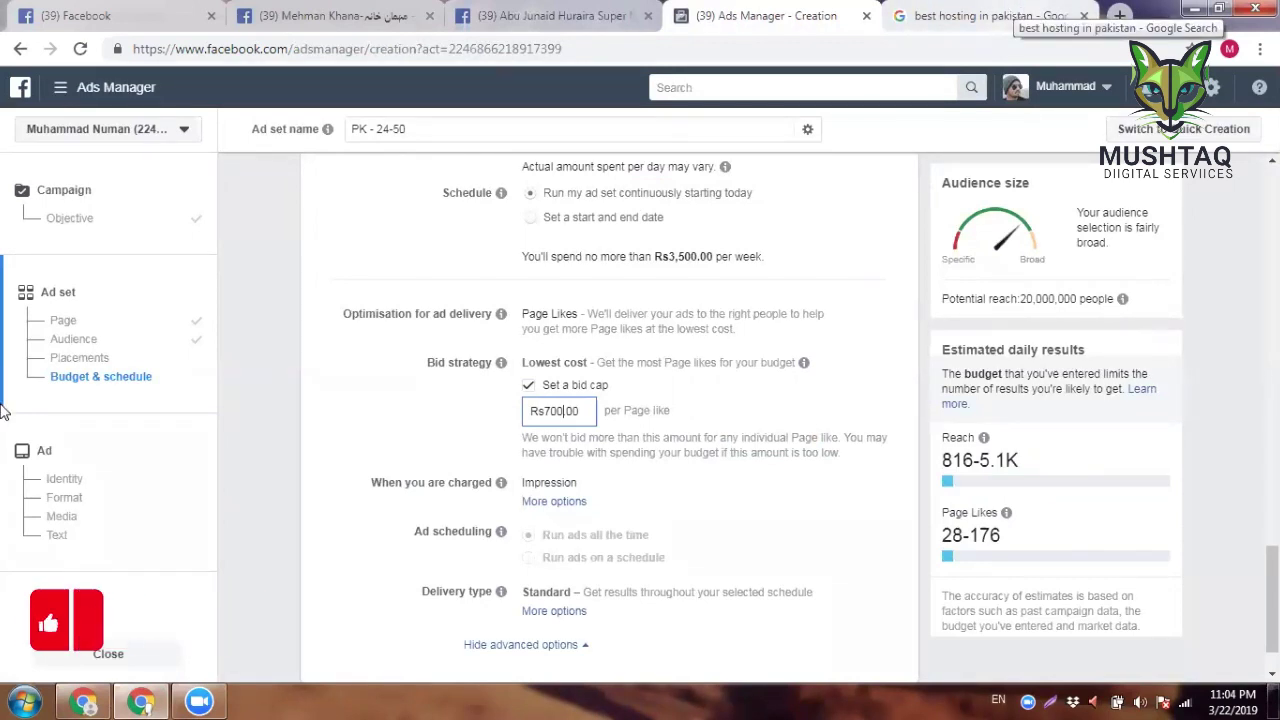
pyautogui.click(1013, 8)
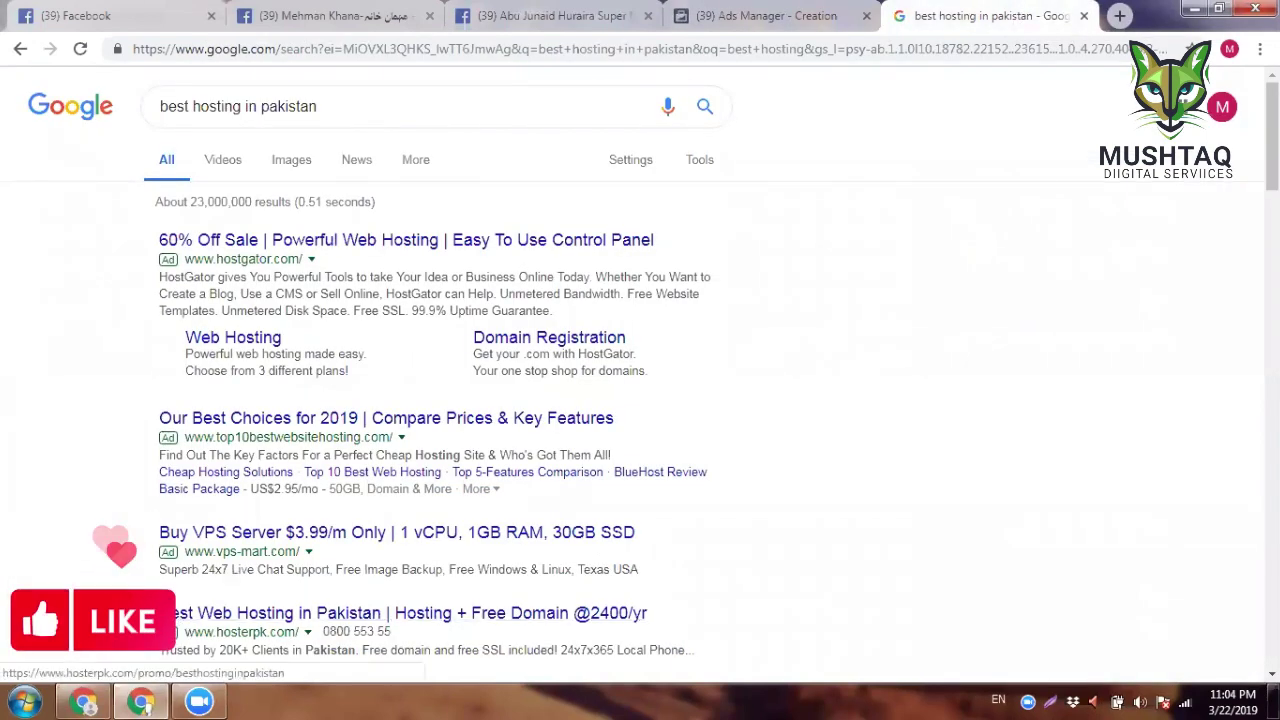
pyautogui.moveTo(190, 622); pyautogui.dragTo(193, 618)
pyautogui.click(138, 620)
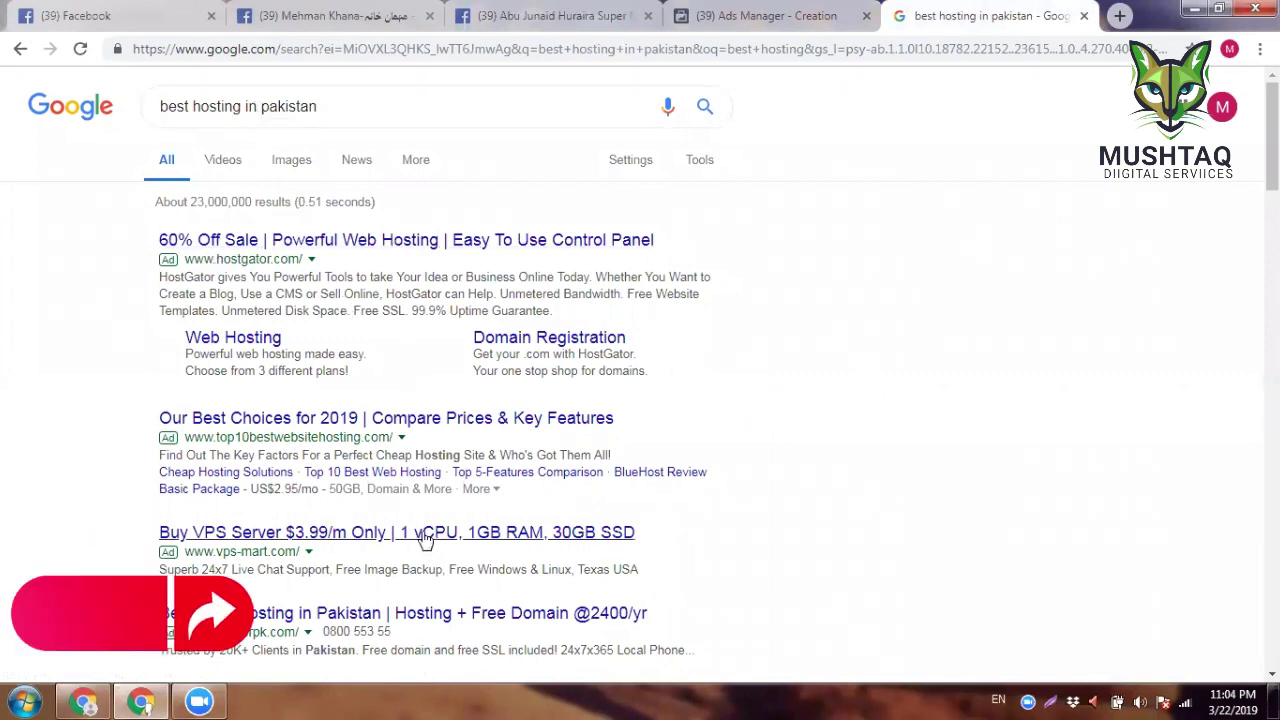
pyautogui.scroll(-5, 3, 385)
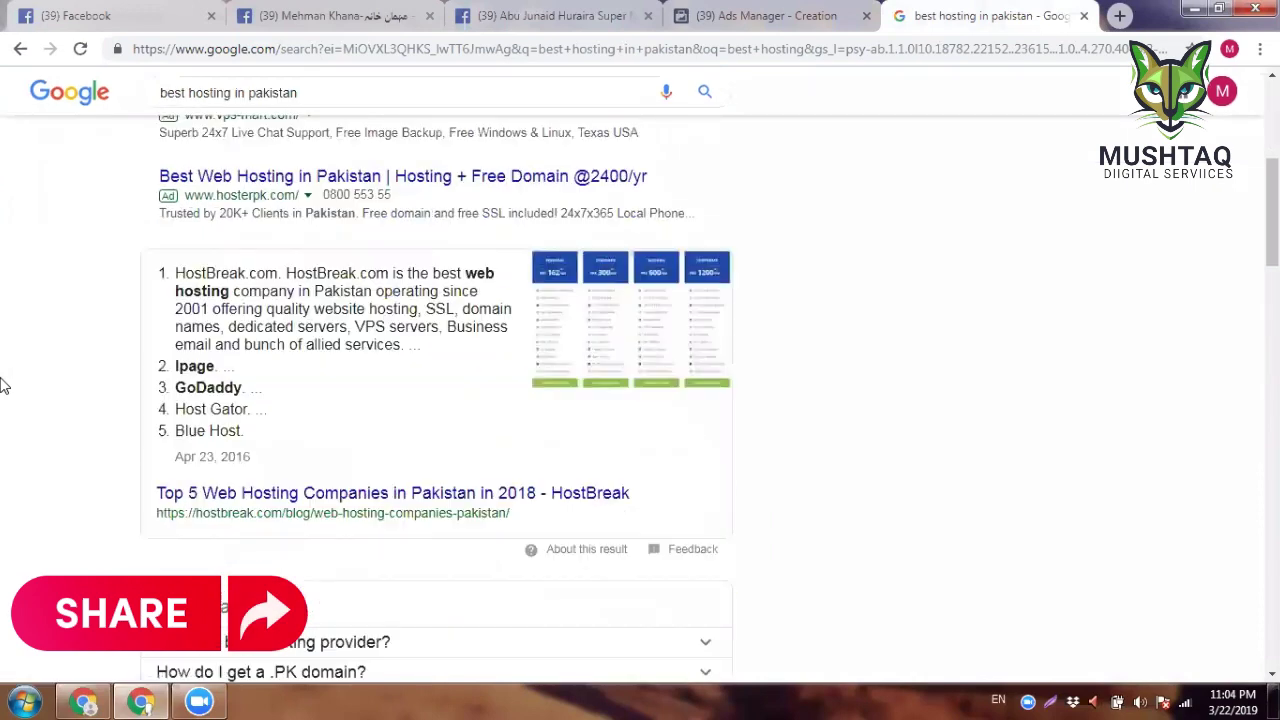
pyautogui.scroll(5, 118, 280)
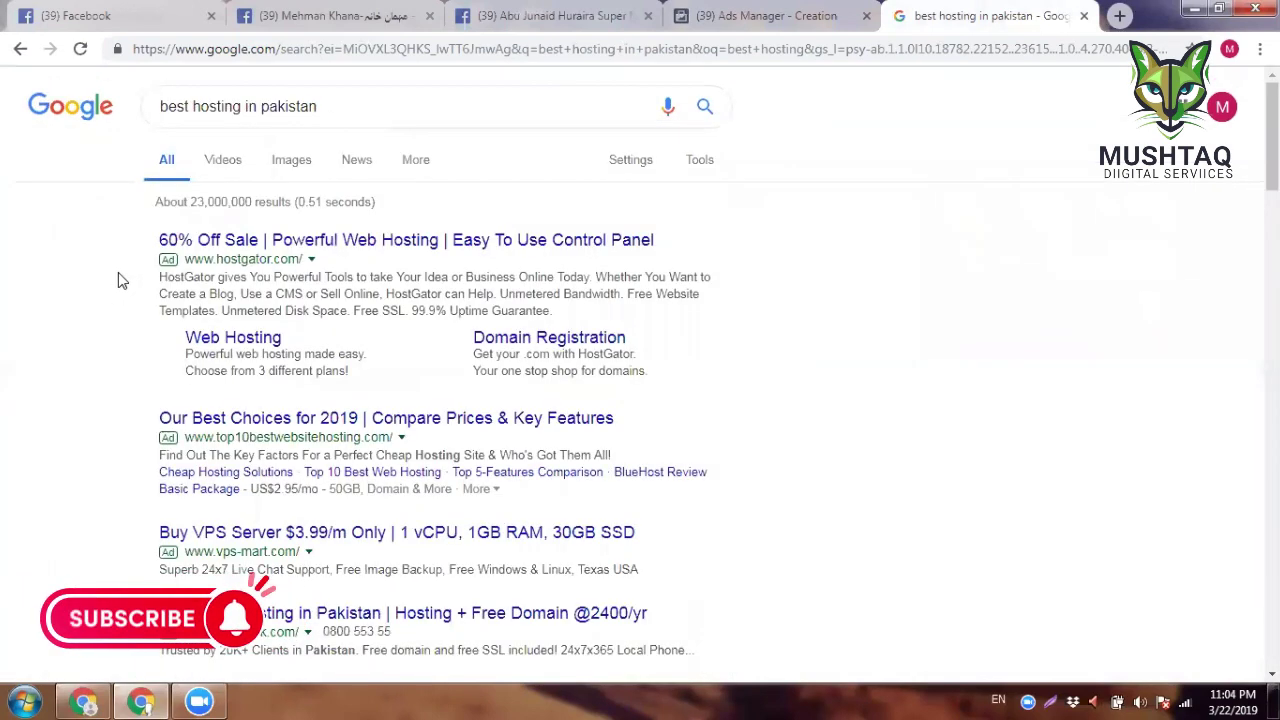
# Step: Return to the ad set and try bid caps of Rs1.00 and Rs0.50 per Page like
pyautogui.click(788, 14)
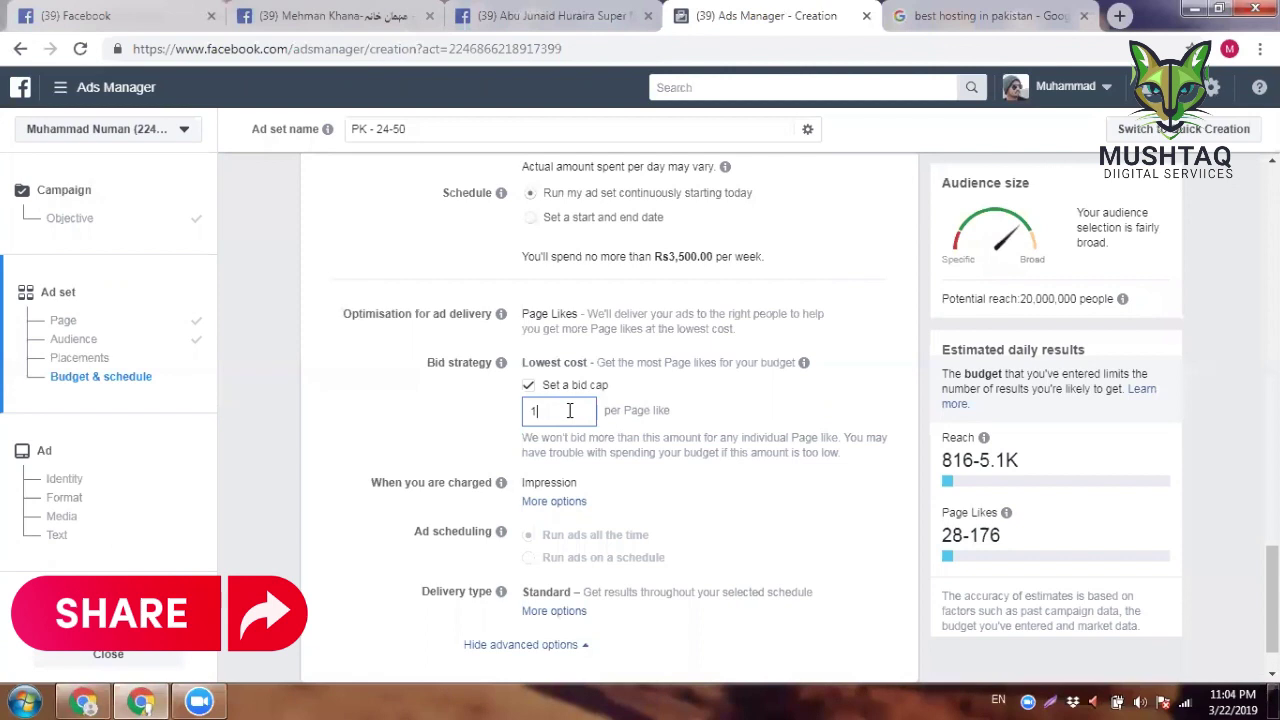
pyautogui.click(491, 434)
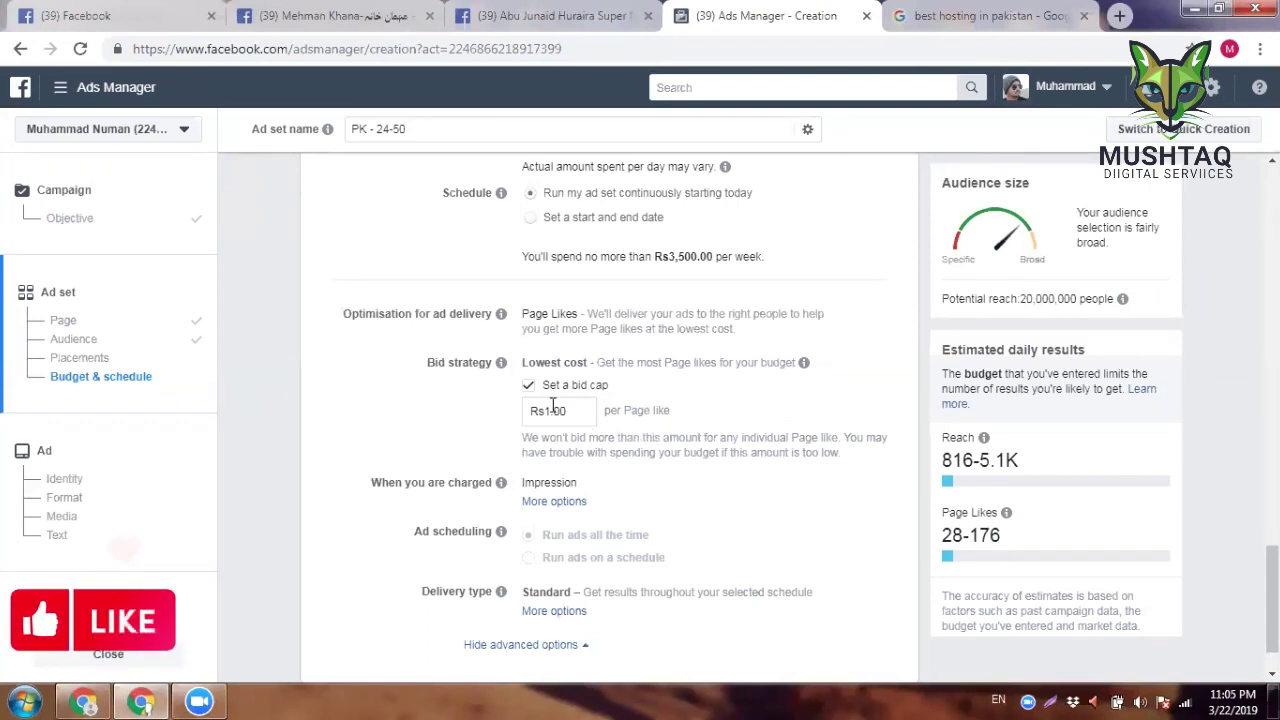
pyautogui.press('BackSpace')
pyautogui.write('0')
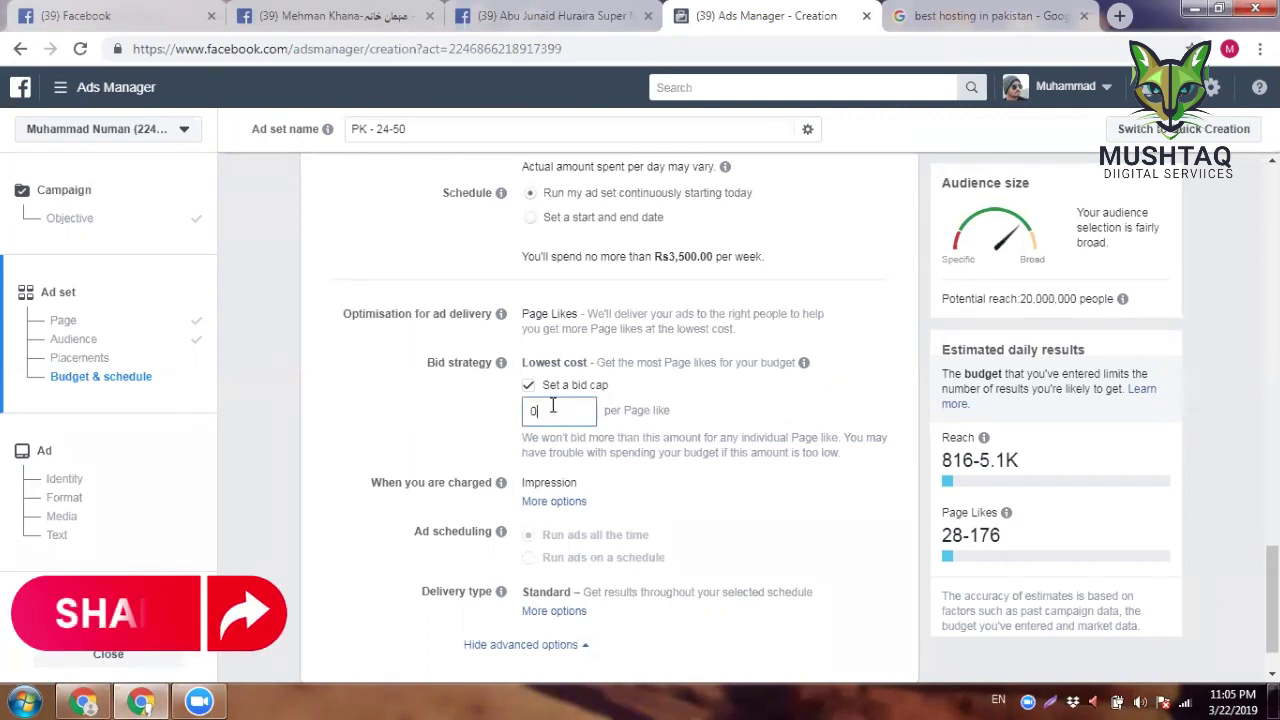
pyautogui.write('.50')
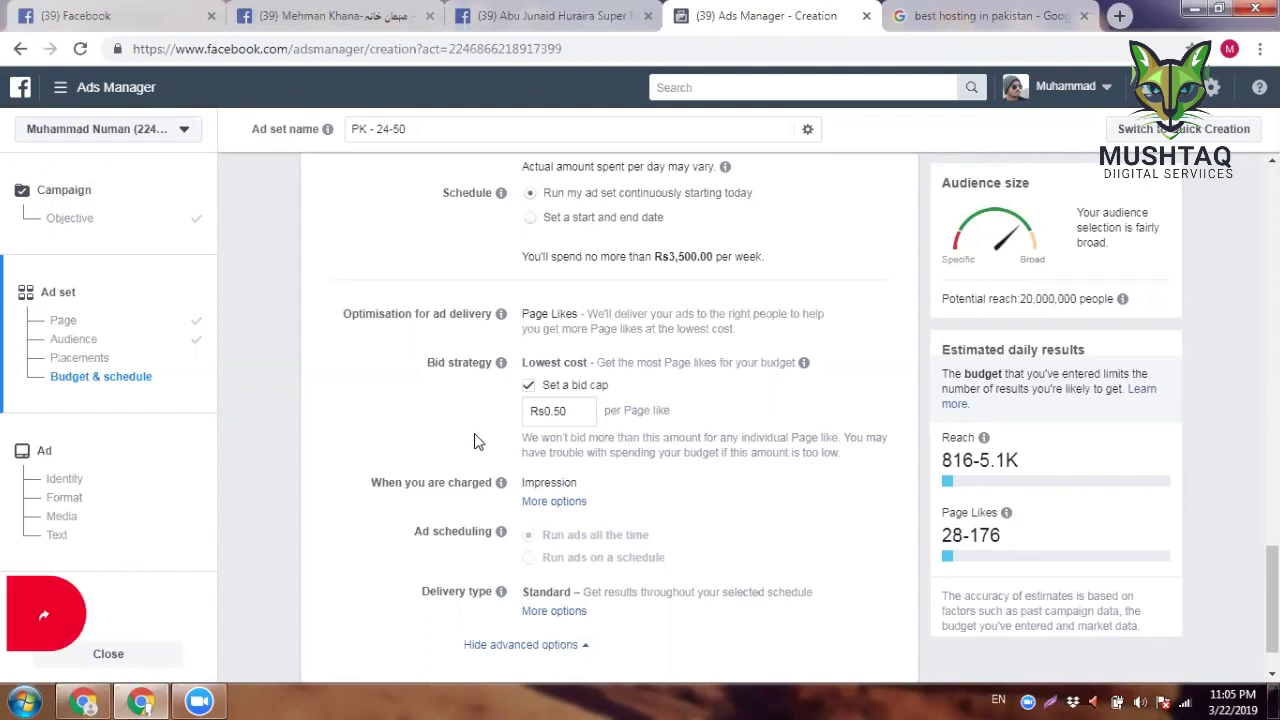
# Step: Recheck the sponsored hosting results, return to the ad set and set the bid cap to Rs0.20 per Page like
pyautogui.hotkey('ctrl', 'Tab')
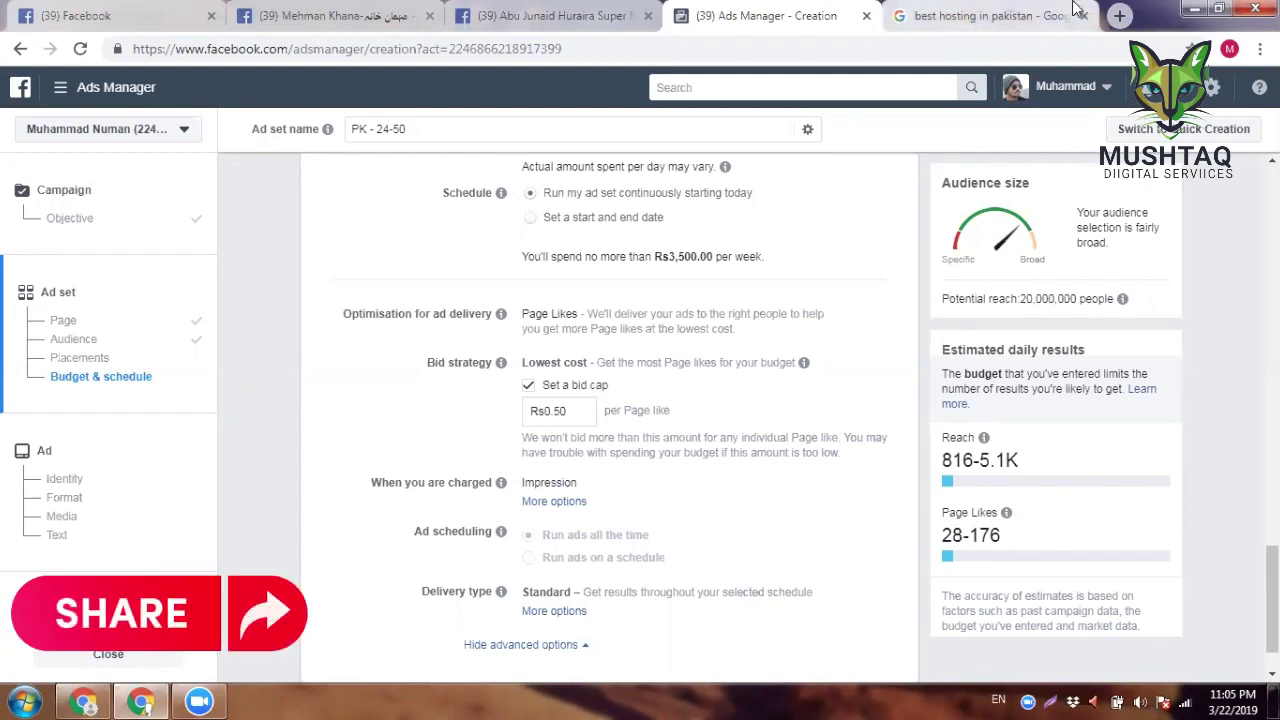
pyautogui.scroll(-2, 4, 403)
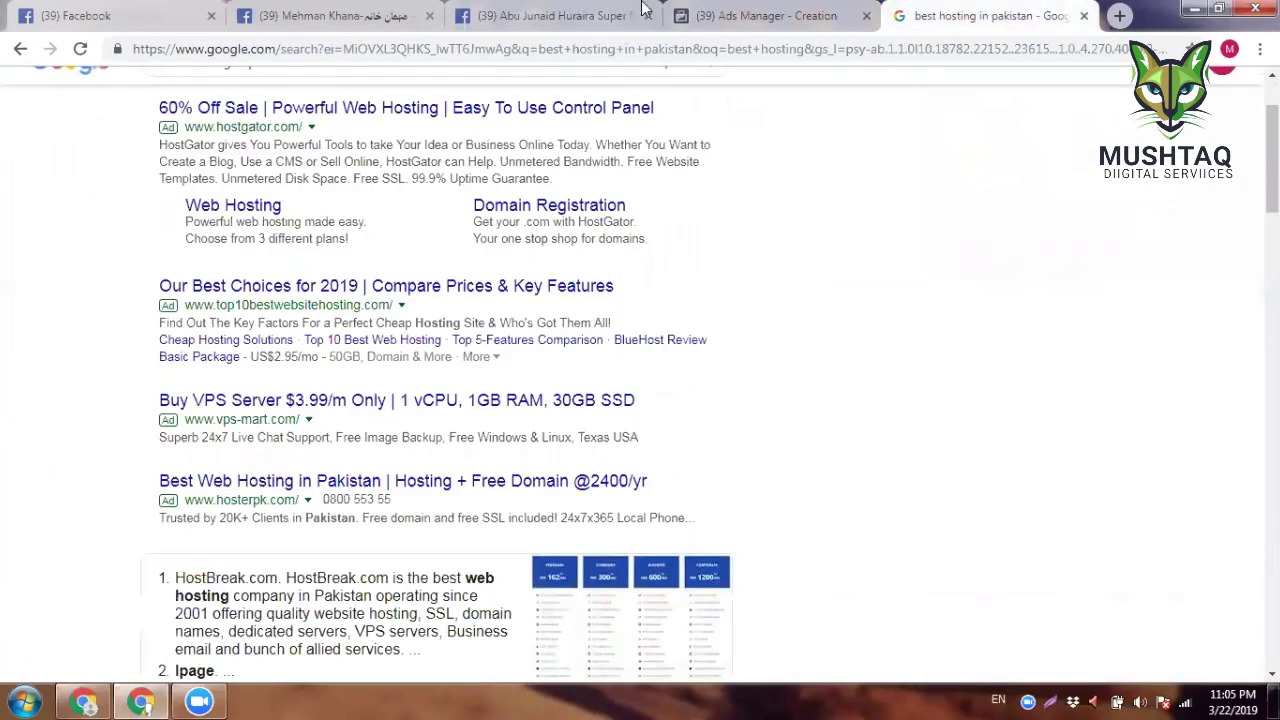
pyautogui.scroll(2, 4, 403)
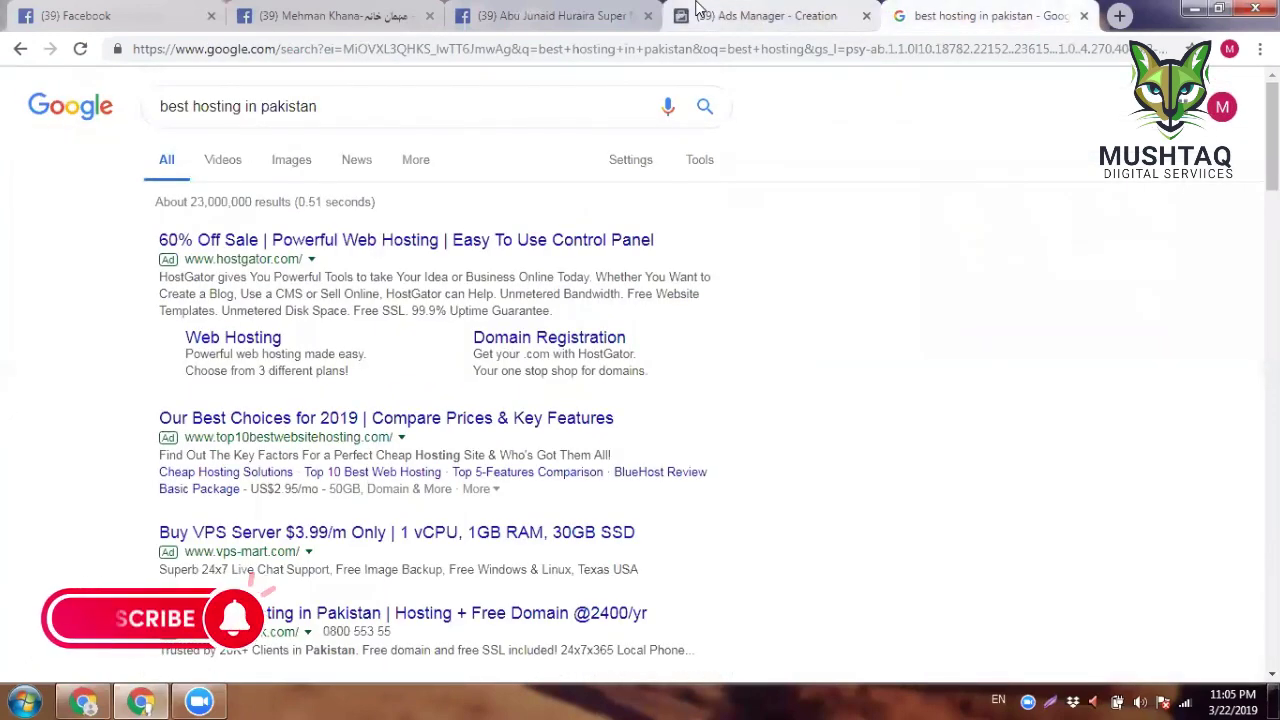
pyautogui.click(700, 10)
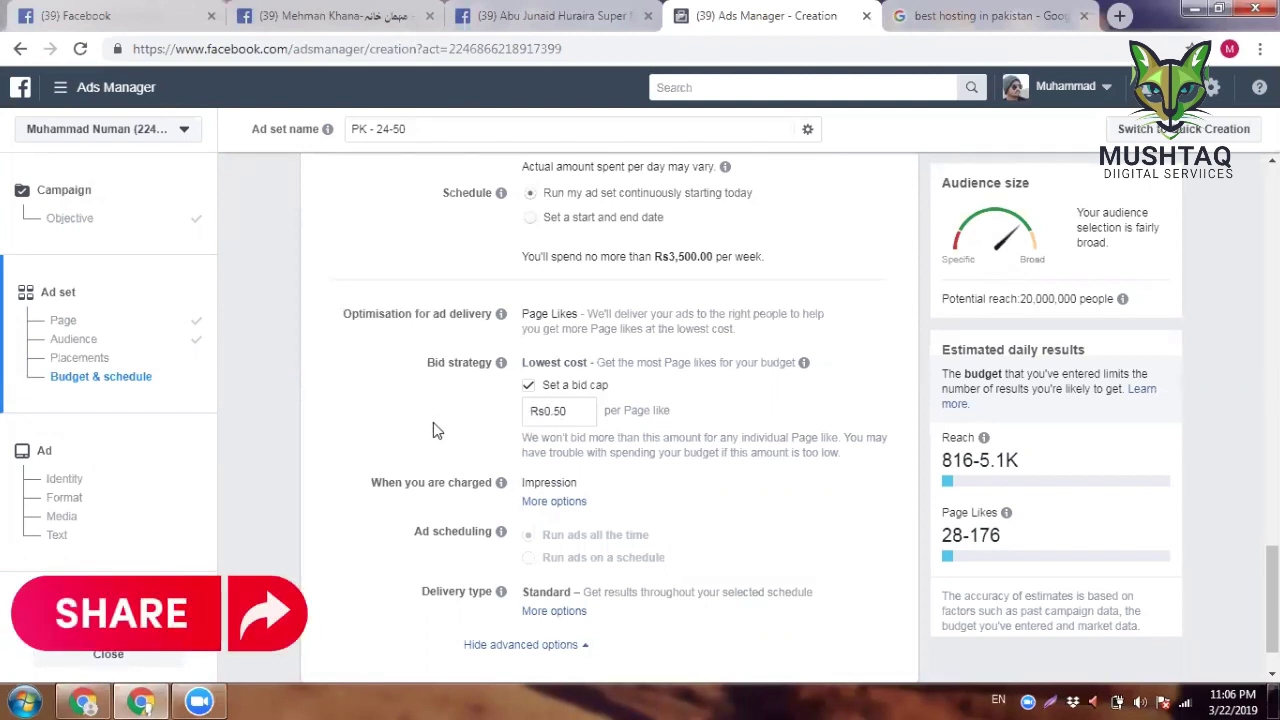
pyautogui.click(568, 410)
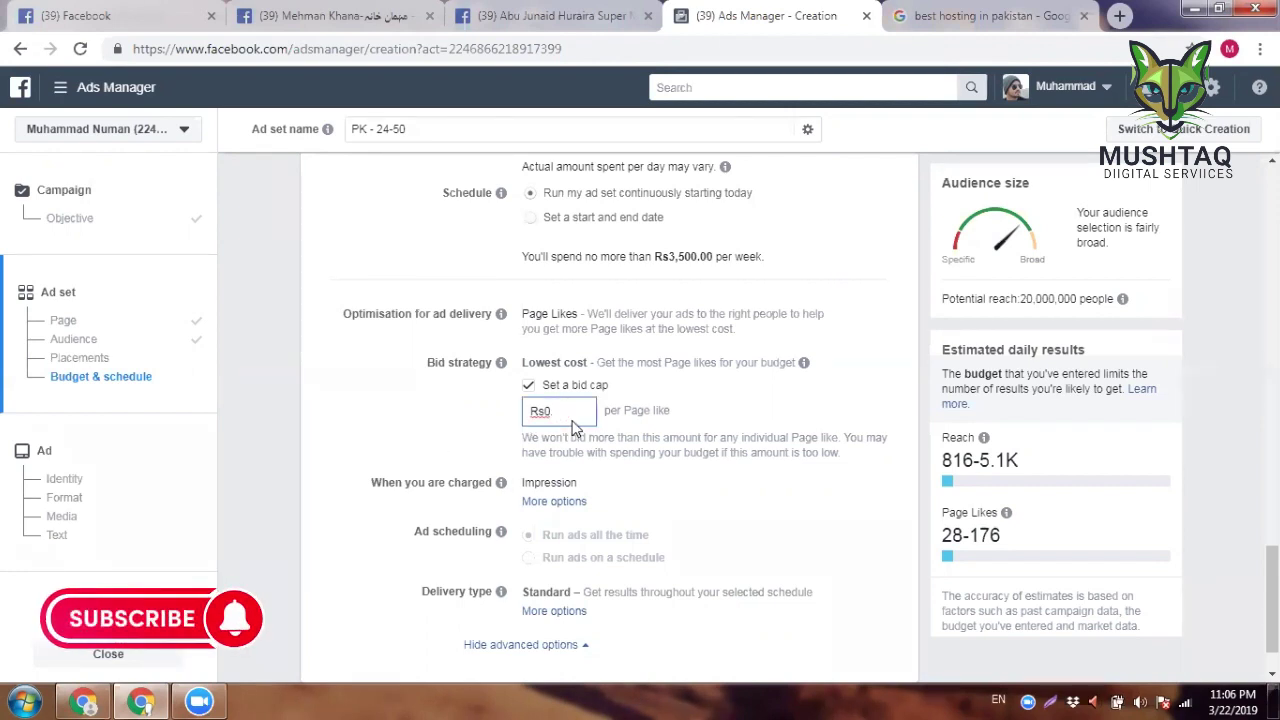
pyautogui.click(487, 440)
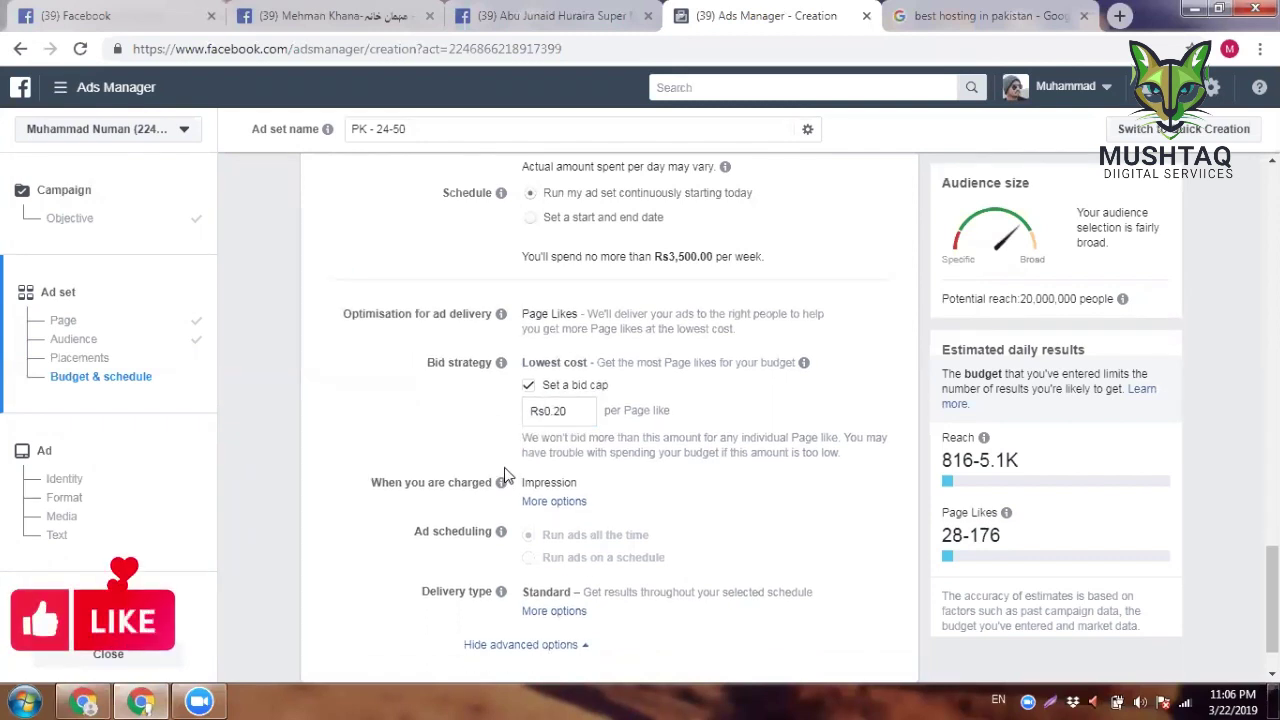
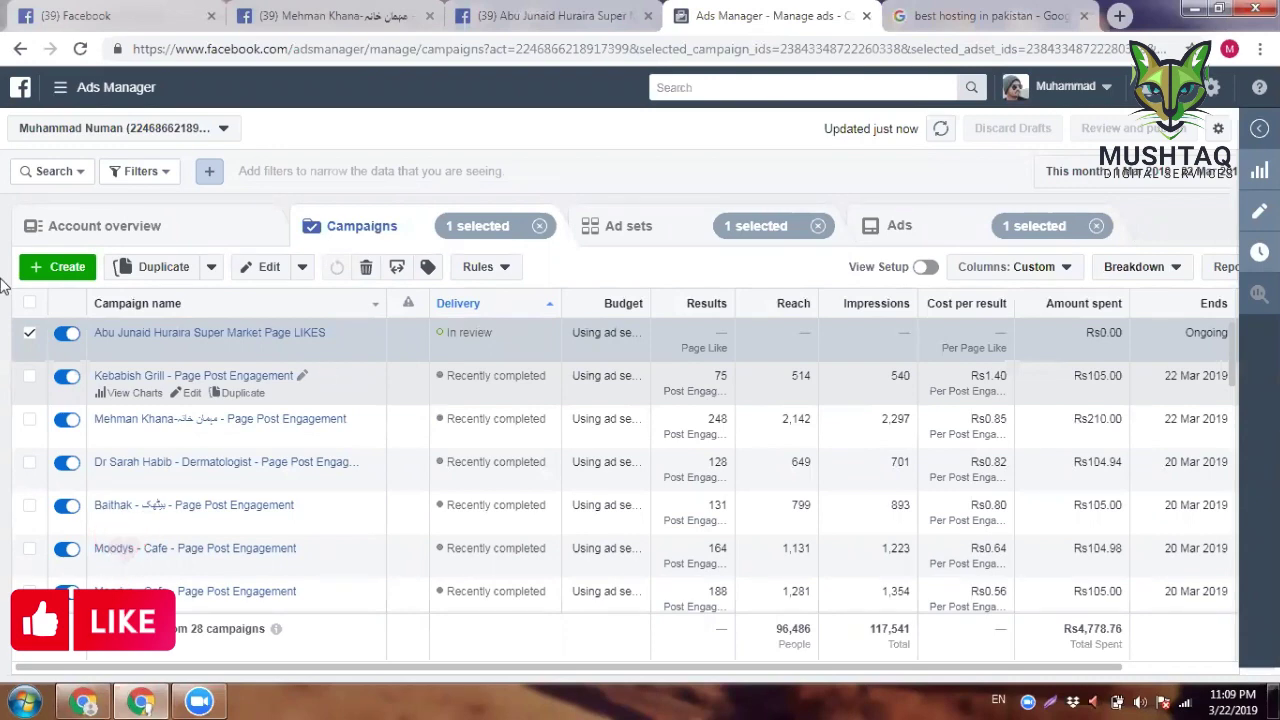
# Step: Start creating a new campaign and choose Traffic as its marketing objective
pyautogui.click(33, 276)
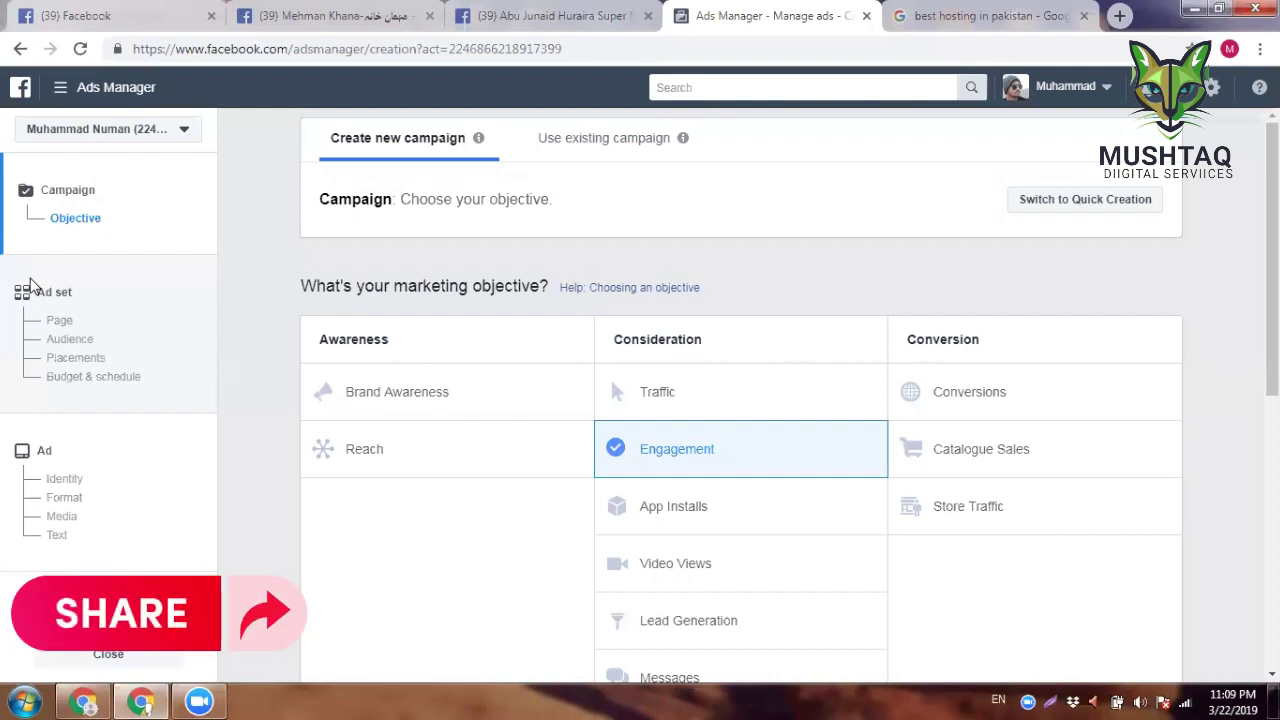
pyautogui.scroll(-2, 511, 428)
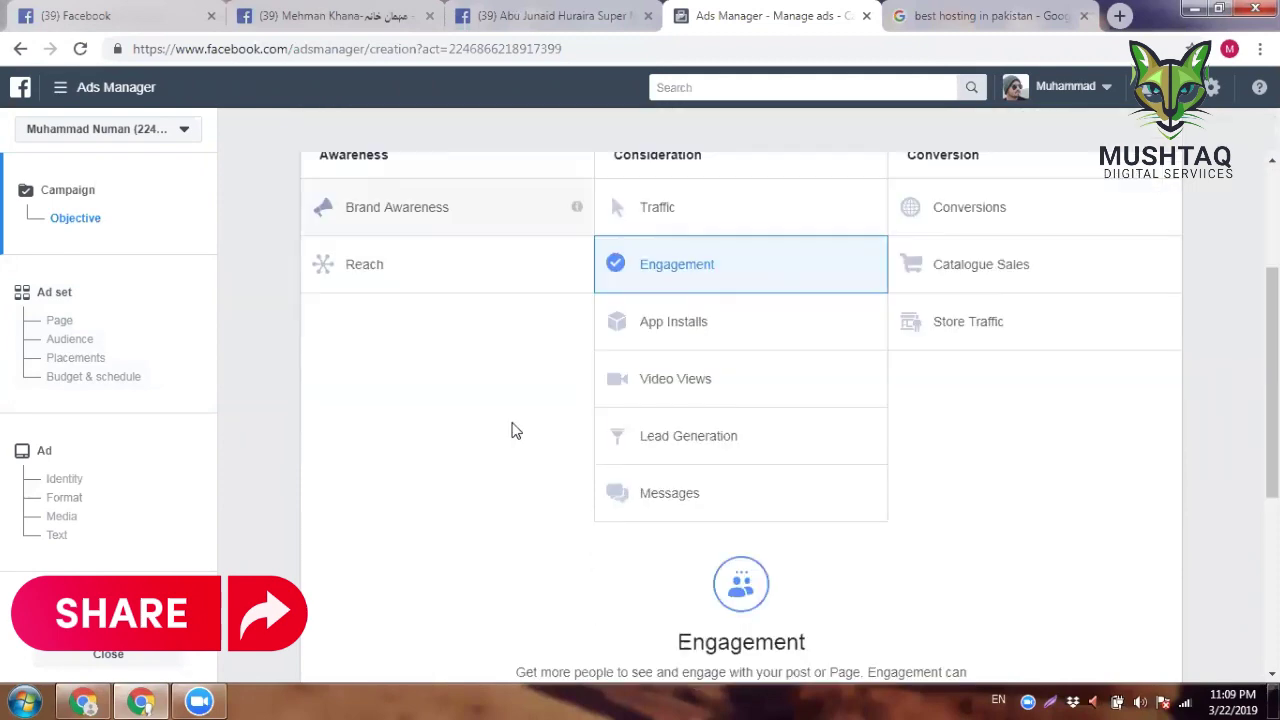
pyautogui.click(763, 216)
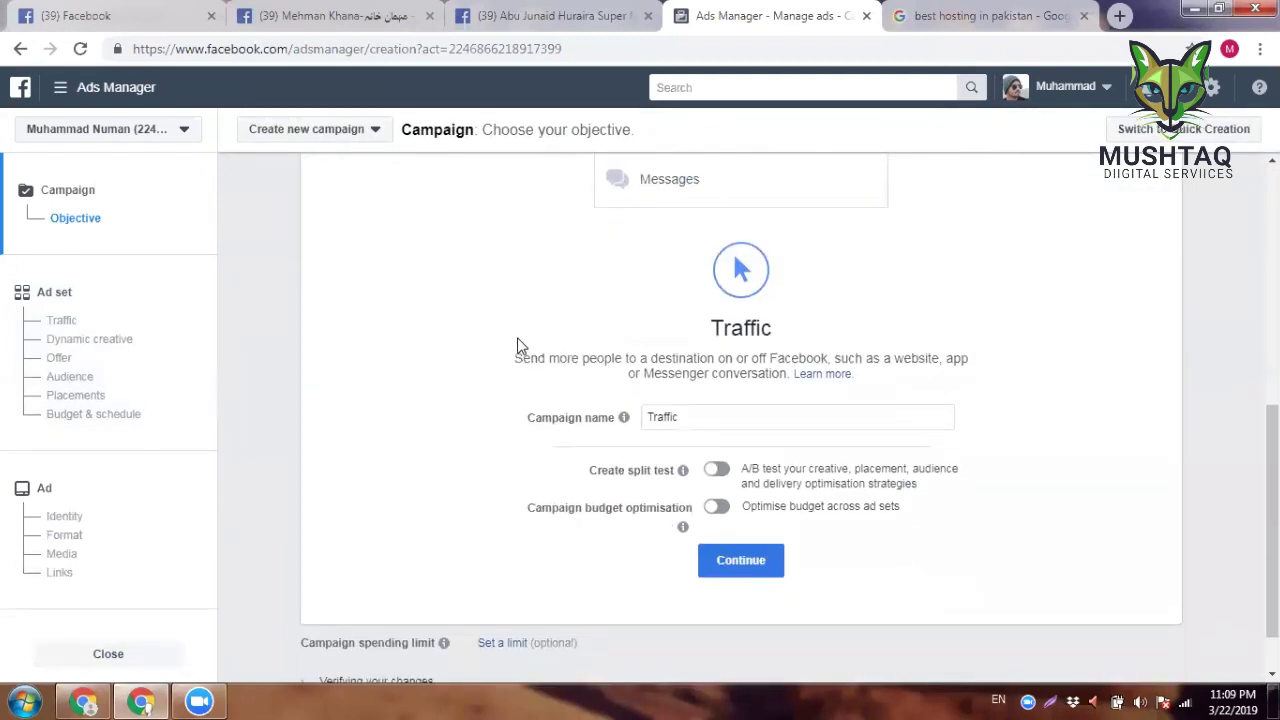
# Step: Open The Truth from the managed Facebook Pages list and close the Mehman Khana and Abu Junaid Huraira Super Market pages
pyautogui.click(550, 15)
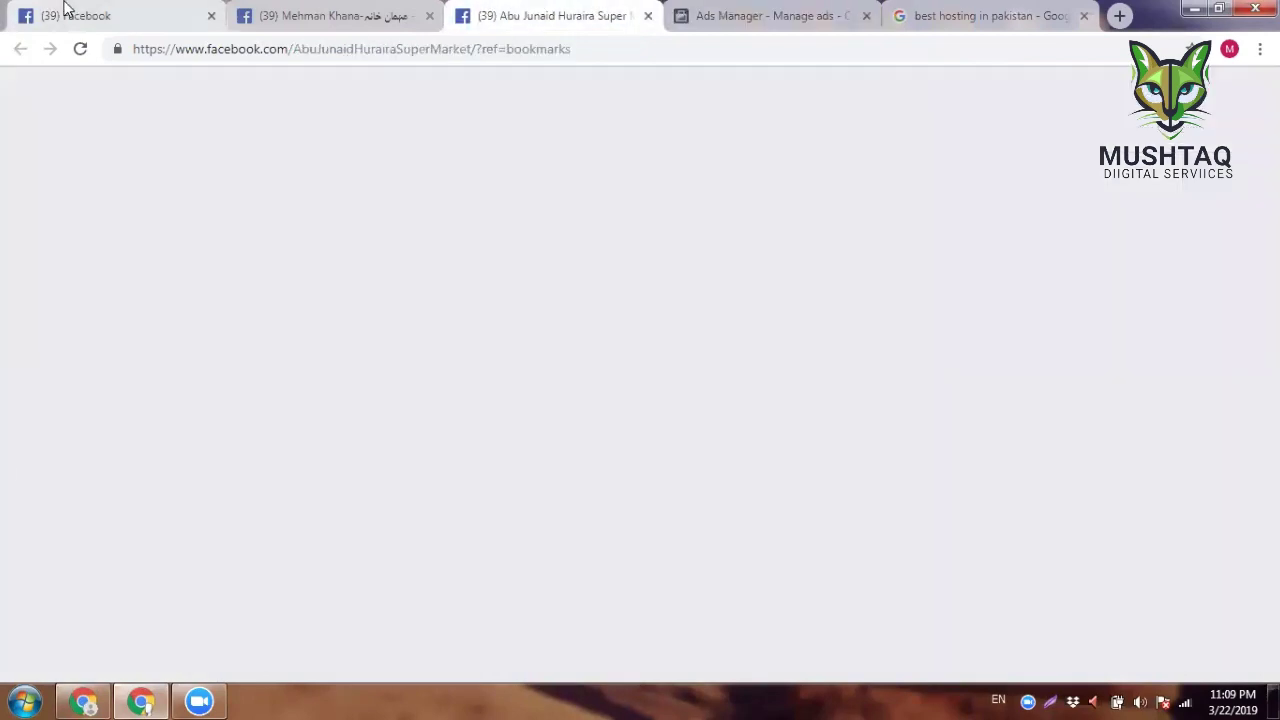
pyautogui.hotkey('ctrl', '1')
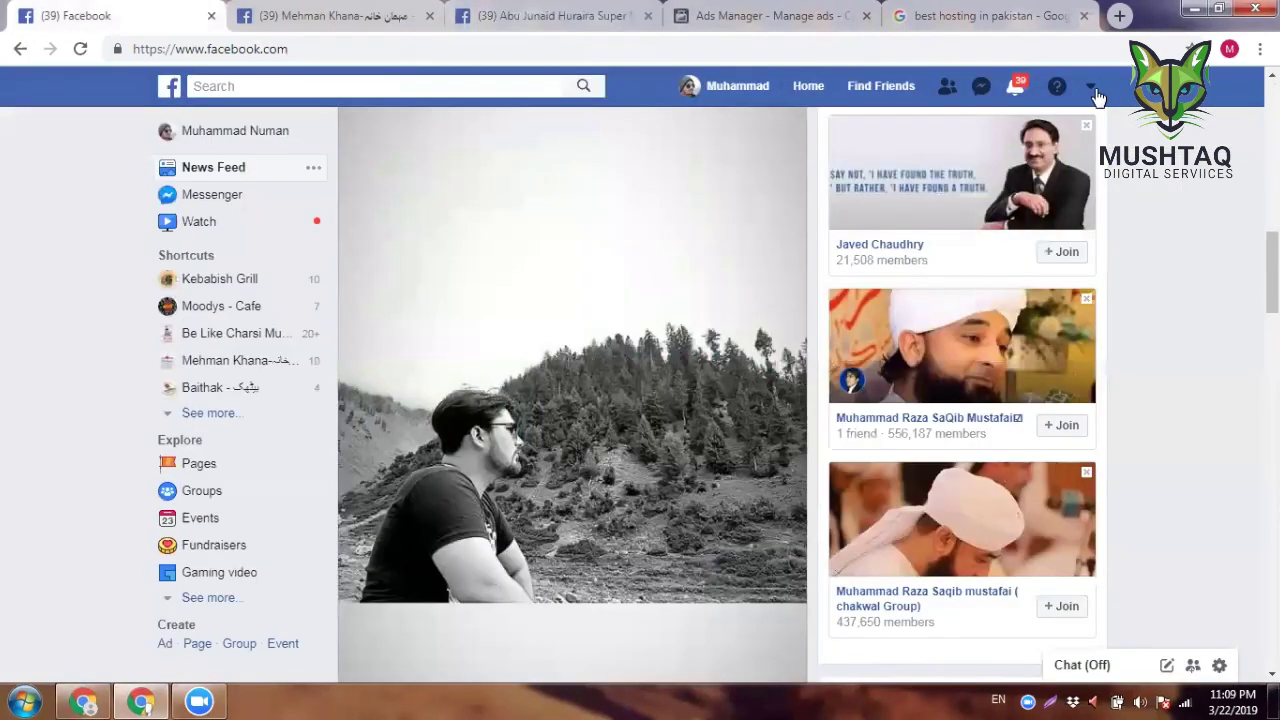
pyautogui.click(1097, 97)
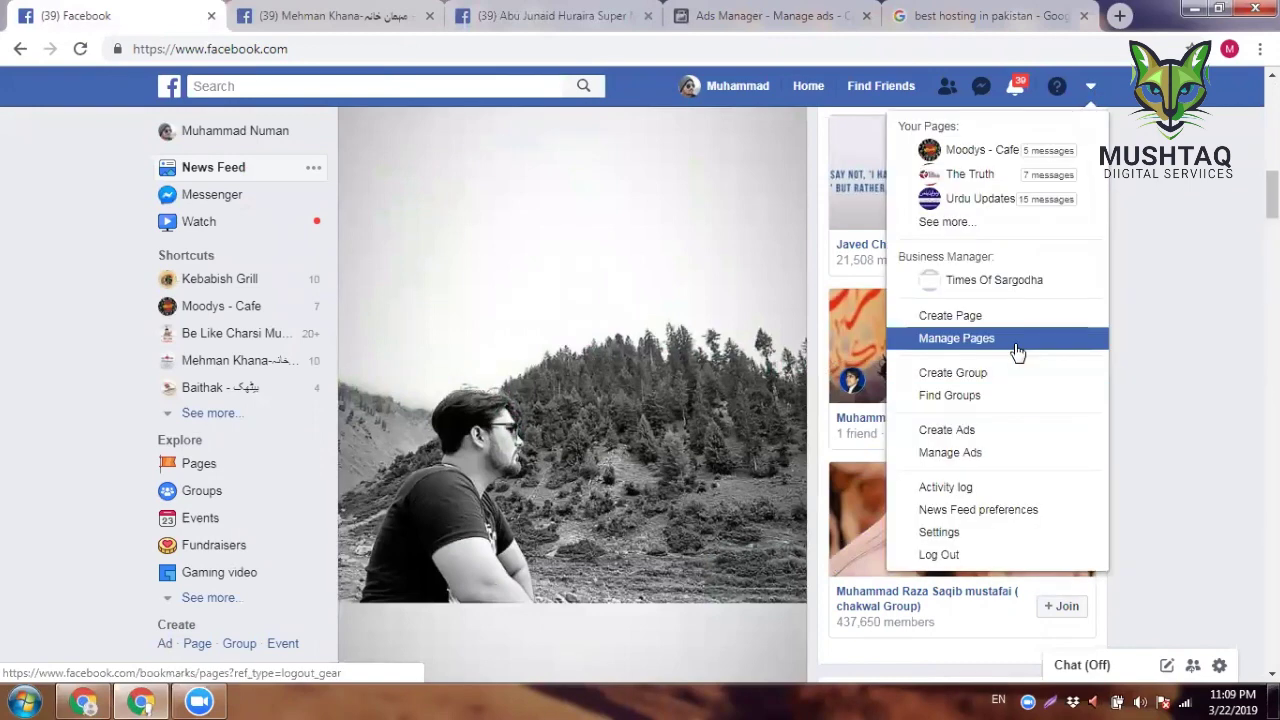
pyautogui.press('Return')
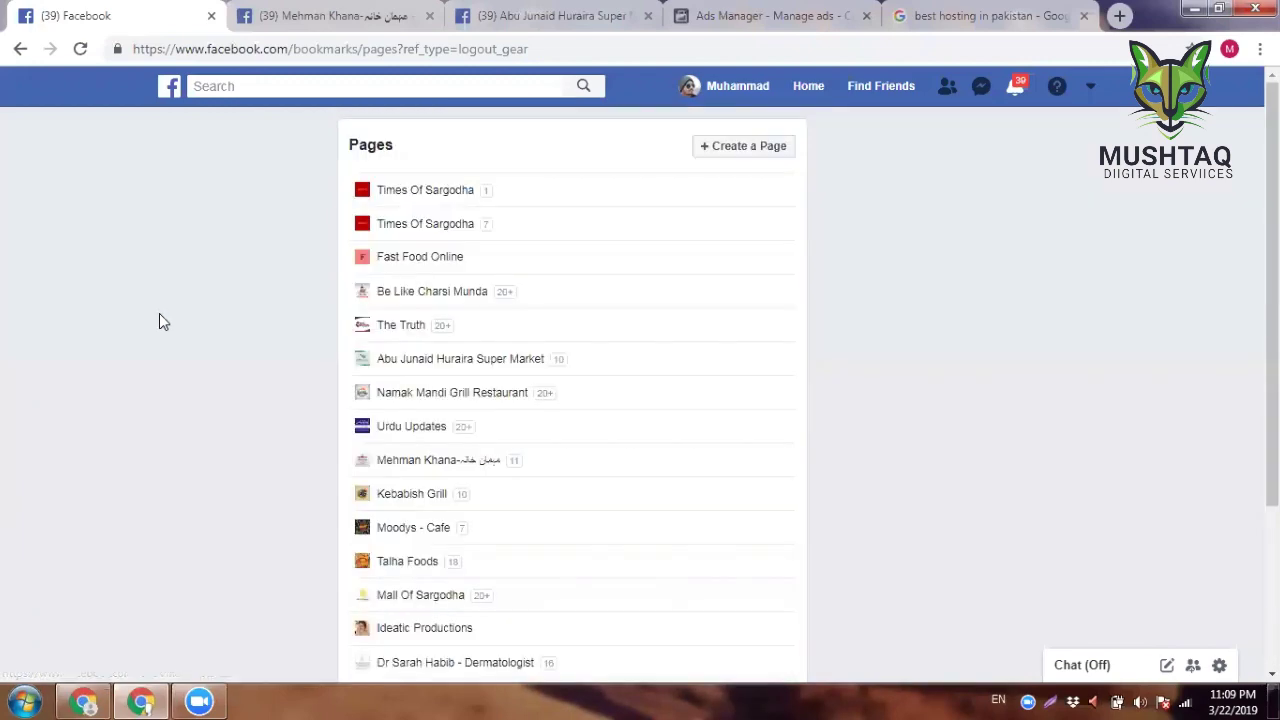
pyautogui.click(410, 16)
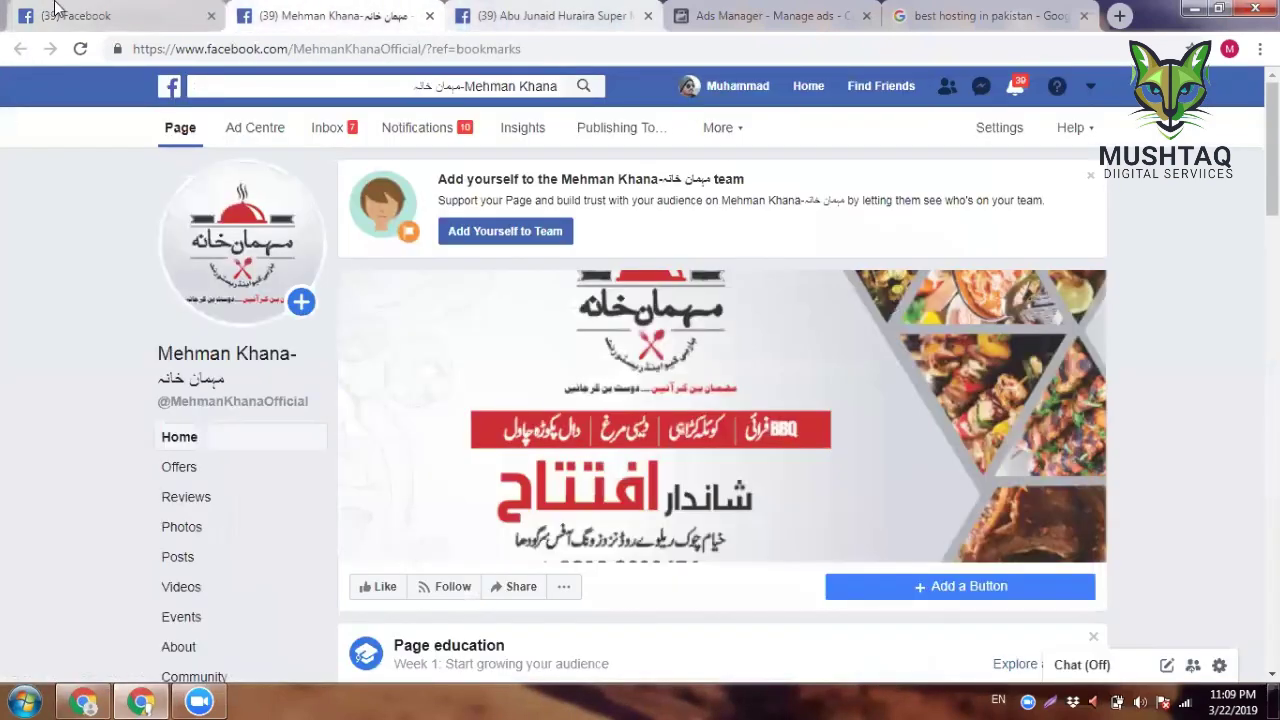
pyautogui.click(428, 17)
pyautogui.hotkey('ctrl', 'w')
pyautogui.hotkey('ctrl', 'shift', 'Tab')
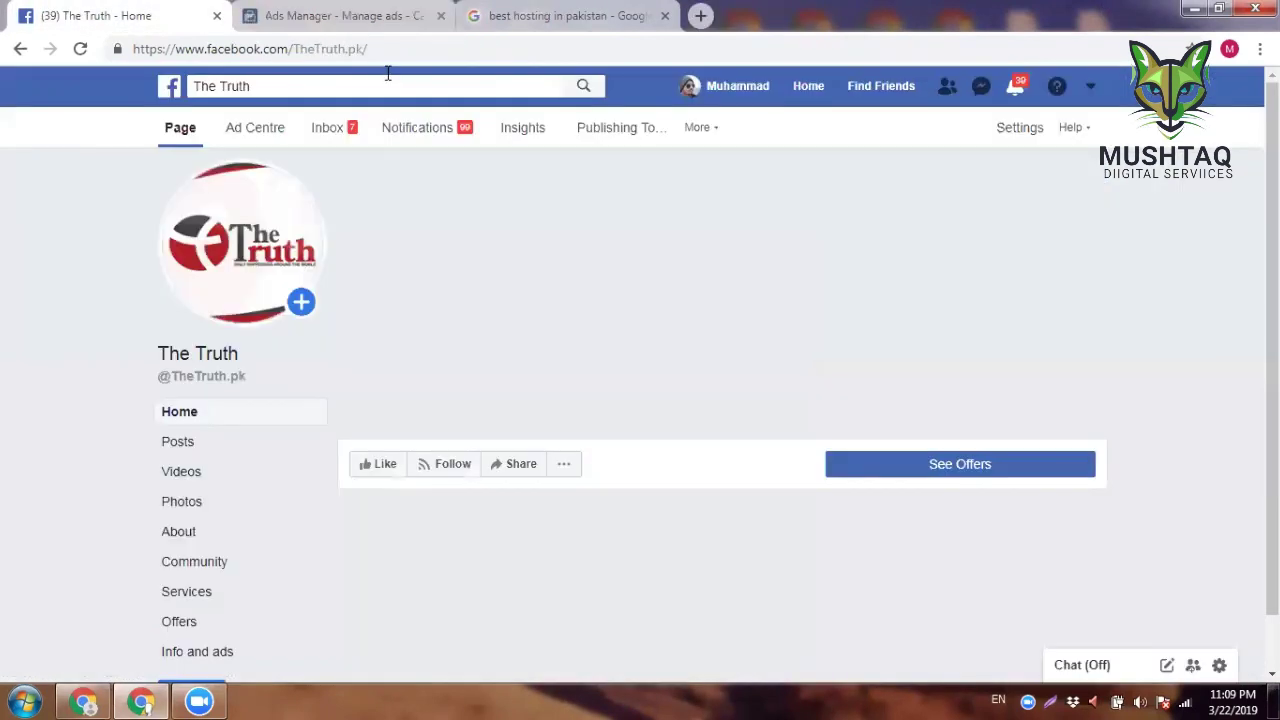
# Step: Examine The Truth page's audience figures and its latest website-link post, checking back on the Traffic campaign setup
pyautogui.rightClick(386, 89)
pyautogui.click(3, 237)
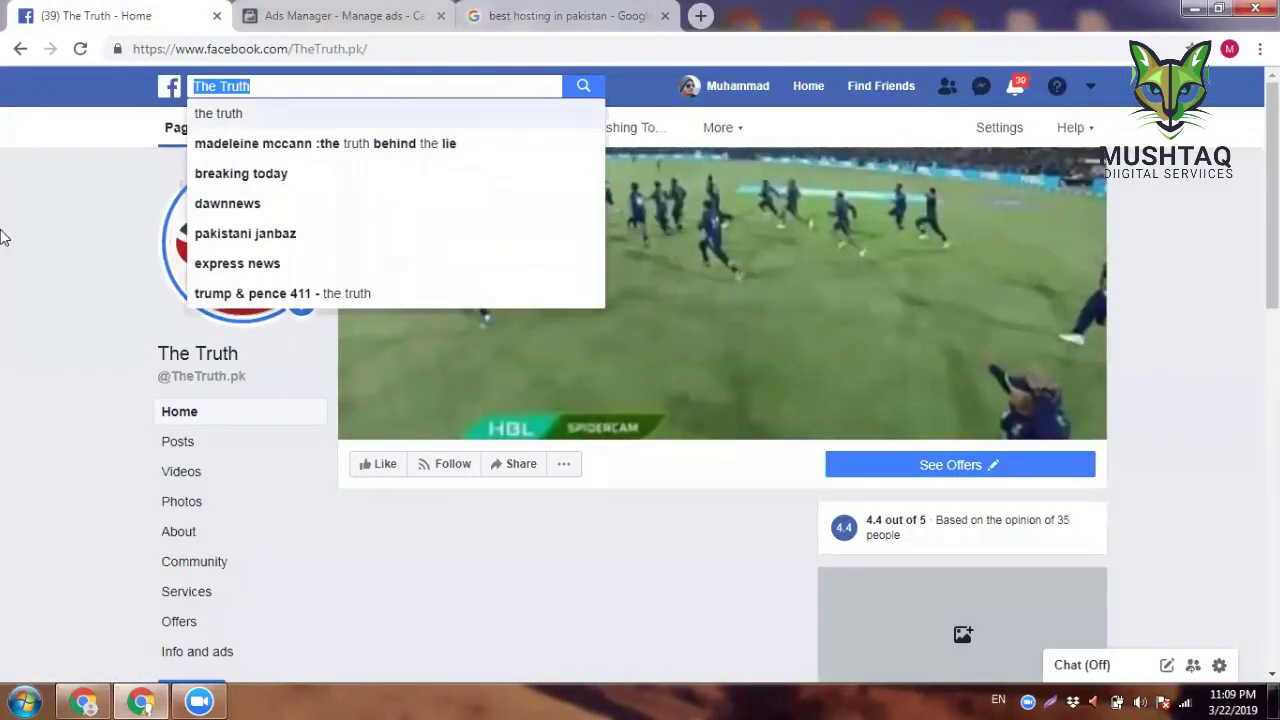
pyautogui.click(3, 237)
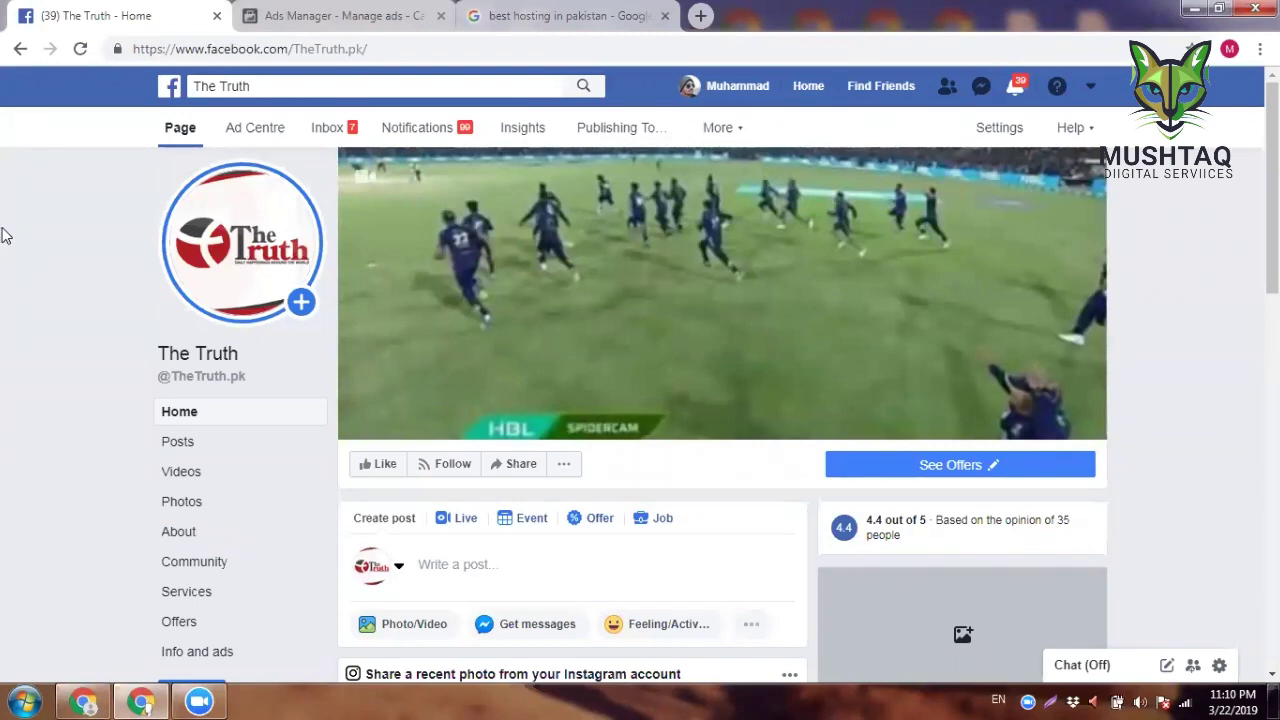
pyautogui.click(329, 15)
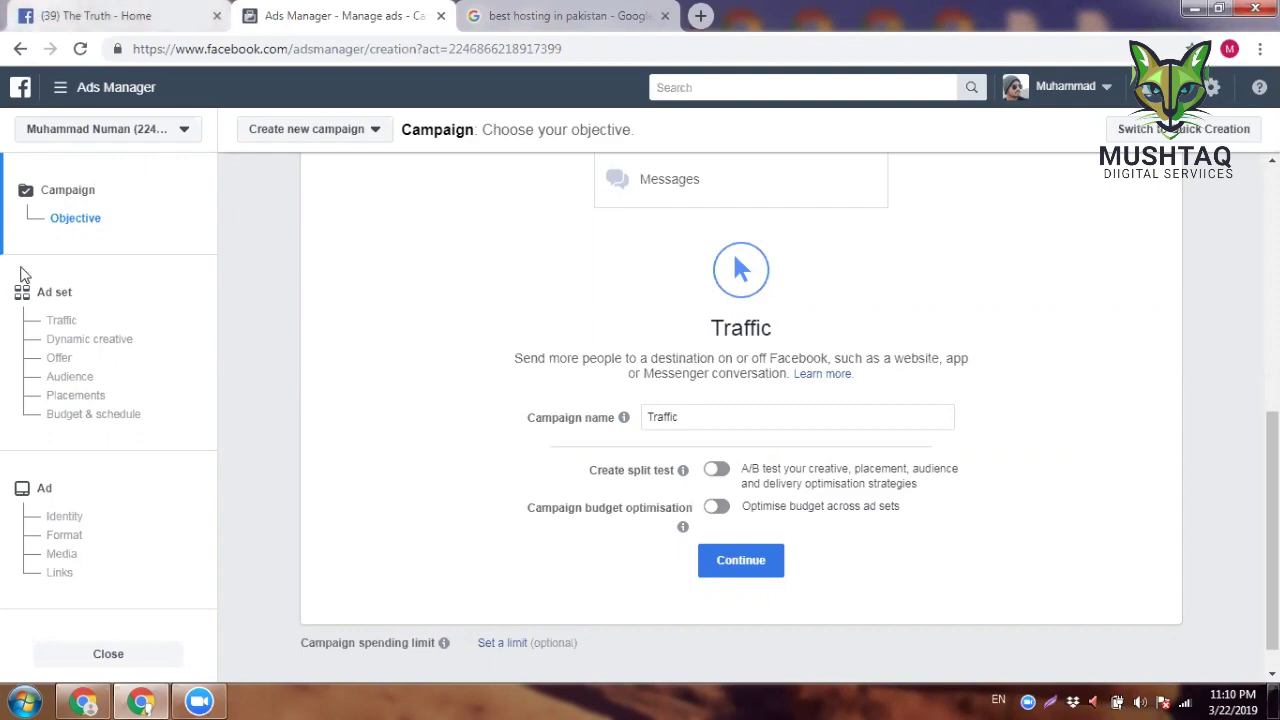
pyautogui.hotkey('ctrl', 'shift', 'Tab')
pyautogui.scroll(-6, 3, 316)
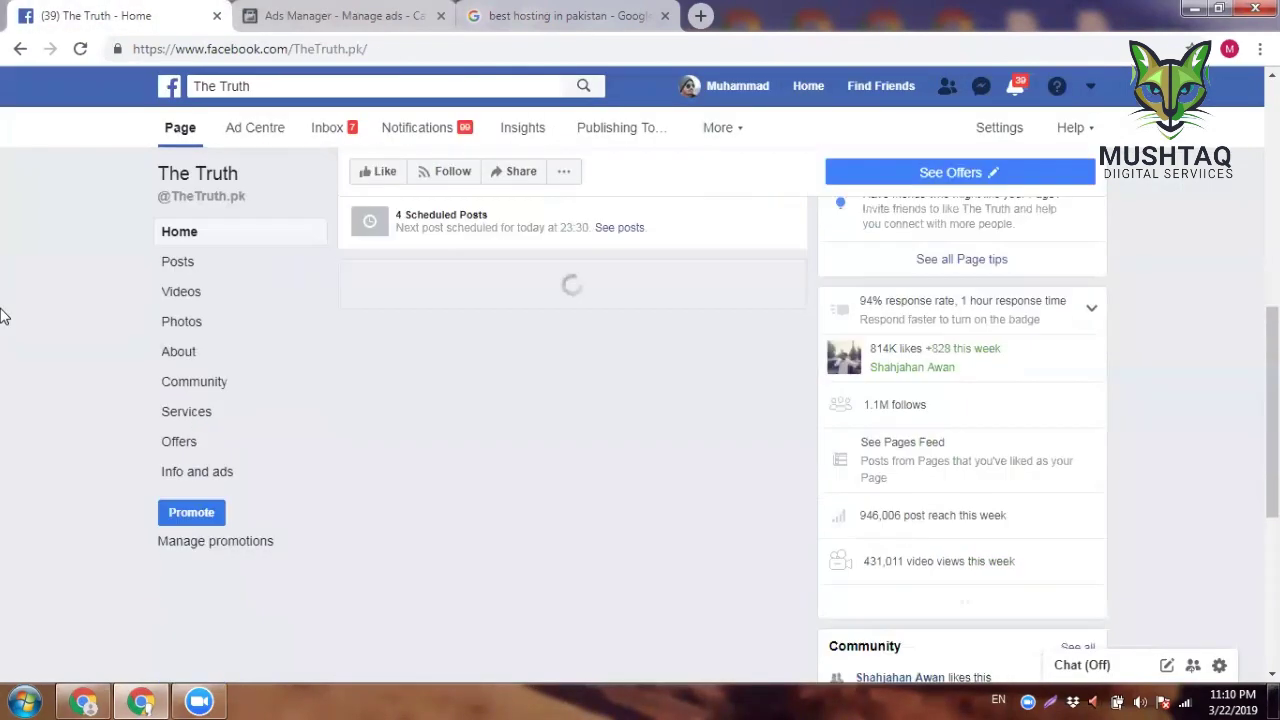
pyautogui.scroll(-2, 3, 316)
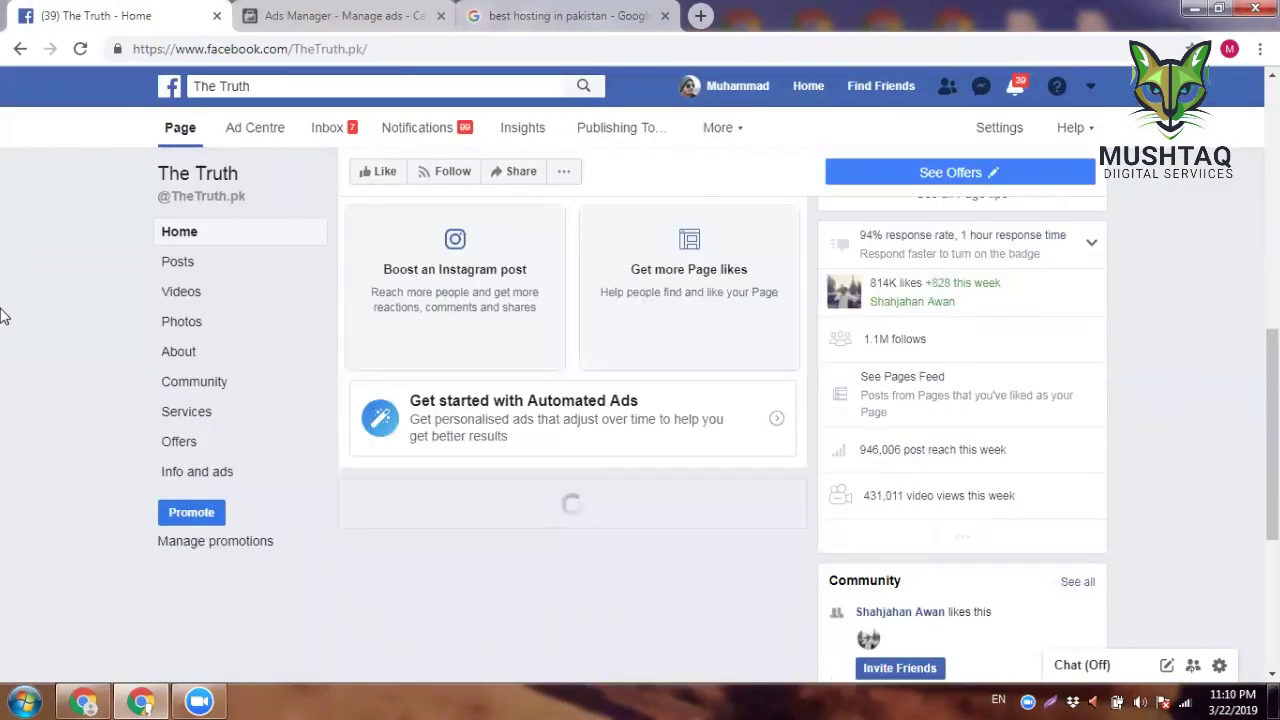
pyautogui.scroll(-2, 3, 316)
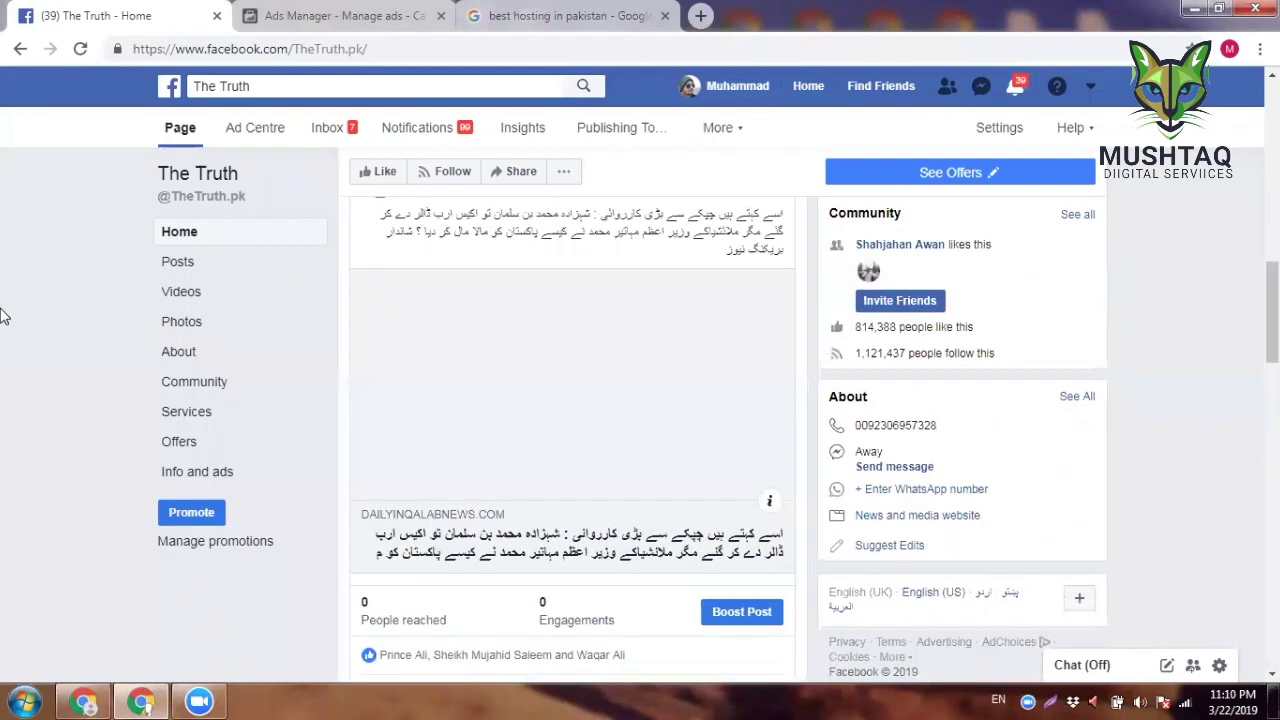
pyautogui.scroll(2, 5, 314)
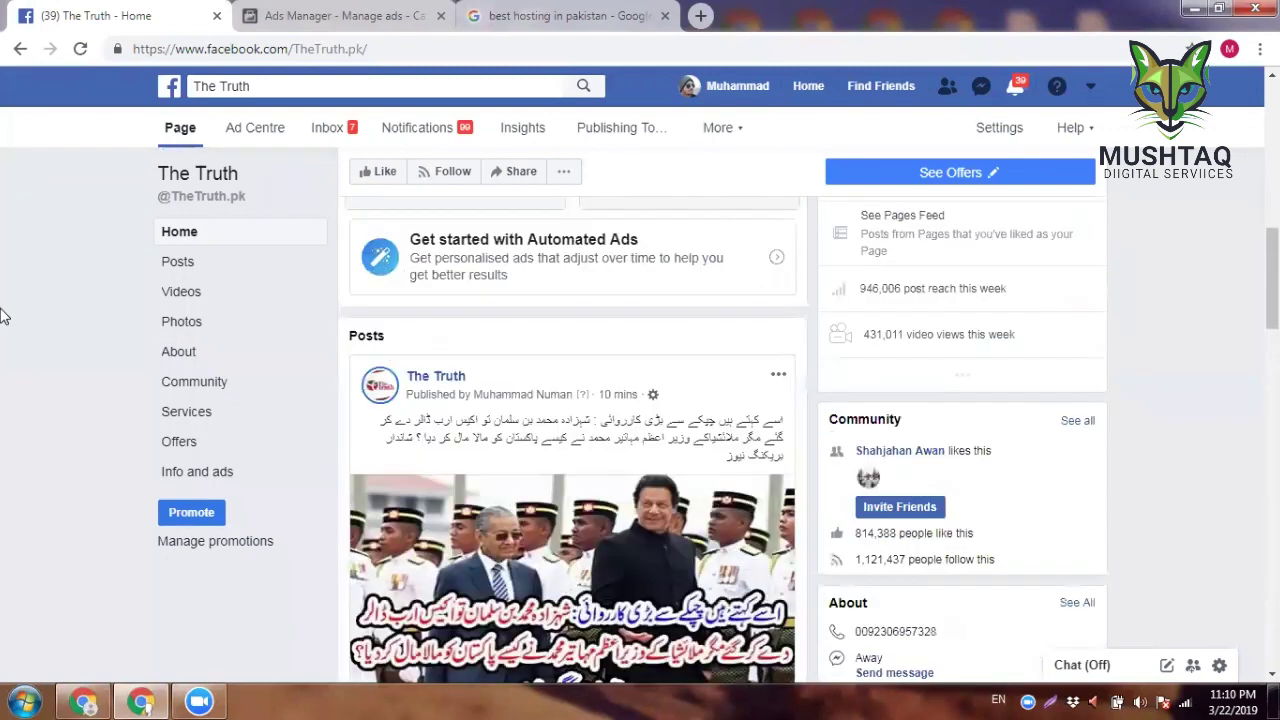
pyautogui.scroll(-2, 5, 314)
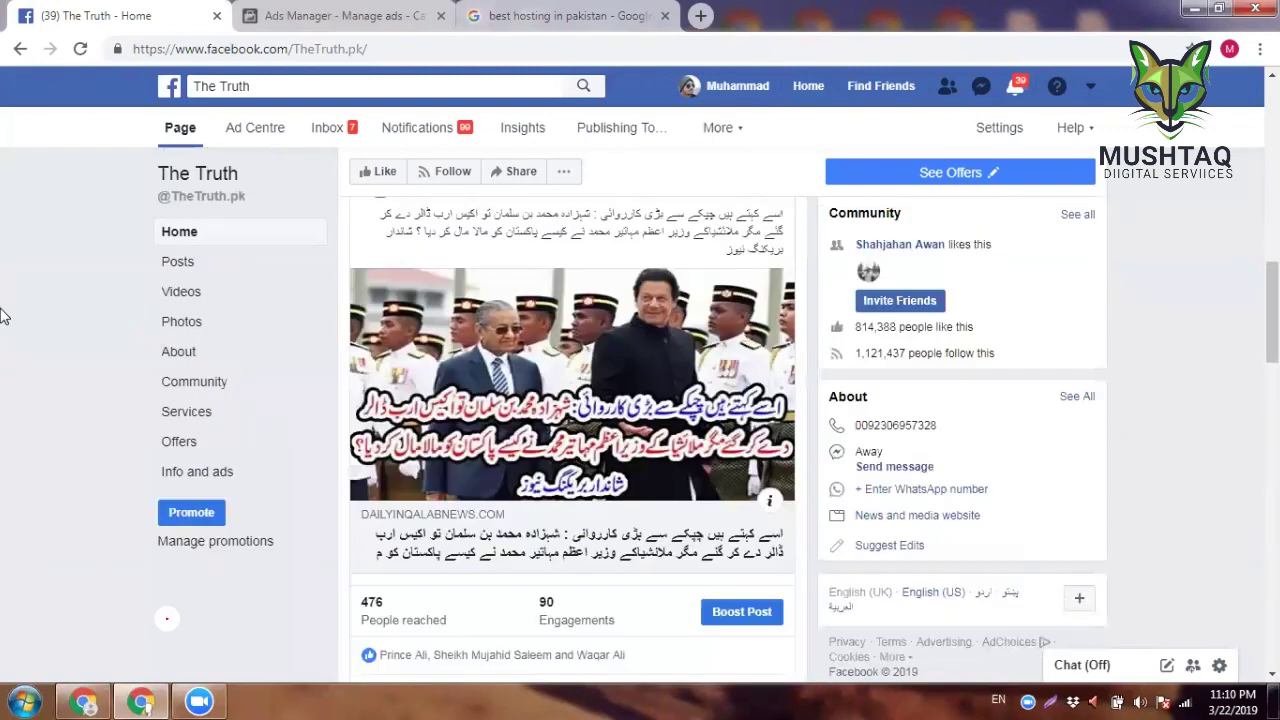
# Step: Copy the page name The Truth into the Traffic campaign's name and continue to the ad set setup
pyautogui.click(304, 92)
pyautogui.rightClick(304, 94)
pyautogui.click(366, 8)
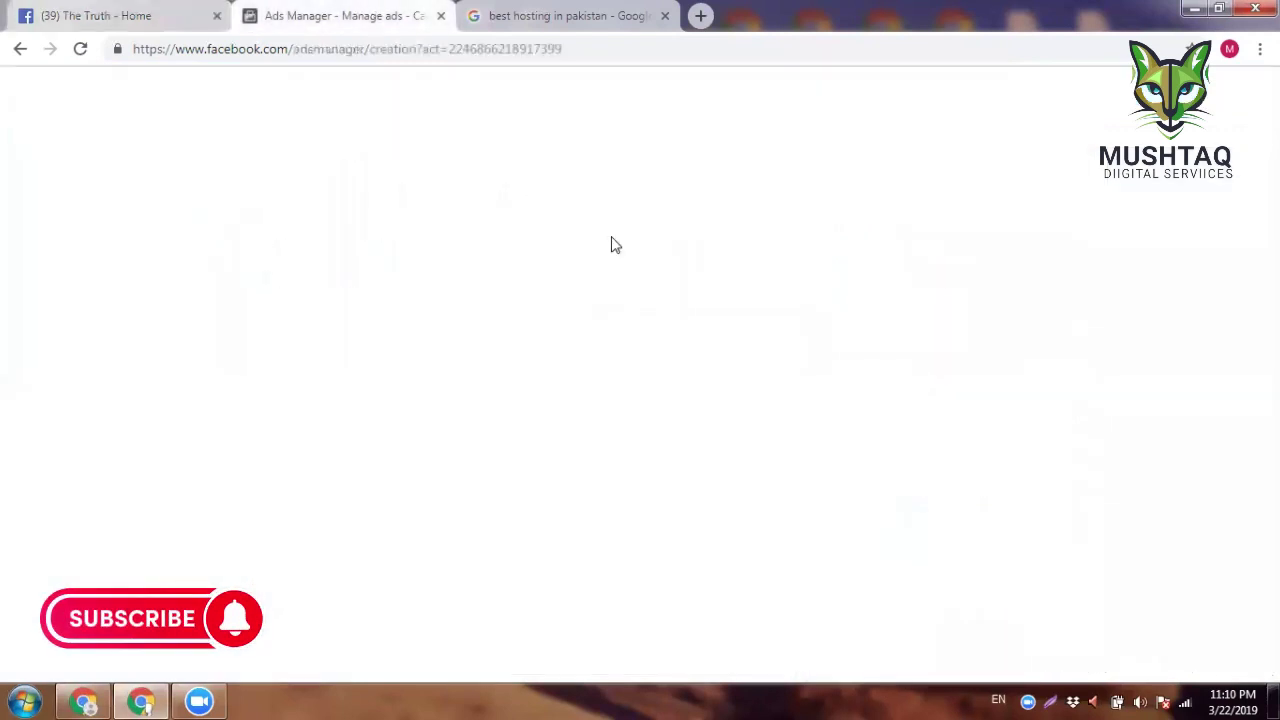
pyautogui.click(796, 406)
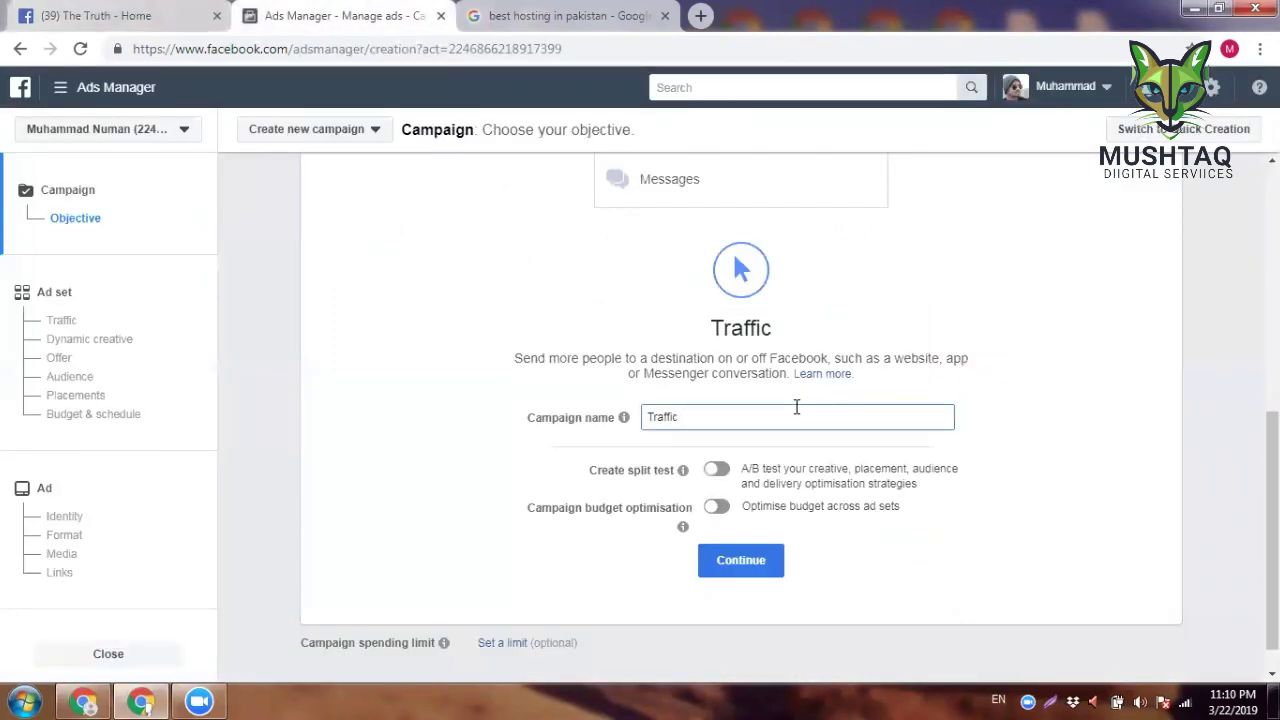
pyautogui.hotkey('ctrl', 'v')
pyautogui.click(760, 575)
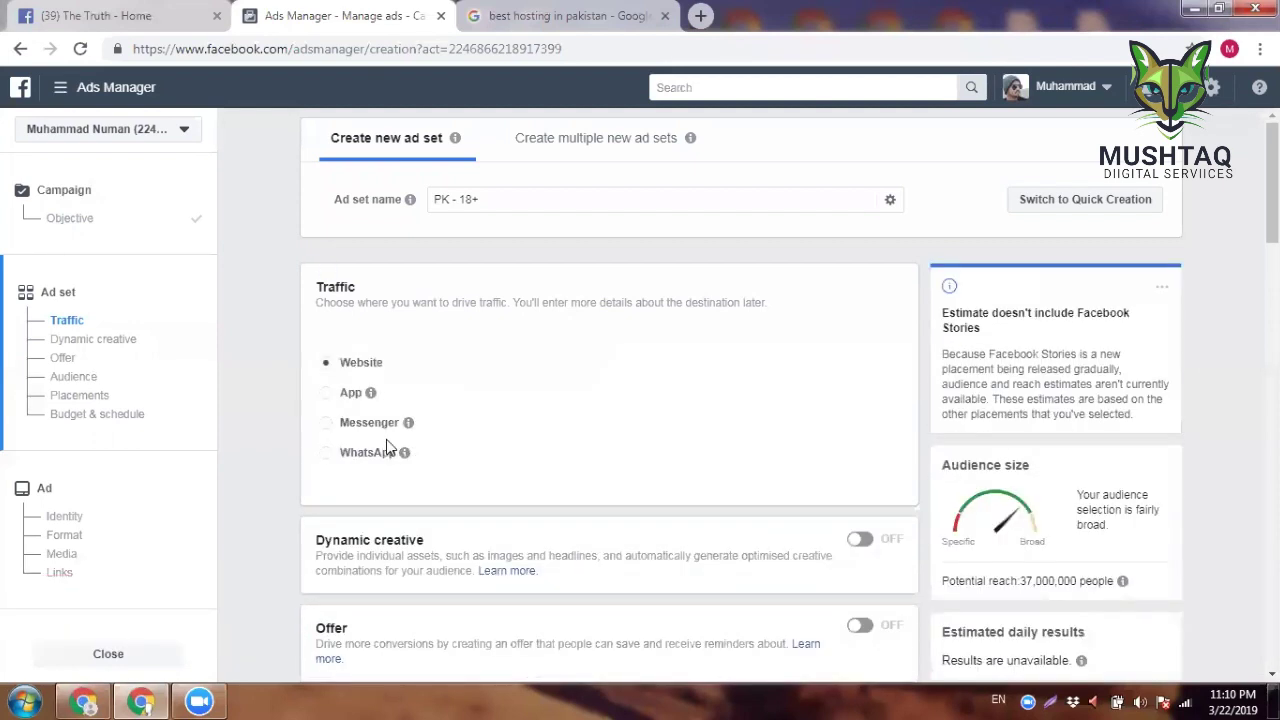
# Step: Review the ad set's traffic destinations, dynamic creative and offer options, and the list of saved audiences
pyautogui.scroll(-2, 285, 433)
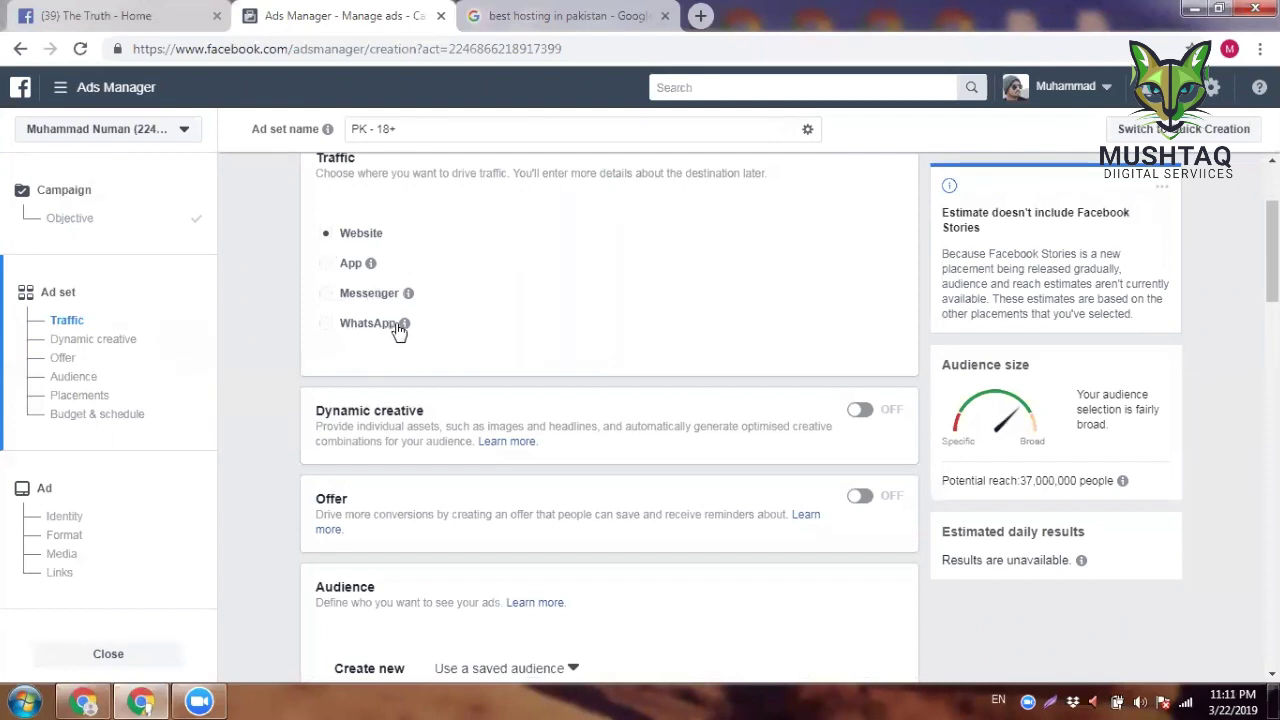
pyautogui.moveTo(403, 326)
pyautogui.scroll(-5, 264, 348)
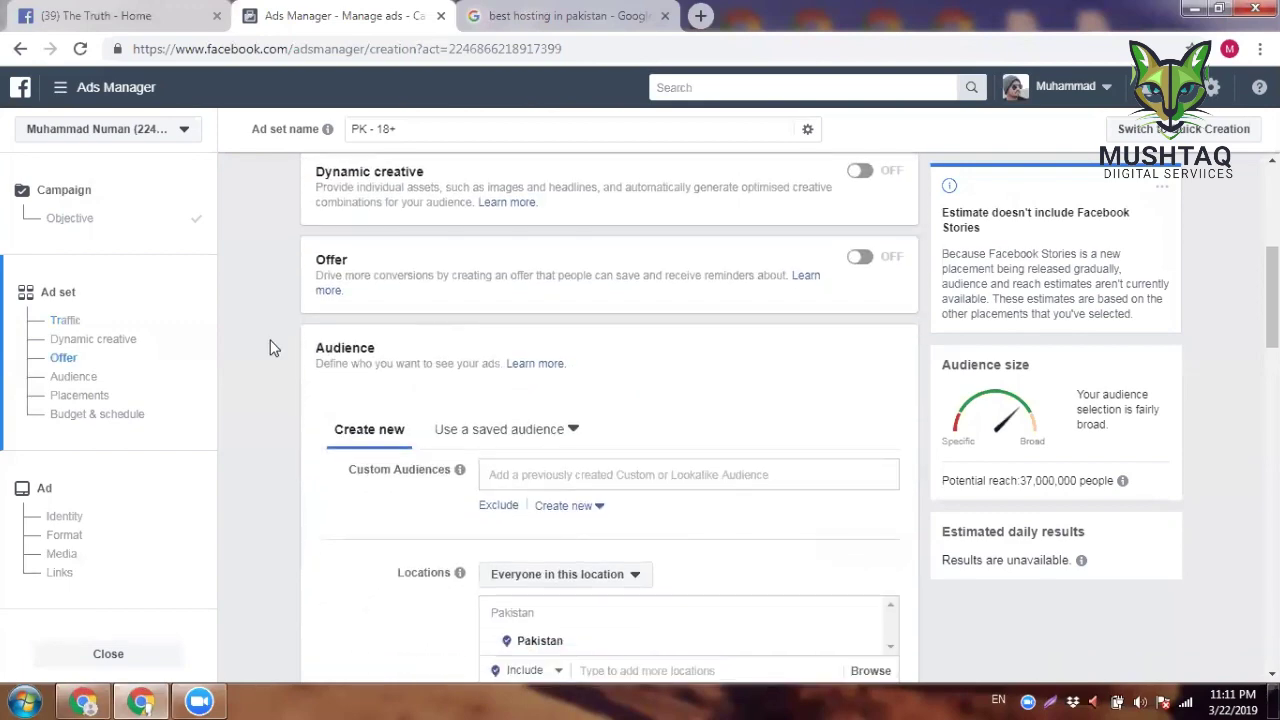
pyautogui.click(500, 232)
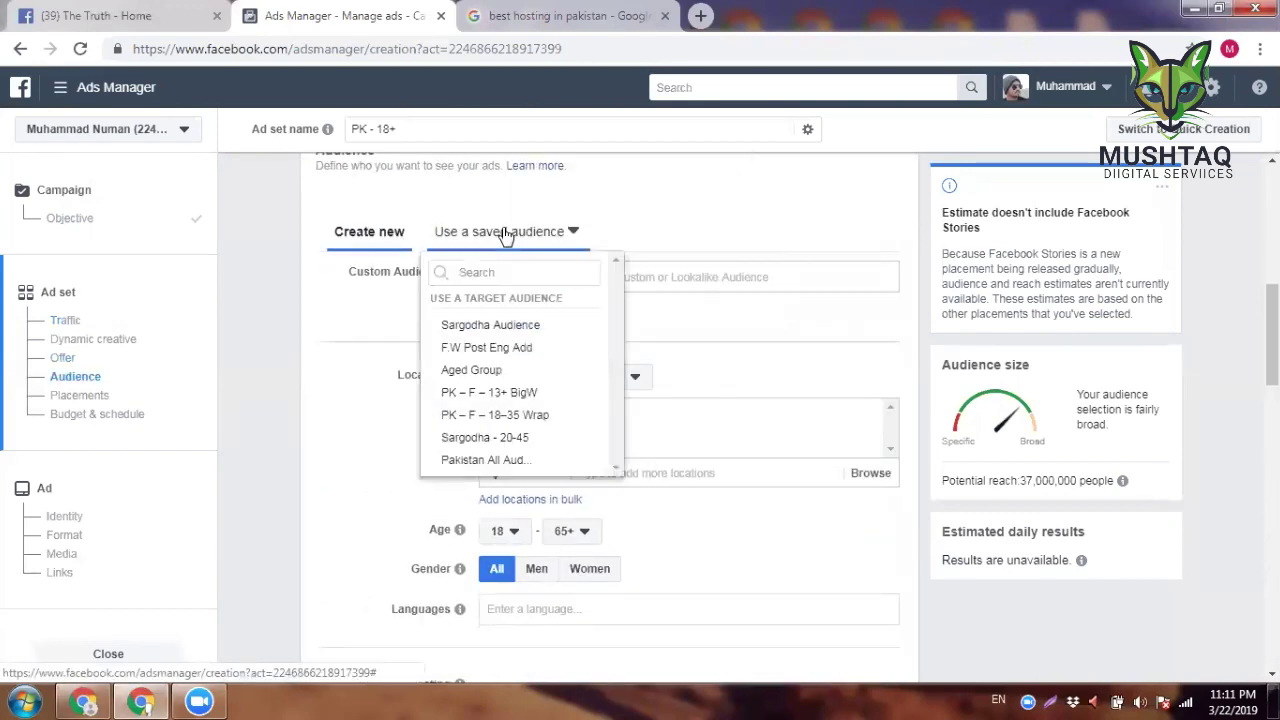
pyautogui.click(339, 345)
pyautogui.click(122, 16)
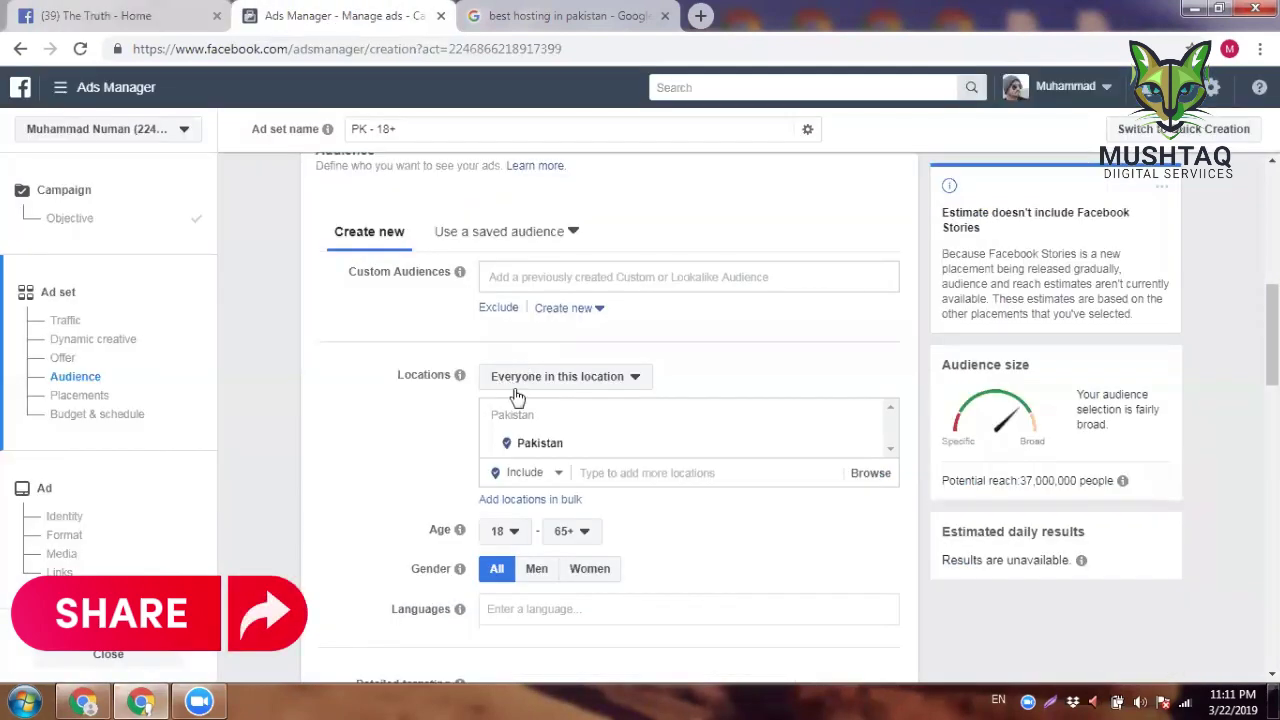
# Step: Target people who live in Pakistan and set the audience age range to 16-50
pyautogui.click(516, 382)
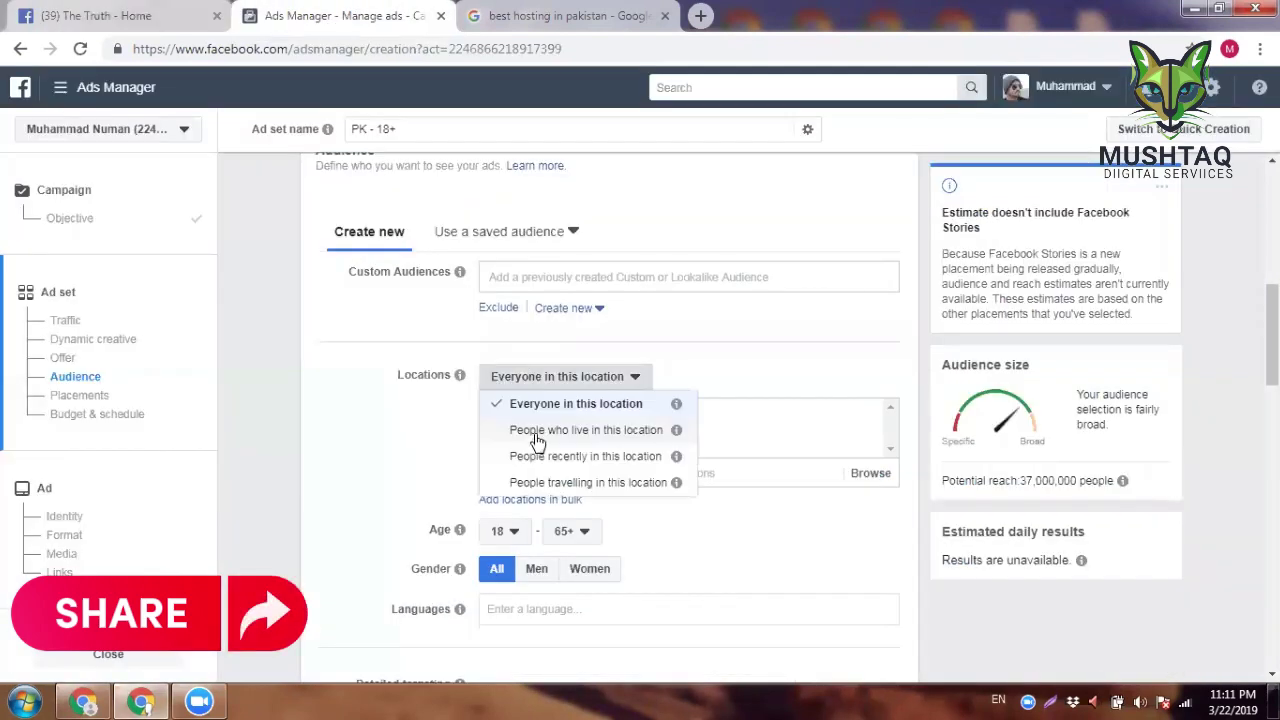
pyautogui.click(537, 438)
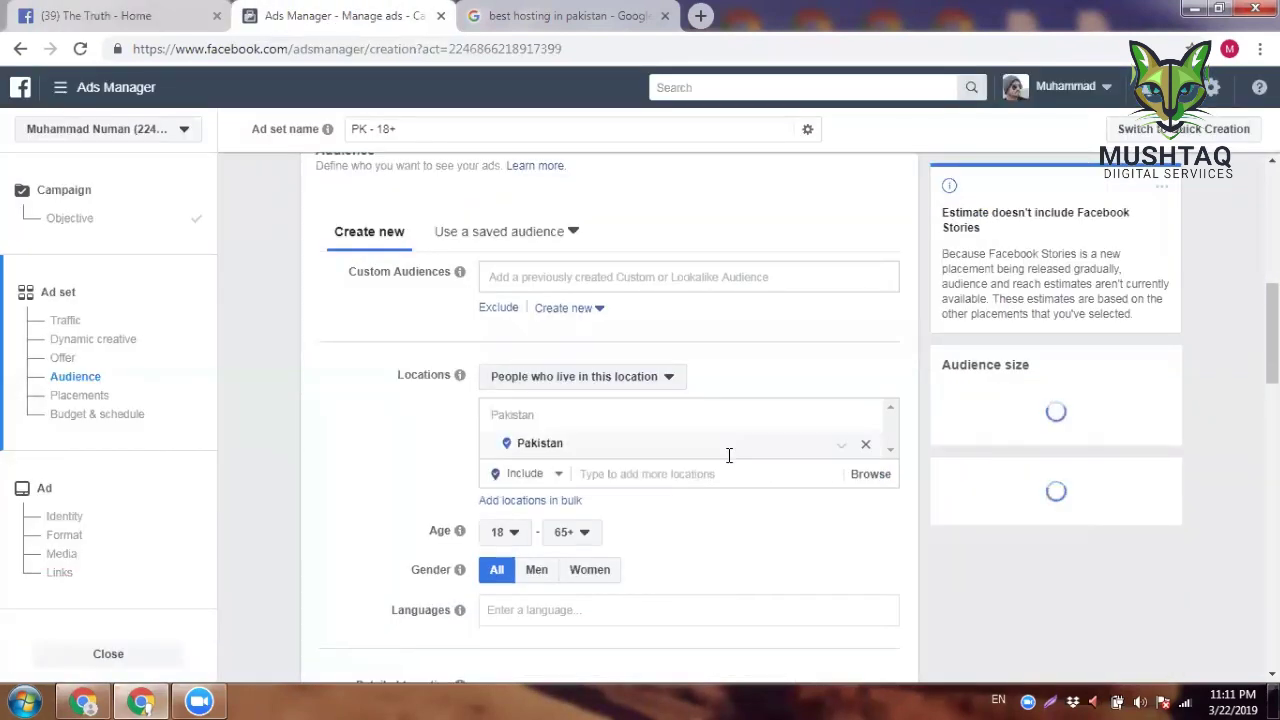
pyautogui.click(503, 531)
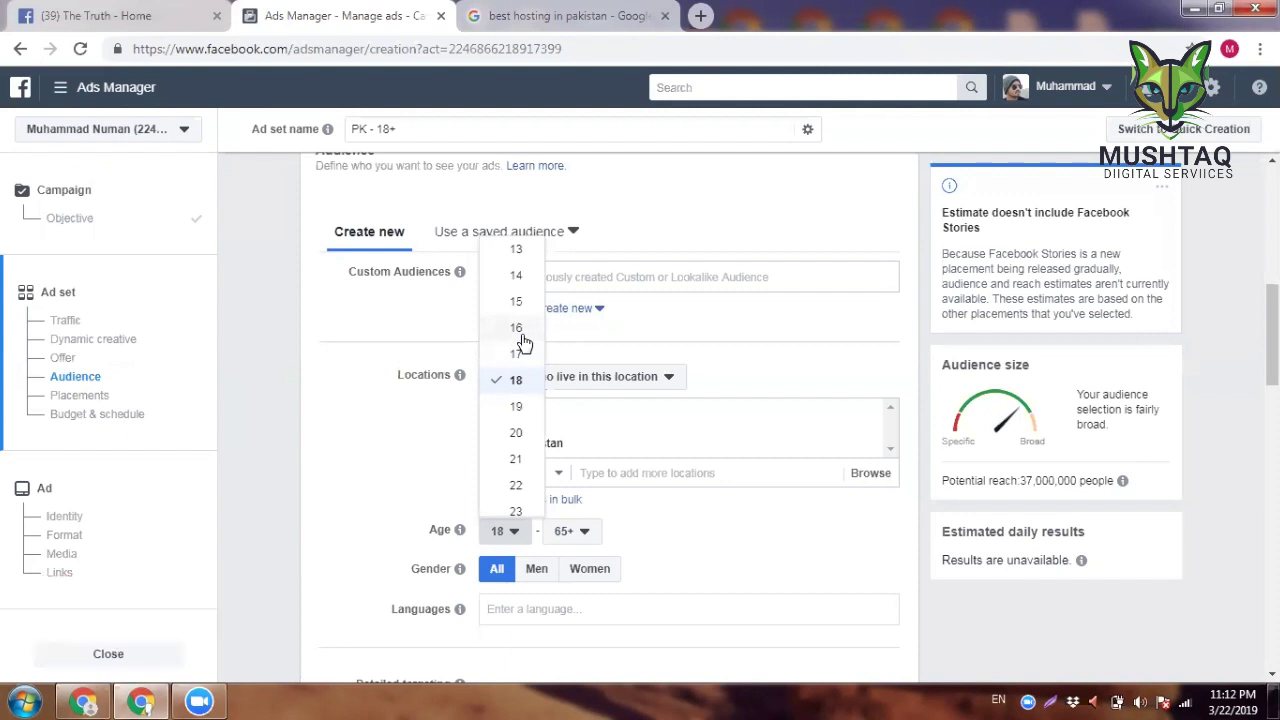
pyautogui.click(517, 329)
pyautogui.click(578, 536)
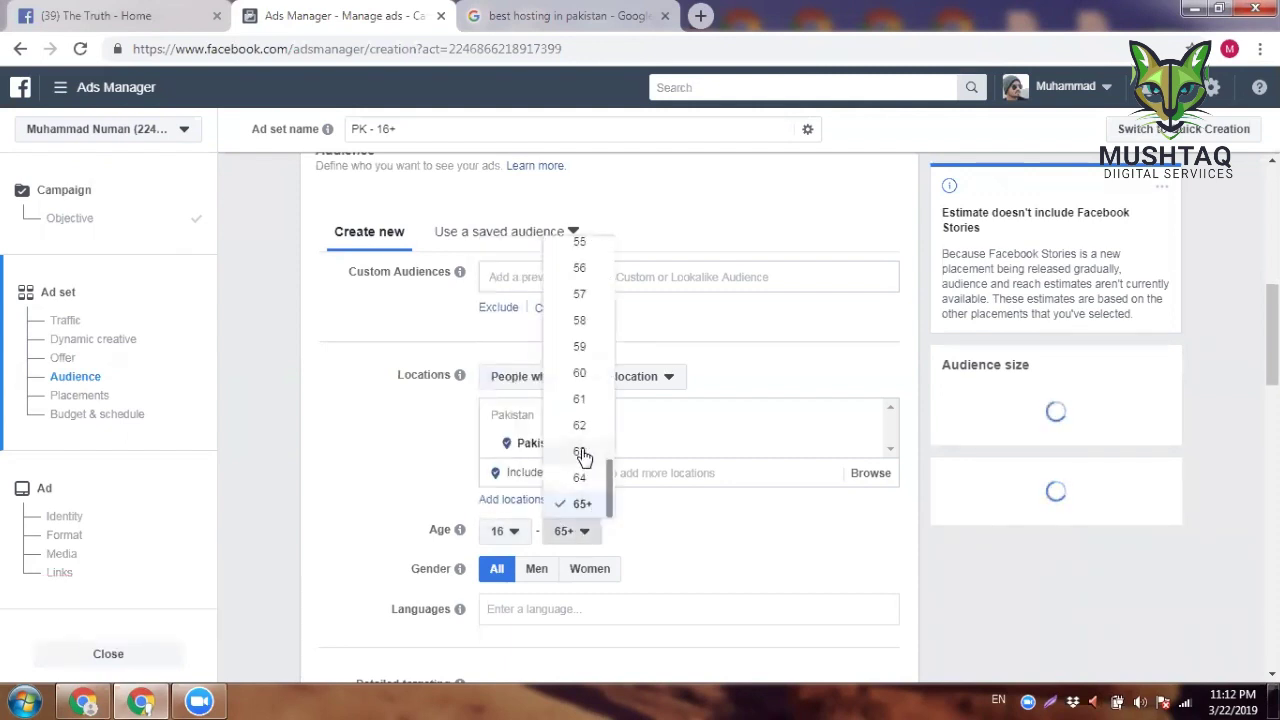
pyautogui.scroll(5, 580, 451)
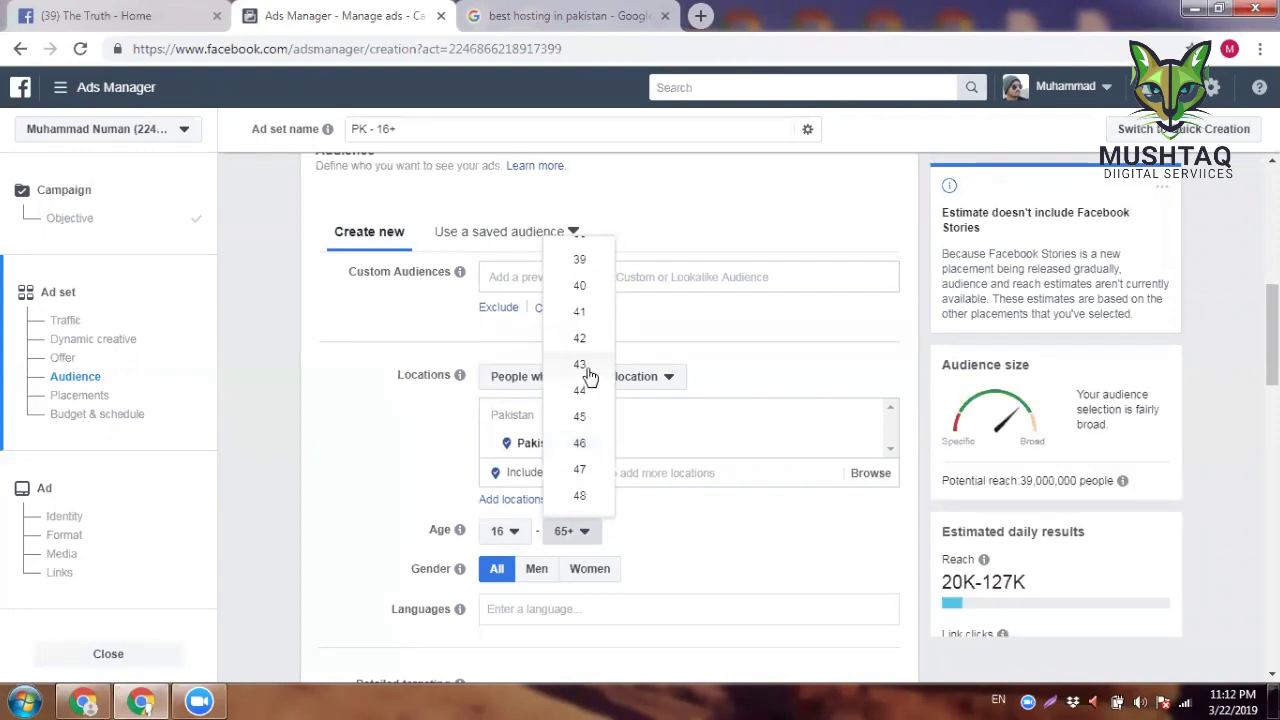
pyautogui.scroll(-3, 578, 445)
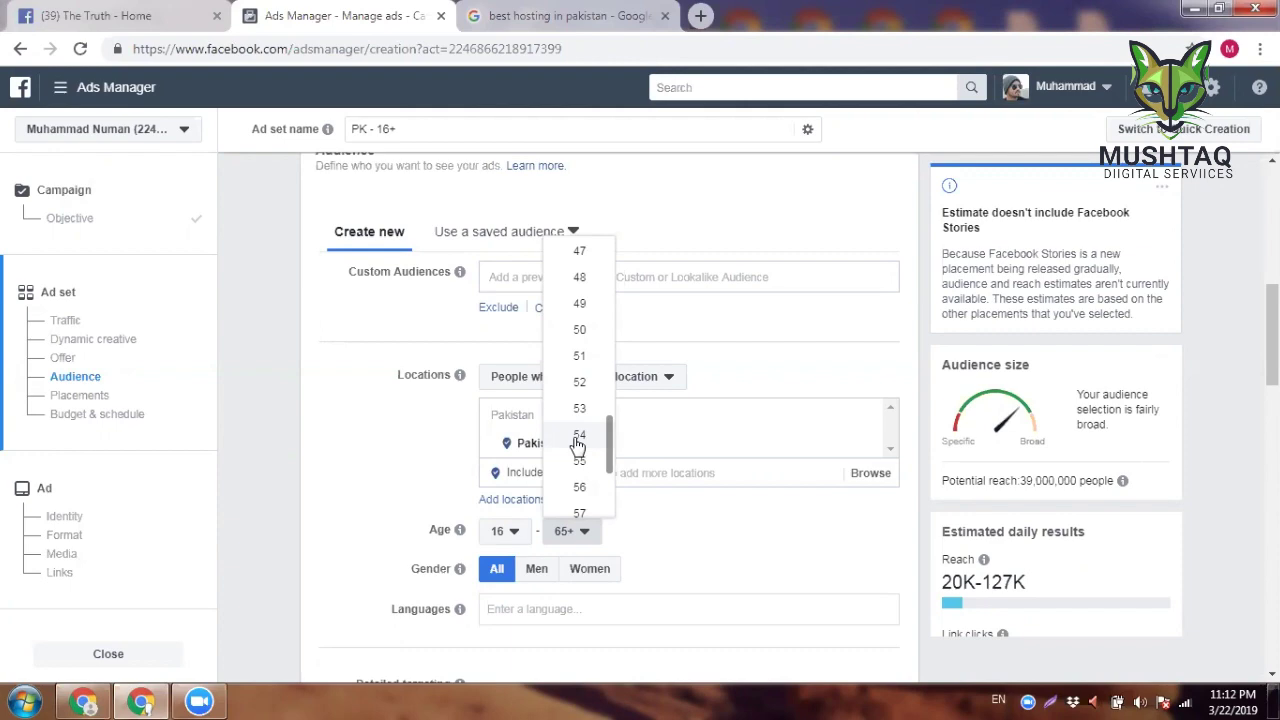
pyautogui.click(579, 329)
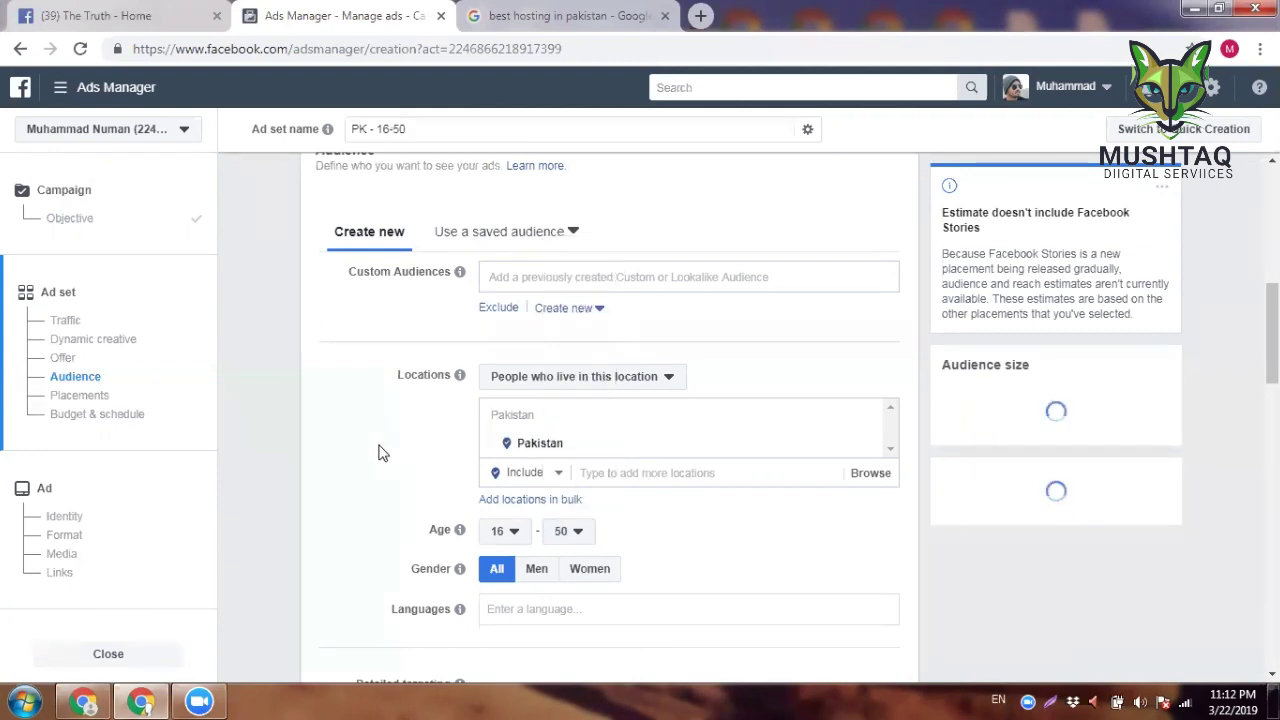
# Step: Switch the ad set to Edit placements and review the Facebook, Instagram, Audience Network and Messenger placements
pyautogui.scroll(-6, 380, 453)
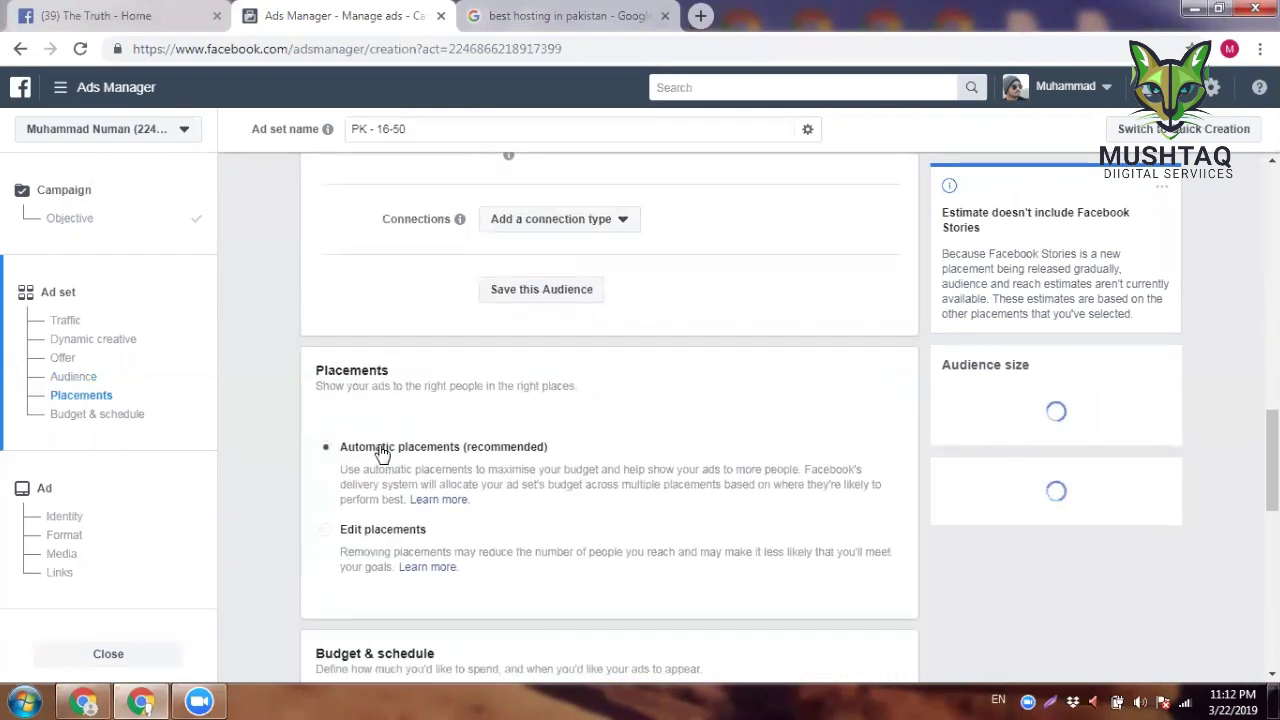
pyautogui.scroll(-3, 380, 453)
pyautogui.click(365, 316)
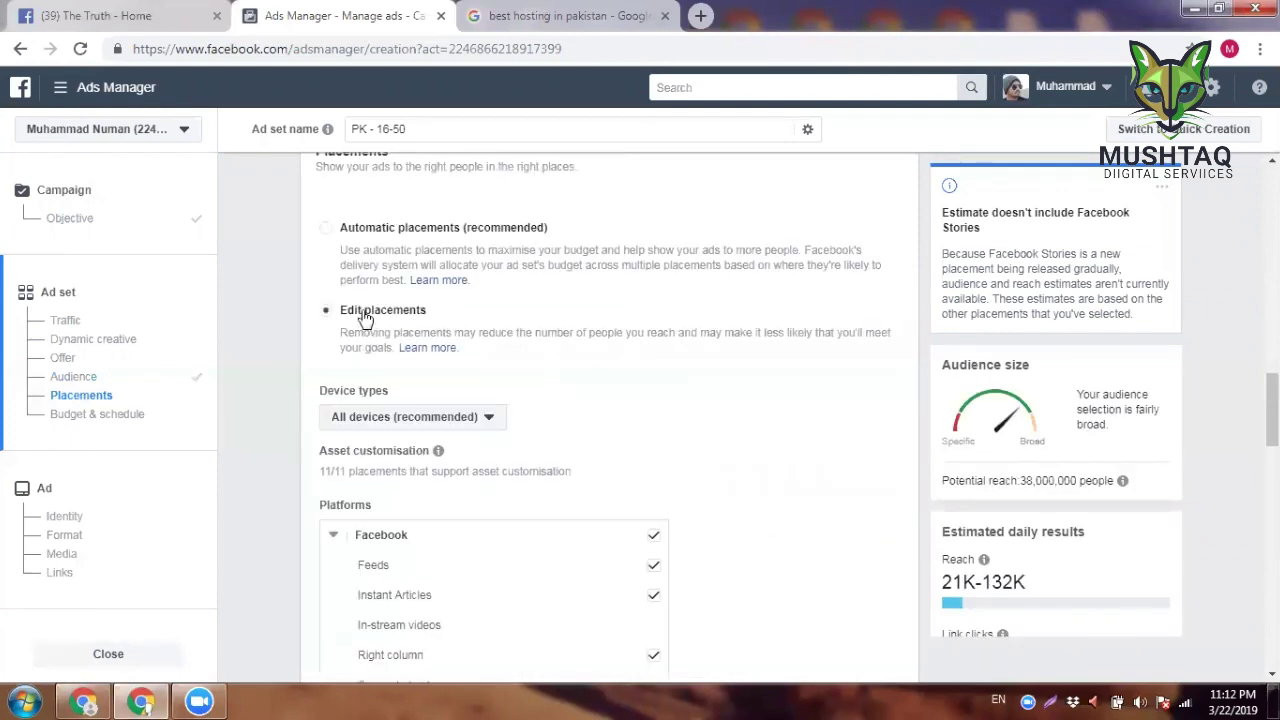
pyautogui.scroll(-3, 557, 380)
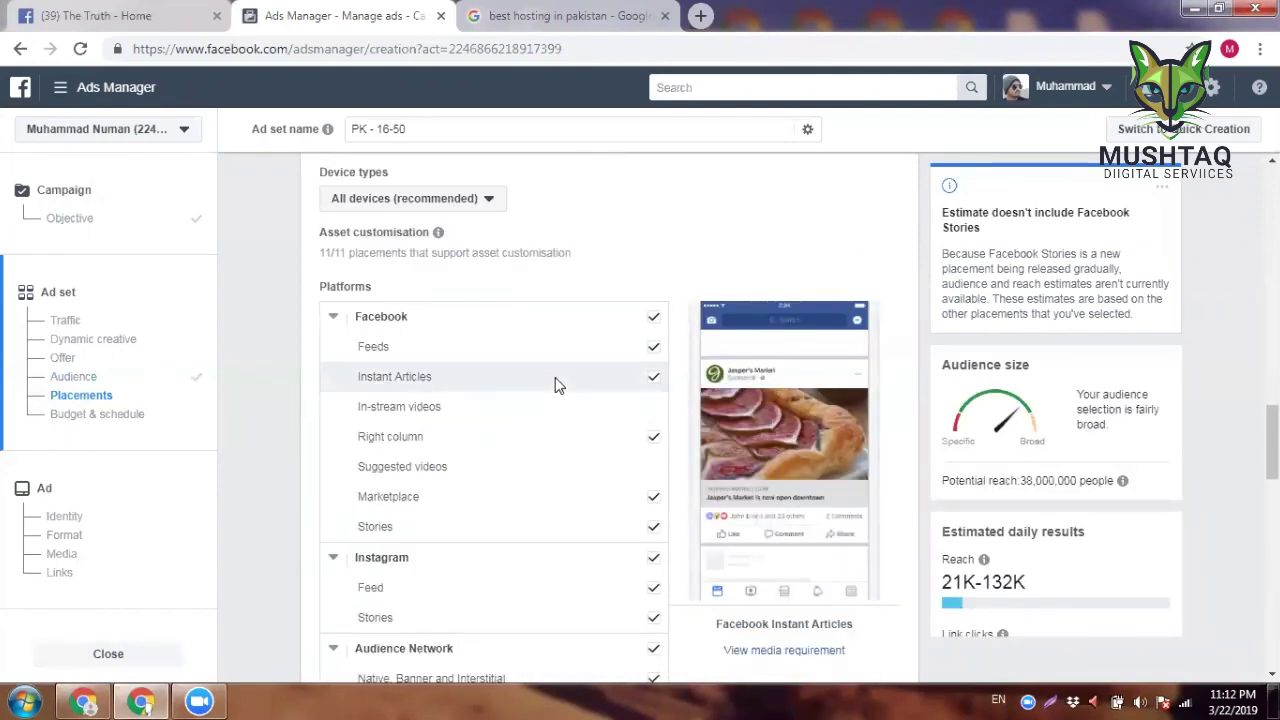
pyautogui.scroll(-3, 557, 385)
pyautogui.scroll(-3, 553, 382)
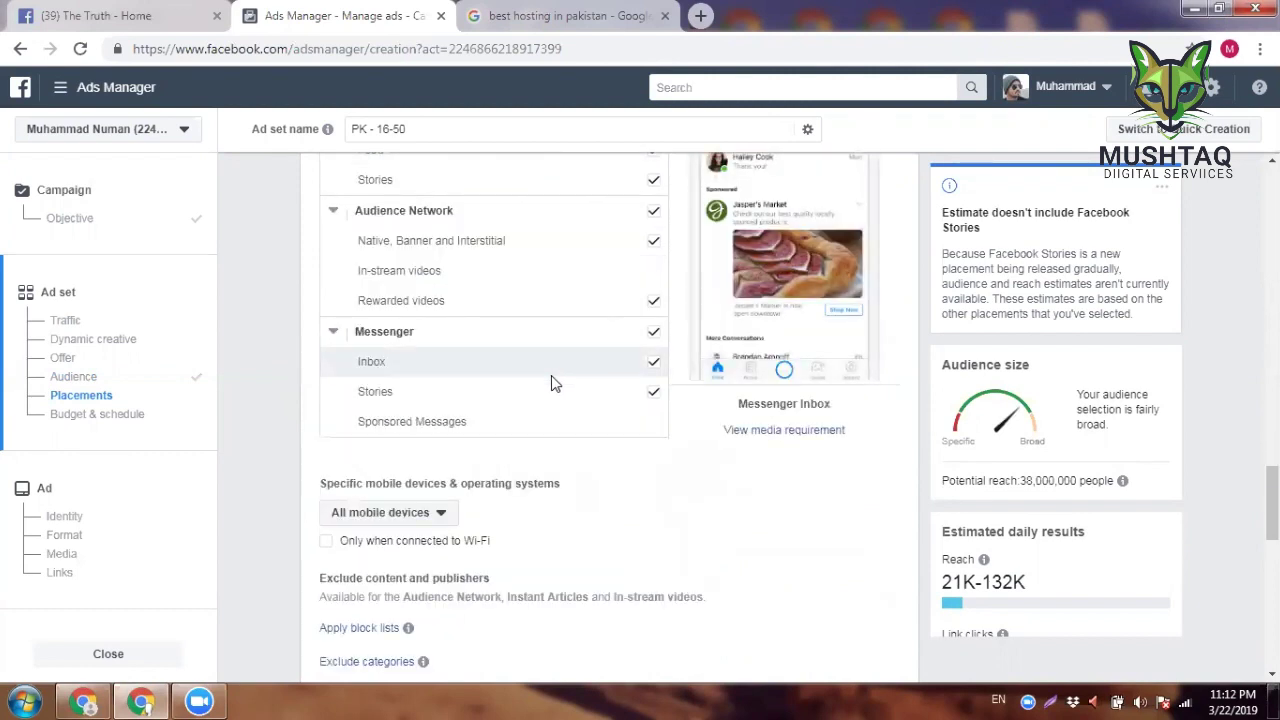
# Step: Set the ad set's daily budget to Rs500
pyautogui.scroll(-6, 550, 380)
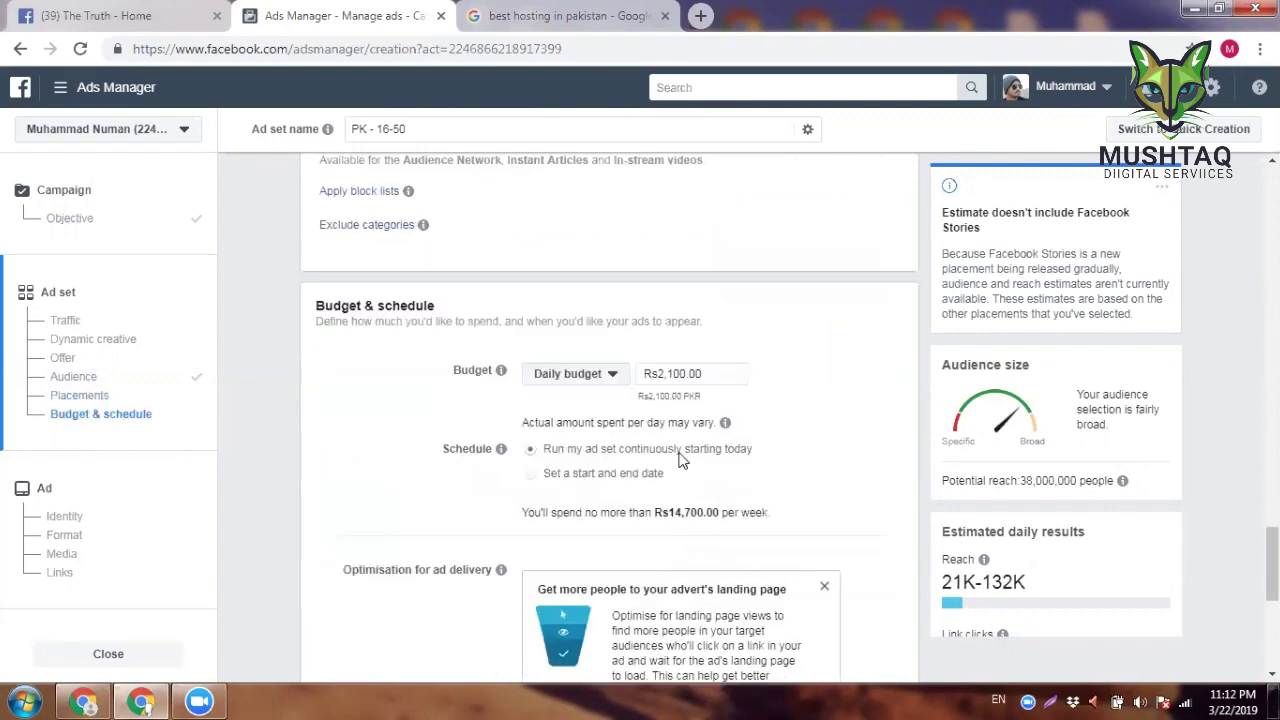
pyautogui.tripleClick(689, 376)
pyautogui.press('BackSpace')
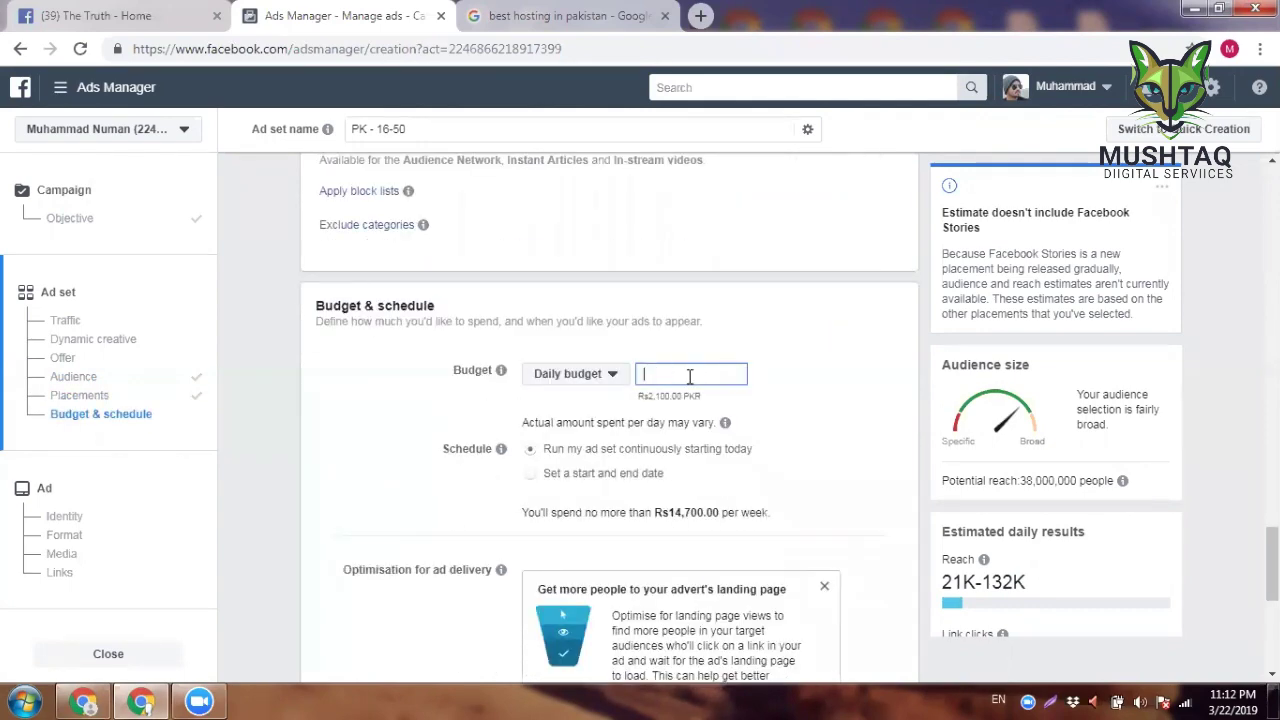
pyautogui.write('500')
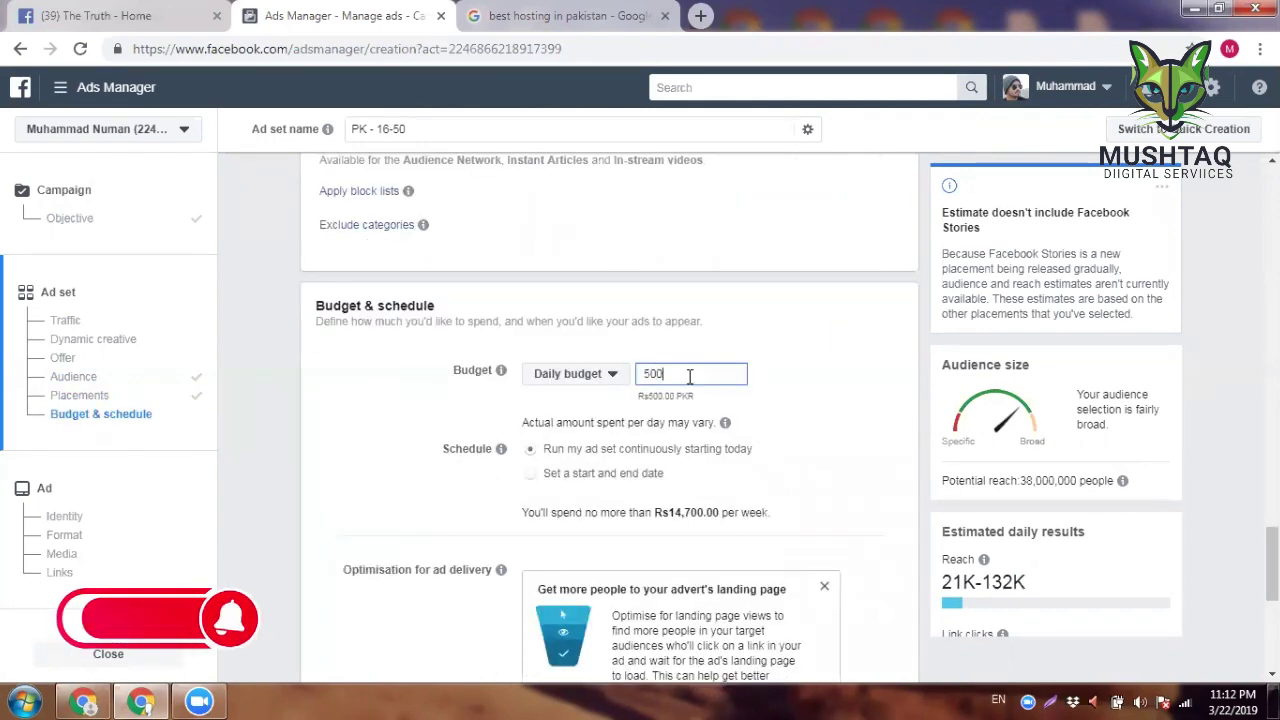
# Step: Review the optimisation choices for ad delivery alongside a news article linked from The Truth page's feed
pyautogui.click(818, 408)
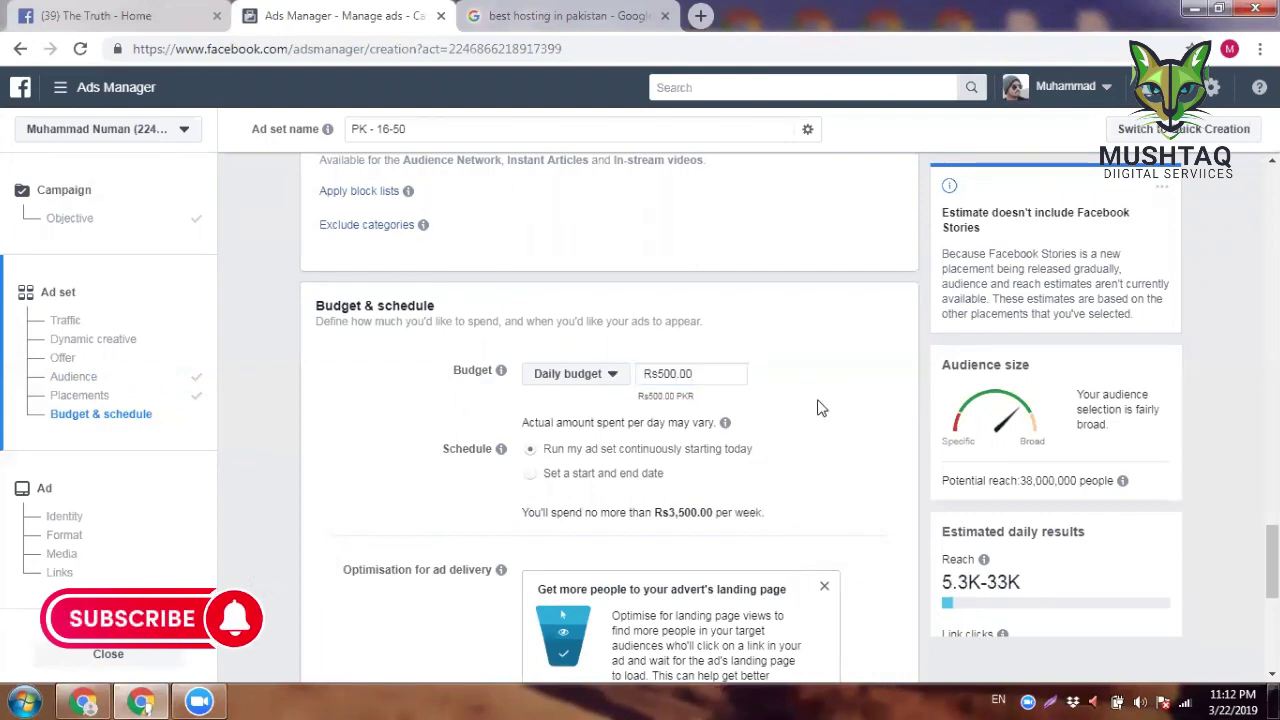
pyautogui.scroll(-4, 818, 408)
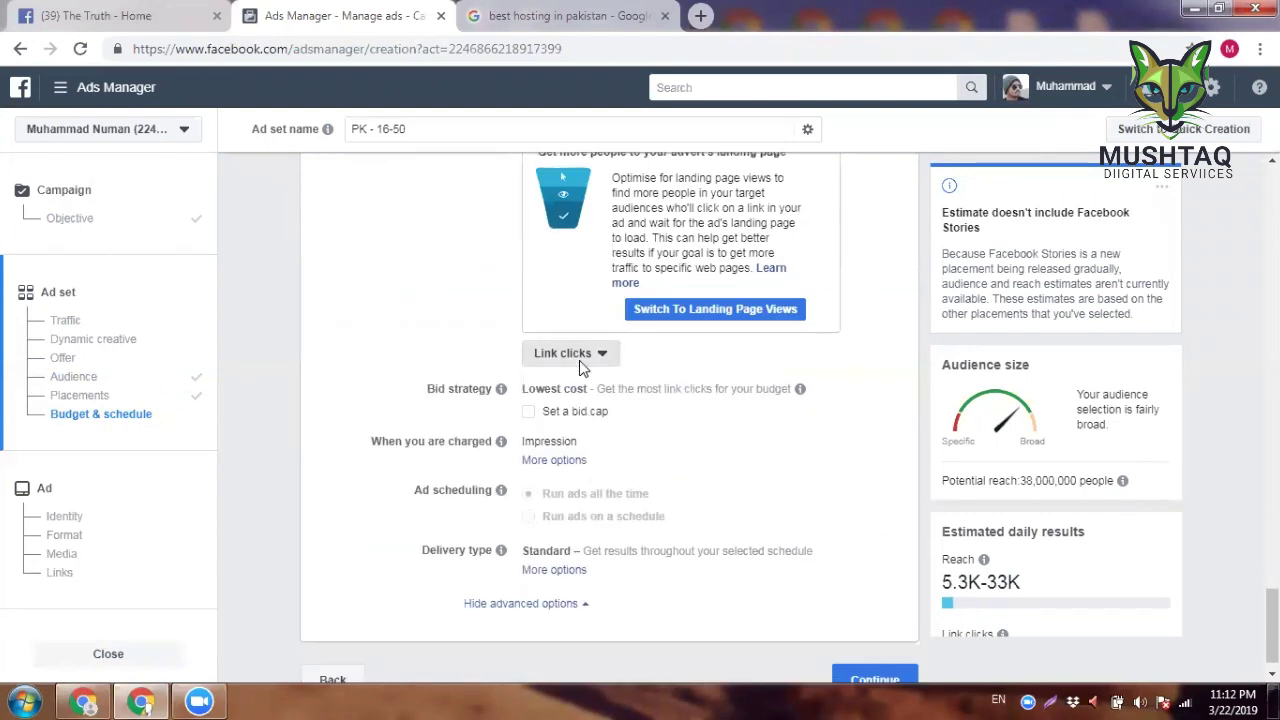
pyautogui.click(580, 358)
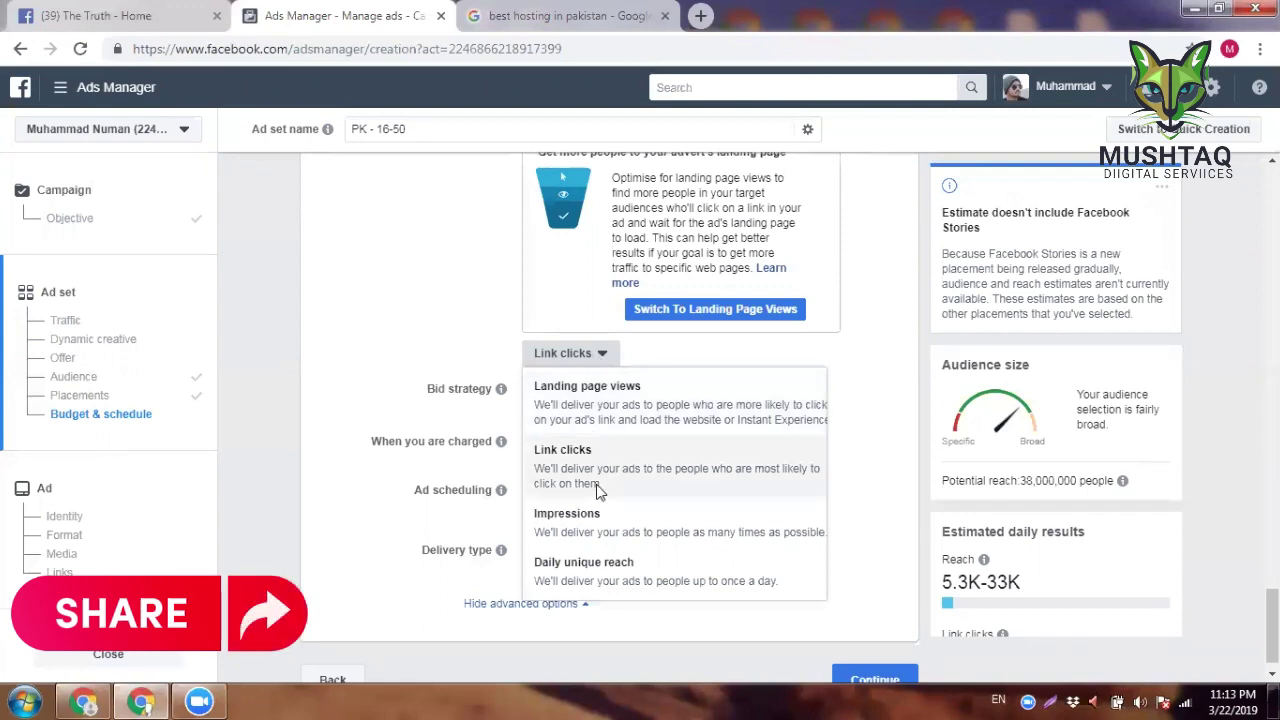
pyautogui.click(110, 16)
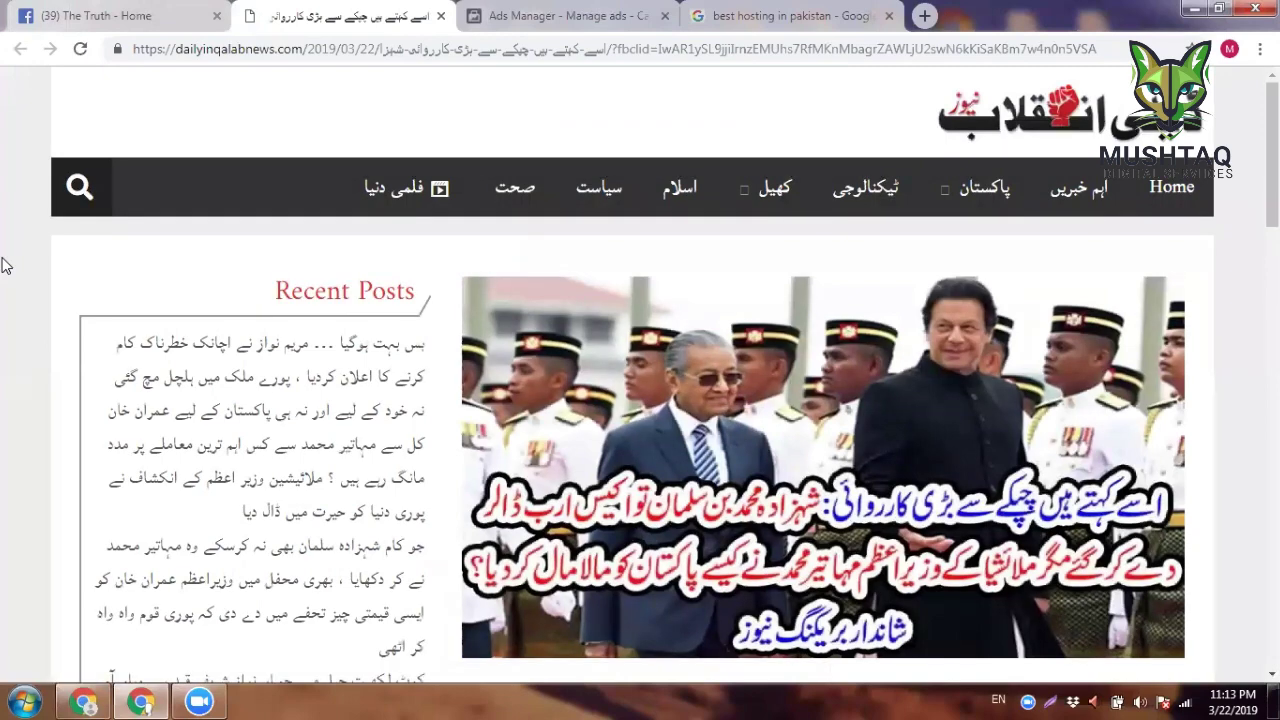
pyautogui.scroll(-10, 5, 265)
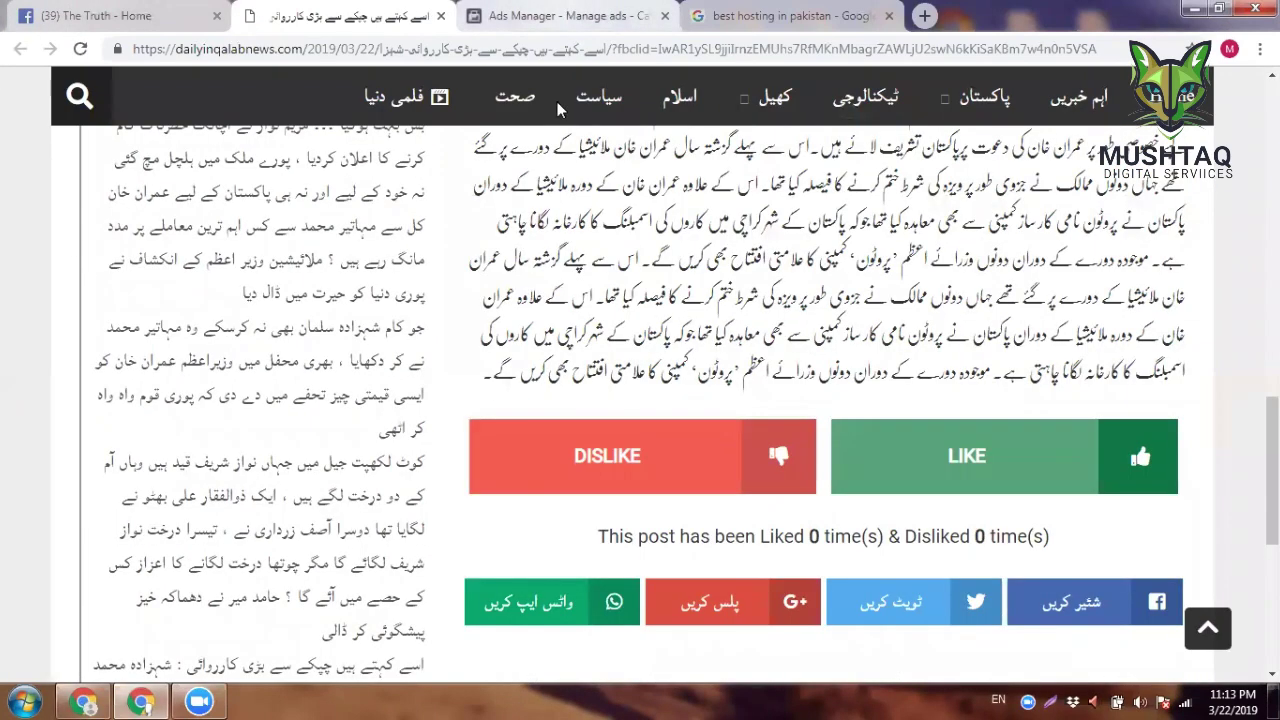
pyautogui.click(560, 16)
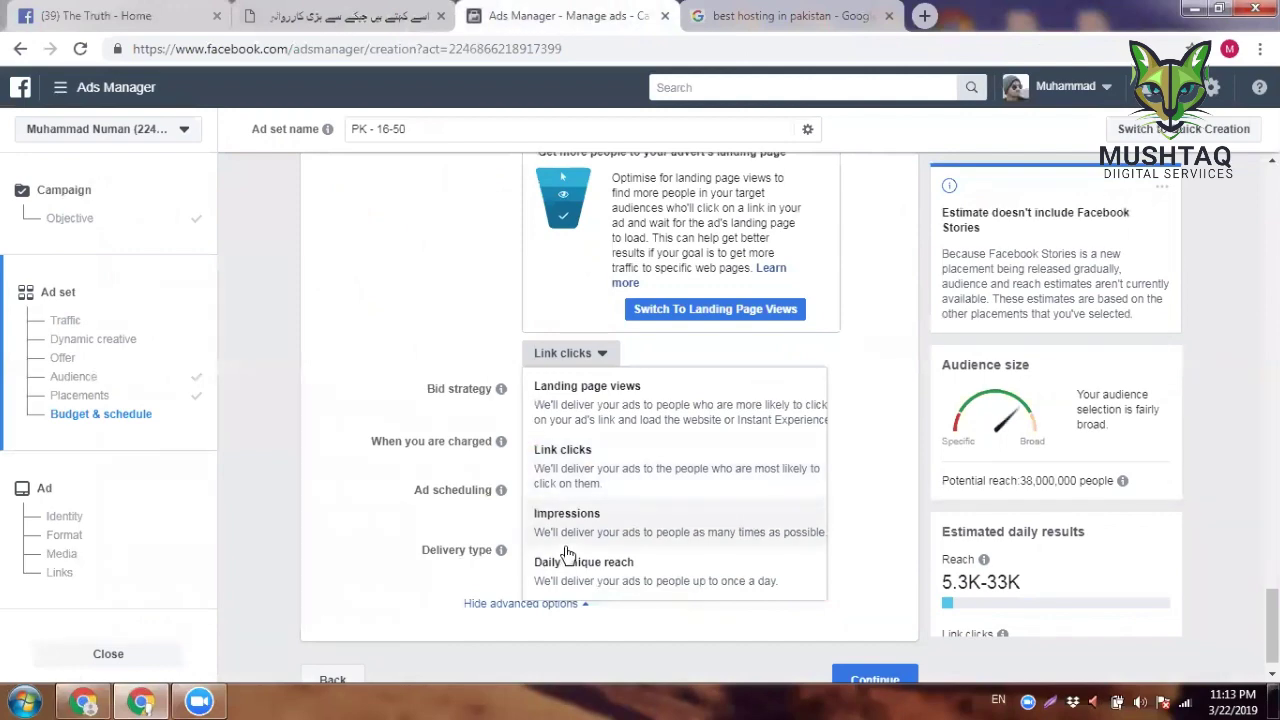
pyautogui.click(126, 14)
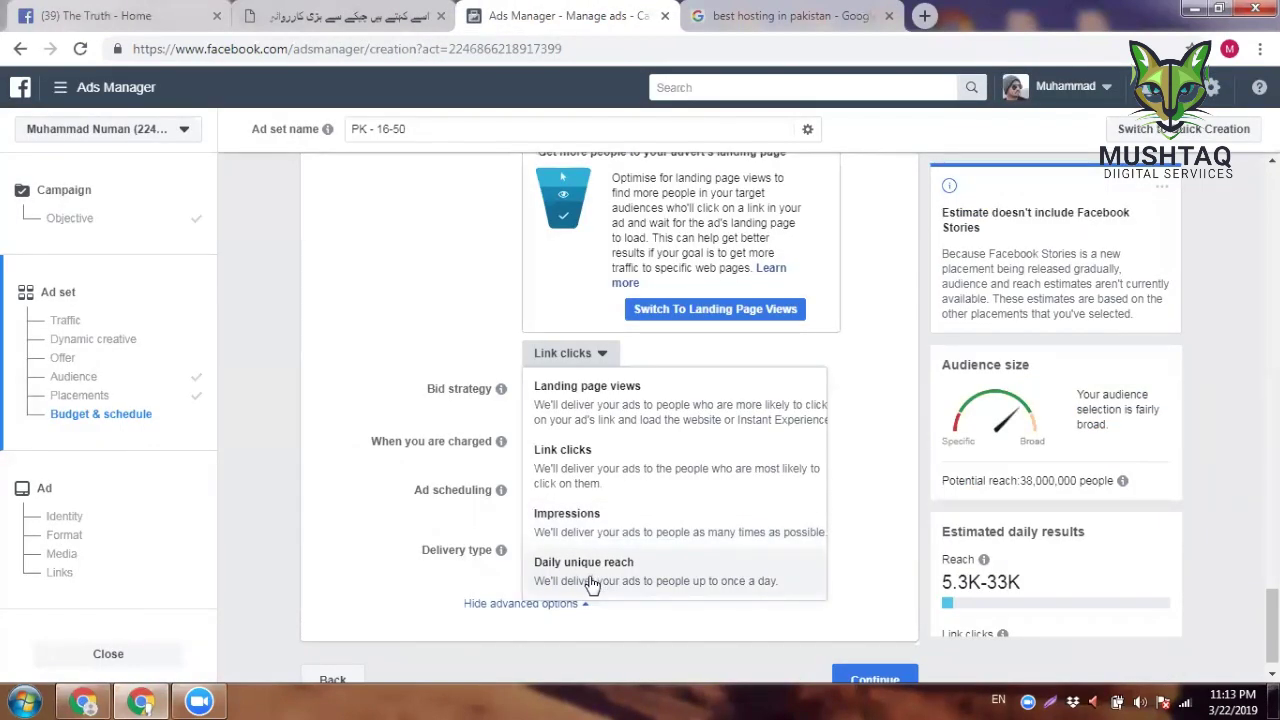
pyautogui.click(360, 471)
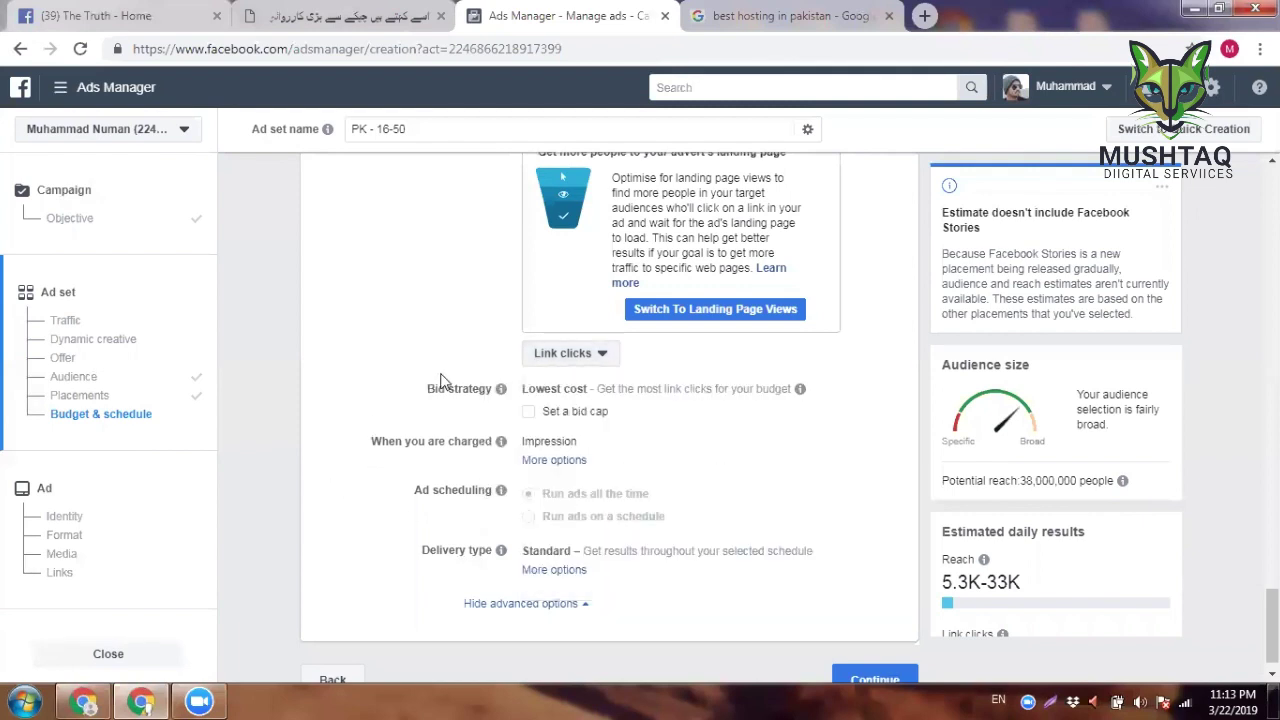
pyautogui.click(524, 386)
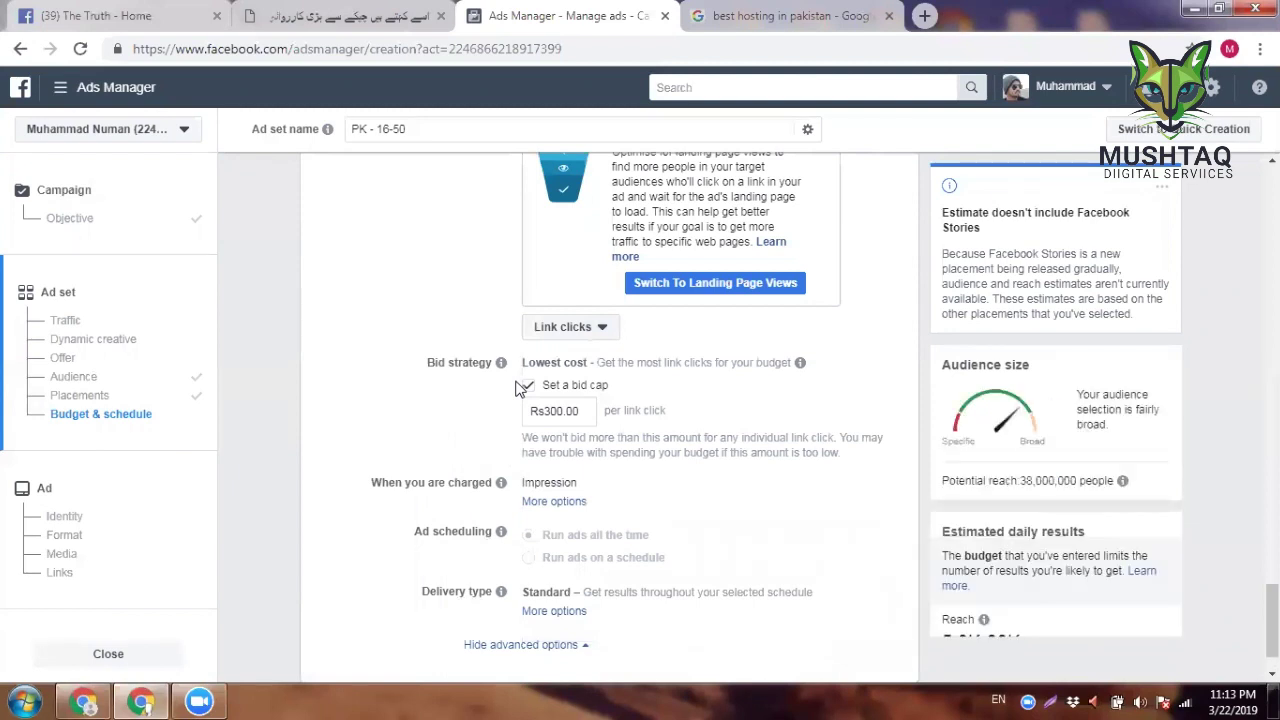
pyautogui.click(840, 12)
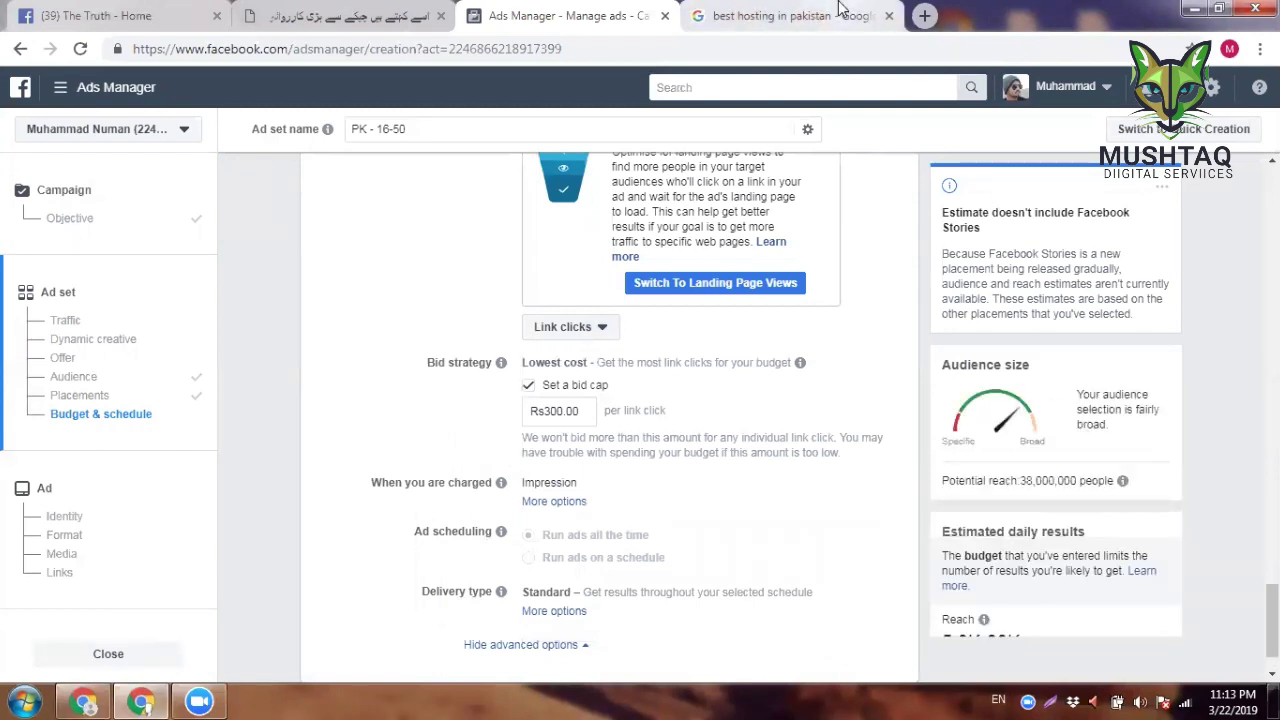
pyautogui.click(632, 10)
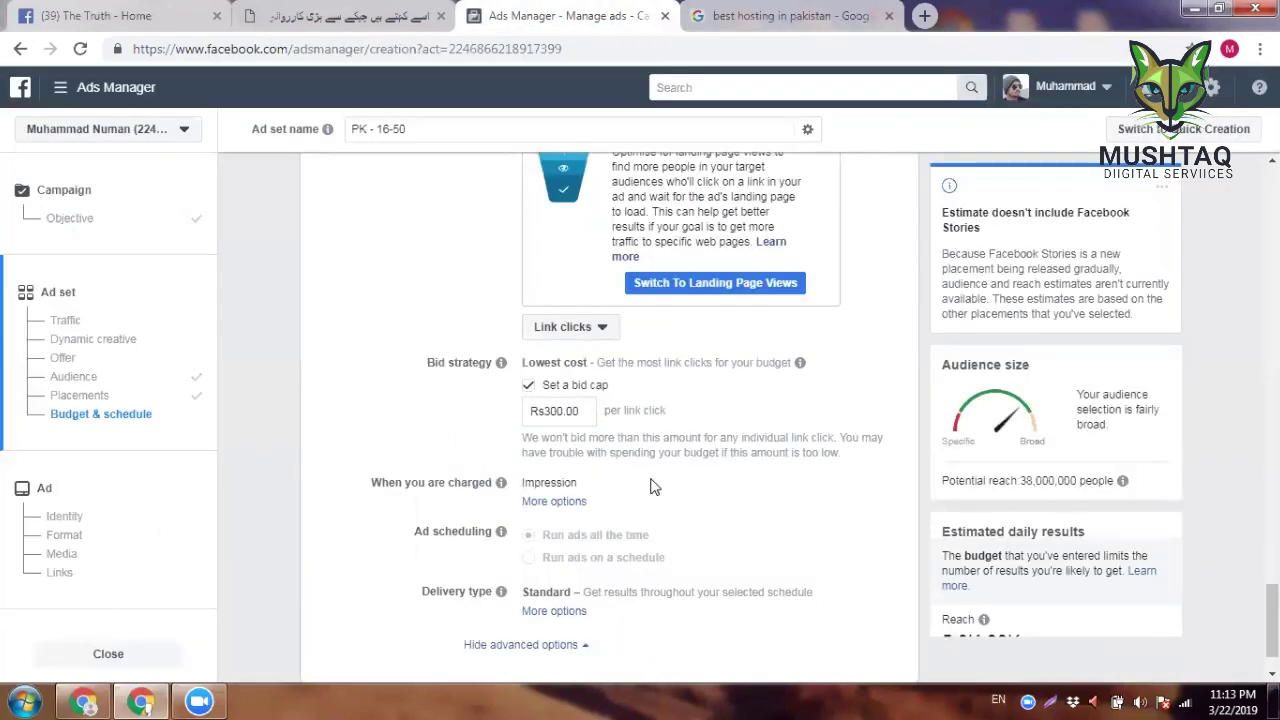
pyautogui.doubleClick(573, 406)
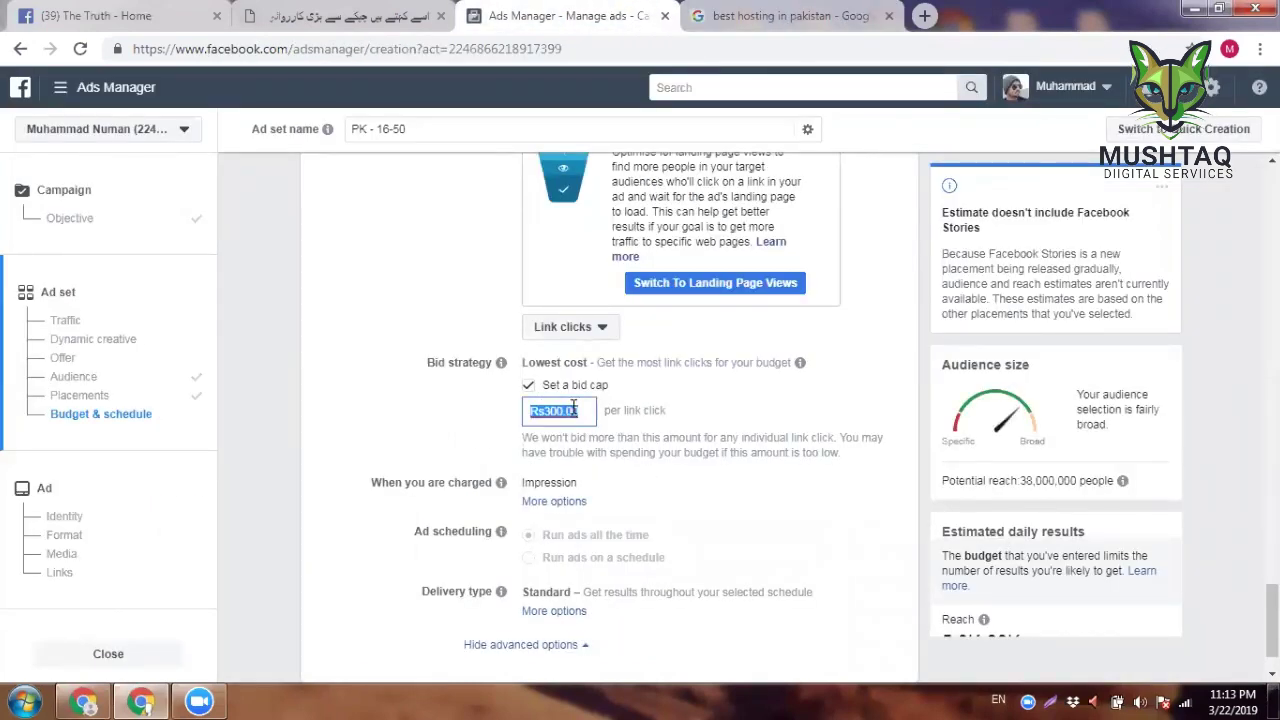
pyautogui.press('BackSpace')
pyautogui.click(528, 385)
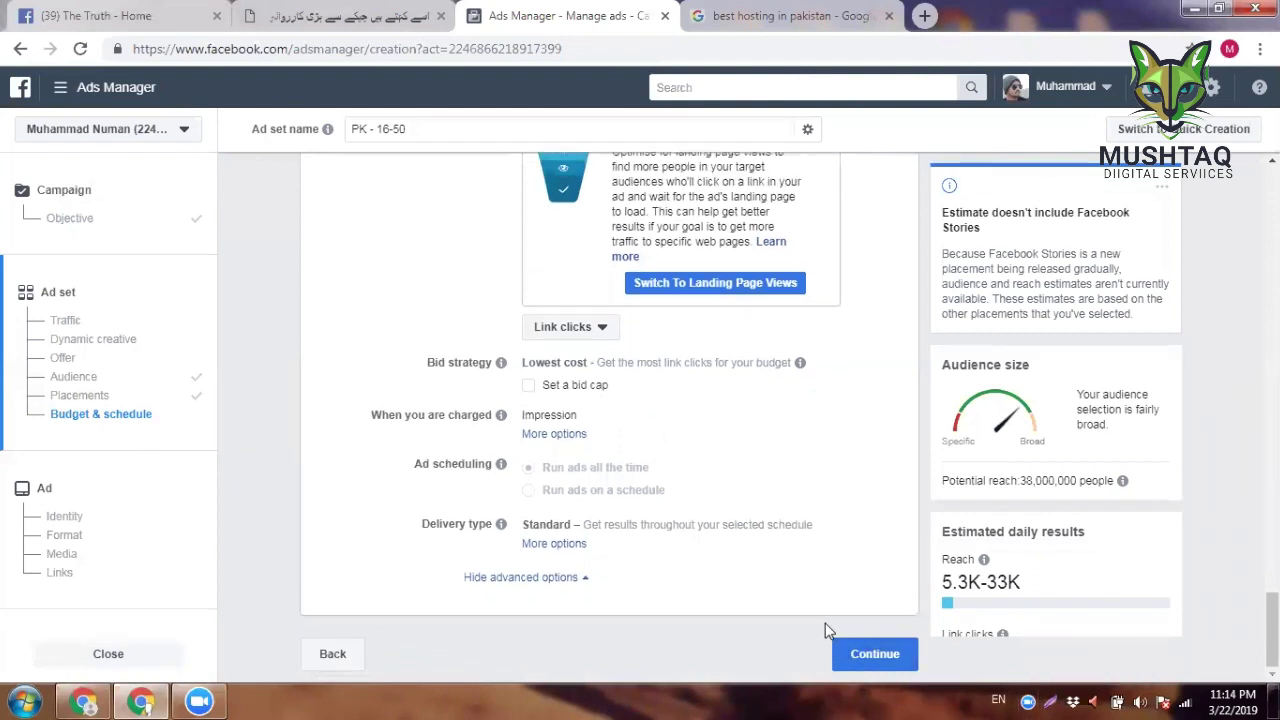
# Step: Enable a bid cap per link click and try charging by Link Click (CPC) before returning the charge type to Impression
pyautogui.click(528, 387)
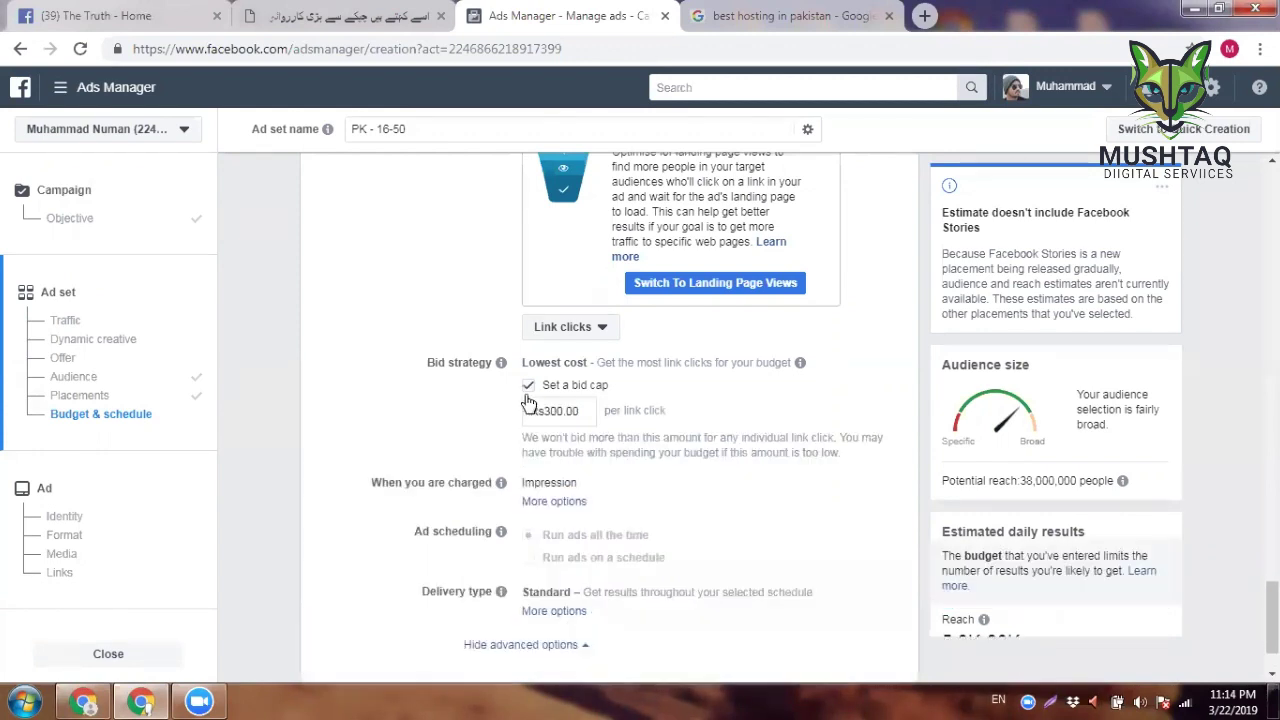
pyautogui.click(551, 501)
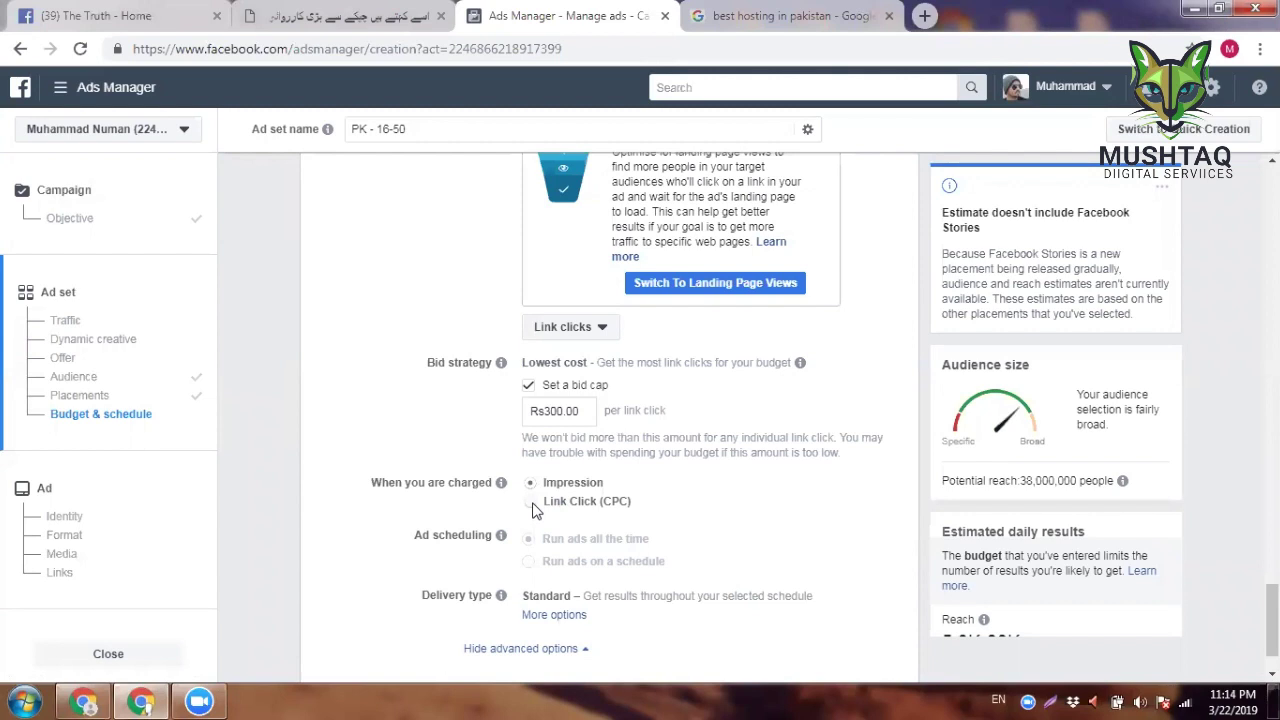
pyautogui.click(530, 502)
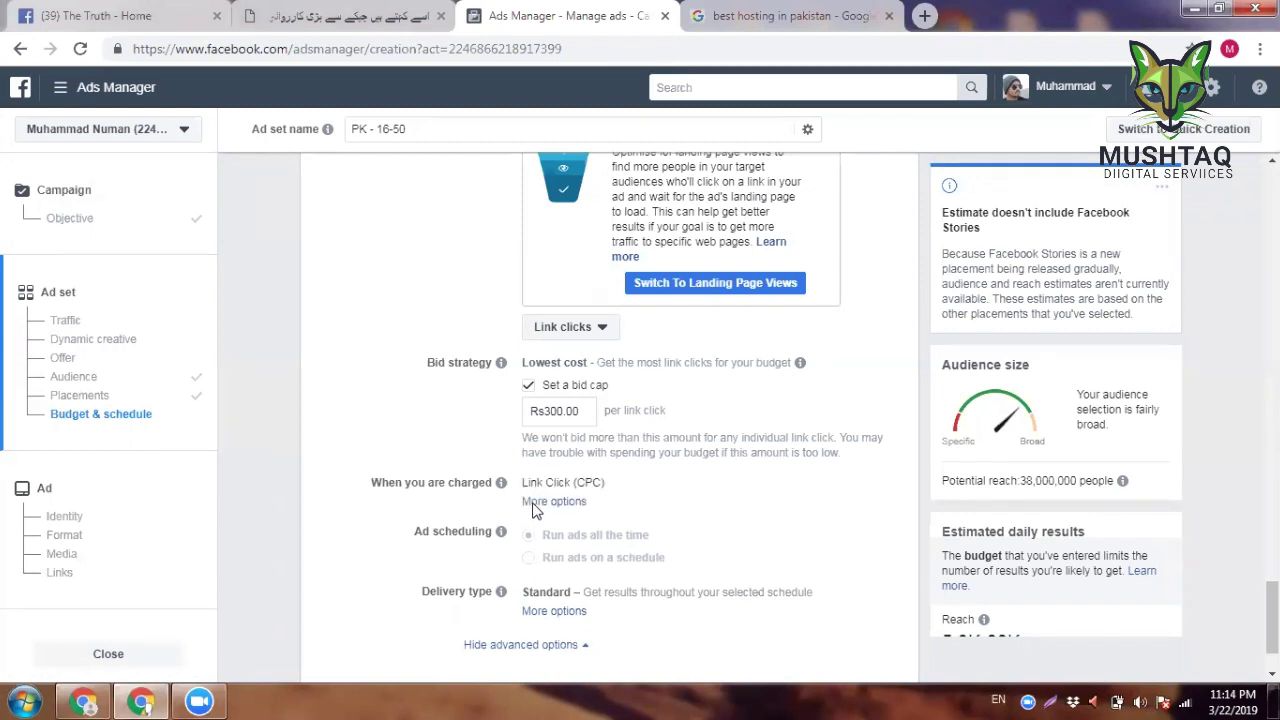
pyautogui.click(534, 503)
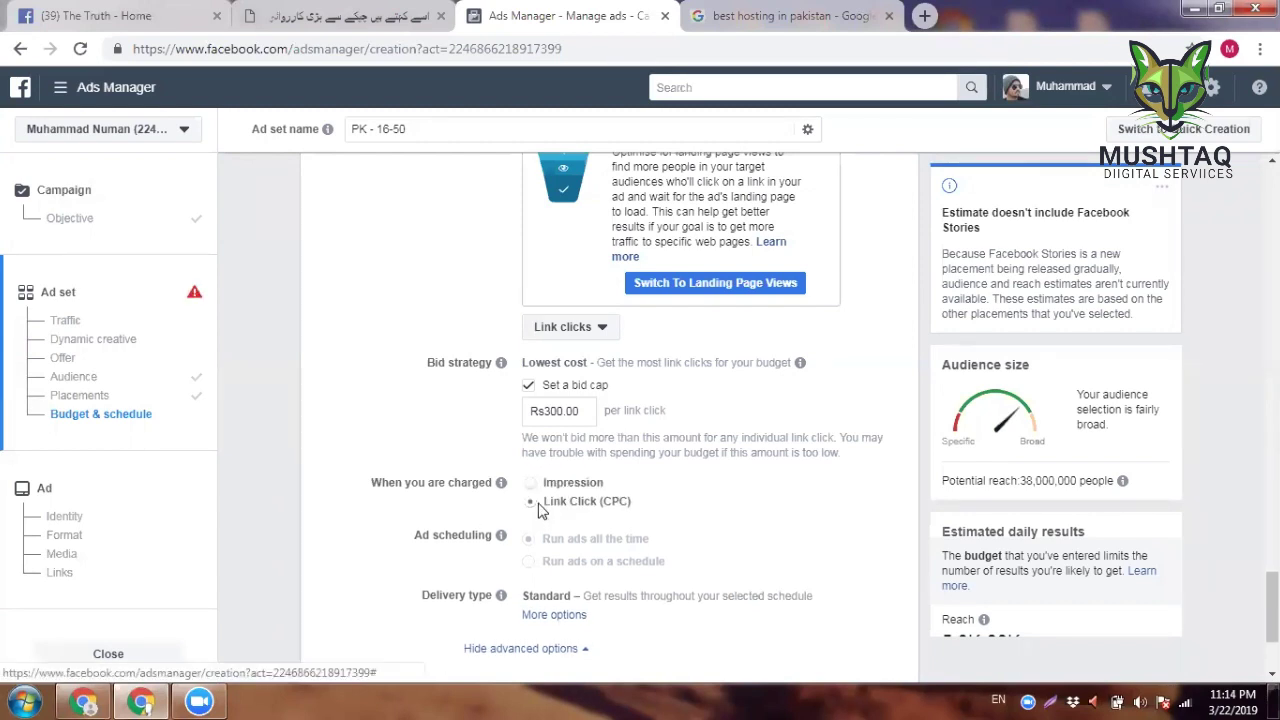
pyautogui.click(531, 483)
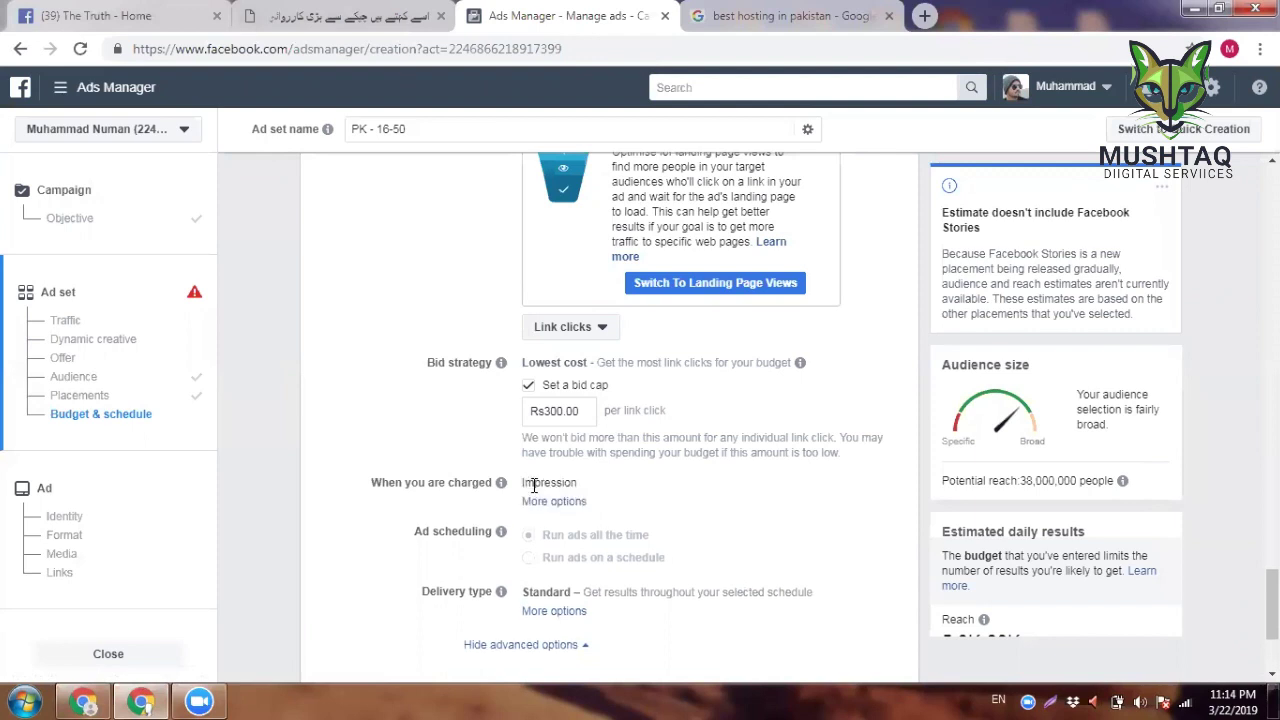
# Step: Set the bid cap to Rs100 per link click
pyautogui.click(562, 407)
pyautogui.press('BackSpace')
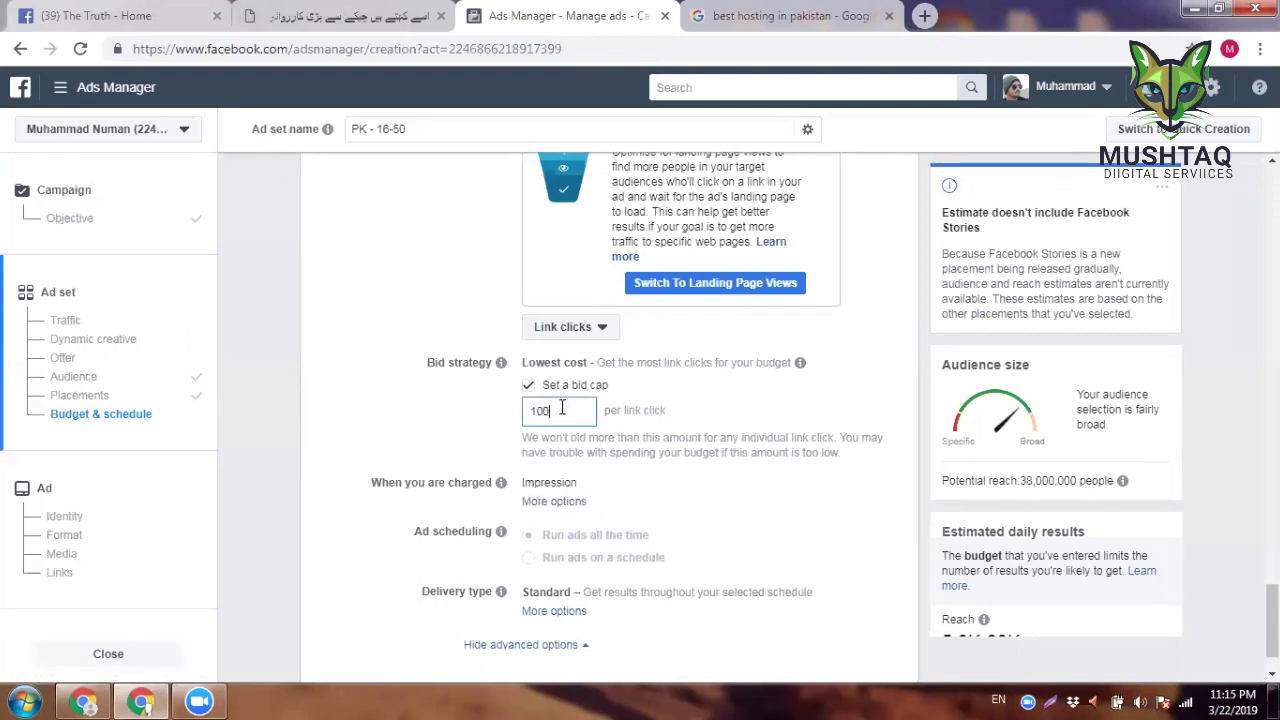
pyautogui.click(491, 422)
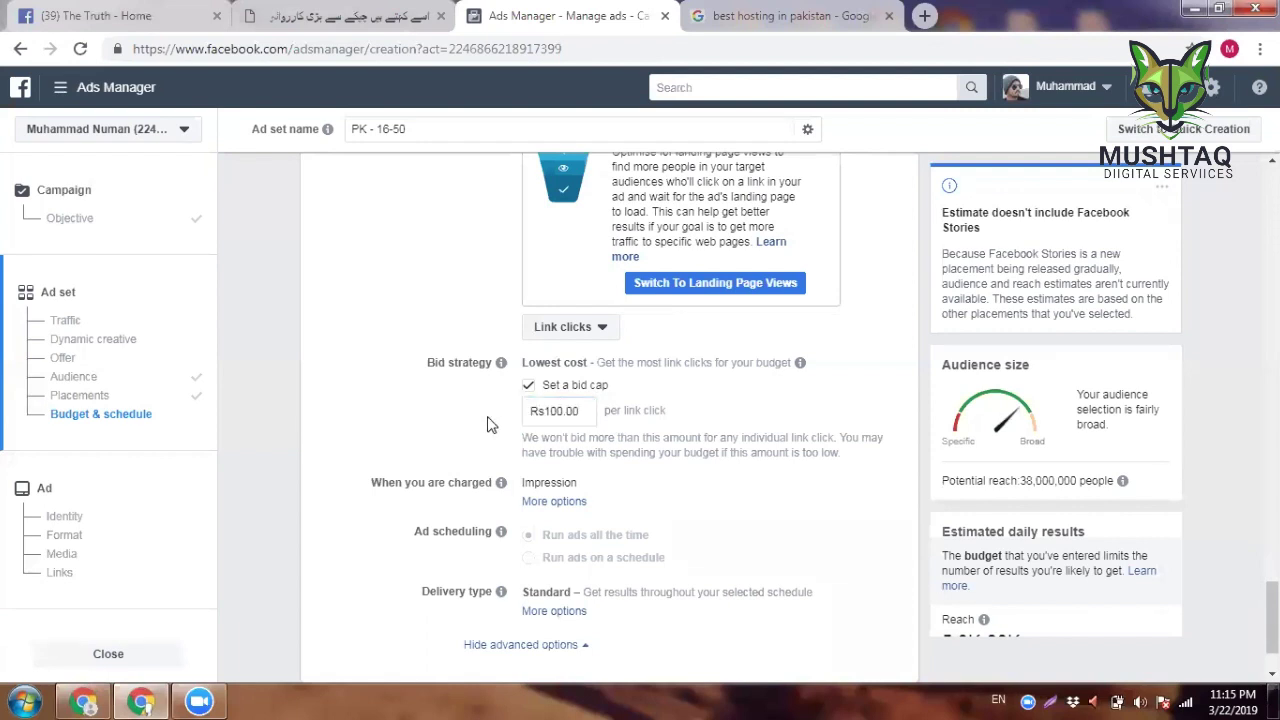
# Step: Switch the ad set's charge type to Link Click (CPC), then restore Impression
pyautogui.moveTo(502, 484)
pyautogui.doubleClick(547, 484)
pyautogui.click(541, 501)
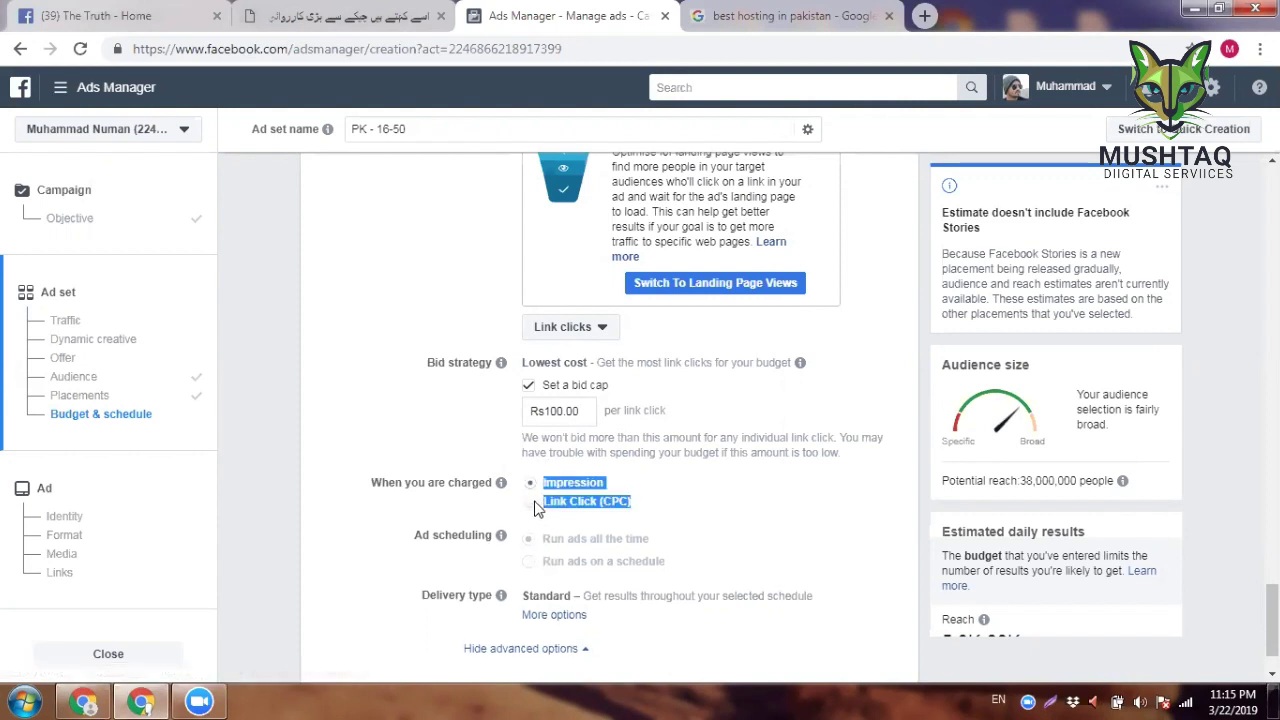
pyautogui.click(532, 503)
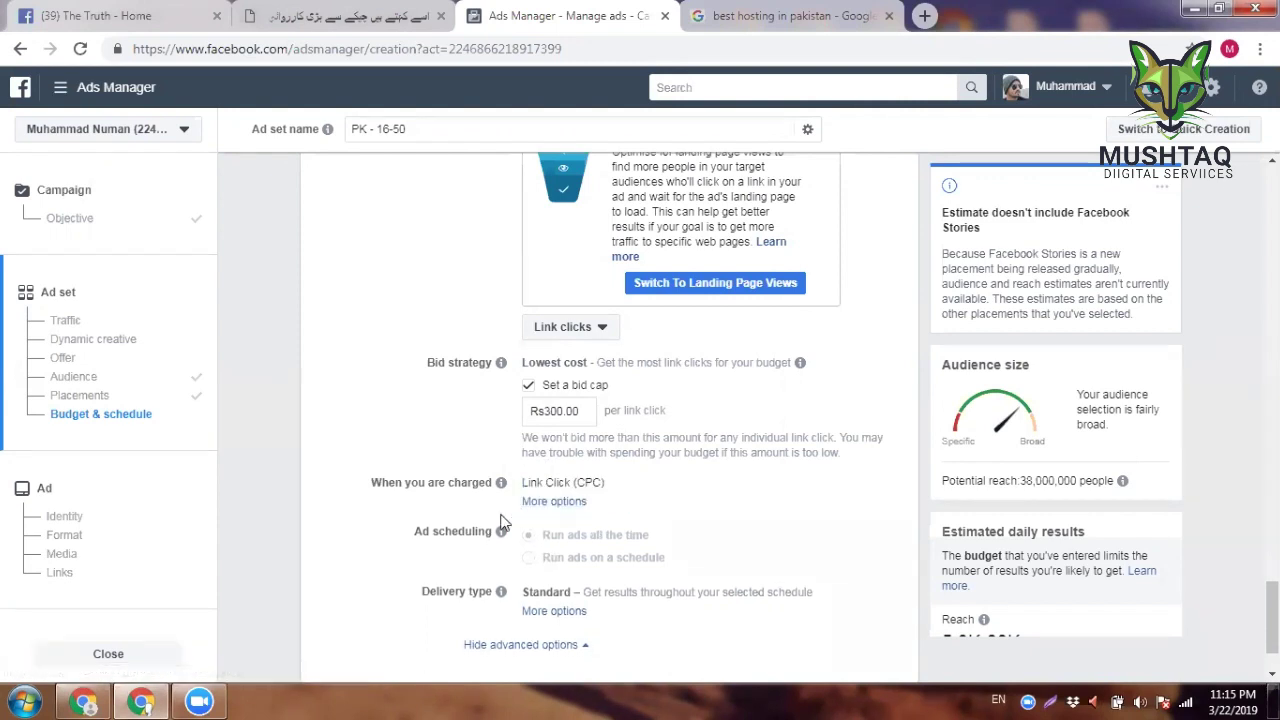
pyautogui.click(541, 502)
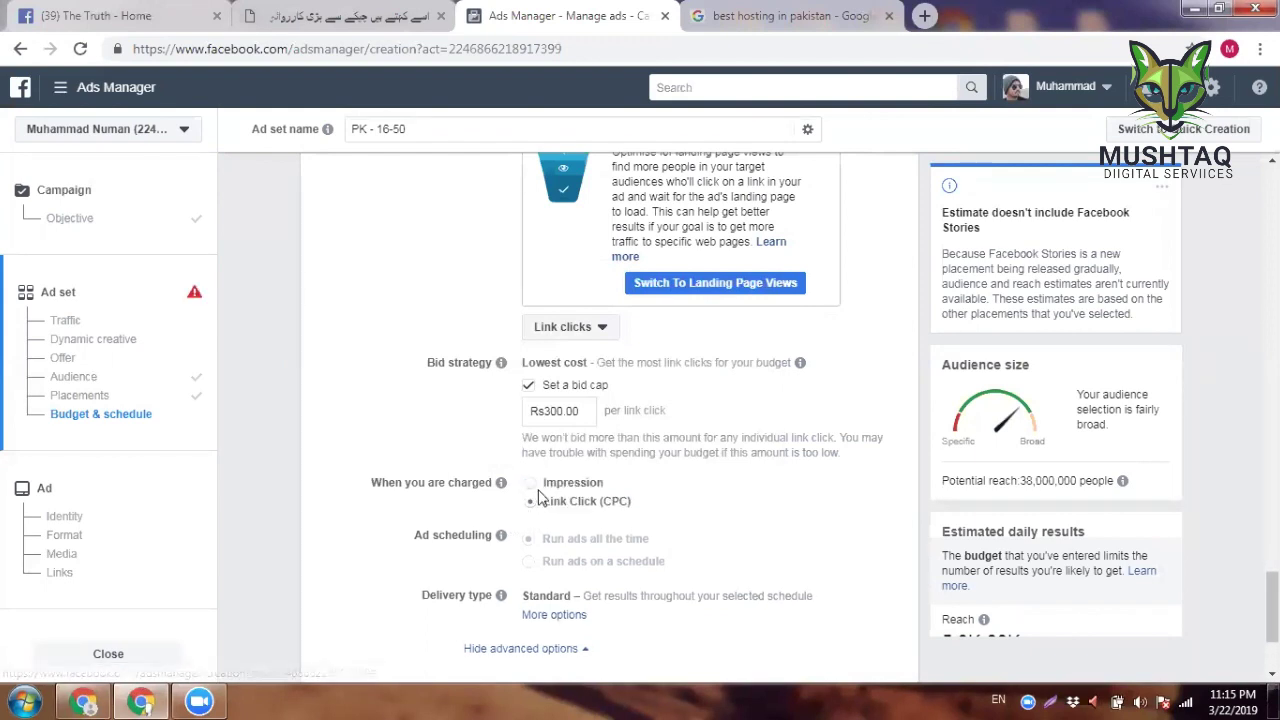
pyautogui.click(551, 484)
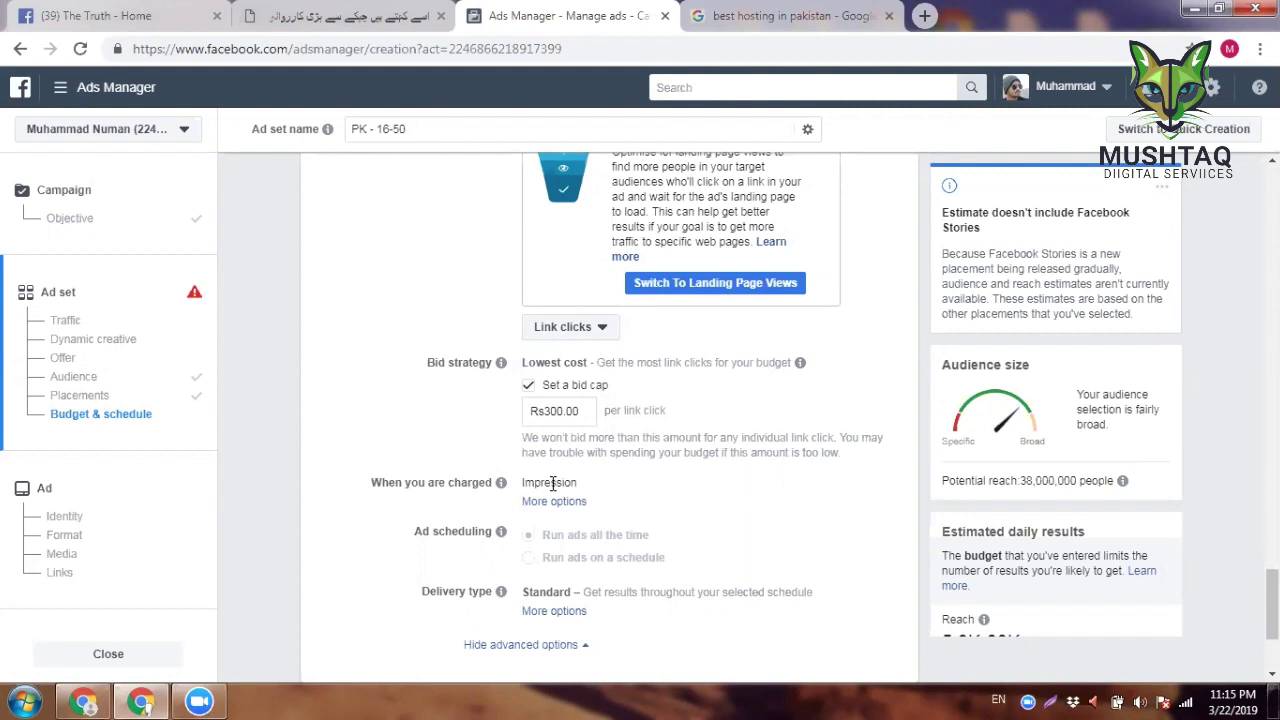
# Step: Enter Rs100 again as the maximum bid per link click
pyautogui.doubleClick(559, 423)
pyautogui.press('BackSpace')
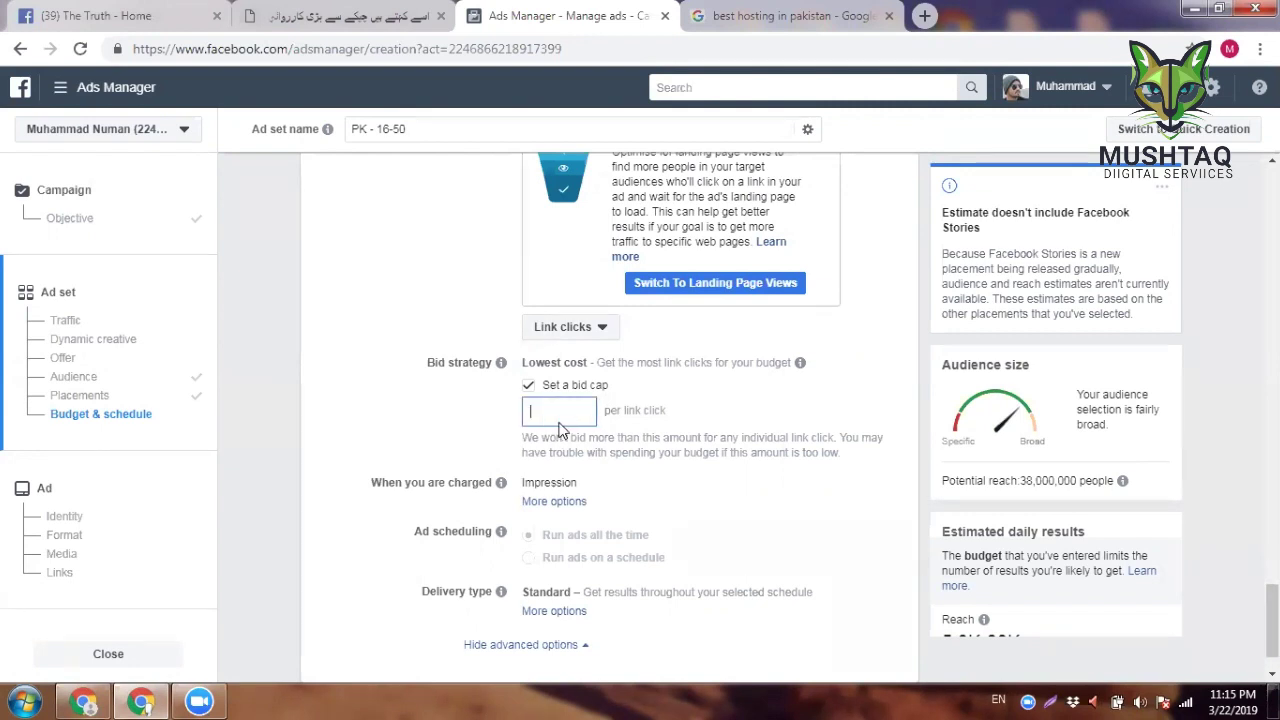
pyautogui.write('100')
pyautogui.click(477, 470)
# Step: Change the ad set's delivery type to Accelerated
pyautogui.scroll(-1, 477, 470)
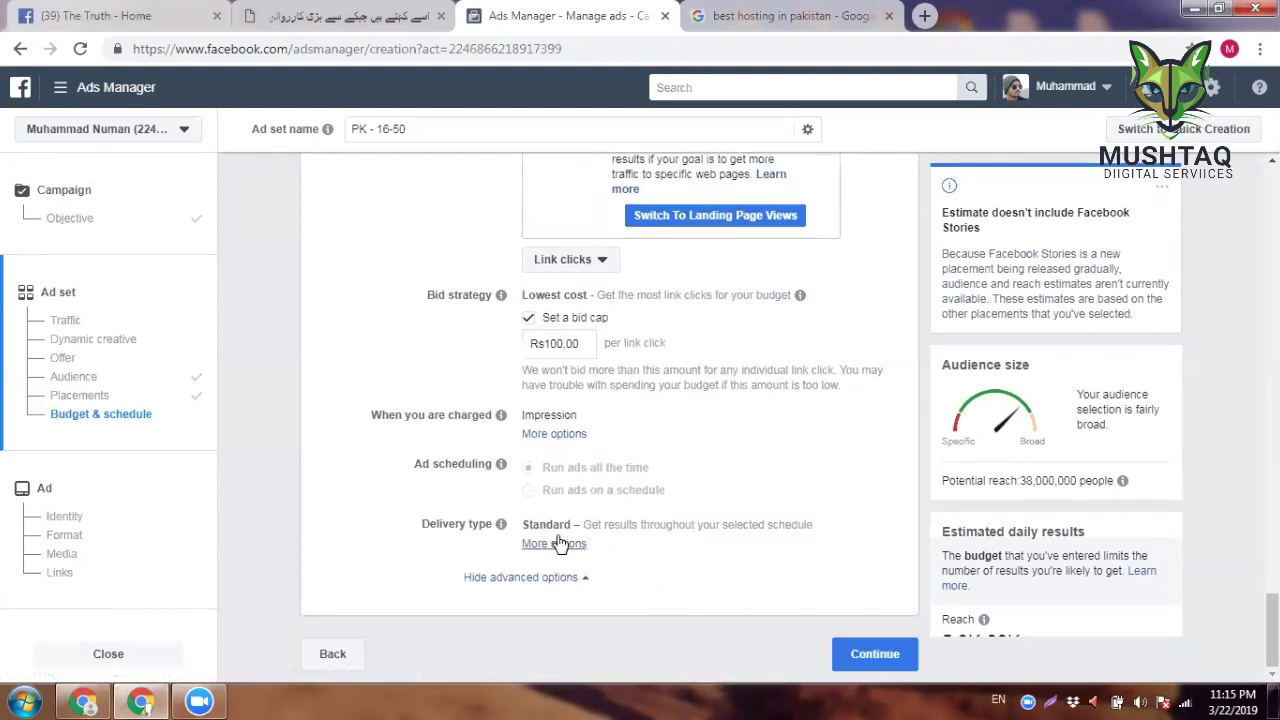
pyautogui.click(560, 542)
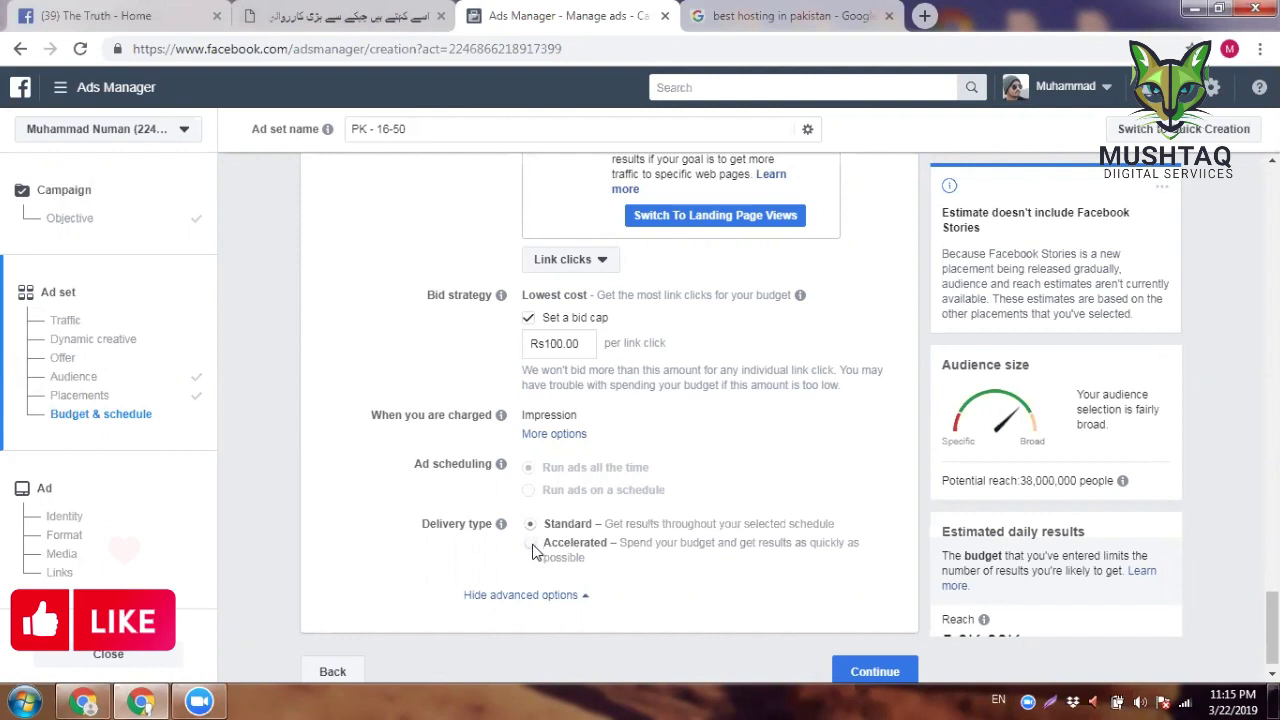
pyautogui.click(531, 546)
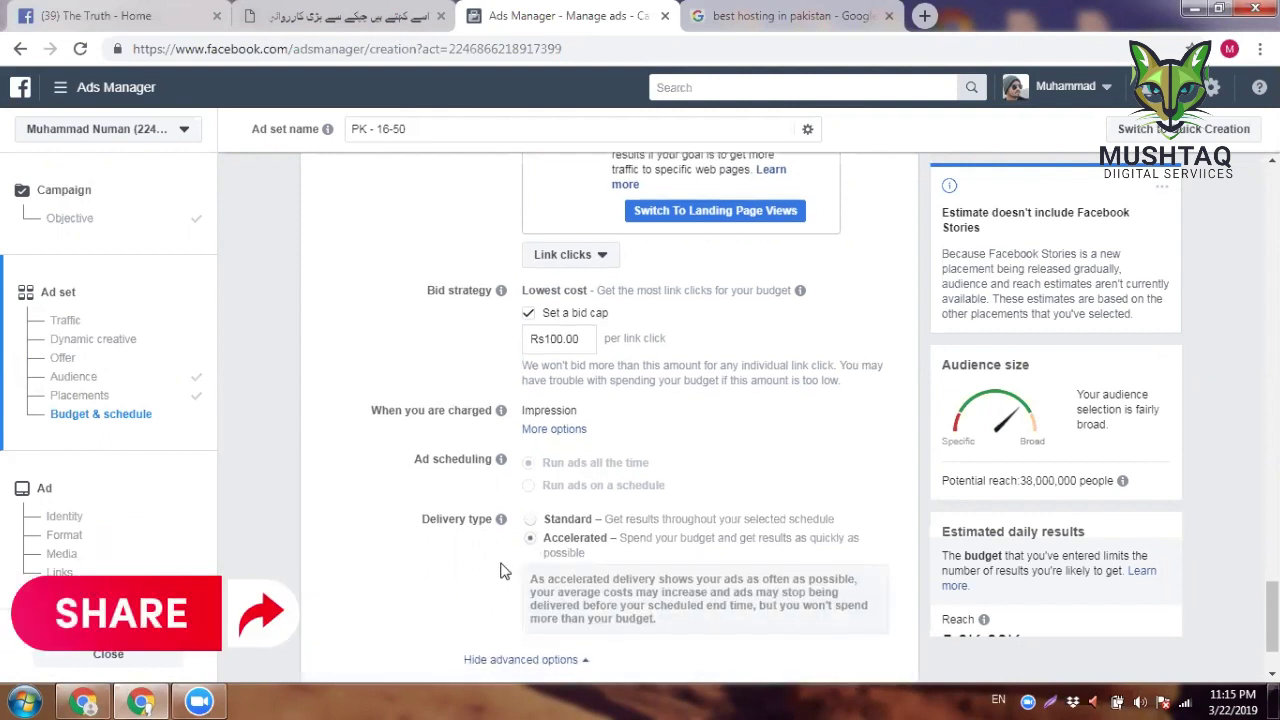
pyautogui.scroll(-1, 503, 570)
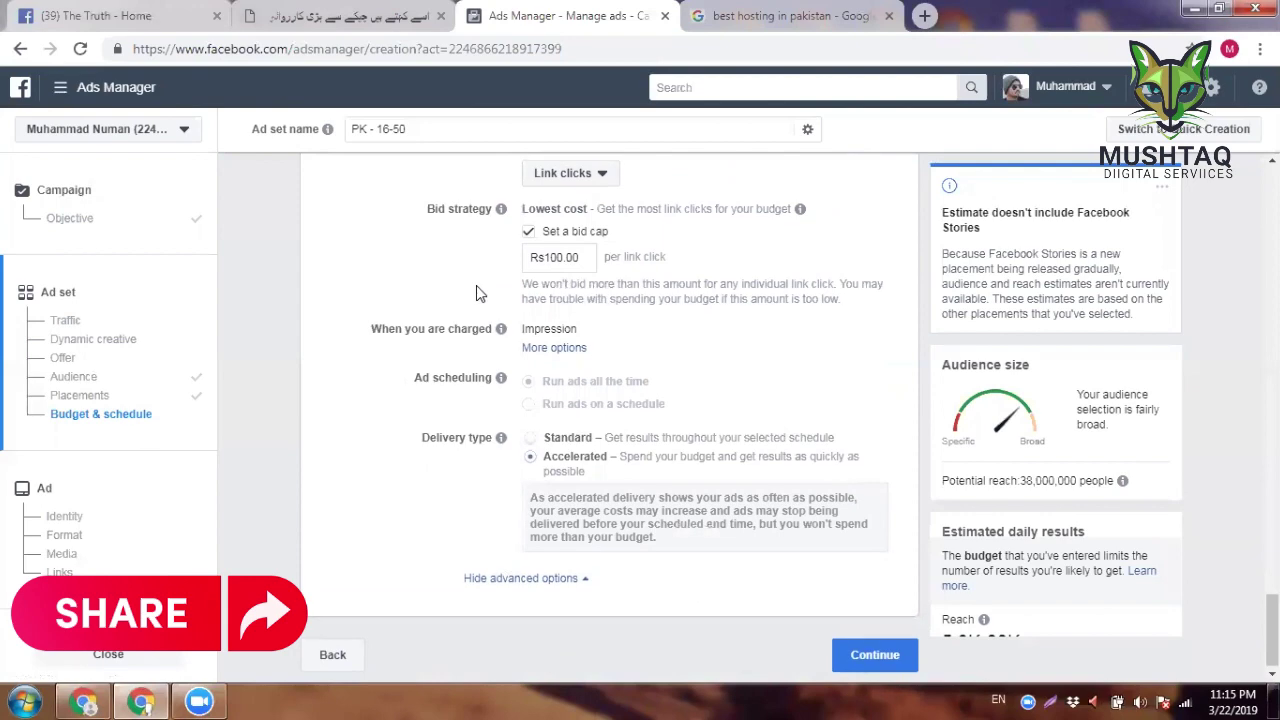
# Step: Change the ad delivery optimisation from link clicks to Impressions and view the explanation of the Lowest cost bid strategy
pyautogui.scroll(3, 476, 293)
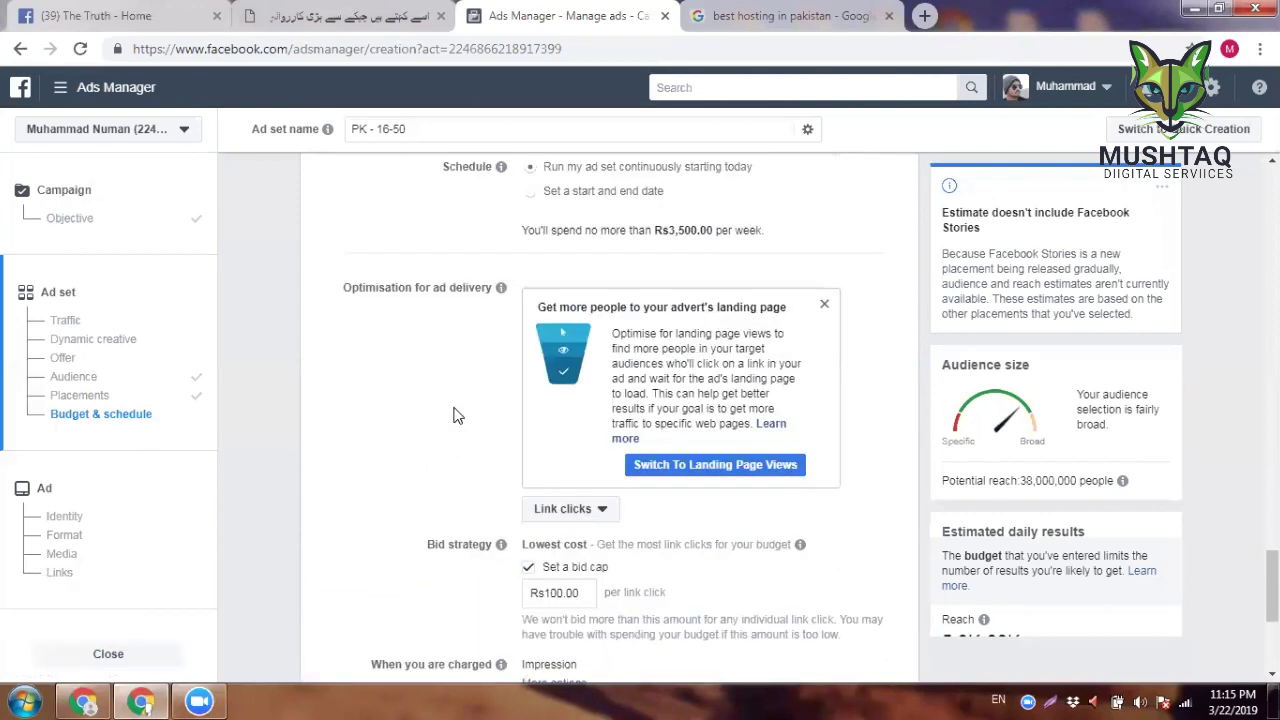
pyautogui.scroll(1, 453, 416)
pyautogui.scroll(-3, 420, 416)
pyautogui.scroll(5, 380, 416)
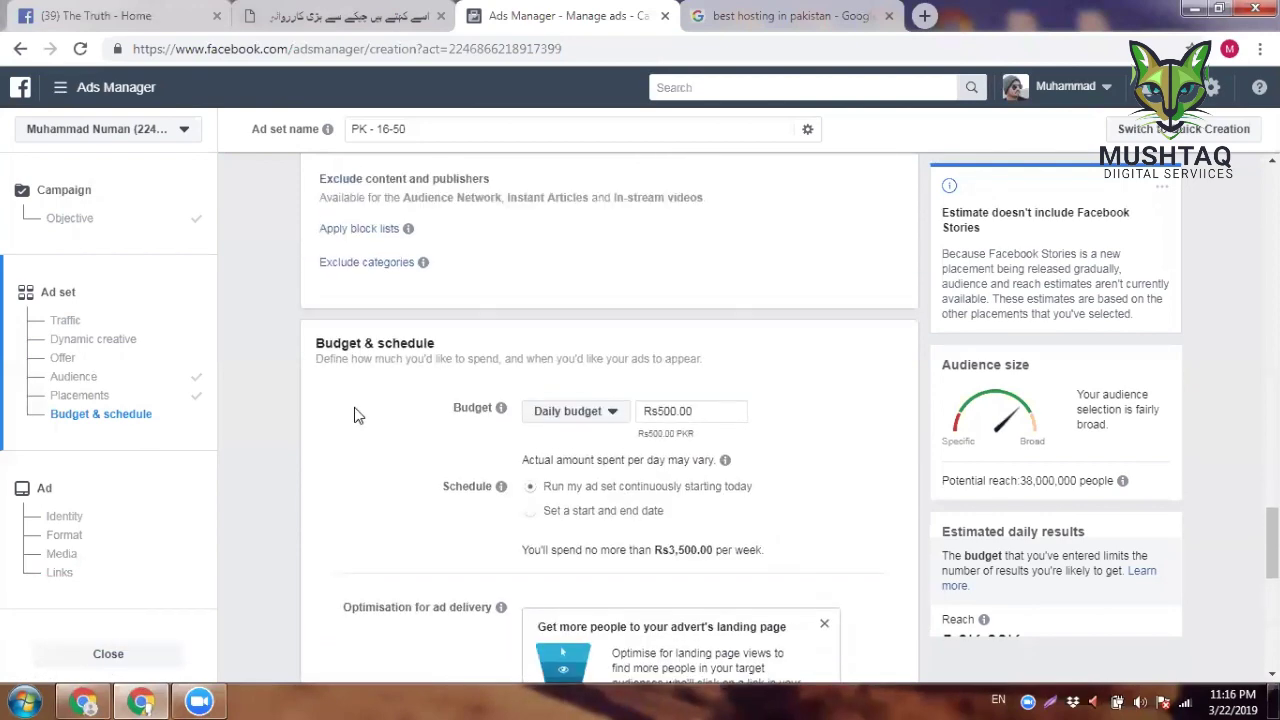
pyautogui.scroll(-6, 358, 416)
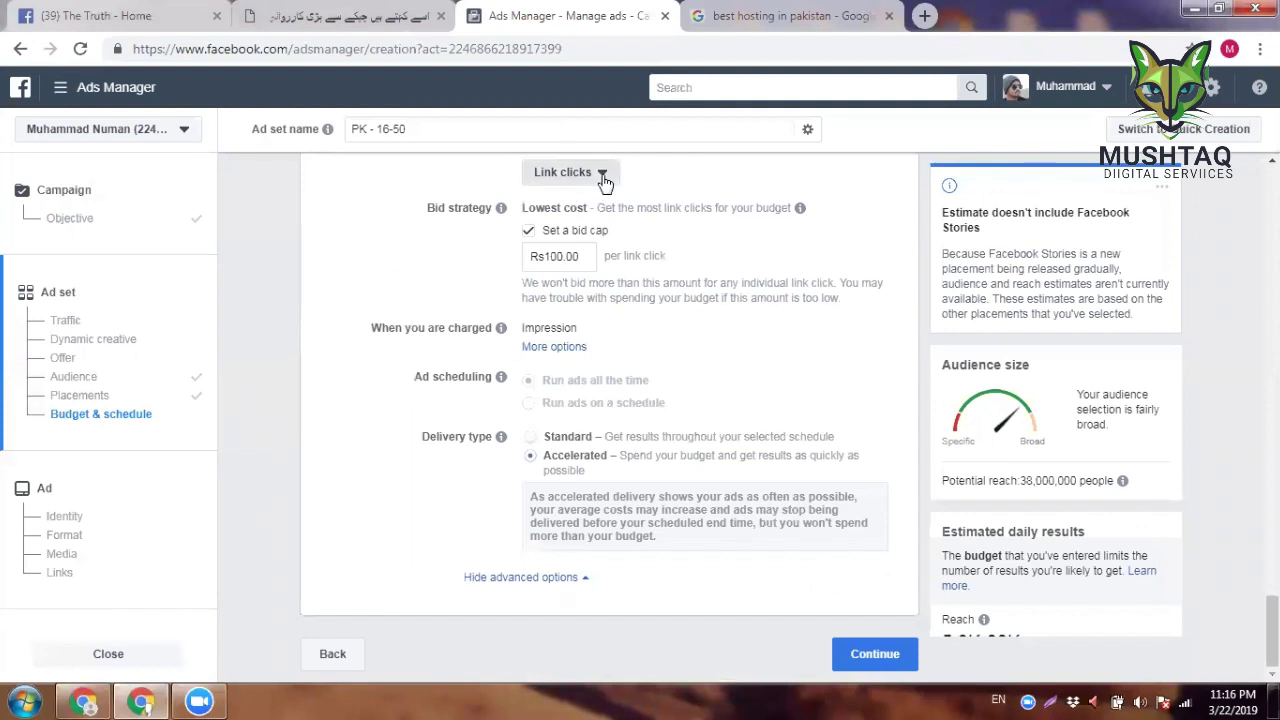
pyautogui.click(603, 176)
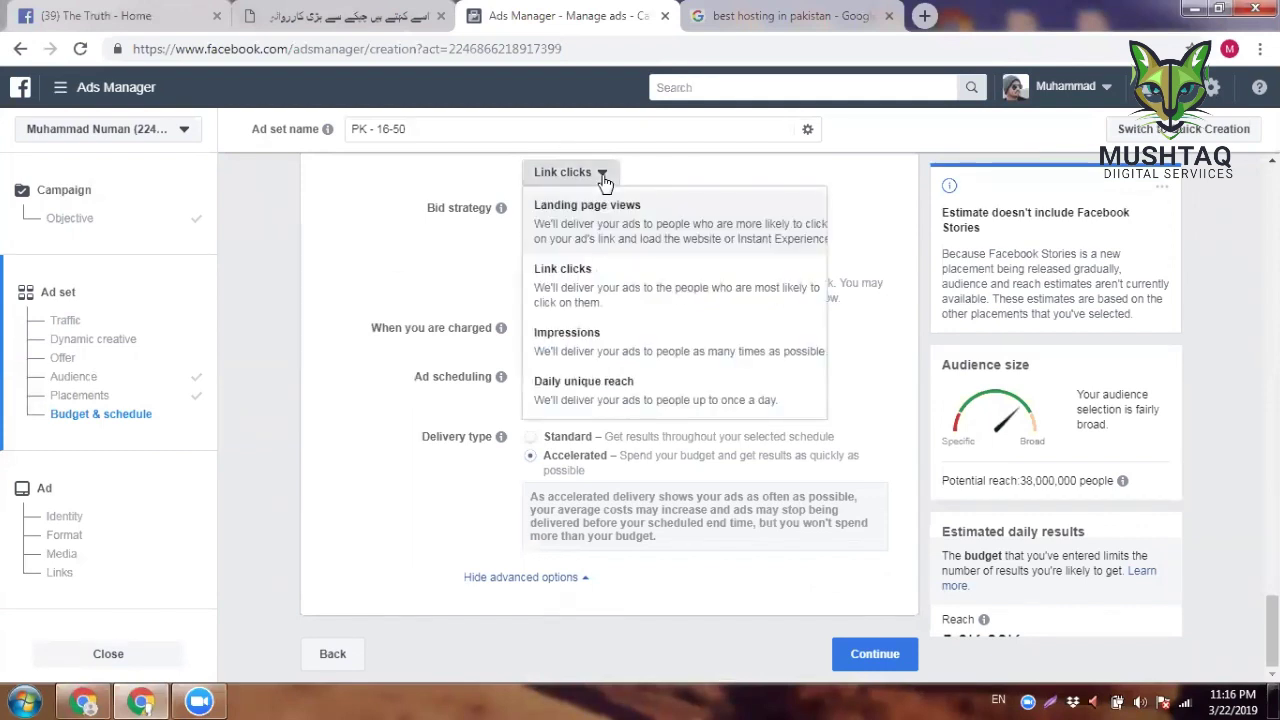
pyautogui.click(605, 351)
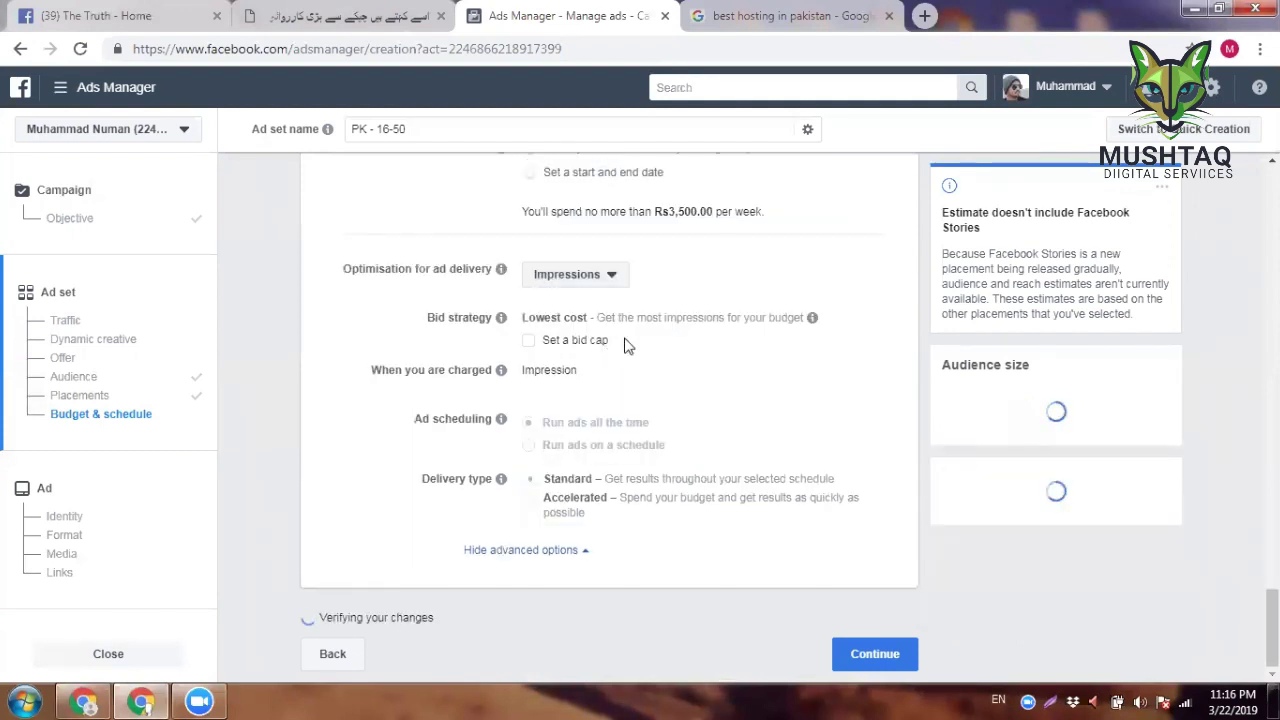
pyautogui.moveTo(823, 355)
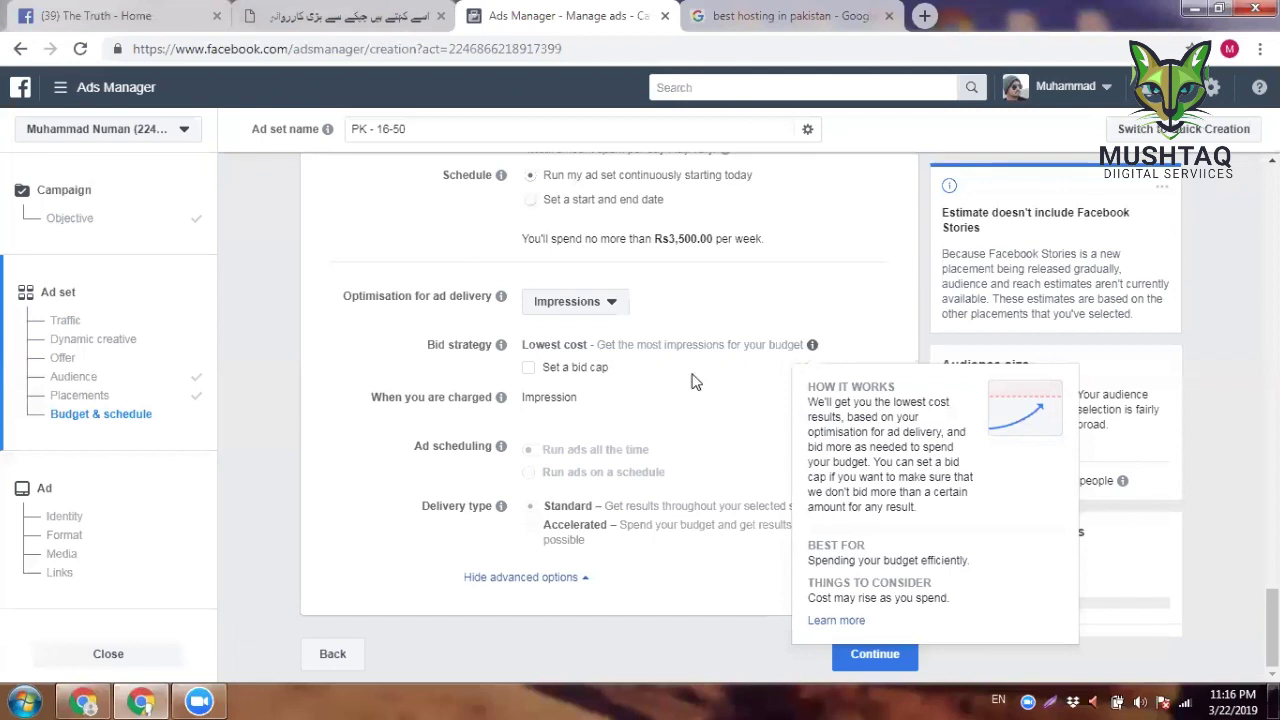
# Step: Enable a bid cap for the ad set and set it to Rs100 per 1,000 impressions
pyautogui.click(528, 367)
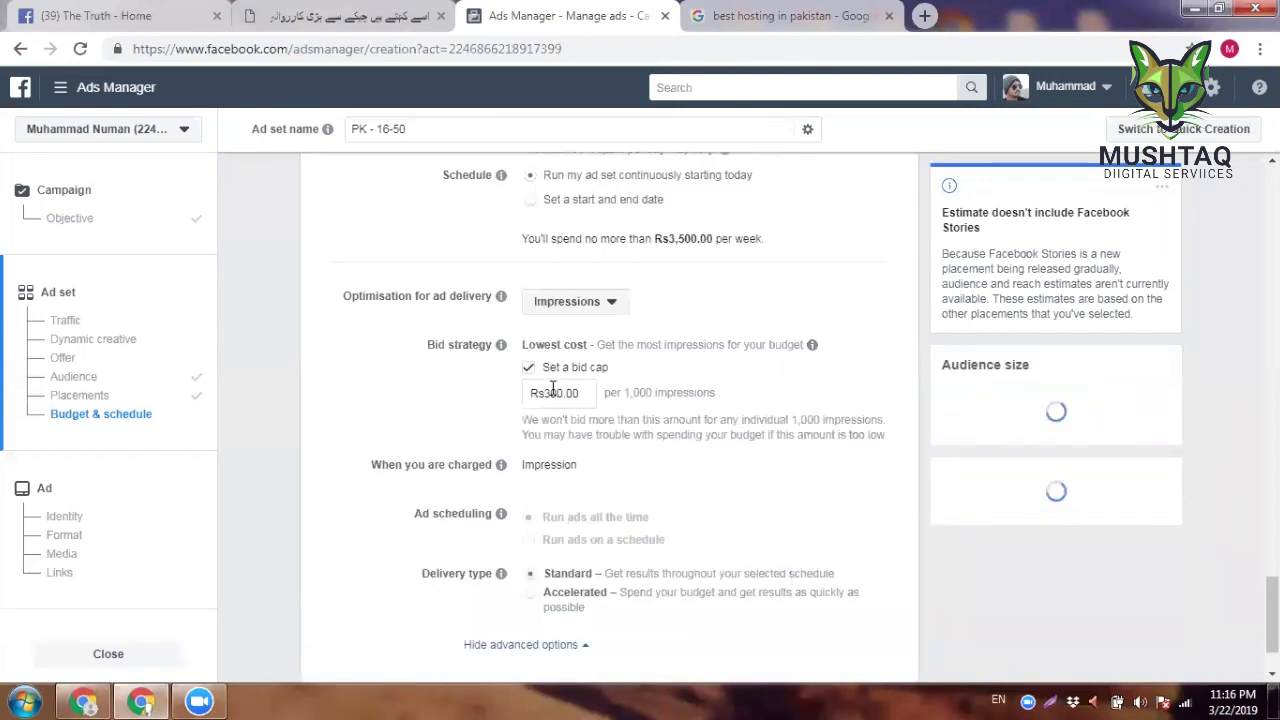
pyautogui.doubleClick(535, 393)
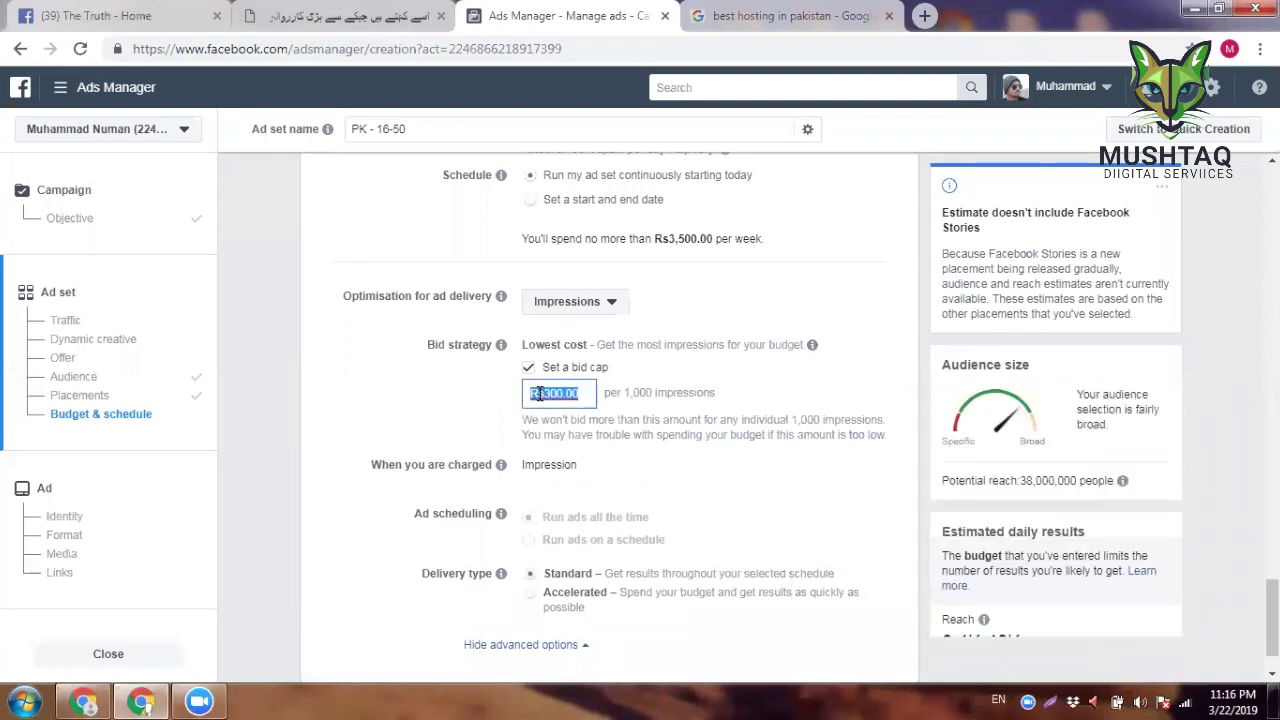
pyautogui.write('100')
pyautogui.press('Return')
pyautogui.click(476, 410)
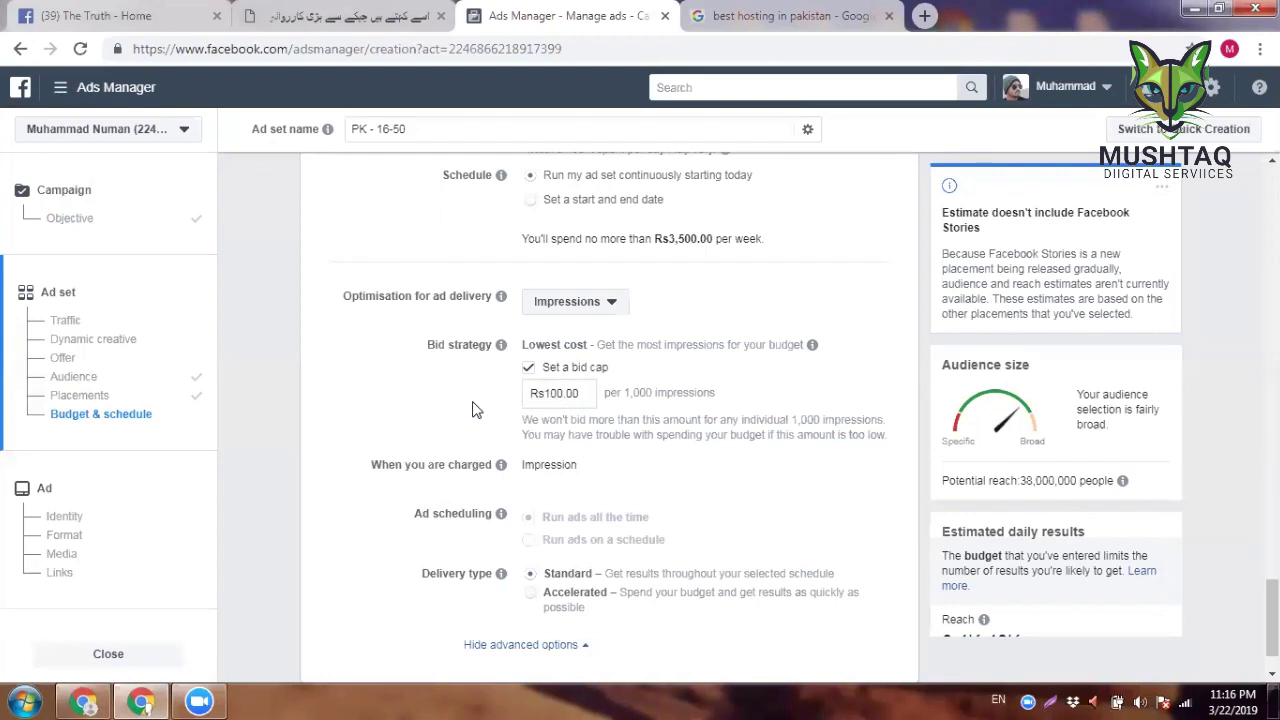
# Step: Look at The Truth page's news post and its linked Daily Inqalab News article, and return to the ad set
pyautogui.click(60, 14)
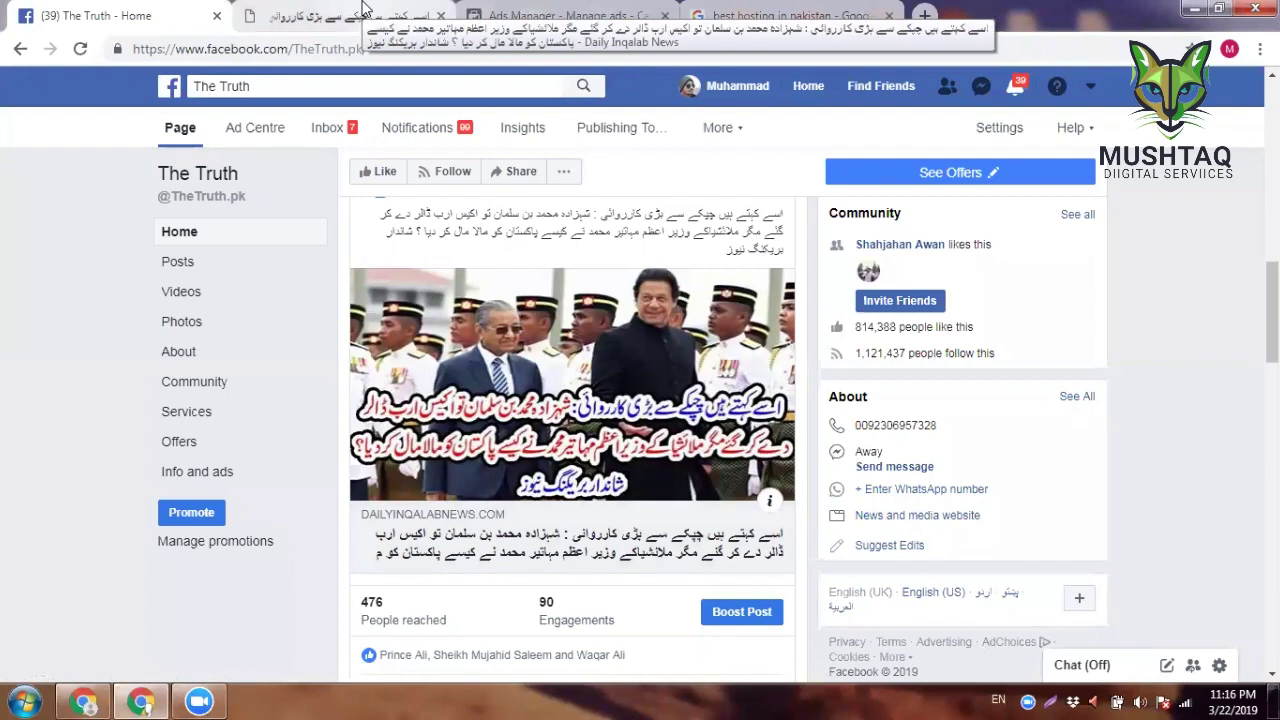
pyautogui.click(362, 10)
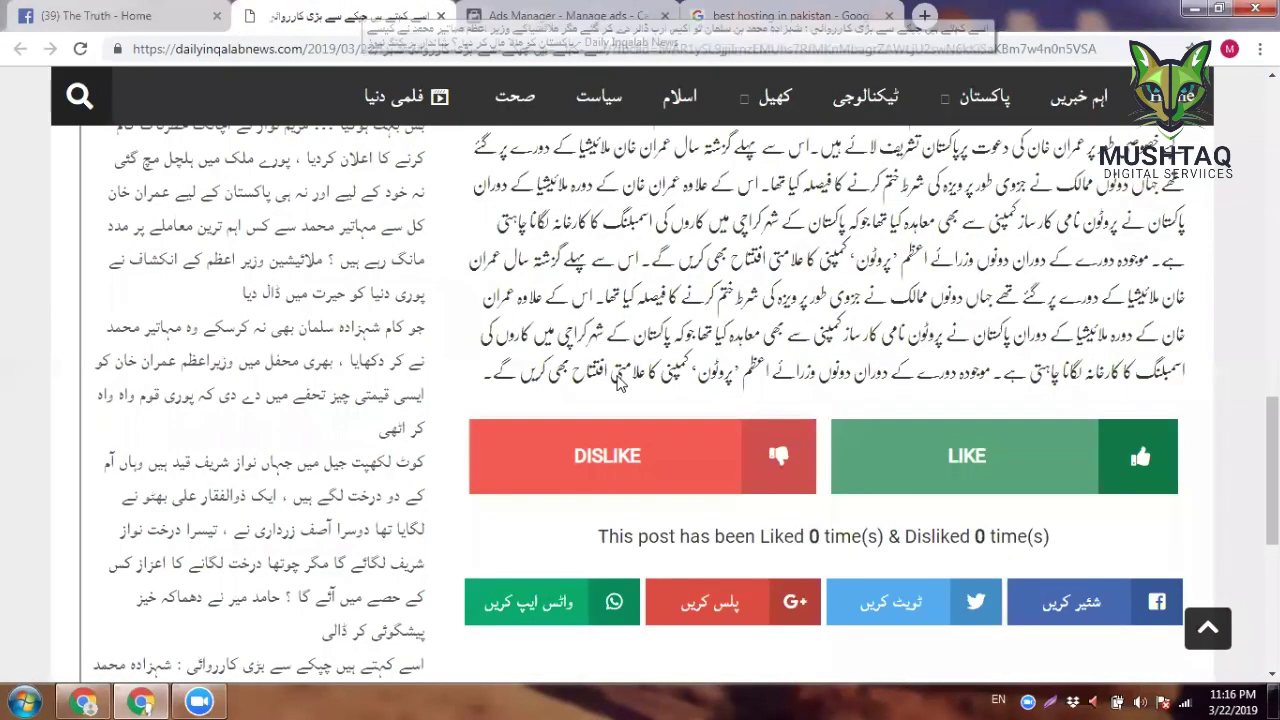
pyautogui.hotkey('ctrl', 'Tab')
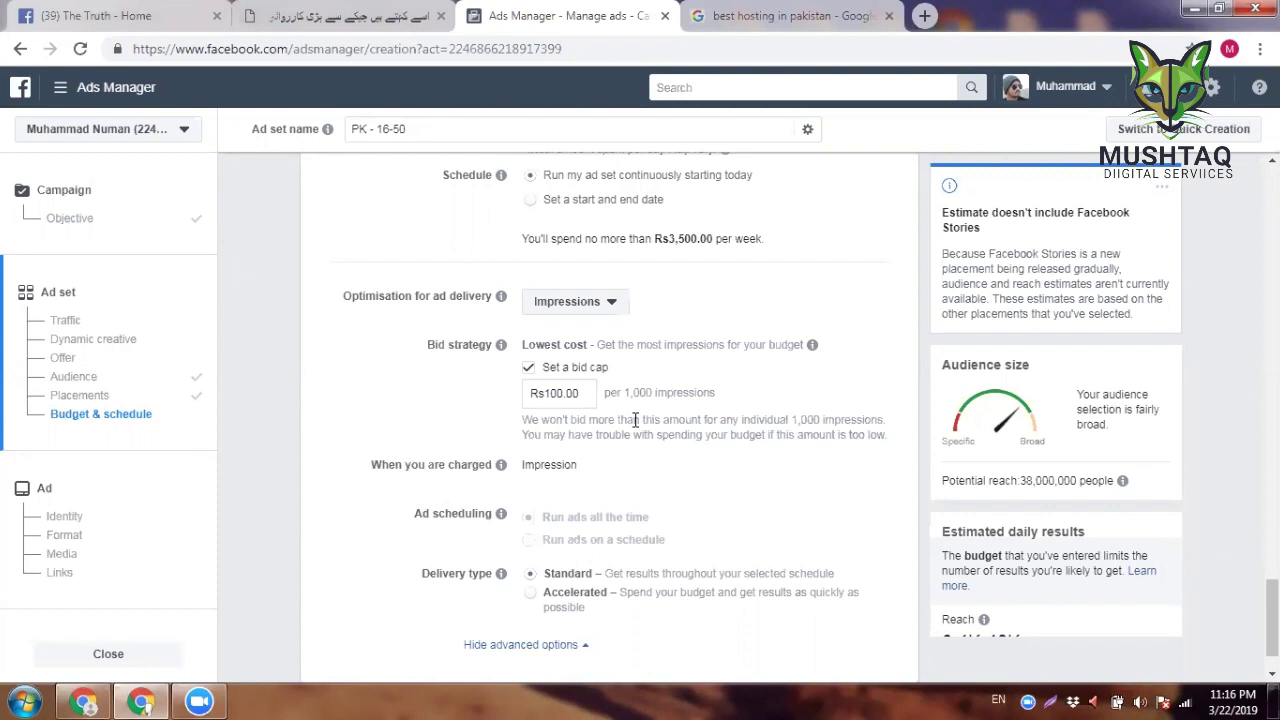
# Step: Change the ad set's delivery type to Accelerated and continue to the ad setup
pyautogui.scroll(-1, 434, 486)
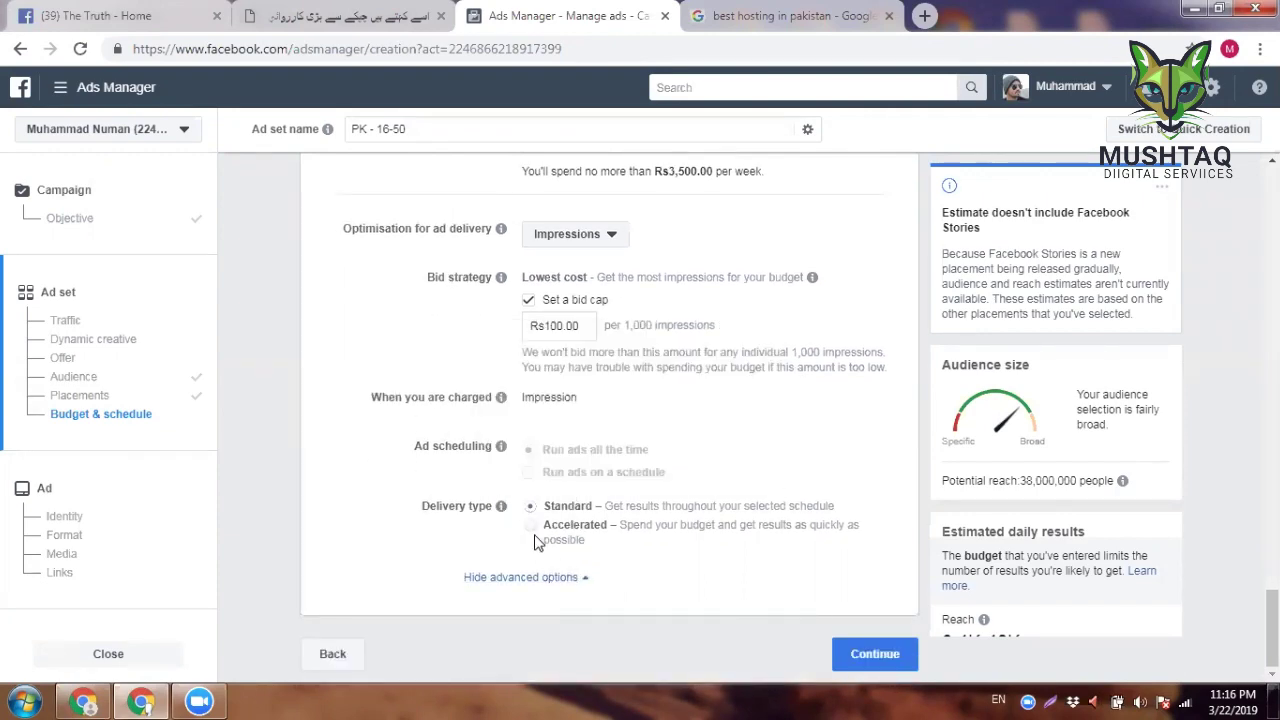
pyautogui.click(531, 526)
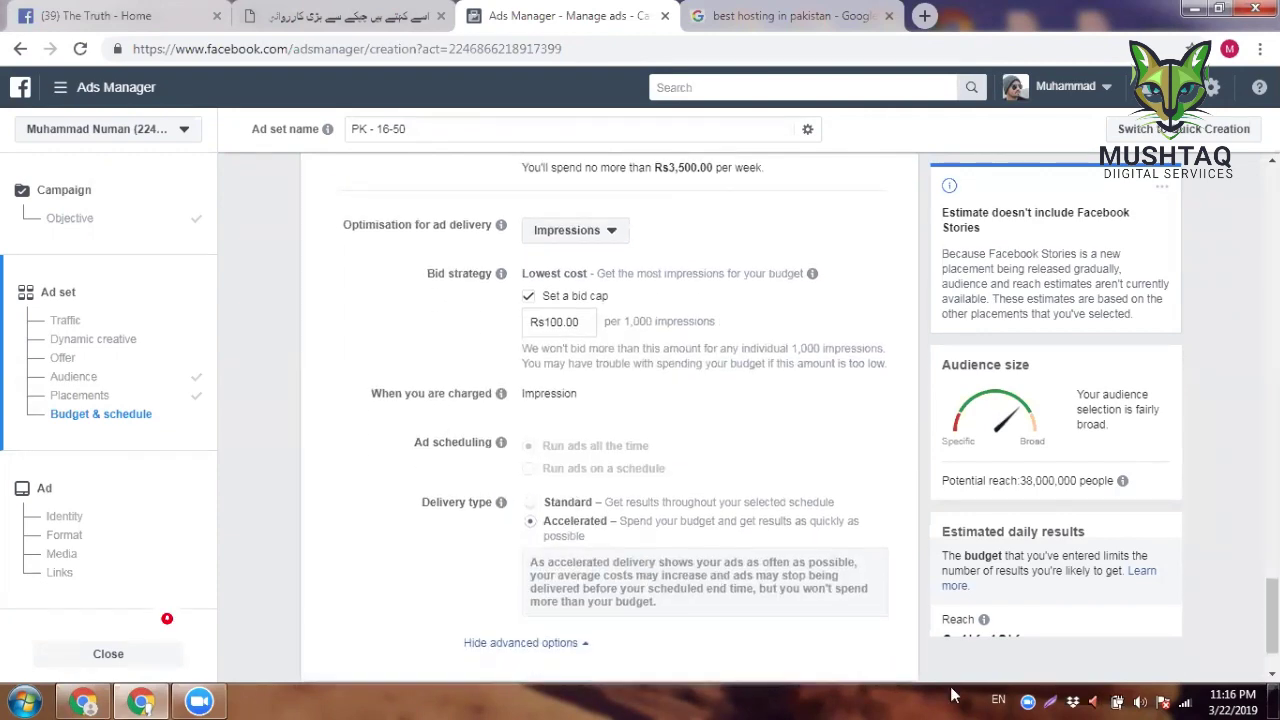
pyautogui.scroll(-1, 890, 640)
pyautogui.click(880, 655)
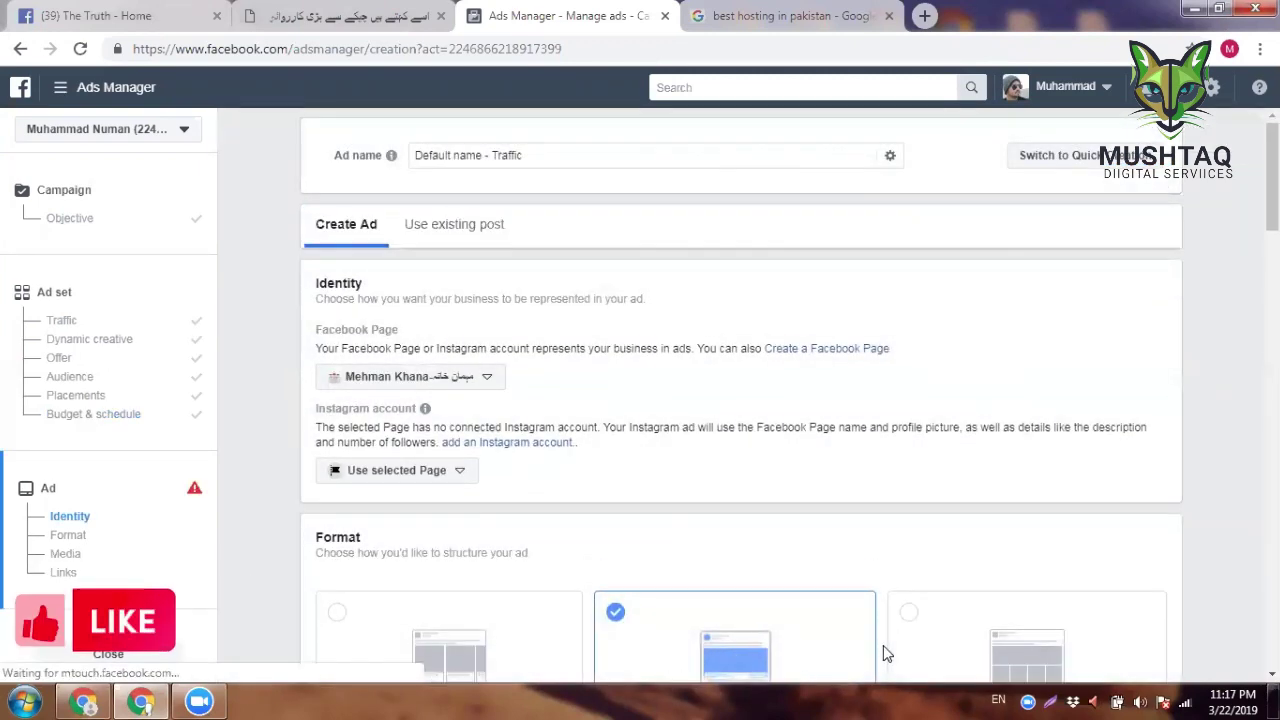
# Step: Choose The Truth as the Facebook Page representing the ad
pyautogui.click(430, 376)
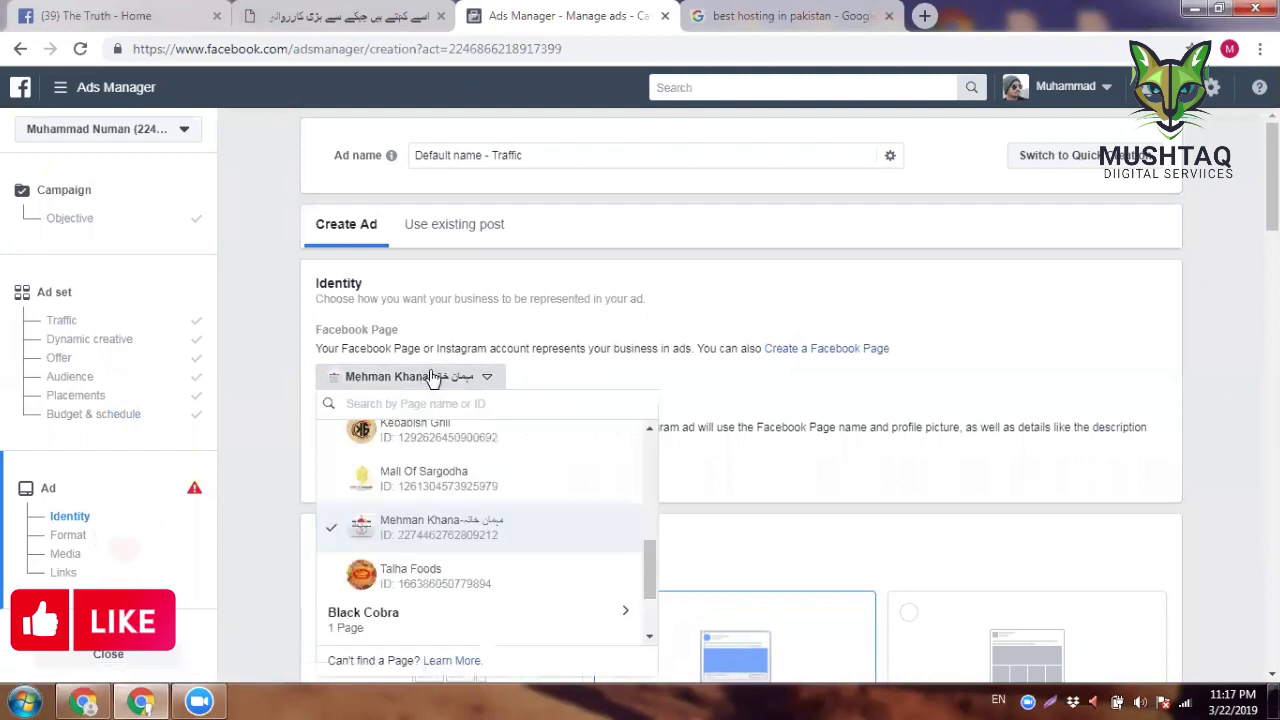
pyautogui.write('The Truth')
pyautogui.click(445, 478)
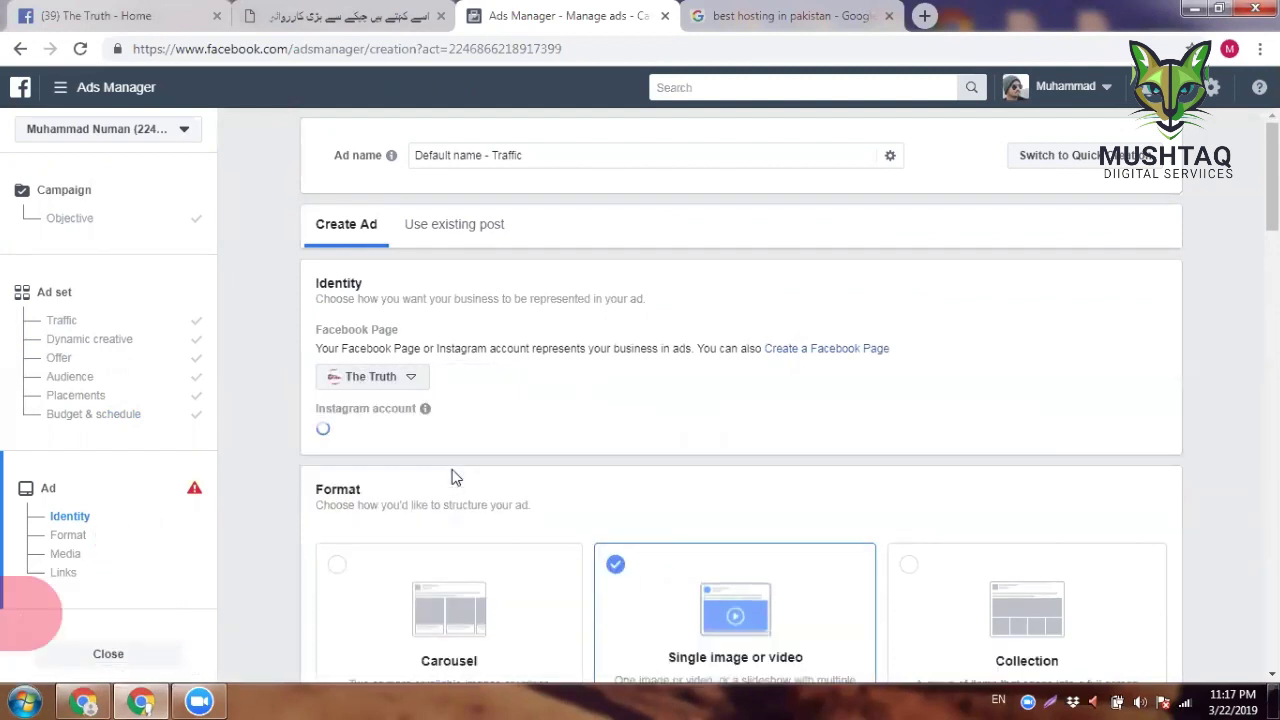
# Step: Use an existing post for the ad, selecting the first listed Facebook Page post dated 22 Mar 2019
pyautogui.click(480, 230)
pyautogui.scroll(-3, 524, 343)
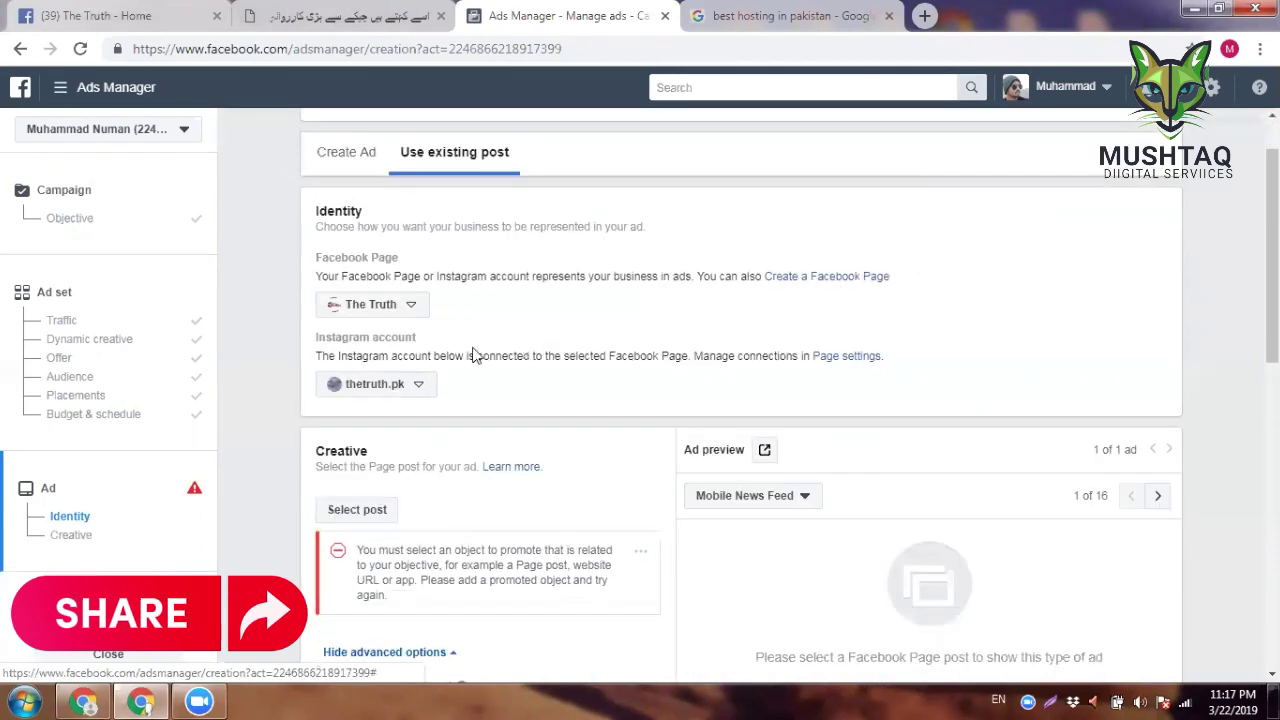
pyautogui.click(357, 430)
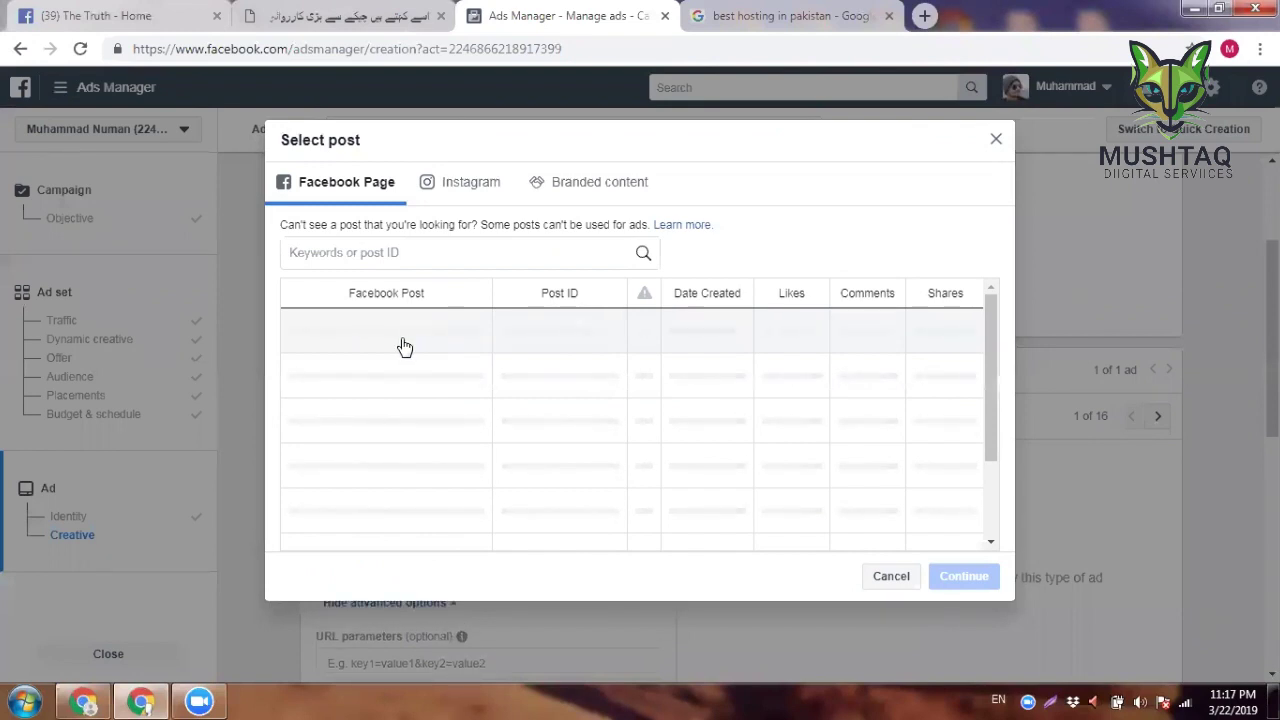
pyautogui.click(404, 340)
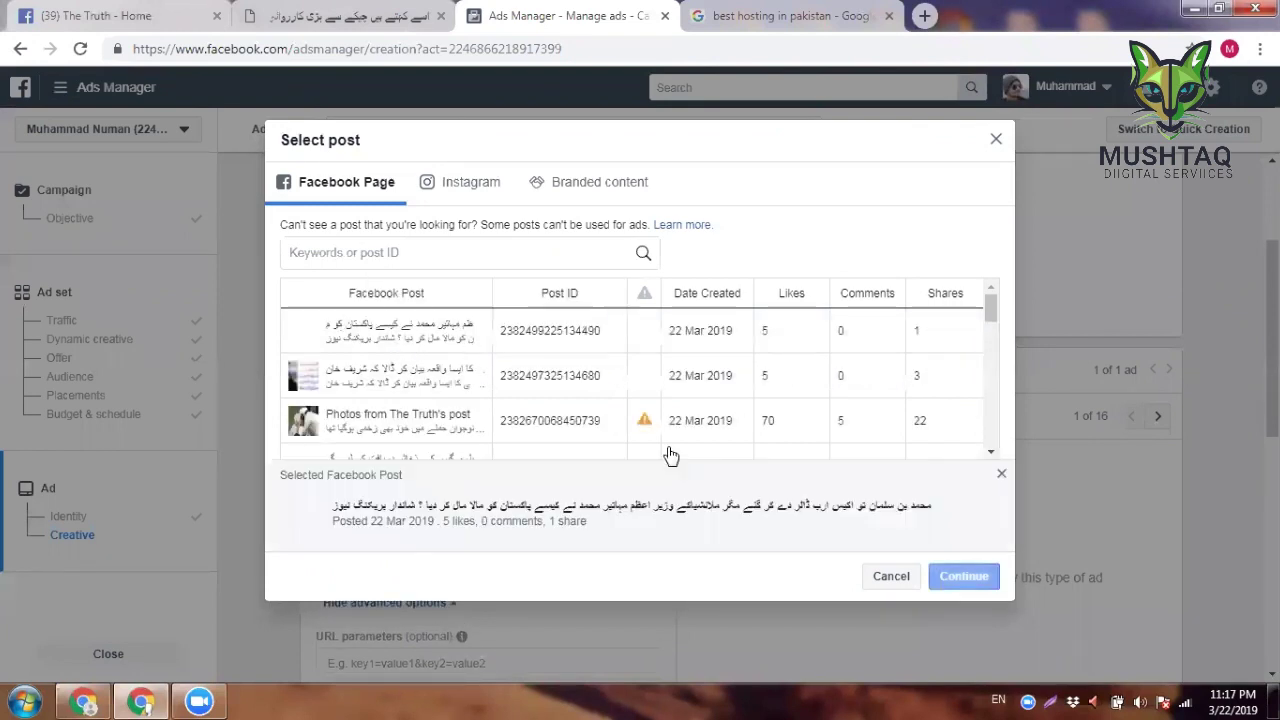
pyautogui.click(964, 577)
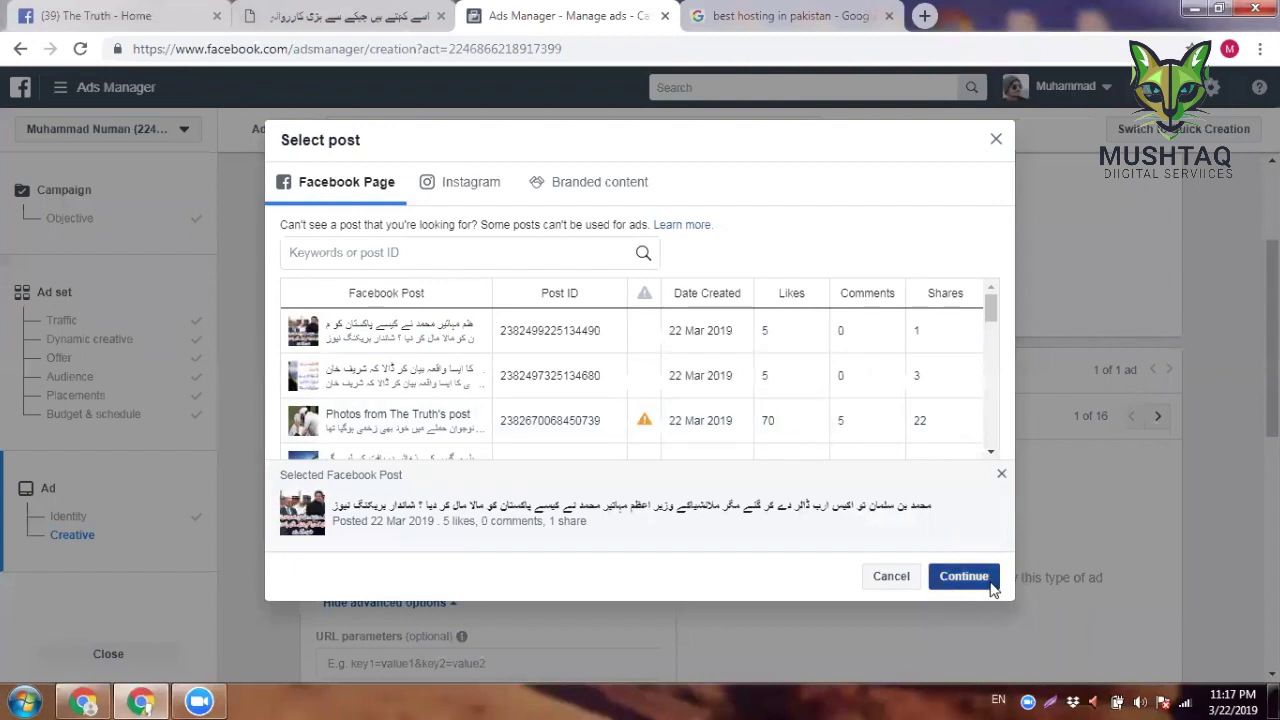
# Step: Review the ad's preview, conversion tracking options and the notice about its reach and image text
pyautogui.scroll(-2, 527, 569)
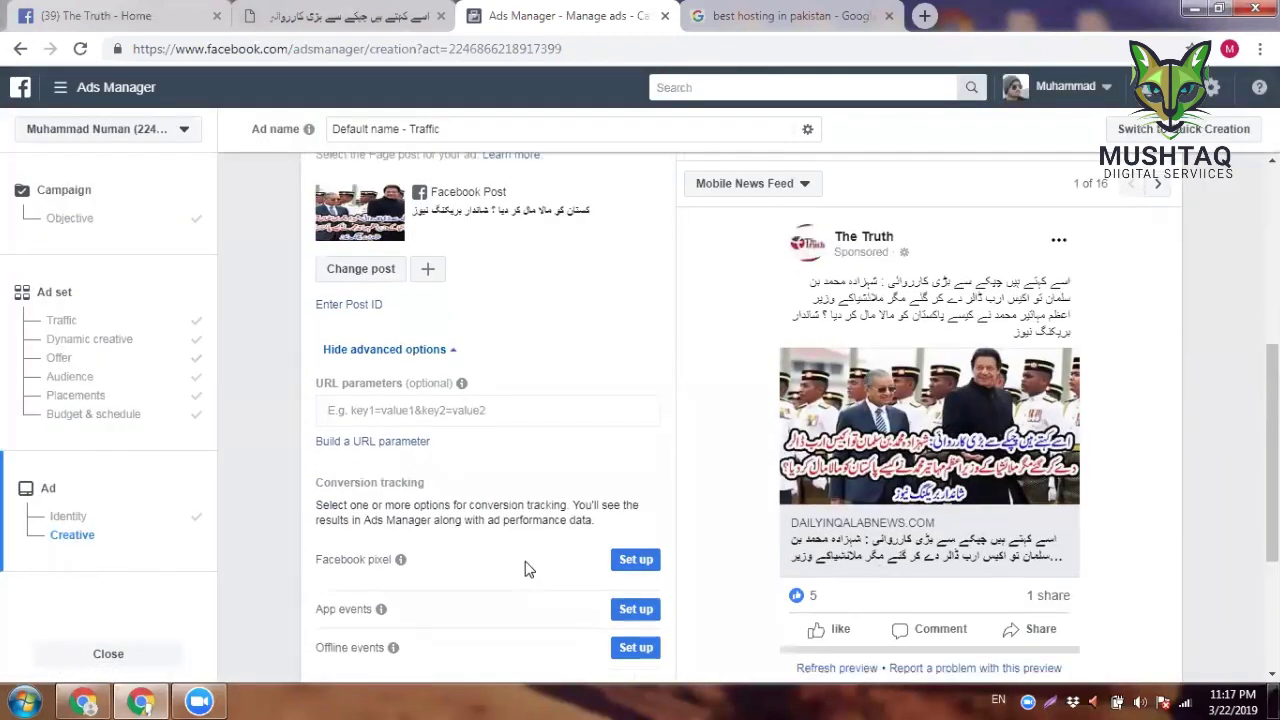
pyautogui.scroll(-2, 527, 569)
pyautogui.scroll(2, 527, 569)
pyautogui.scroll(-4, 527, 569)
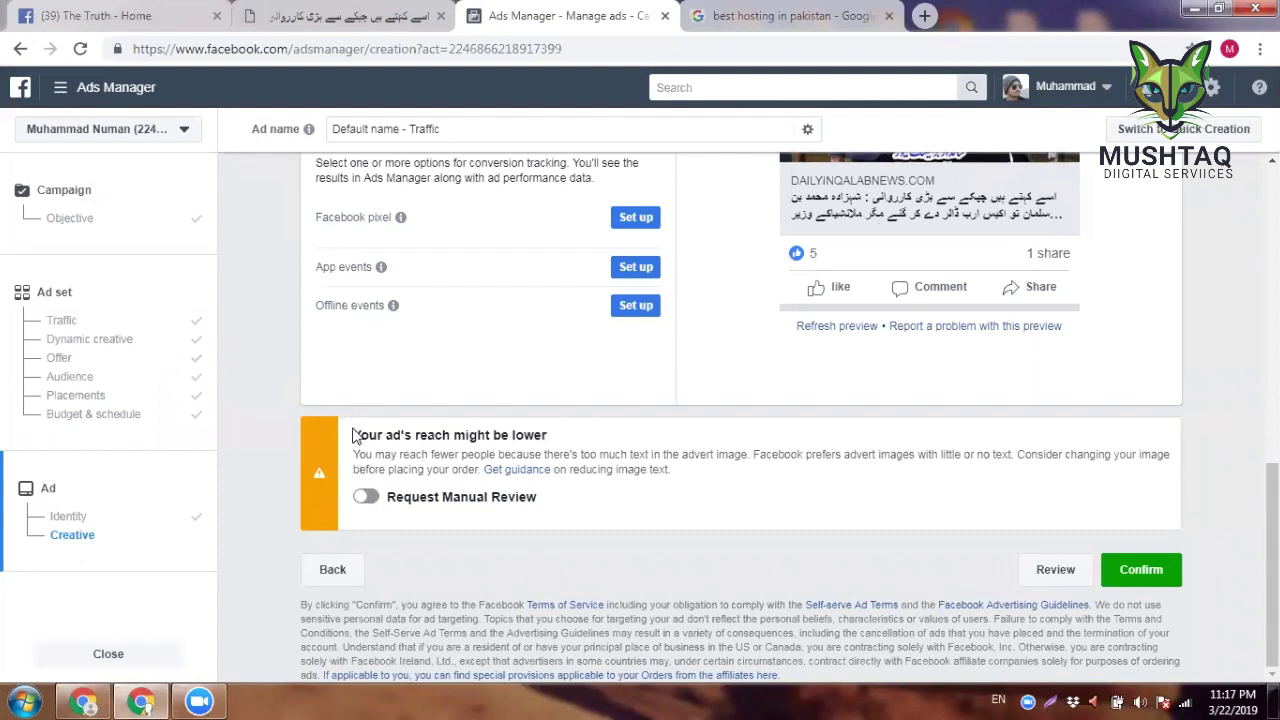
pyautogui.moveTo(352, 435); pyautogui.dragTo(817, 516)
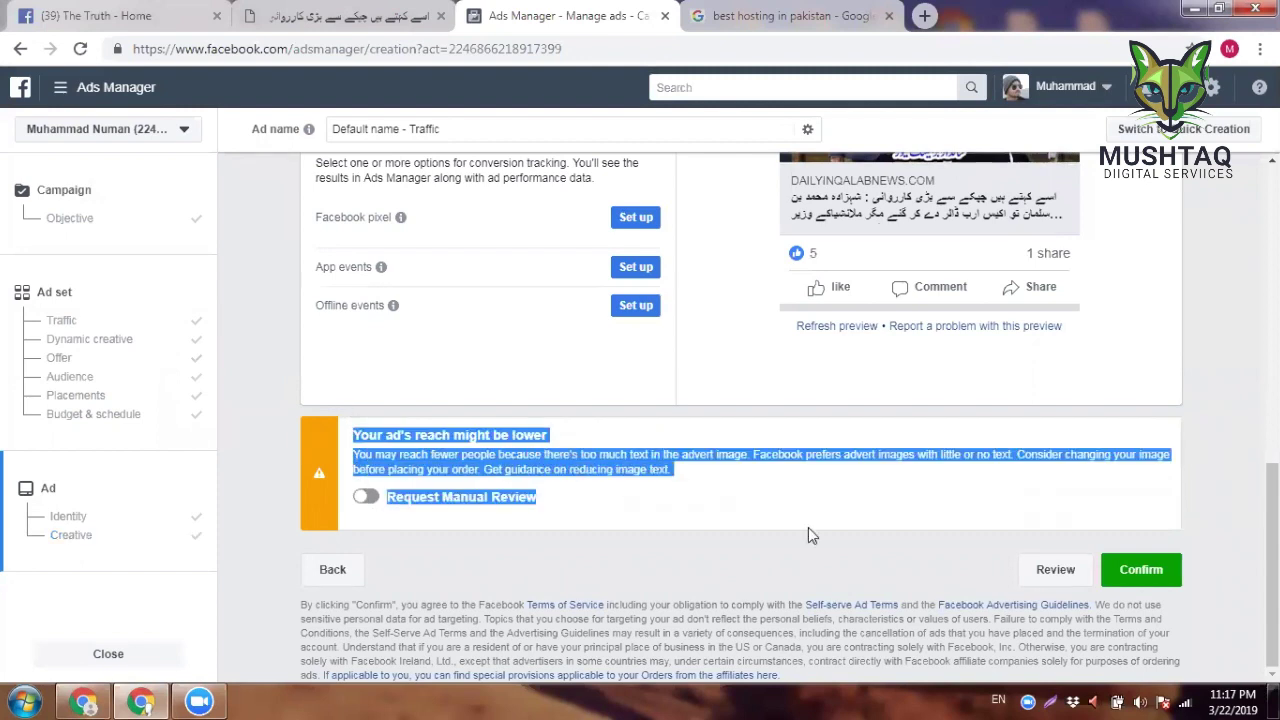
pyautogui.click(808, 528)
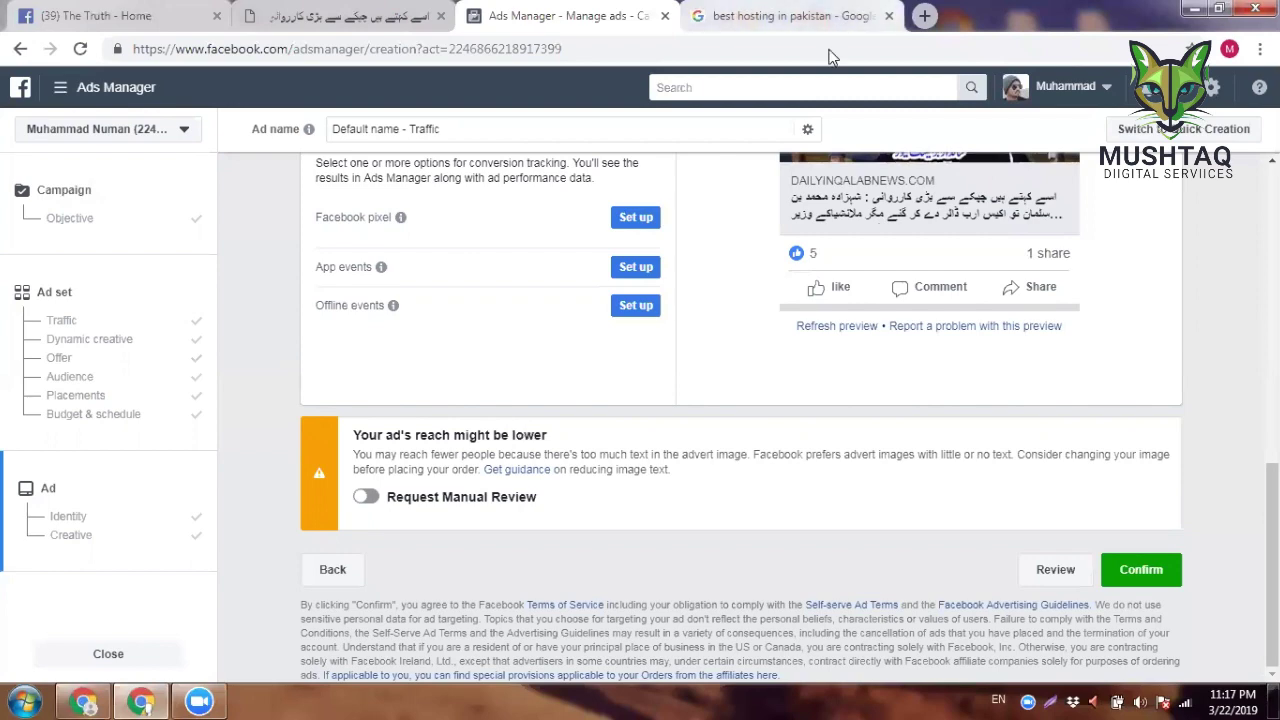
# Step: Search Google for "facebook grid tool" in a new browser tab and open Facebook's Text Overlay Tool
pyautogui.click(925, 17)
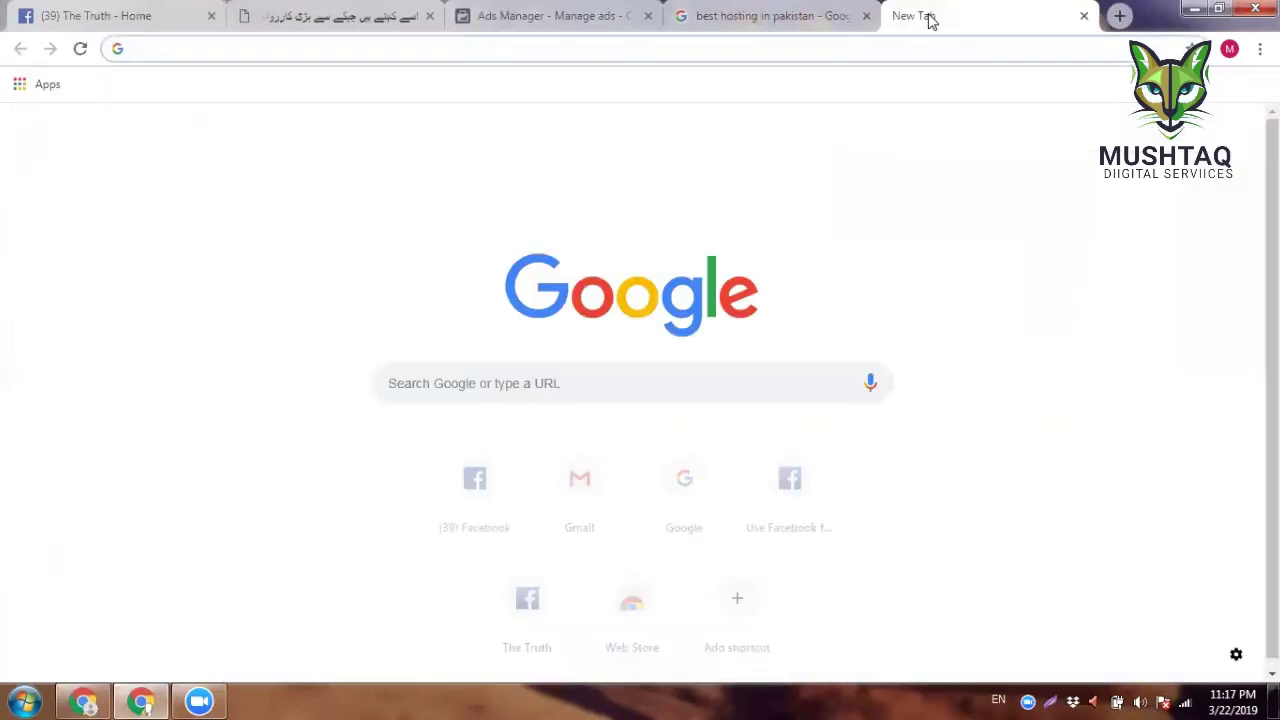
pyautogui.write('facebook ')
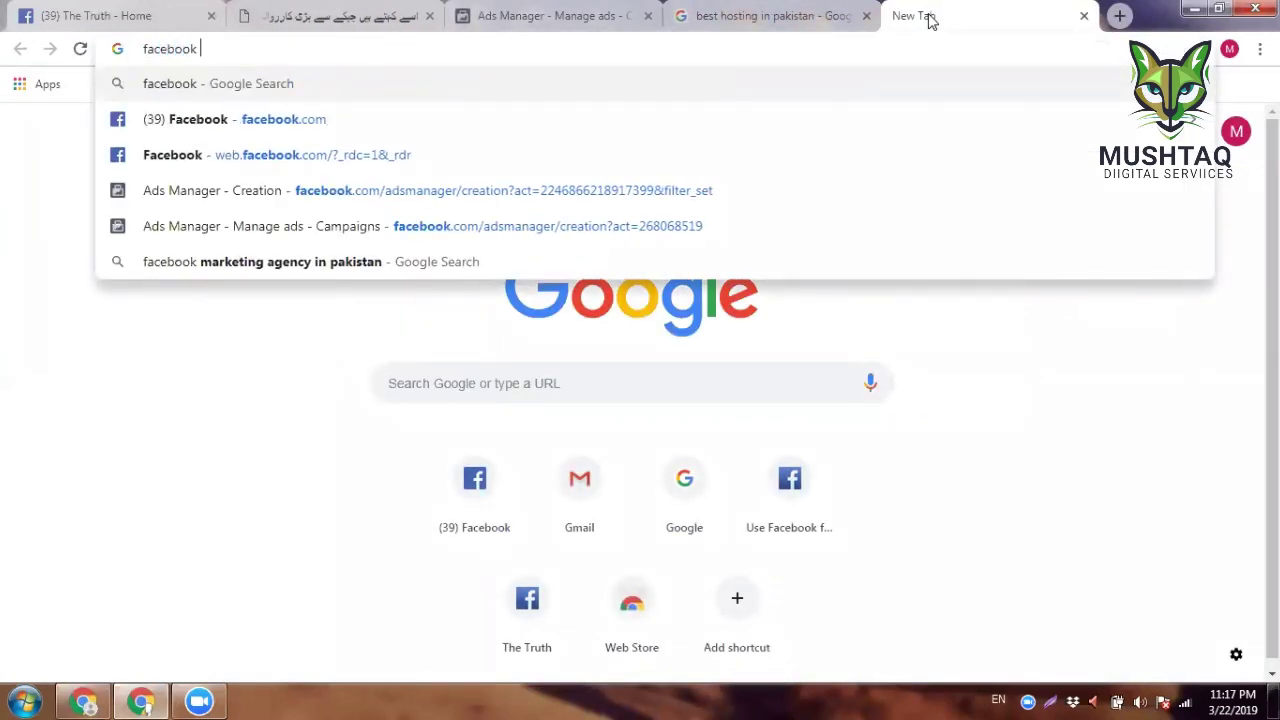
pyautogui.write('gird tool')
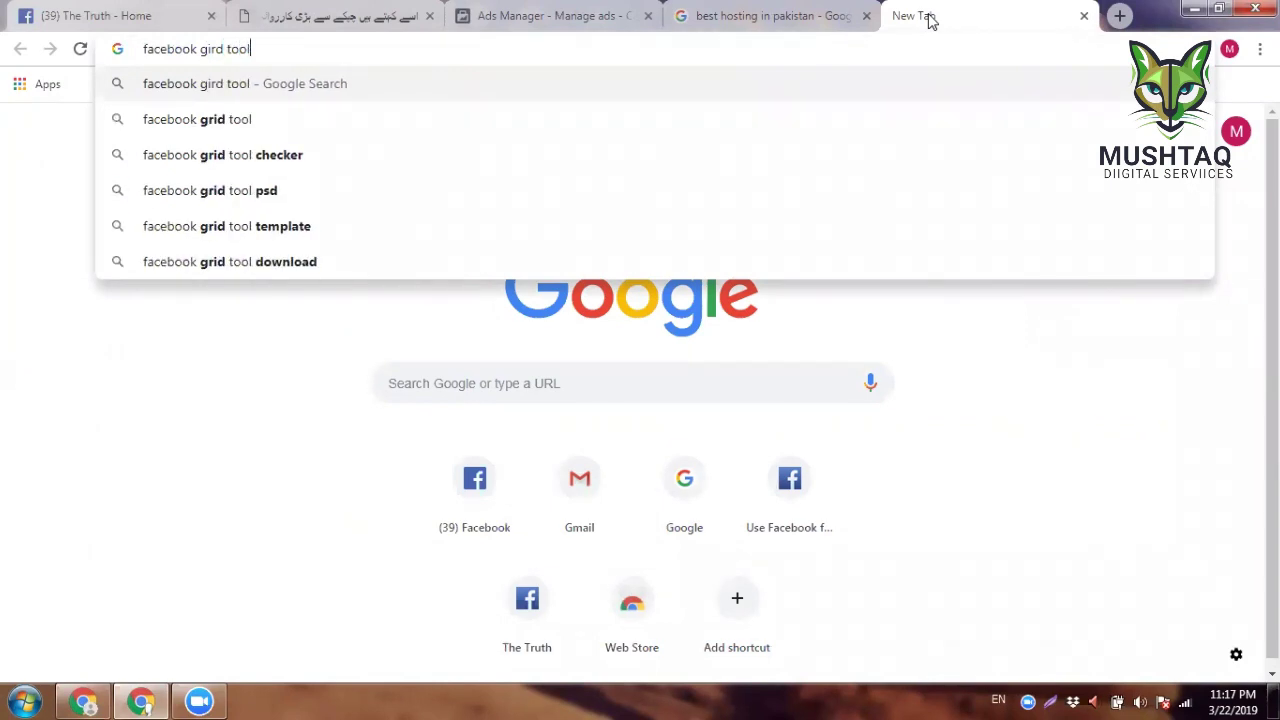
pyautogui.press('Down')
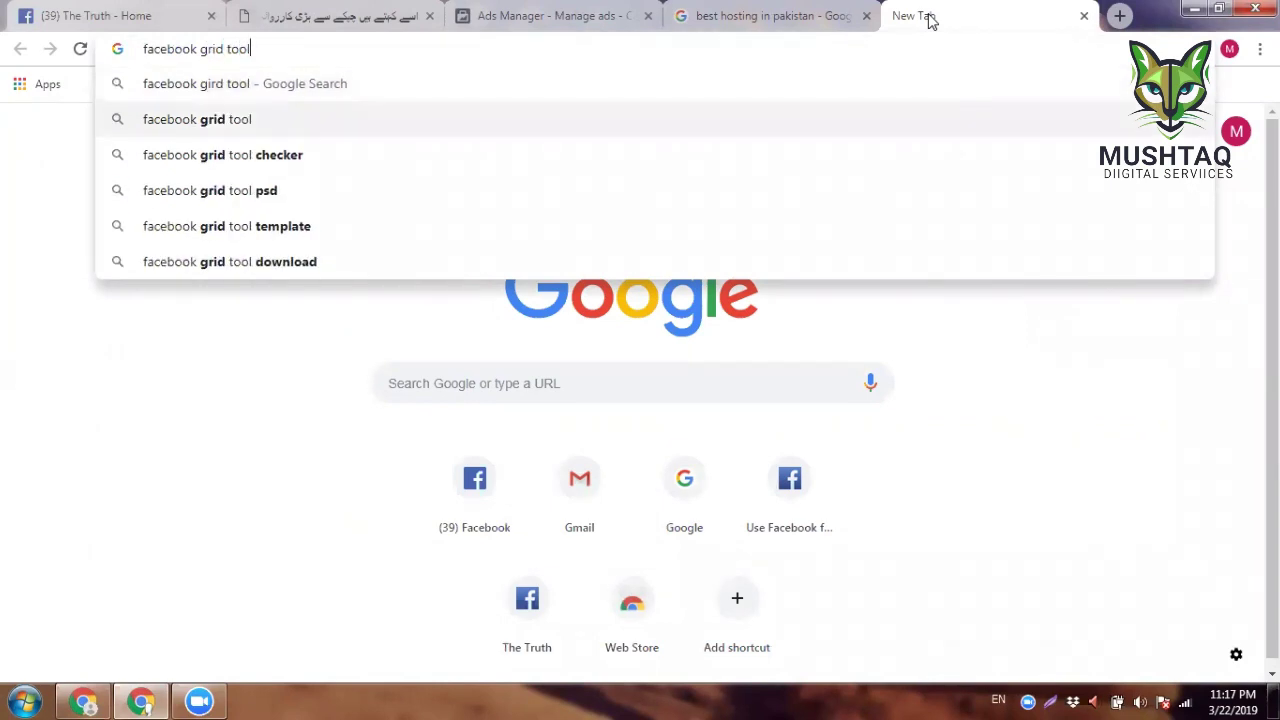
pyautogui.press('Return')
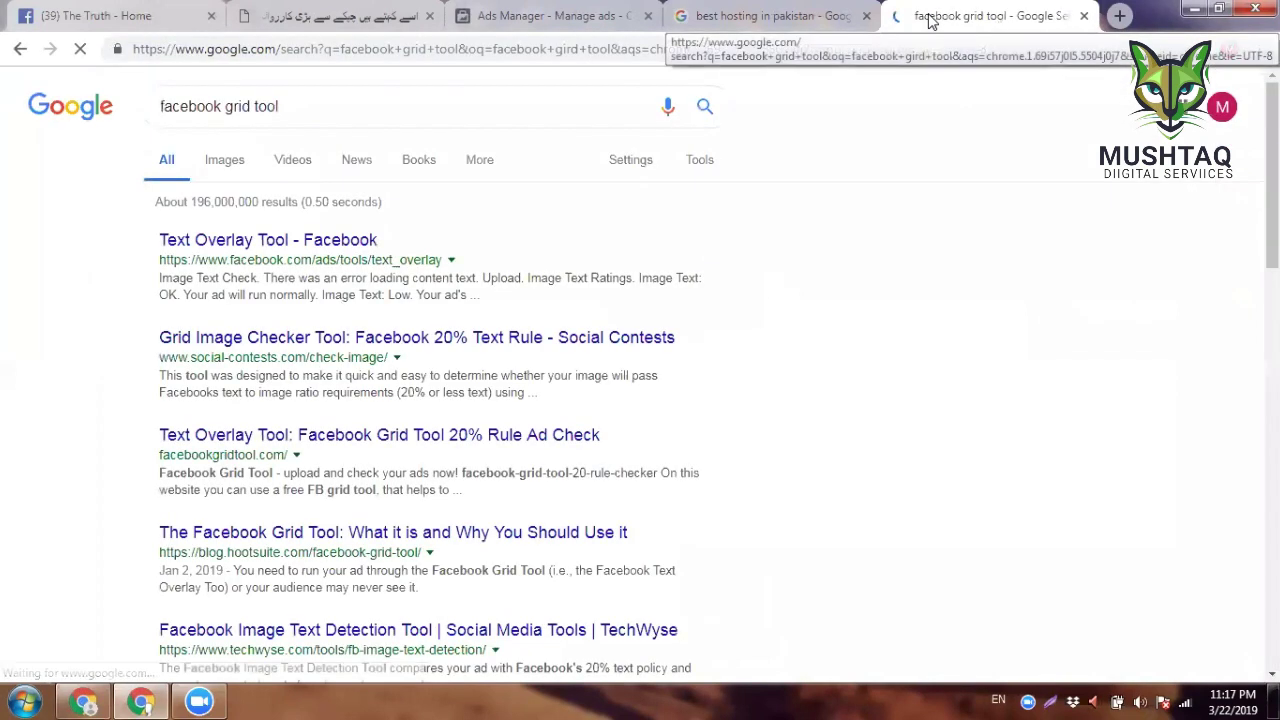
pyautogui.click(347, 253)
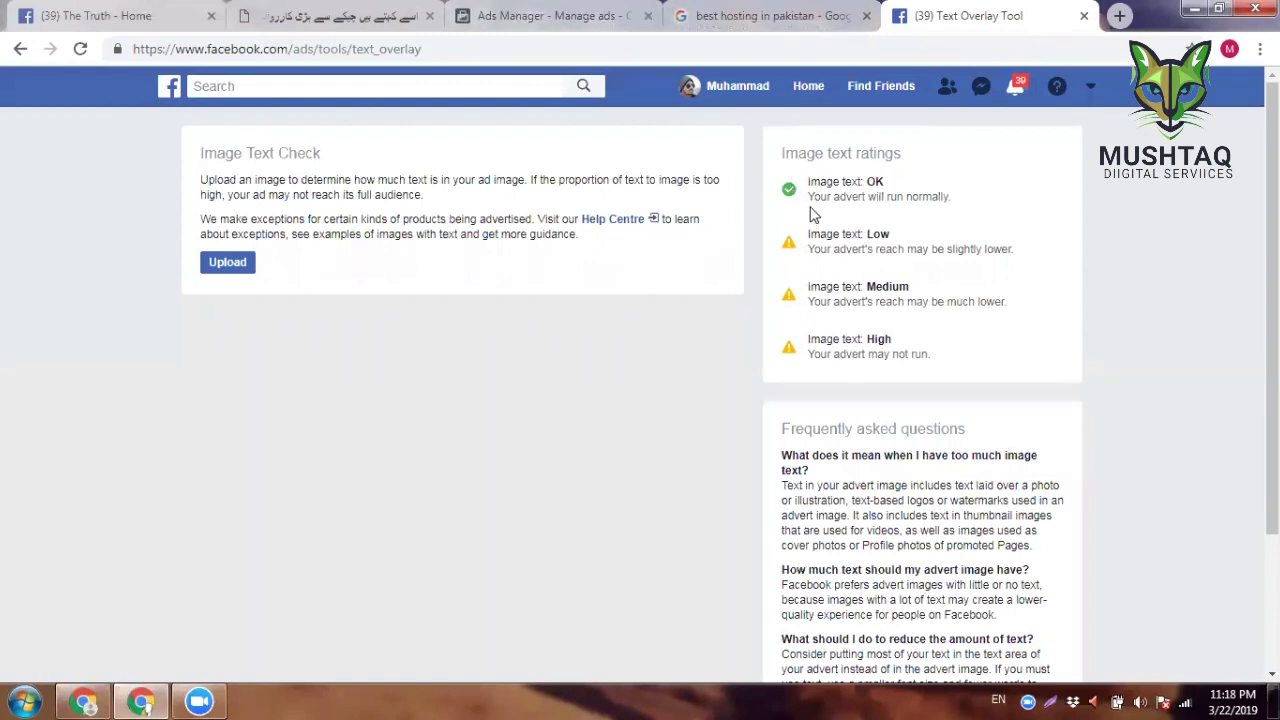
# Step: Examine the OK and Low image text ratings, and view the image upload dialog without choosing a file
pyautogui.moveTo(808, 197); pyautogui.dragTo(968, 206)
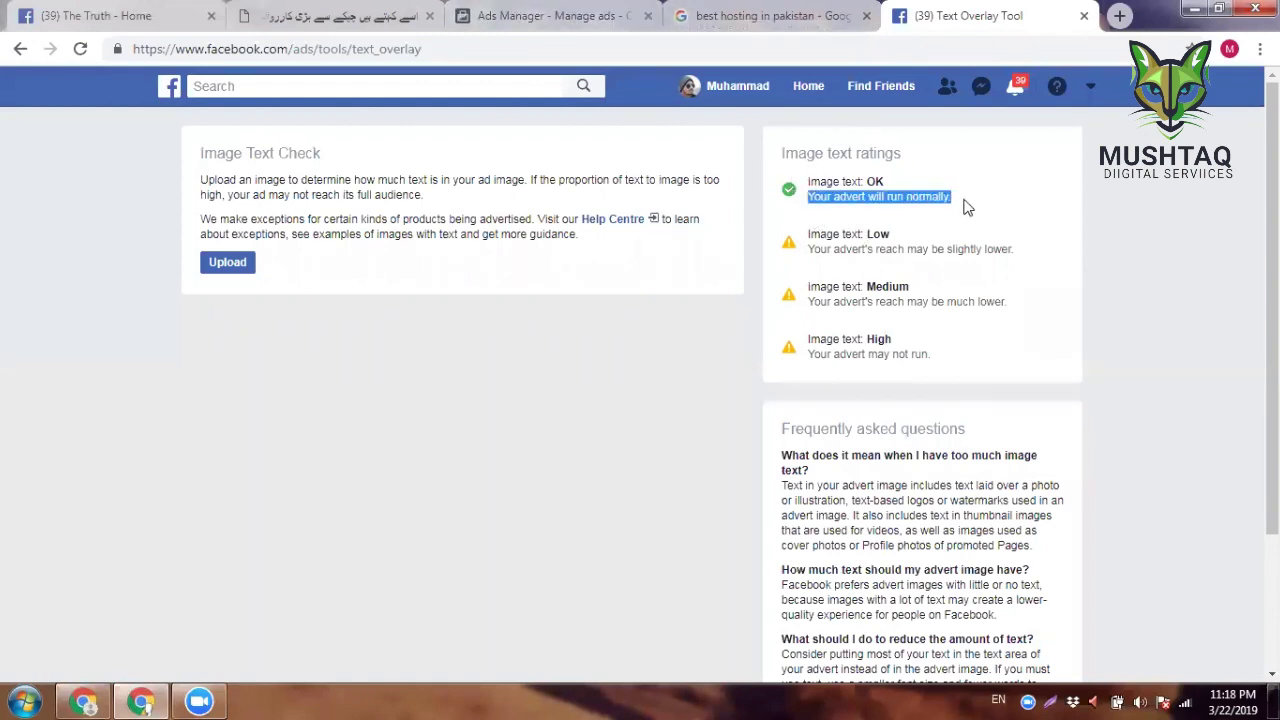
pyautogui.click(806, 188)
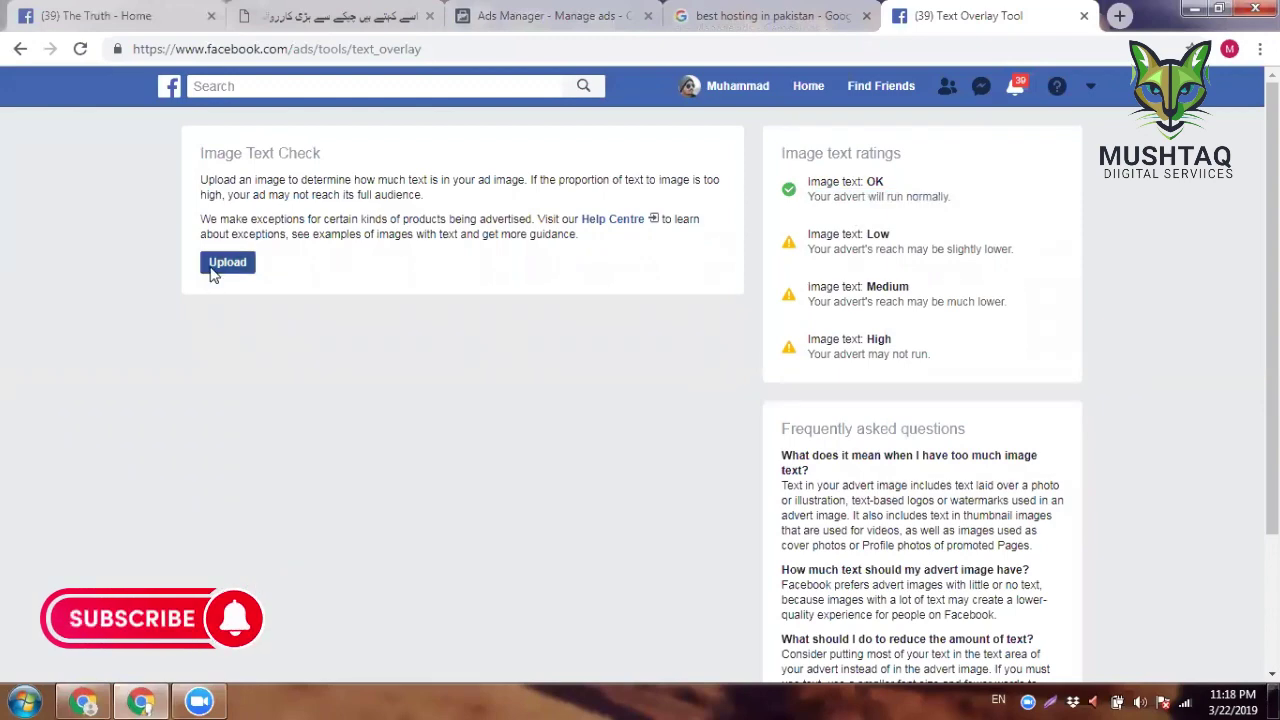
pyautogui.click(211, 270)
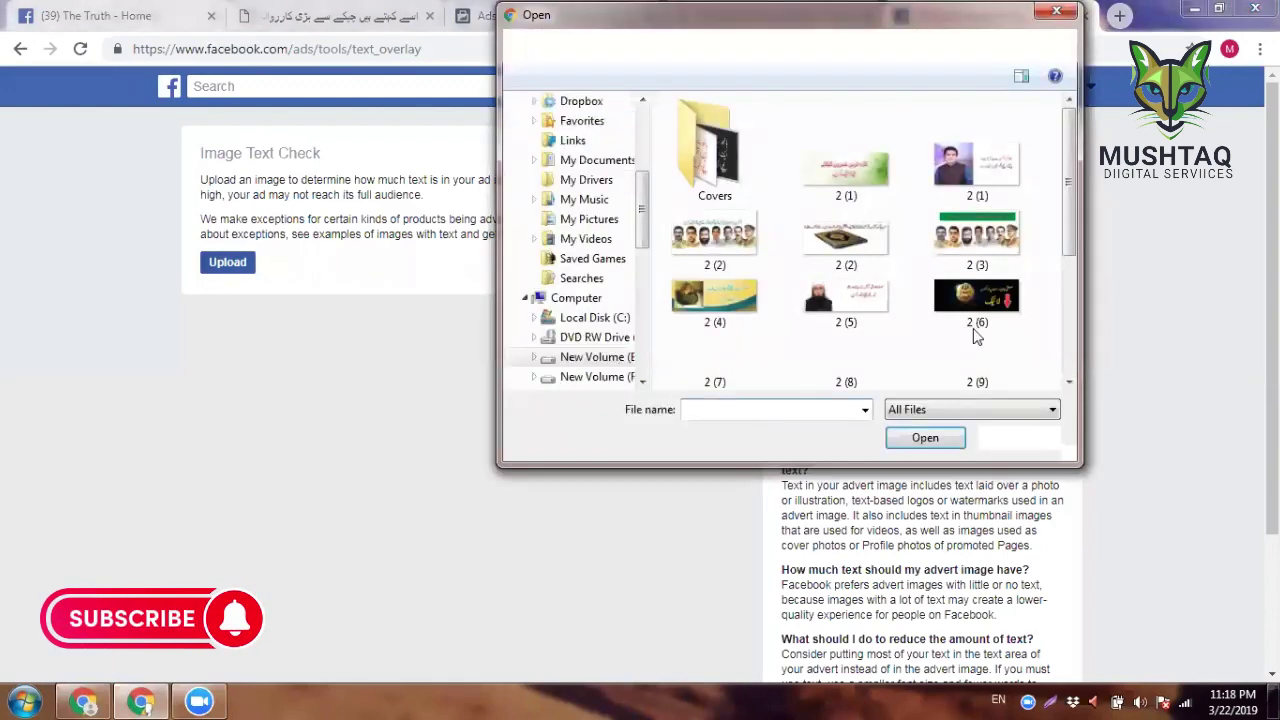
pyautogui.click(1017, 436)
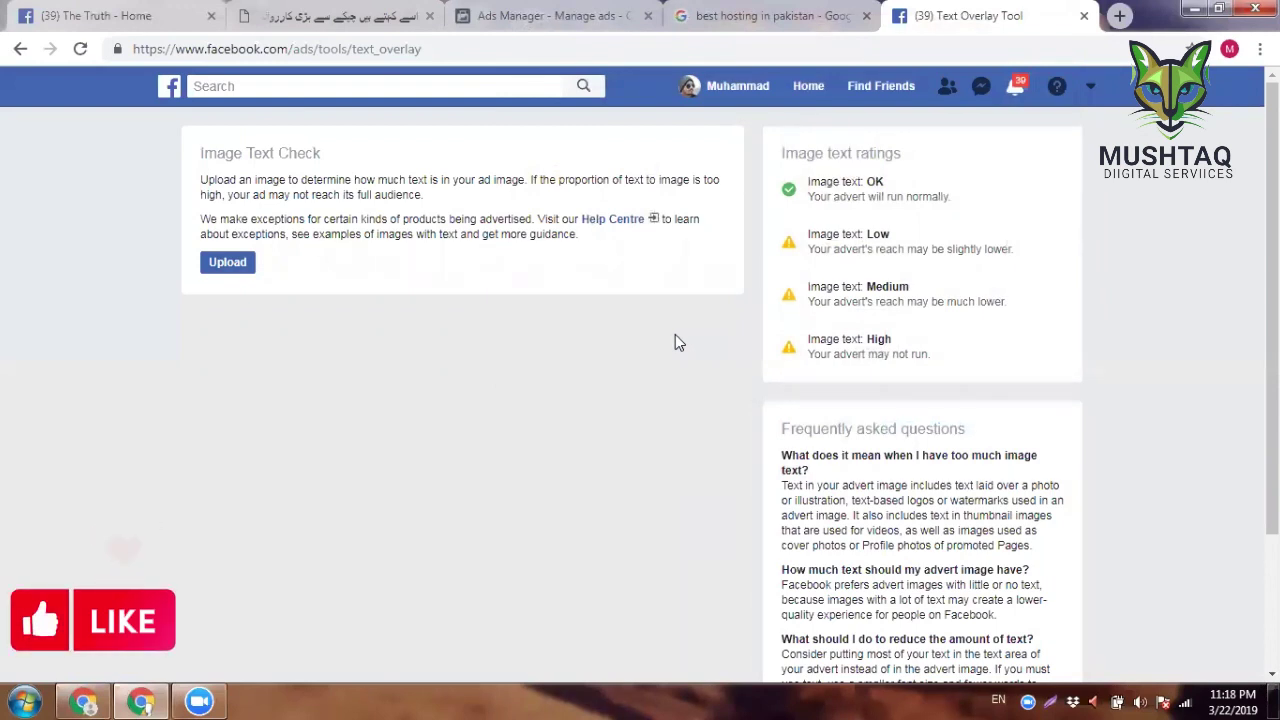
pyautogui.doubleClick(876, 231)
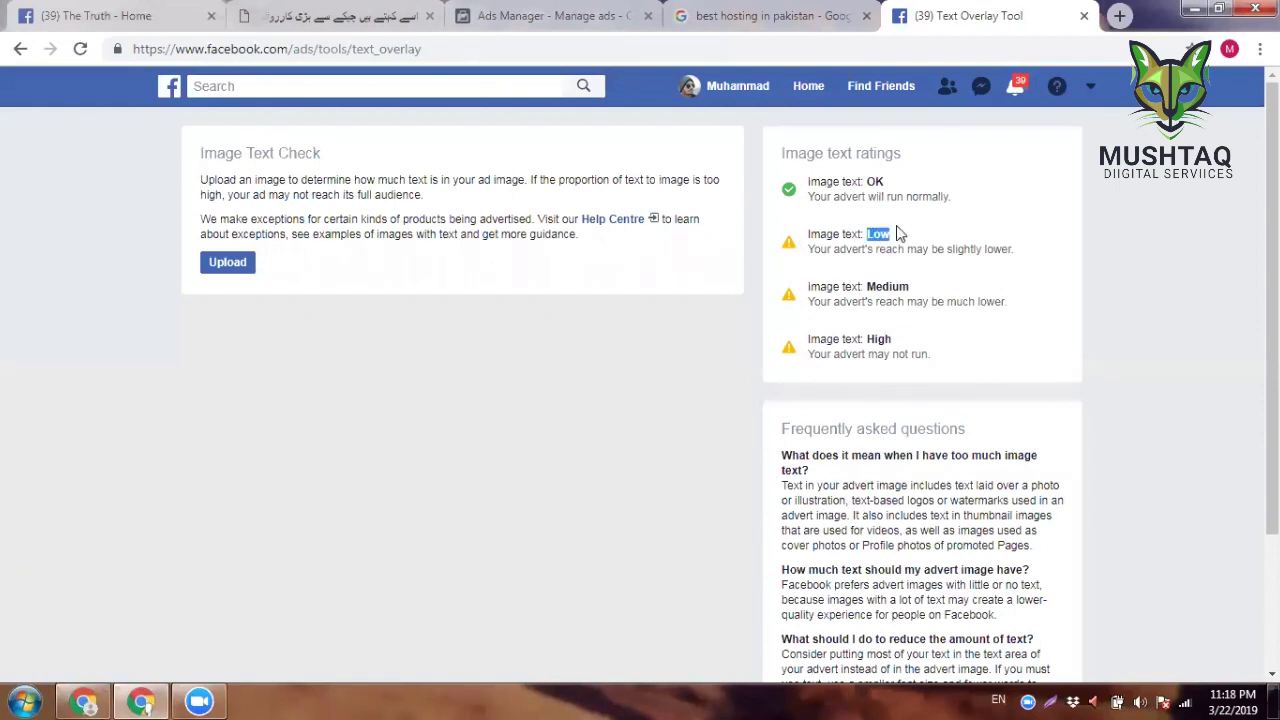
pyautogui.click(833, 236)
# Step: Check the ad's reach notice in Ads Manager again and examine the High rating in the Text Overlay Tool
pyautogui.click(597, 12)
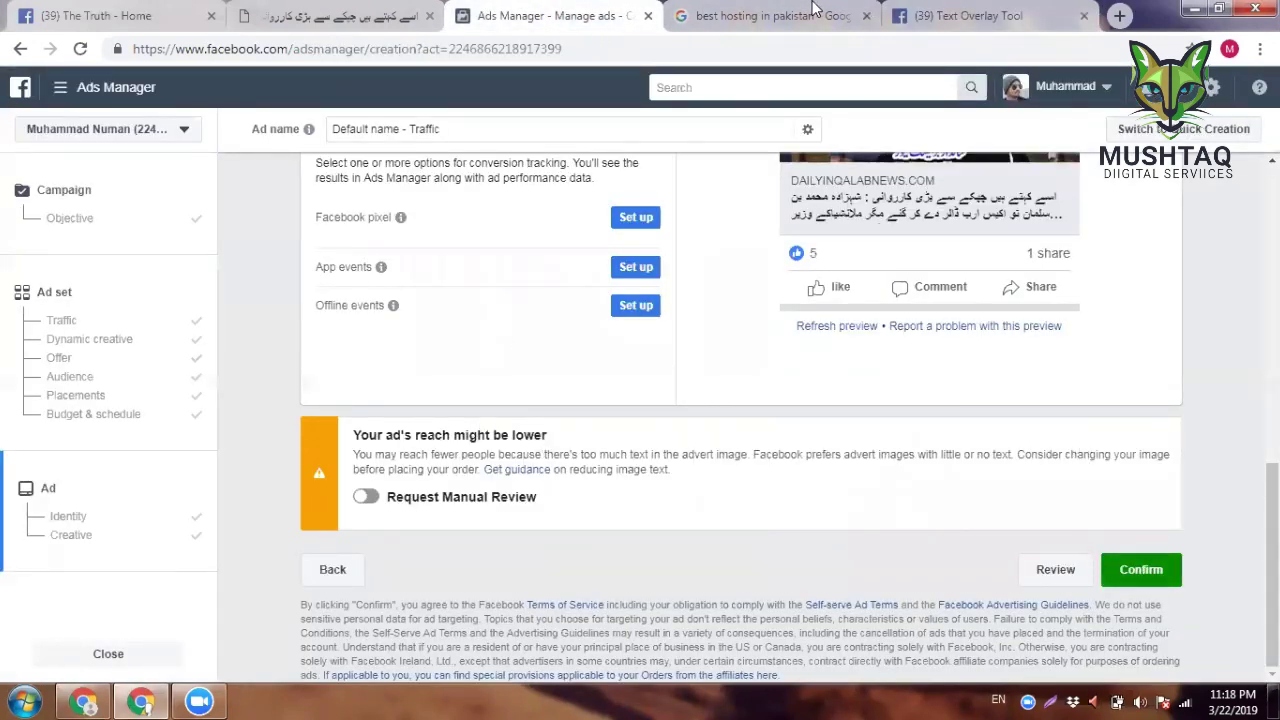
pyautogui.click(880, 8)
pyautogui.click(920, 12)
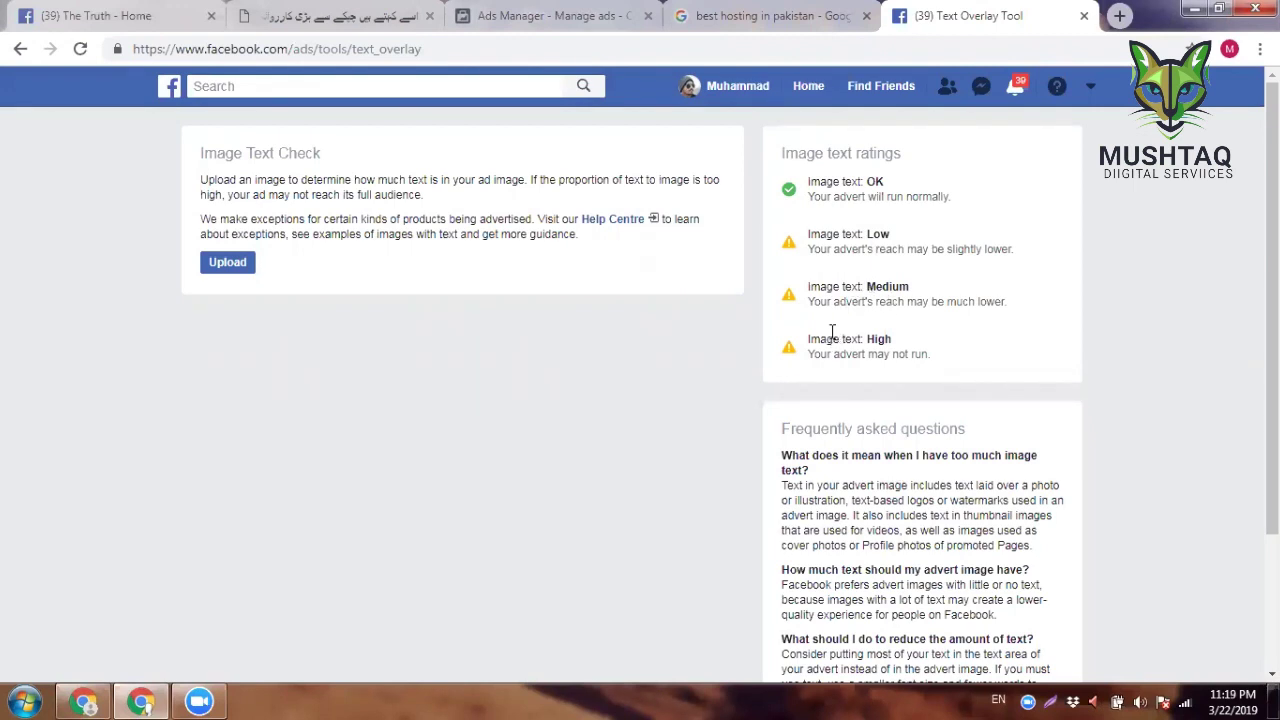
pyautogui.doubleClick(884, 338)
pyautogui.click(889, 358)
# Step: Revisit The Truth page's post image and the ad draft, ending on the "best hosting in pakistan" search results
pyautogui.click(95, 15)
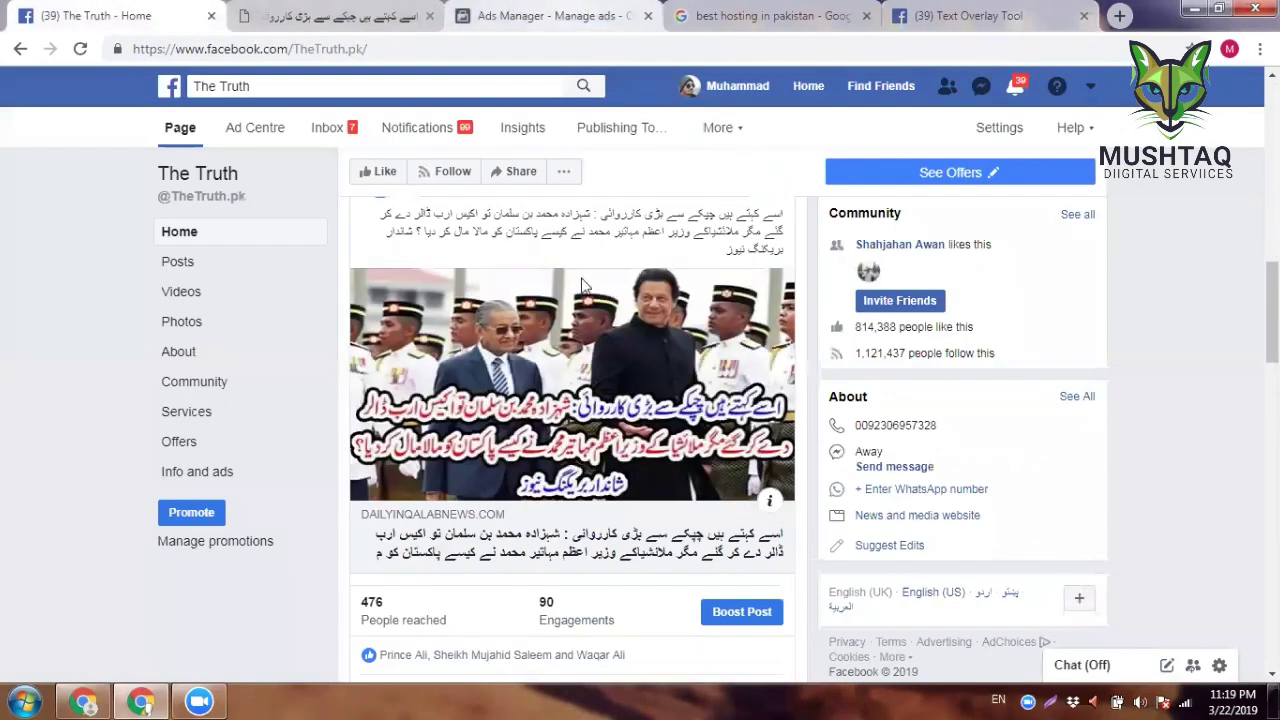
pyautogui.click(578, 12)
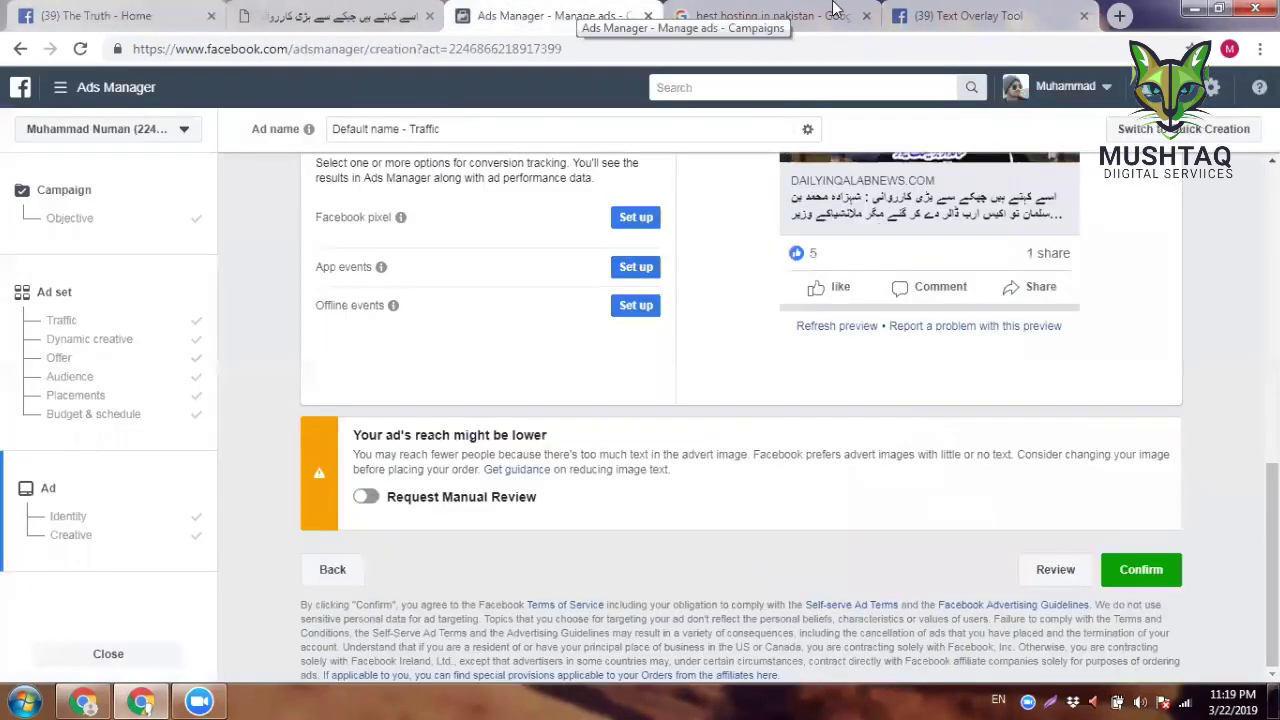
pyautogui.click(834, 10)
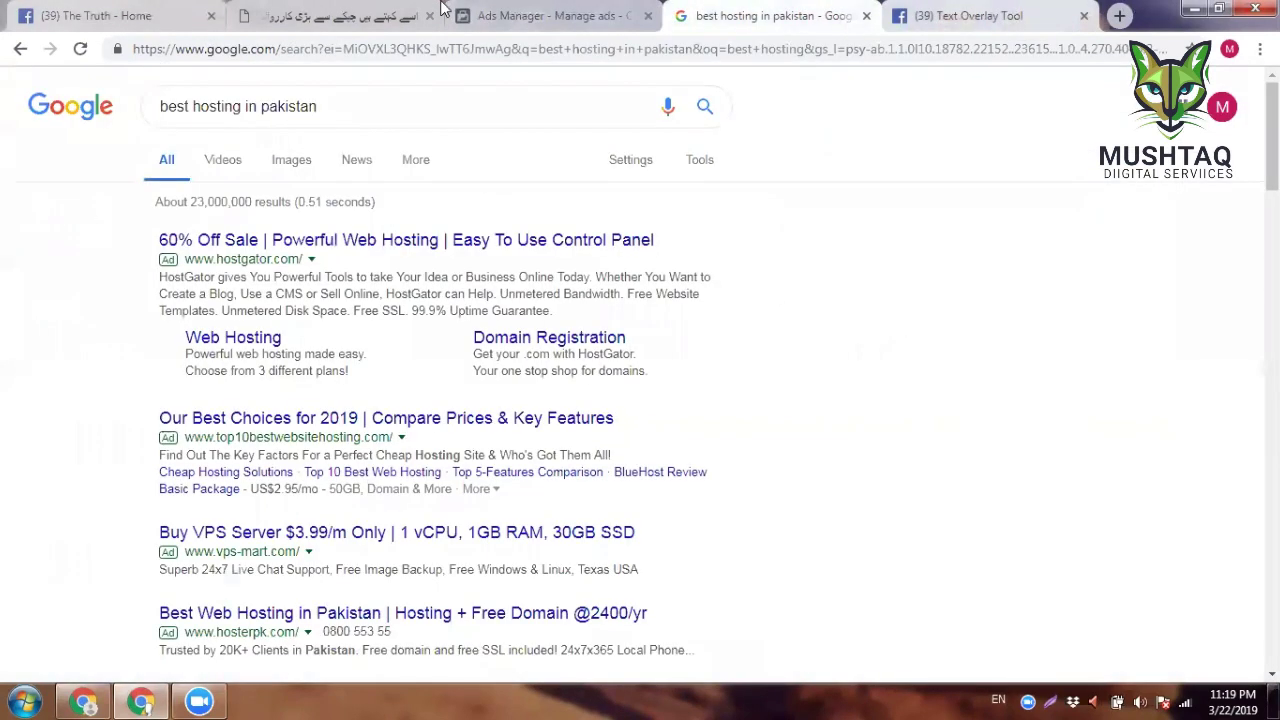
# Step: Compare the ad draft's preview image and reach notice in Ads Manager with the ratings in the Text Overlay Tool
pyautogui.click(968, 14)
pyautogui.click(390, 13)
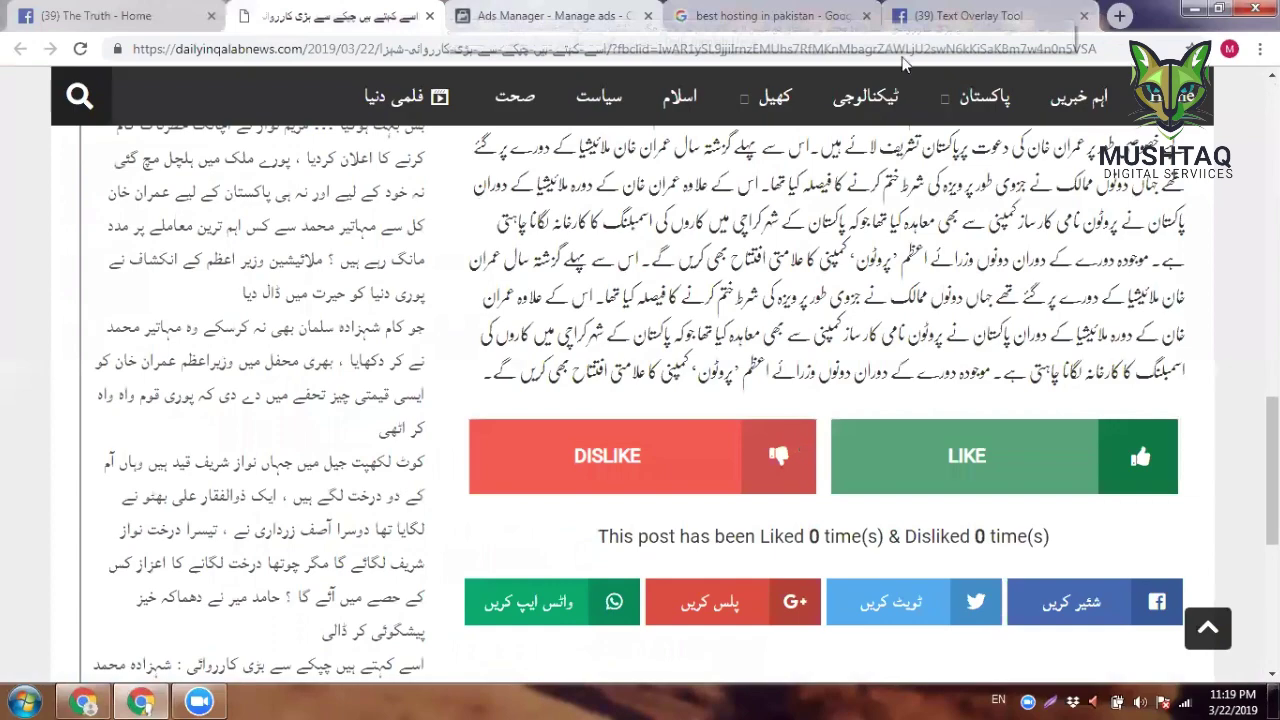
pyautogui.click(550, 13)
pyautogui.click(942, 14)
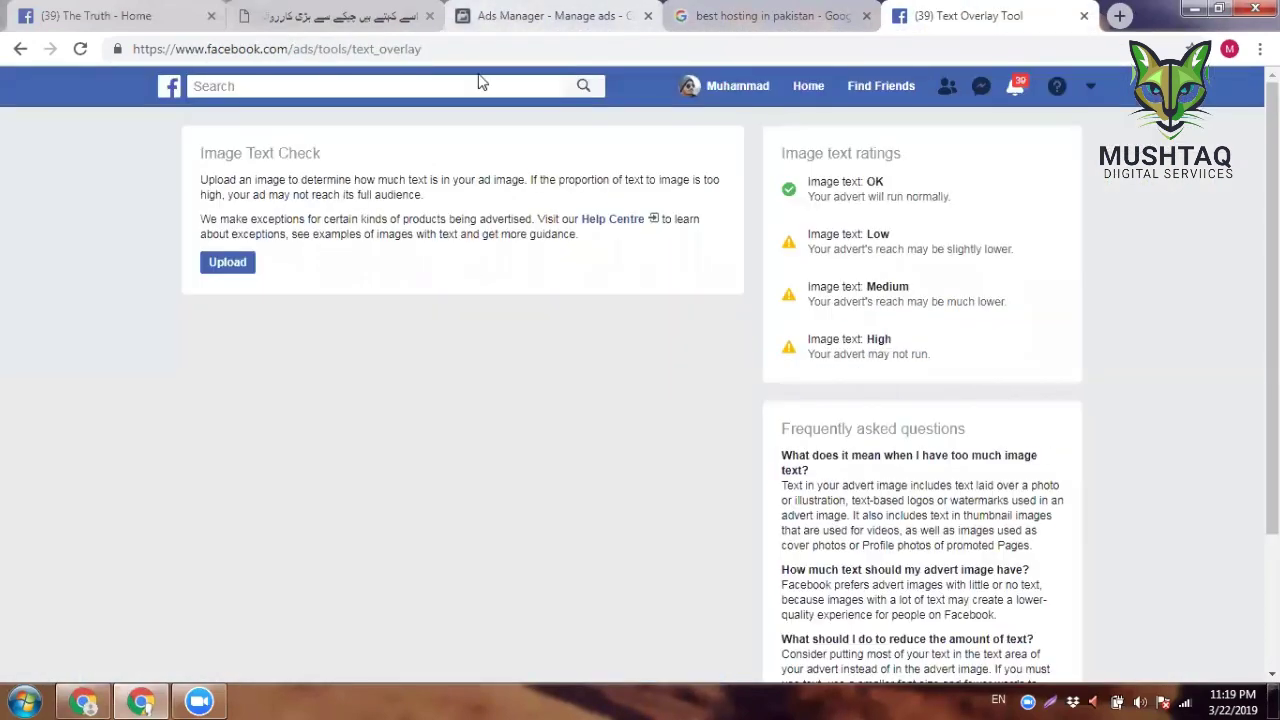
pyautogui.click(400, 14)
pyautogui.click(728, 13)
pyautogui.click(550, 14)
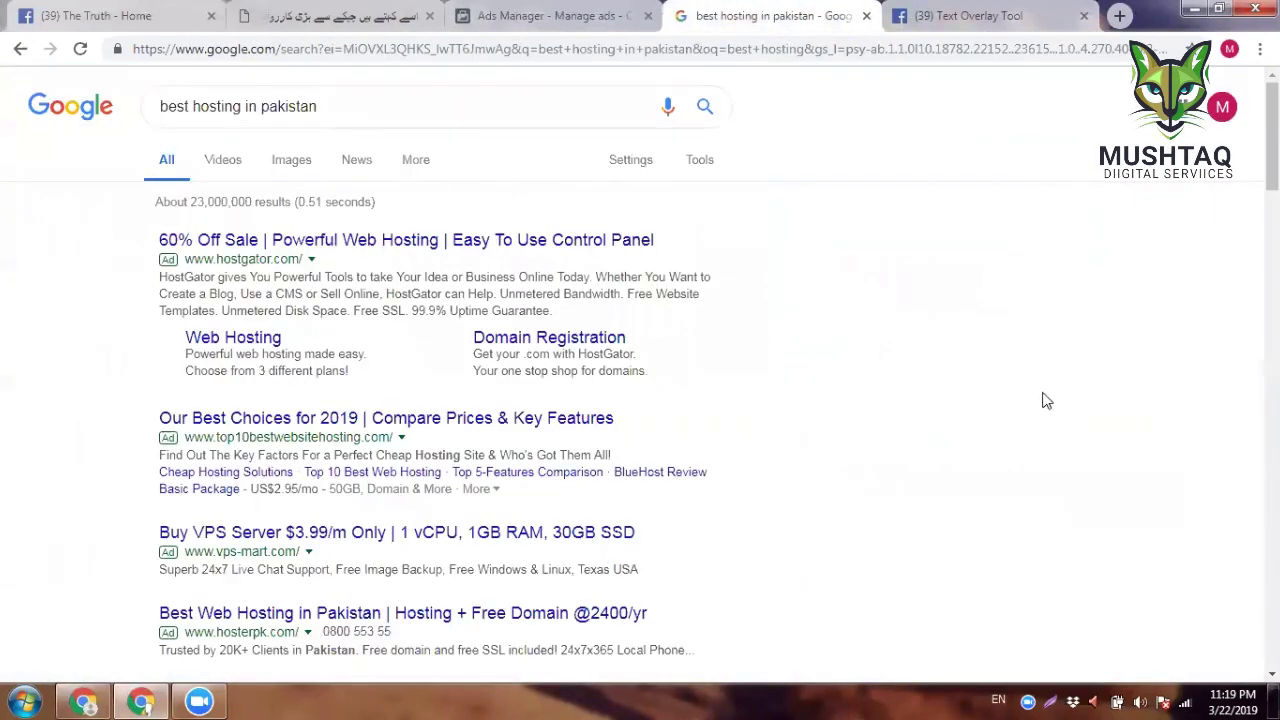
pyautogui.scroll(5, 958, 531)
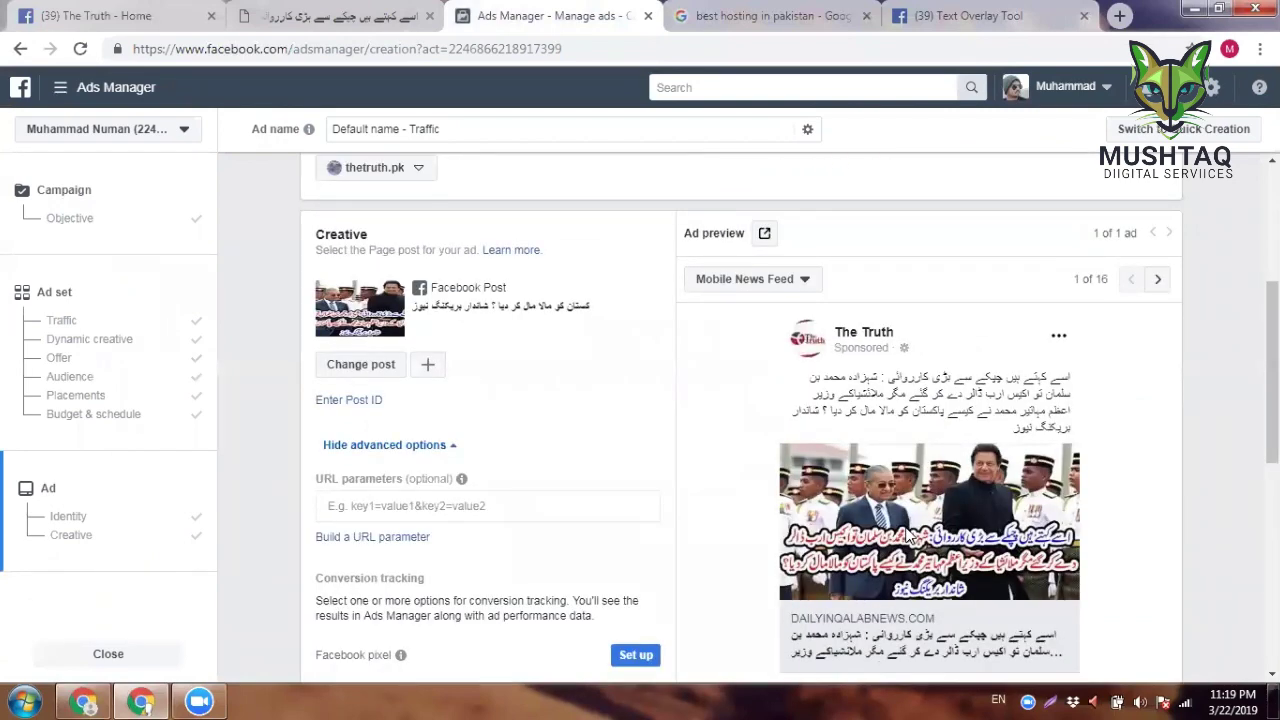
pyautogui.scroll(-5, 939, 558)
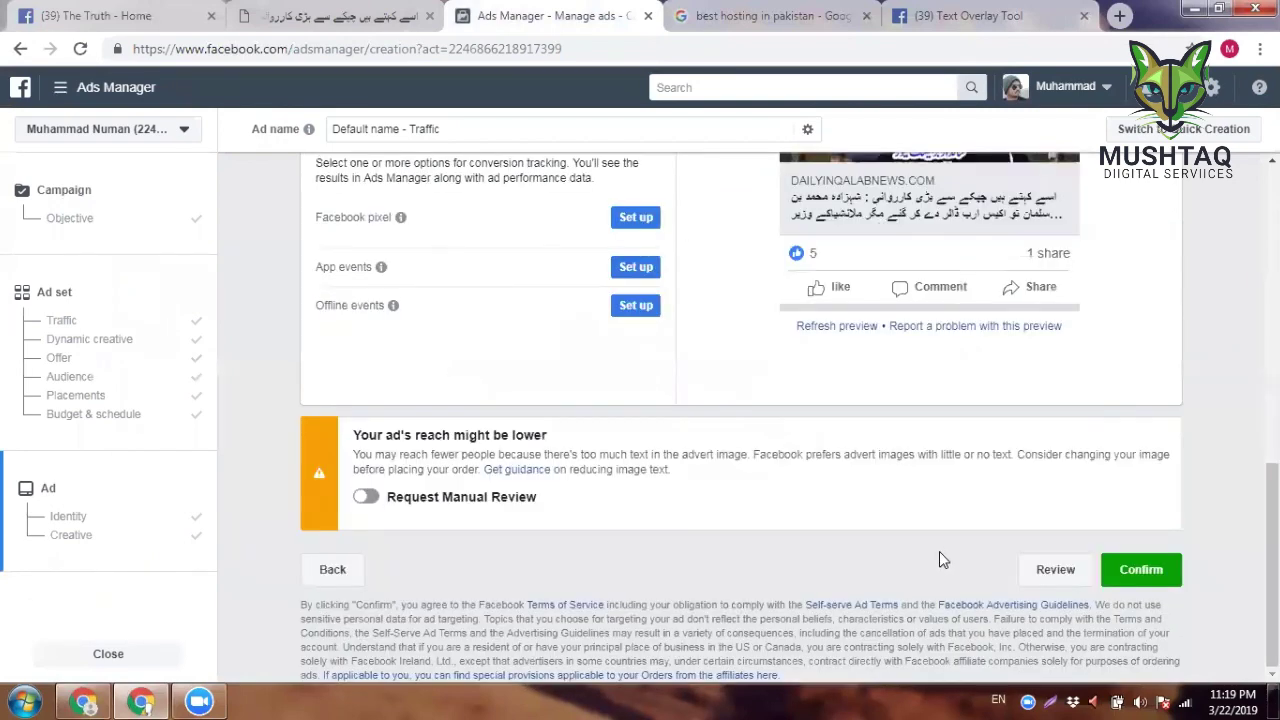
pyautogui.click(1050, 4)
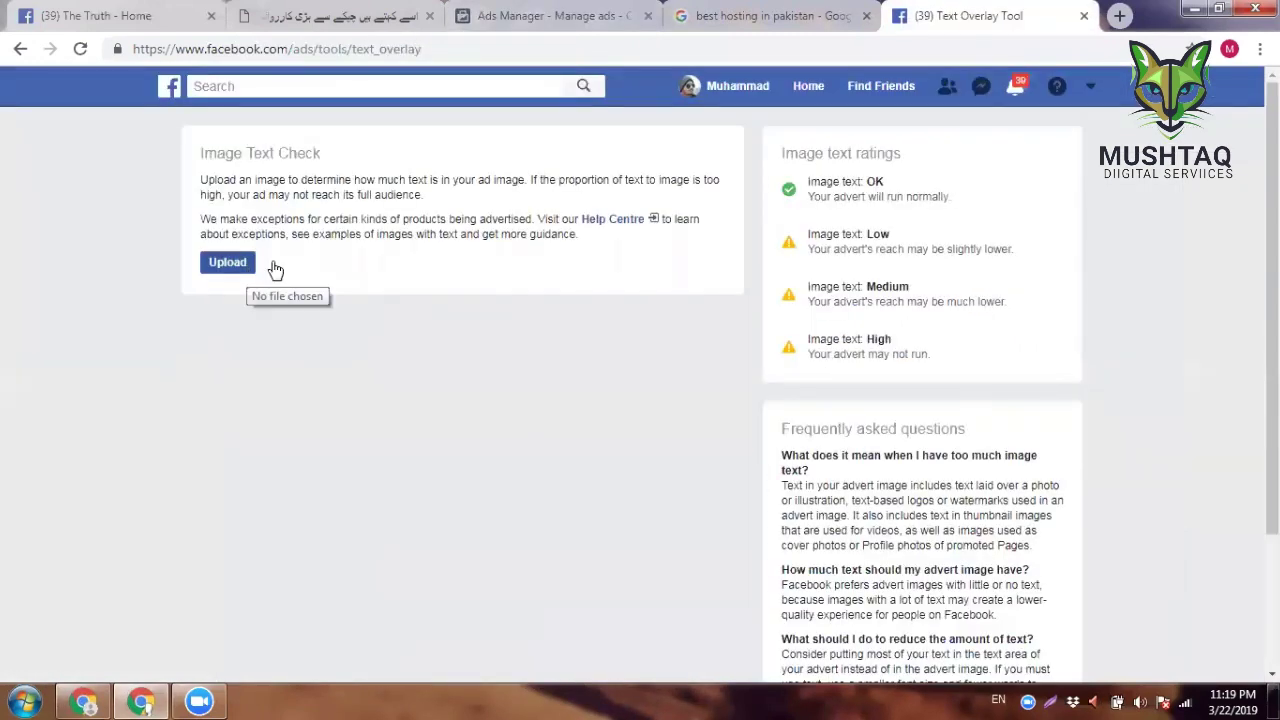
# Step: Preview the red promo image stored on the desktop, and return to the Text Overlay Tool
pyautogui.click(1196, 8)
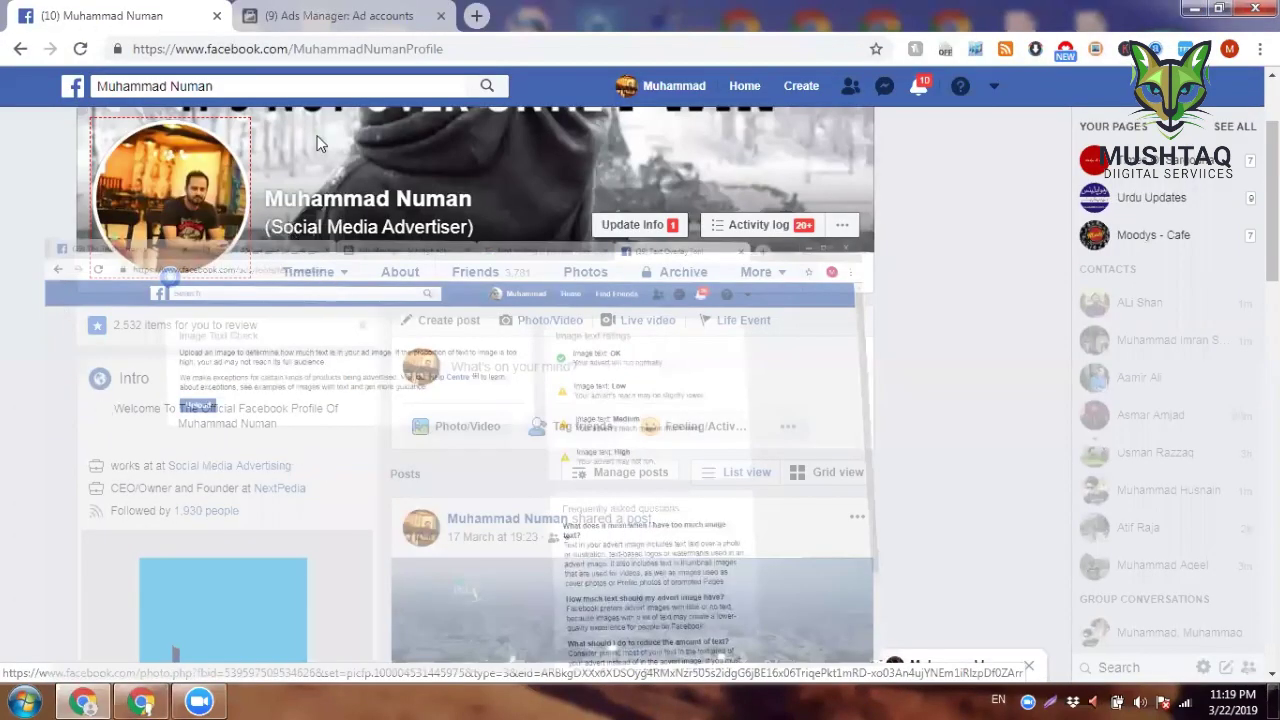
pyautogui.press('super+d')
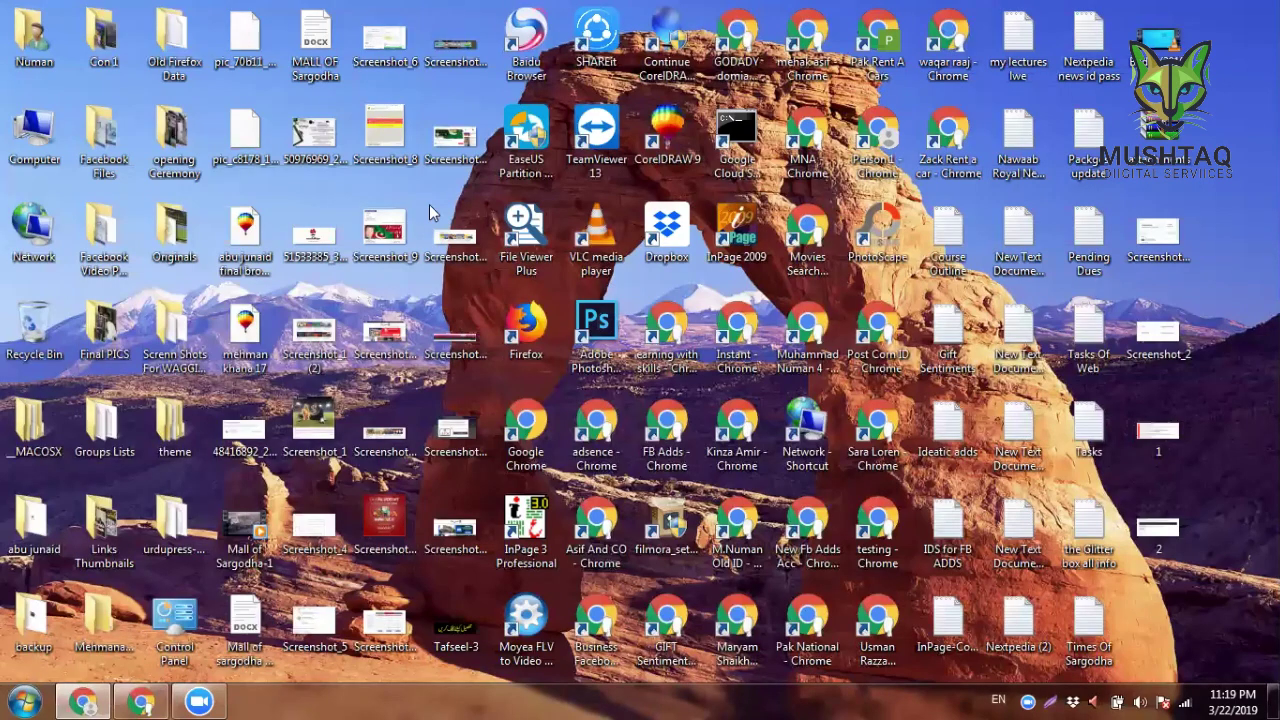
pyautogui.doubleClick(382, 518)
pyautogui.hotkey('alt', 'F4')
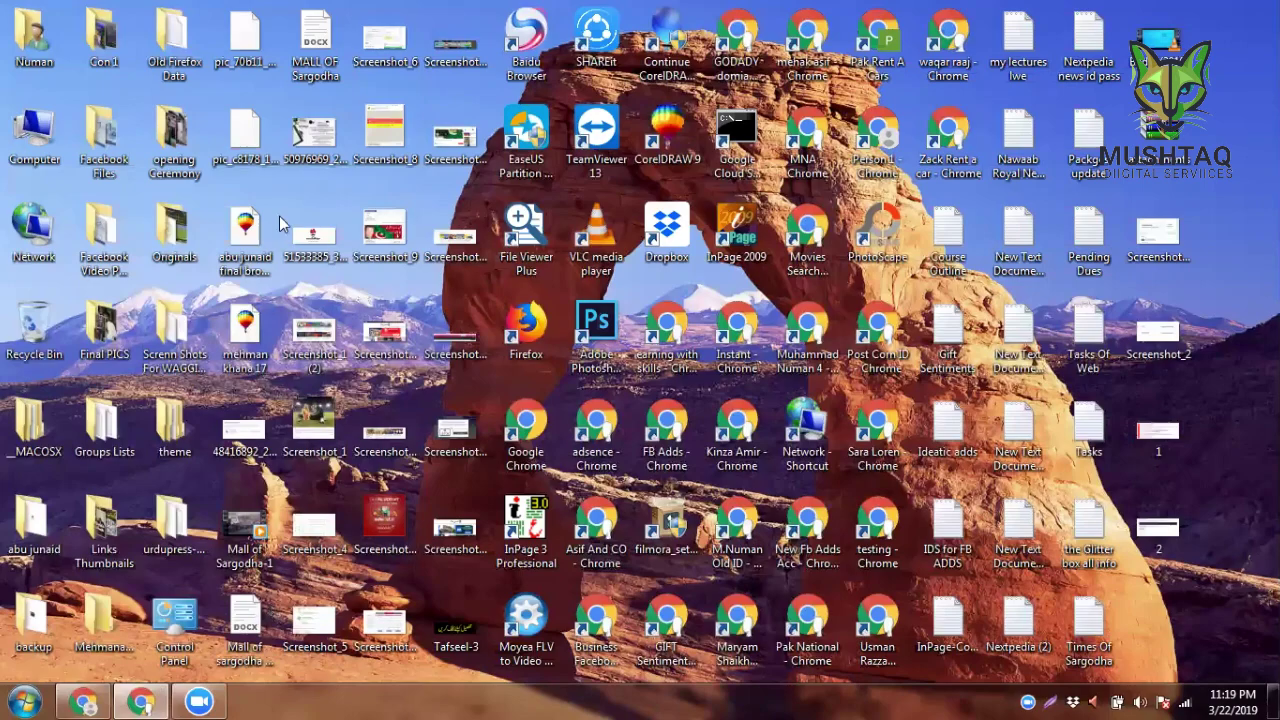
pyautogui.hotkey('alt', 'Tab')
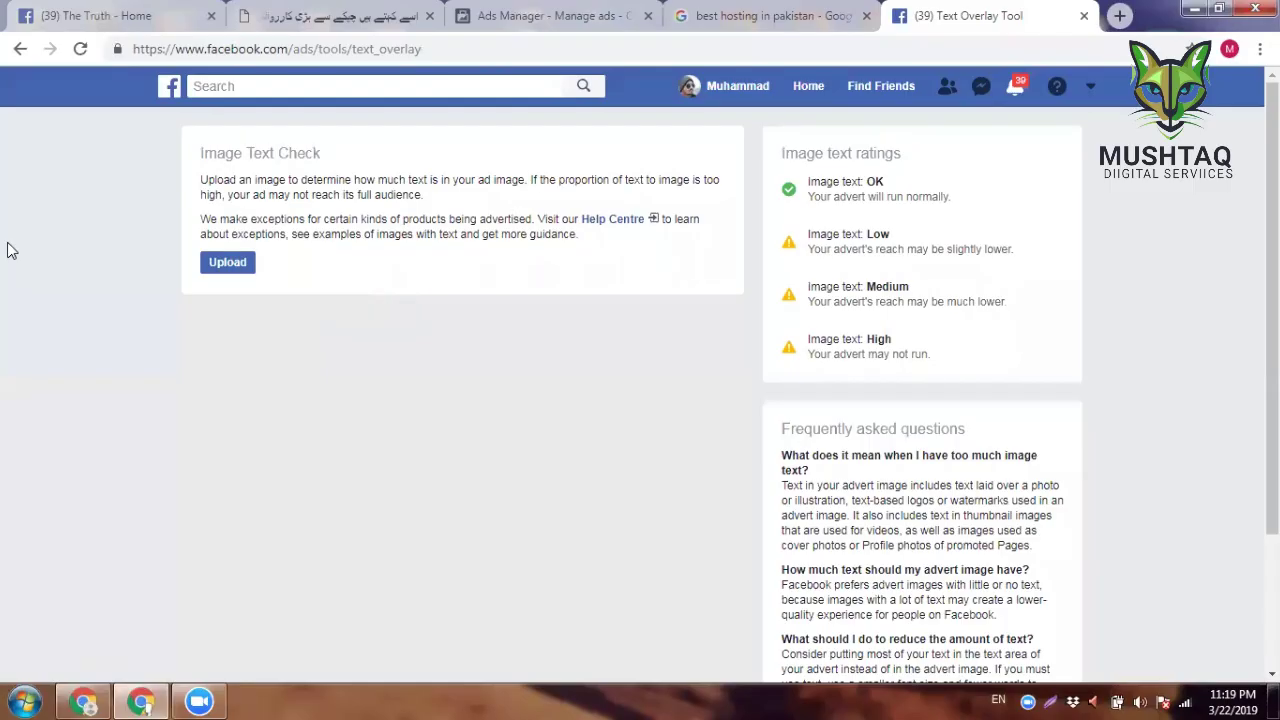
# Step: Upload the red naheed.pk promo image from the desktop to the Text Overlay Tool for an image text check
pyautogui.scroll(-1, 120, 265)
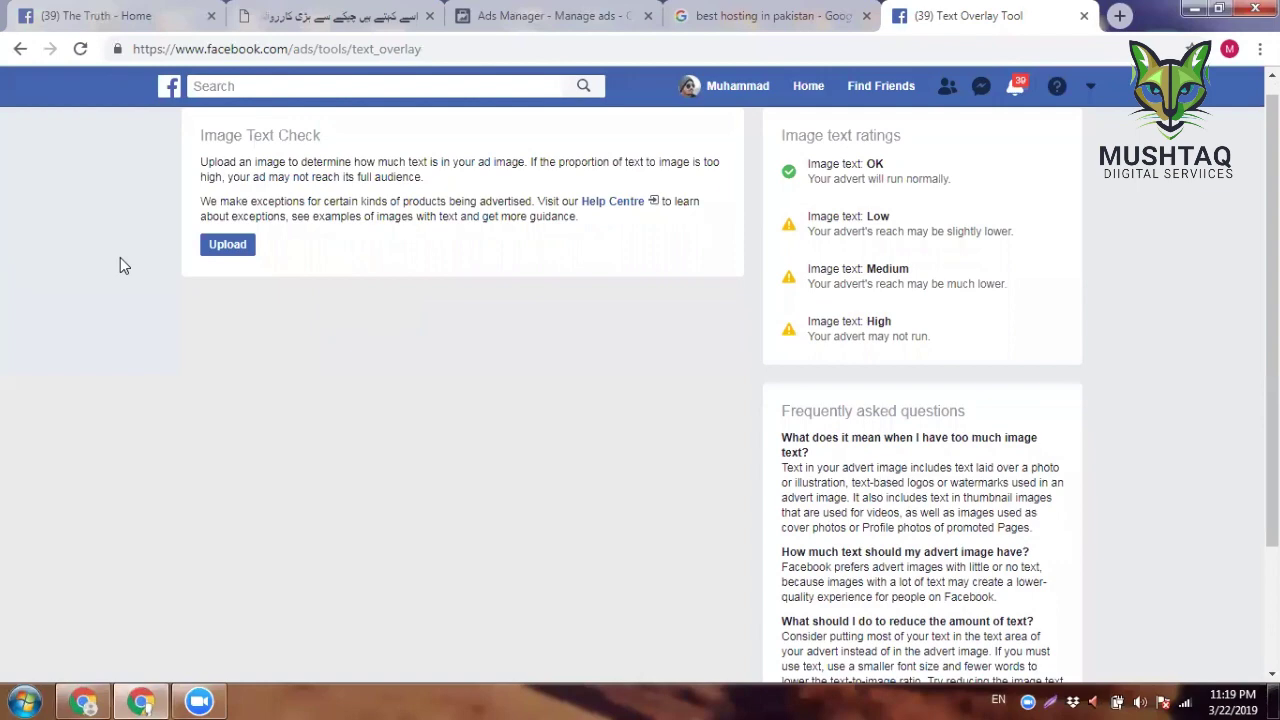
pyautogui.scroll(-3, 120, 263)
pyautogui.scroll(3, 120, 263)
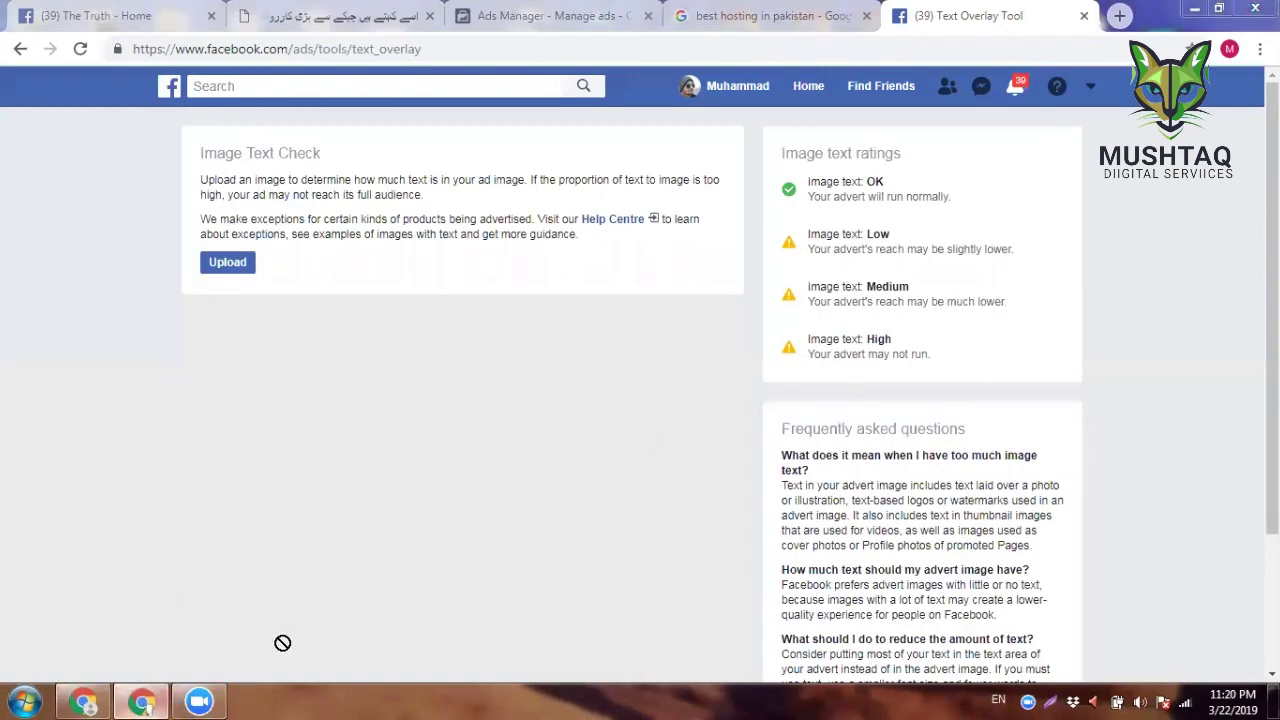
pyautogui.click(145, 700)
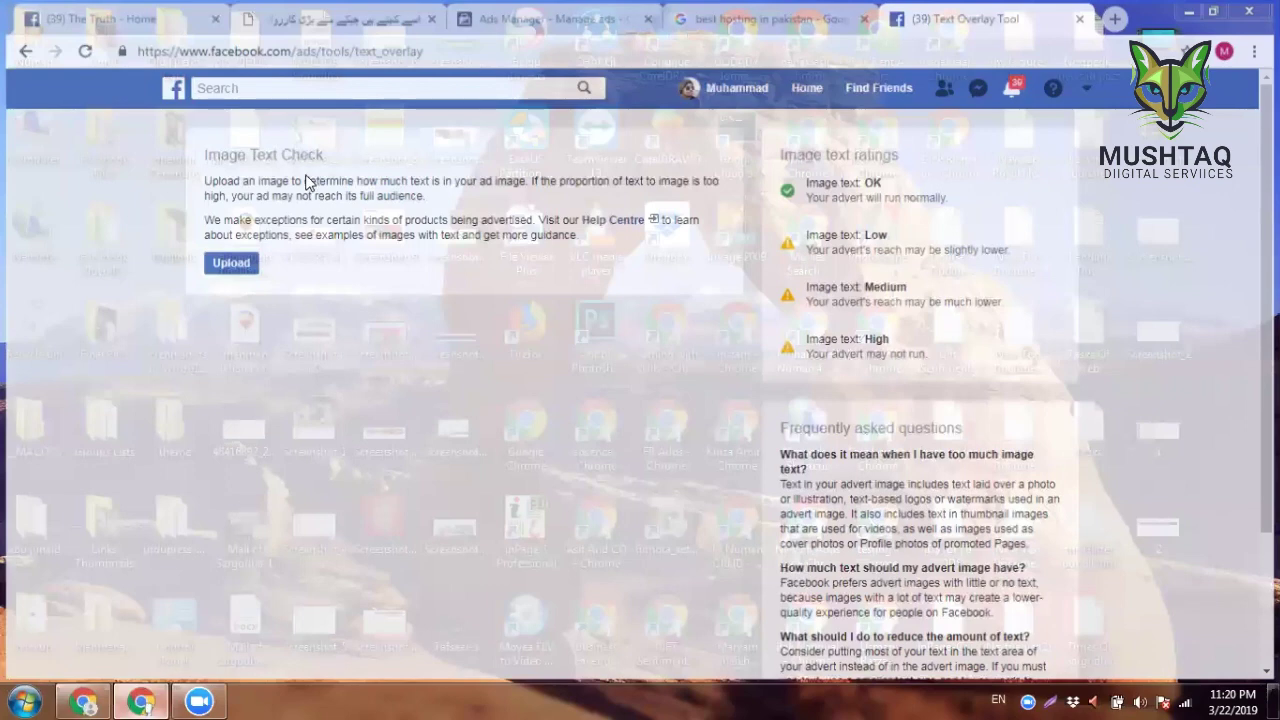
pyautogui.scroll(-1, 307, 175)
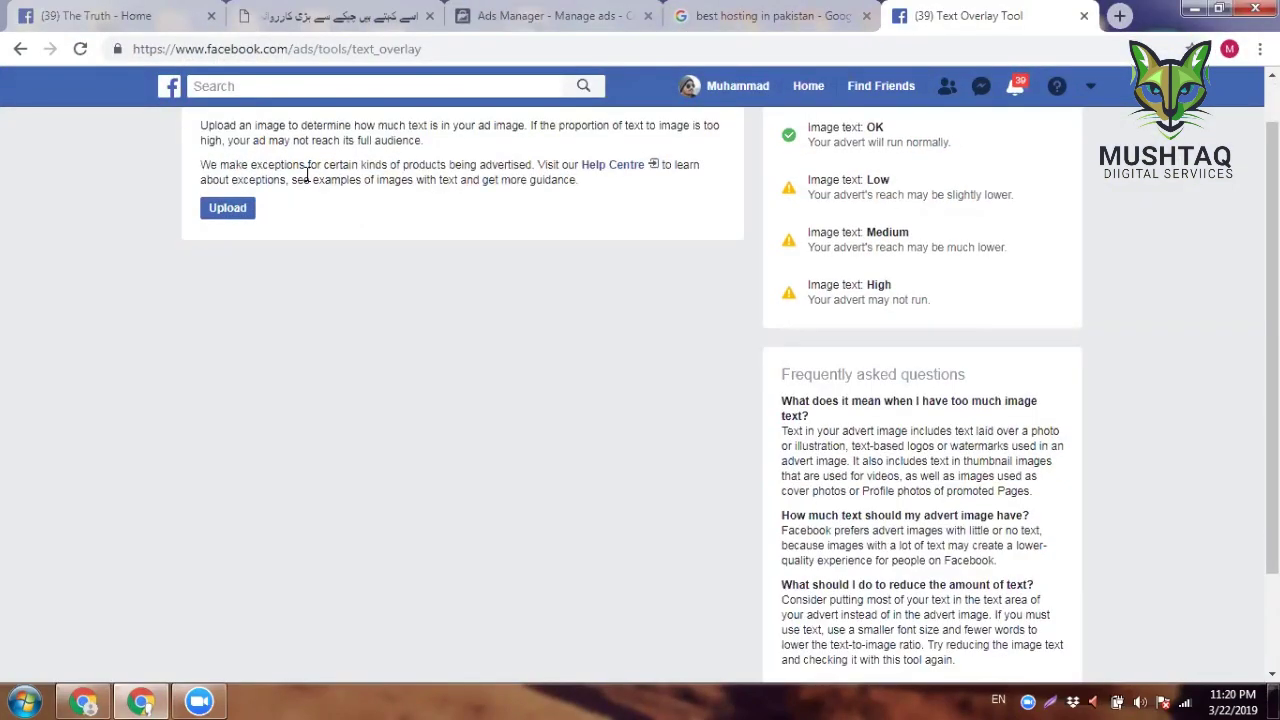
pyautogui.scroll(1, 240, 285)
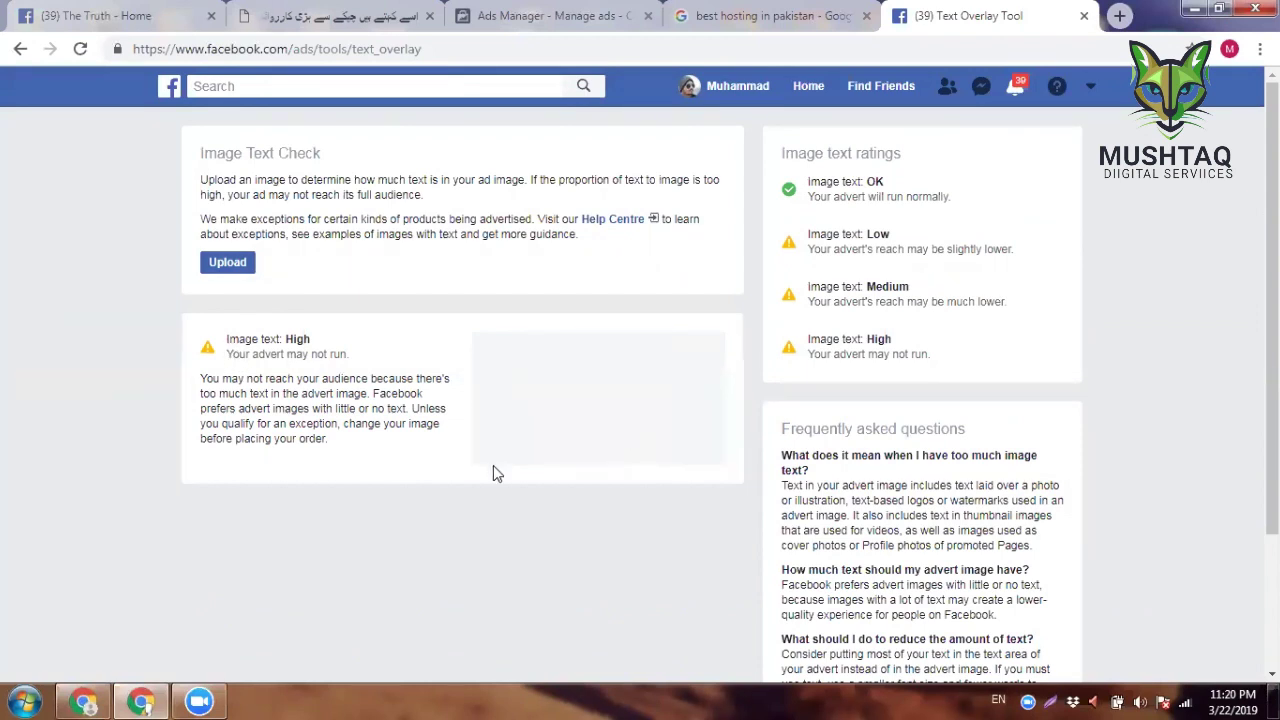
# Step: Examine the promo image in Windows Photo Viewer and compare it with its rating in the Text Overlay Tool
pyautogui.click(137, 687)
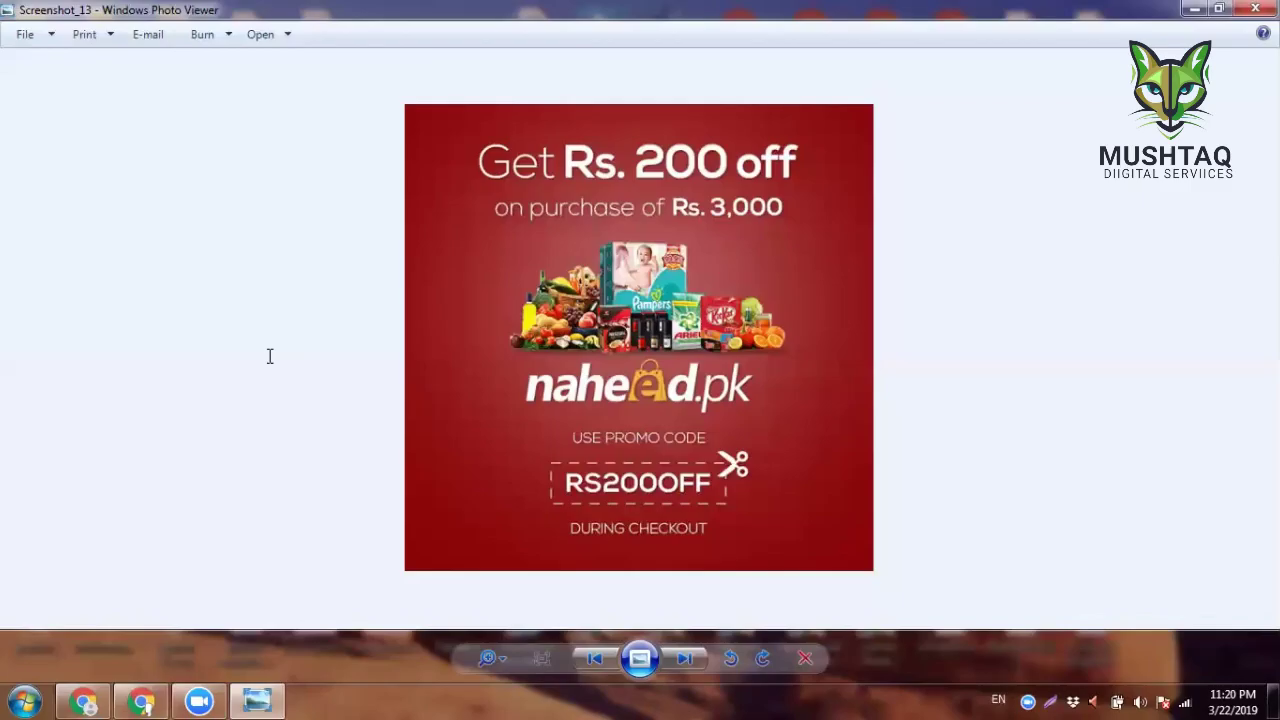
pyautogui.moveTo(269, 357); pyautogui.dragTo(337, 351)
pyautogui.moveTo(337, 351); pyautogui.dragTo(362, 360)
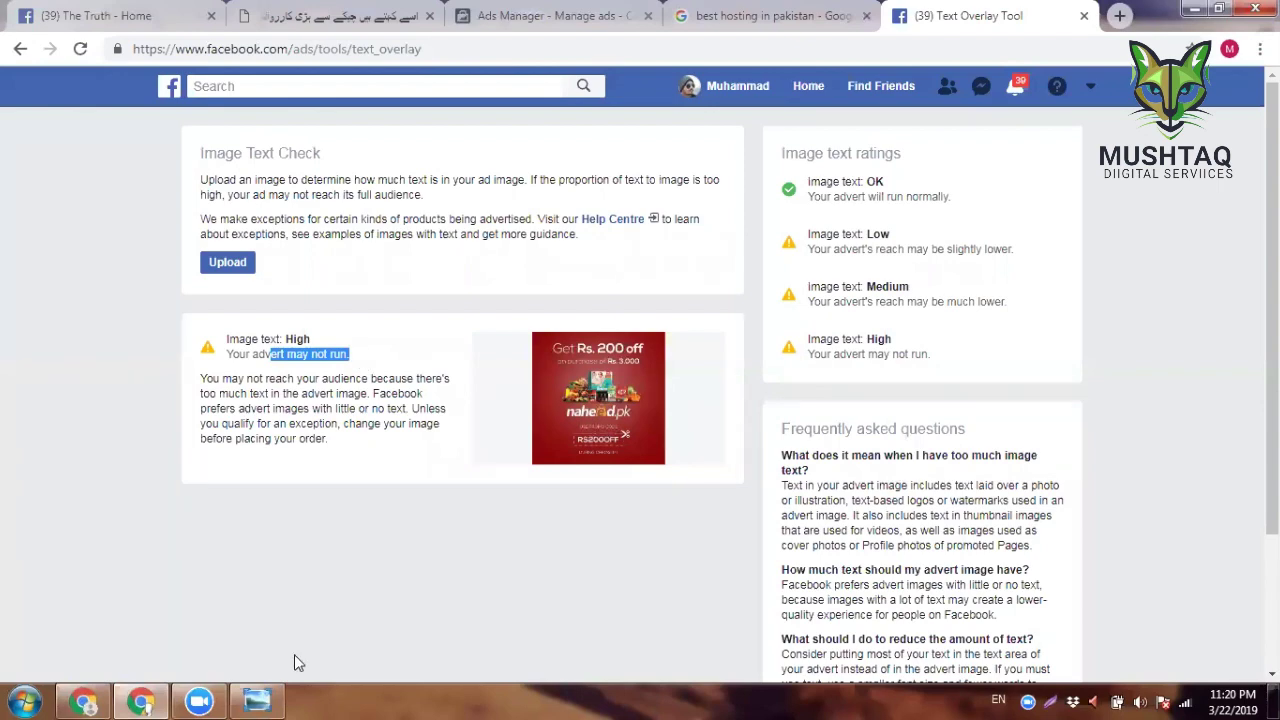
pyautogui.click(266, 698)
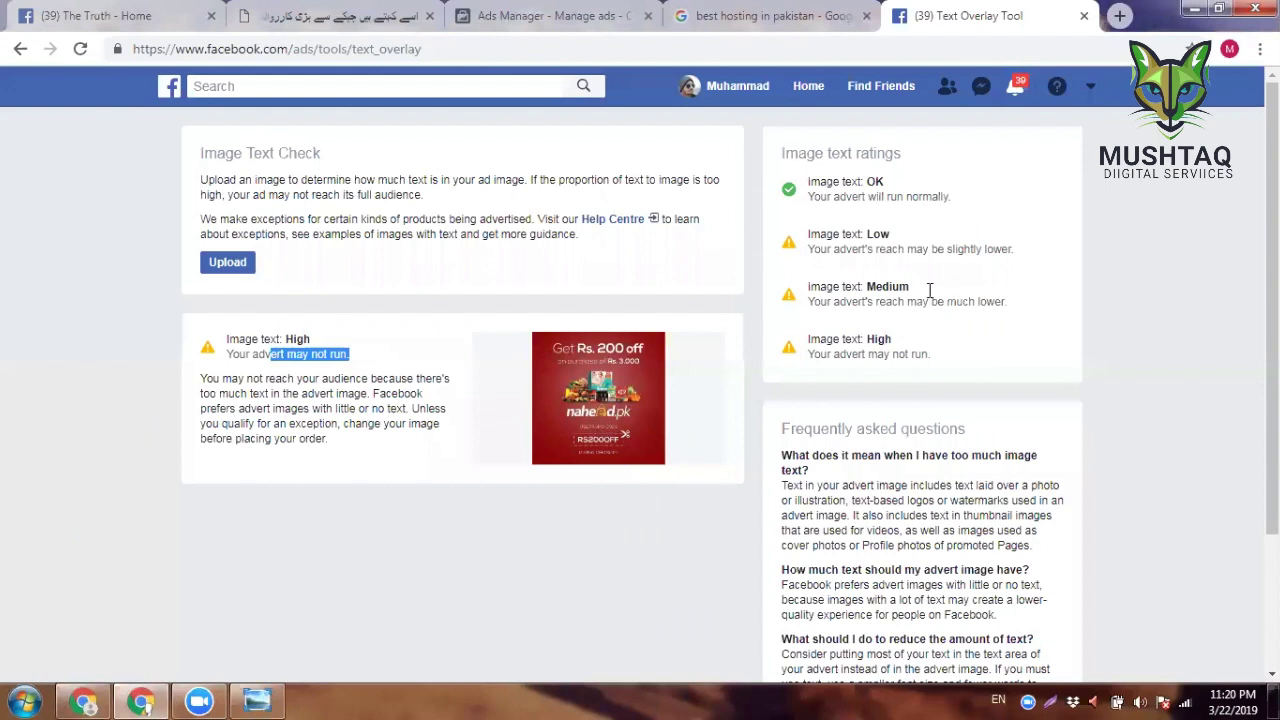
pyautogui.click(20, 70)
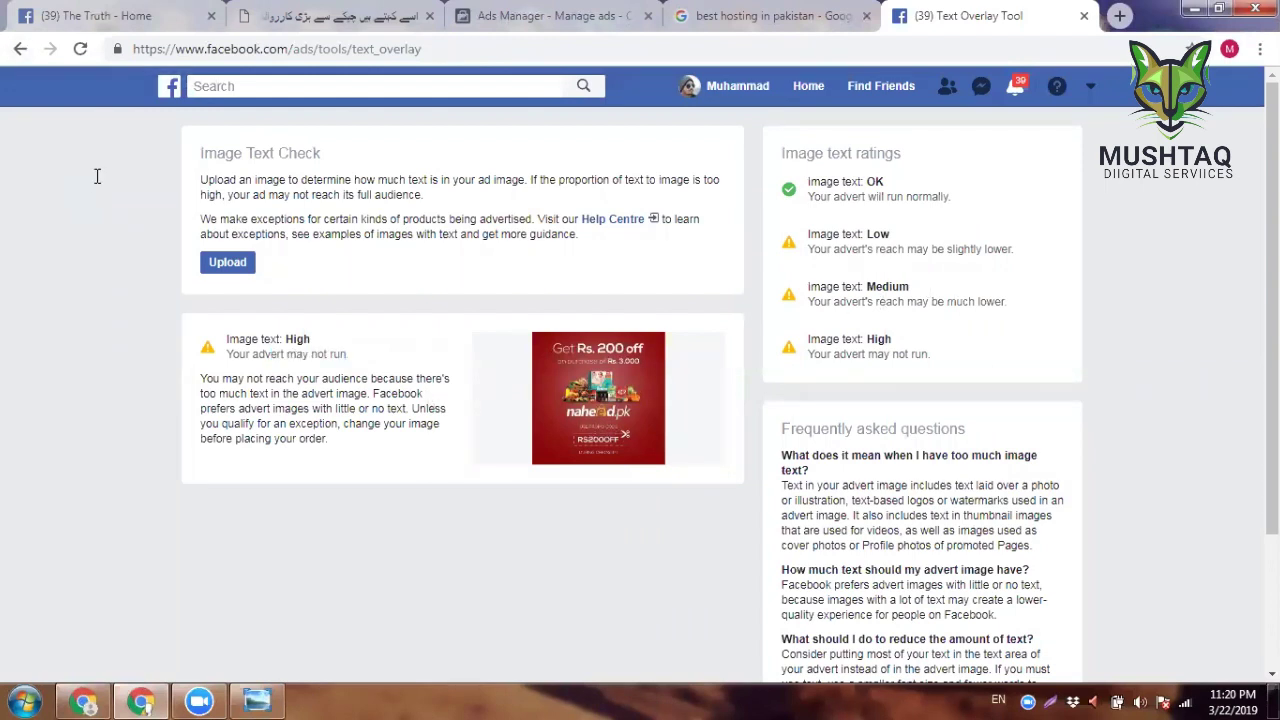
# Step: Confirm the ad draft in Ads Manager to publish the Traffic campaign, and close the news article tab
pyautogui.click(552, 6)
pyautogui.click(1147, 582)
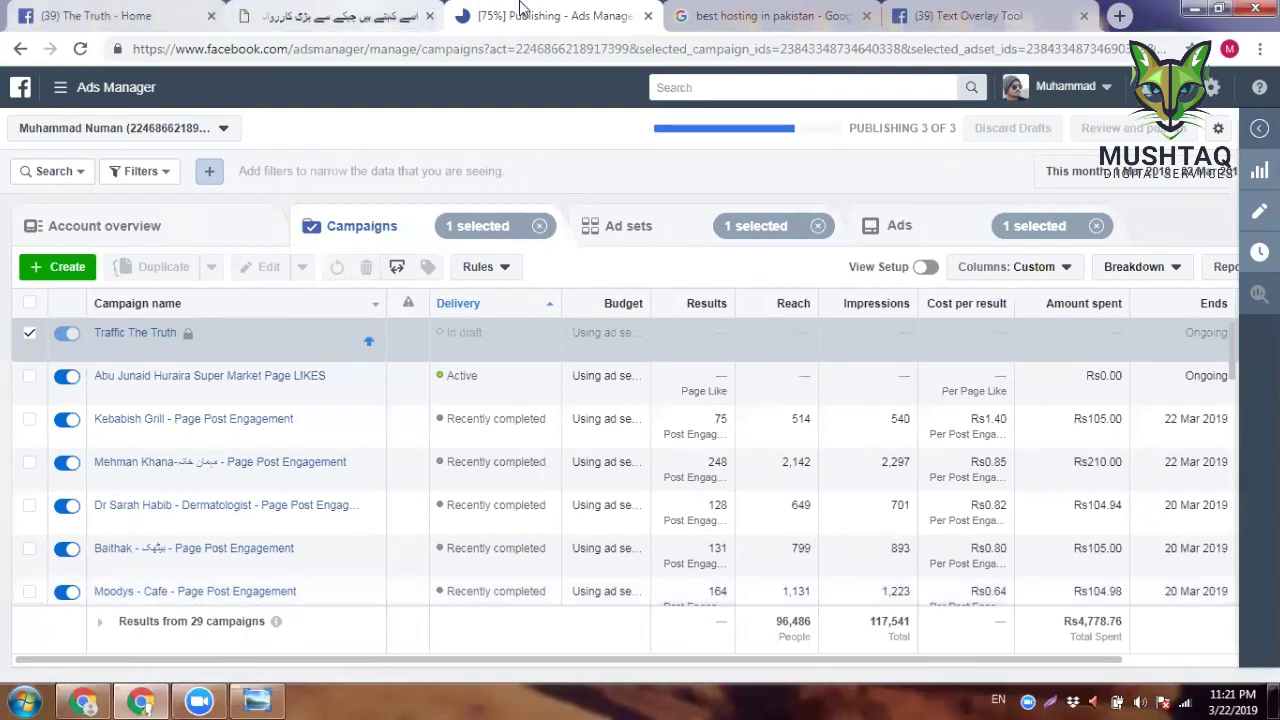
pyautogui.click(430, 16)
# Step: Return to The Truth page and open the list of managed Facebook pages
pyautogui.click(660, 16)
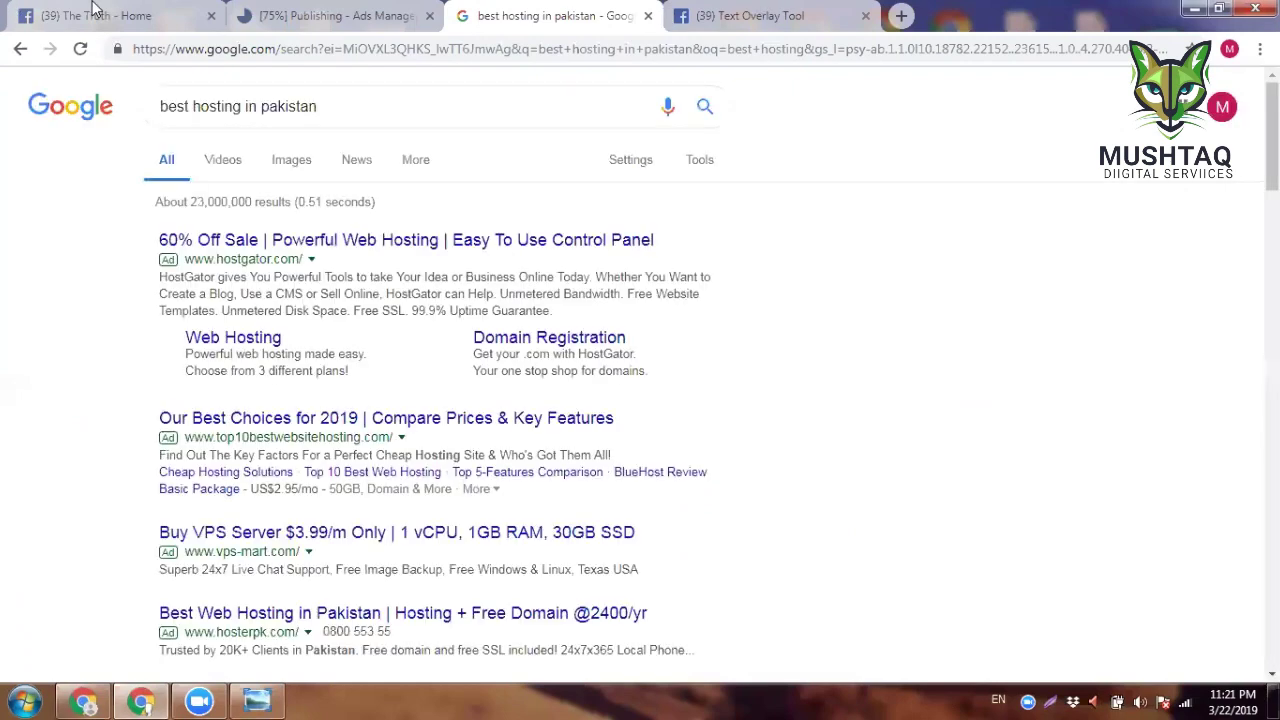
pyautogui.hotkey('ctrl', 'Tab')
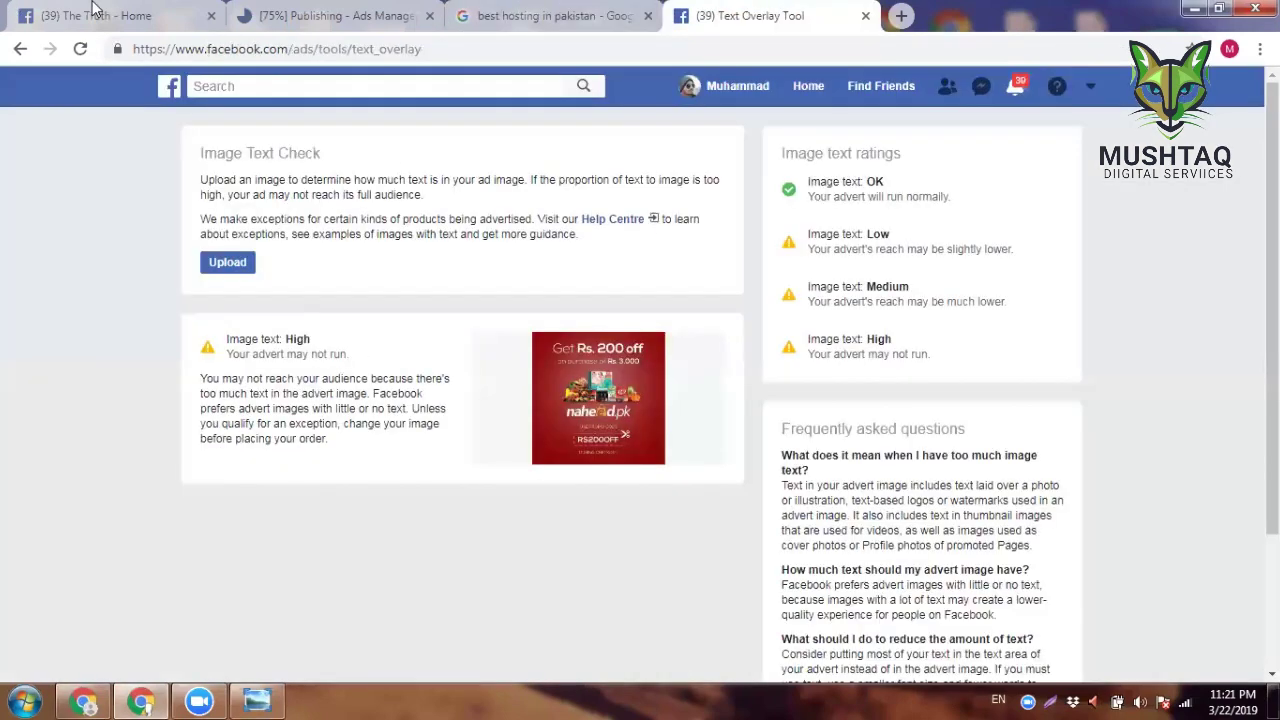
pyautogui.click(93, 10)
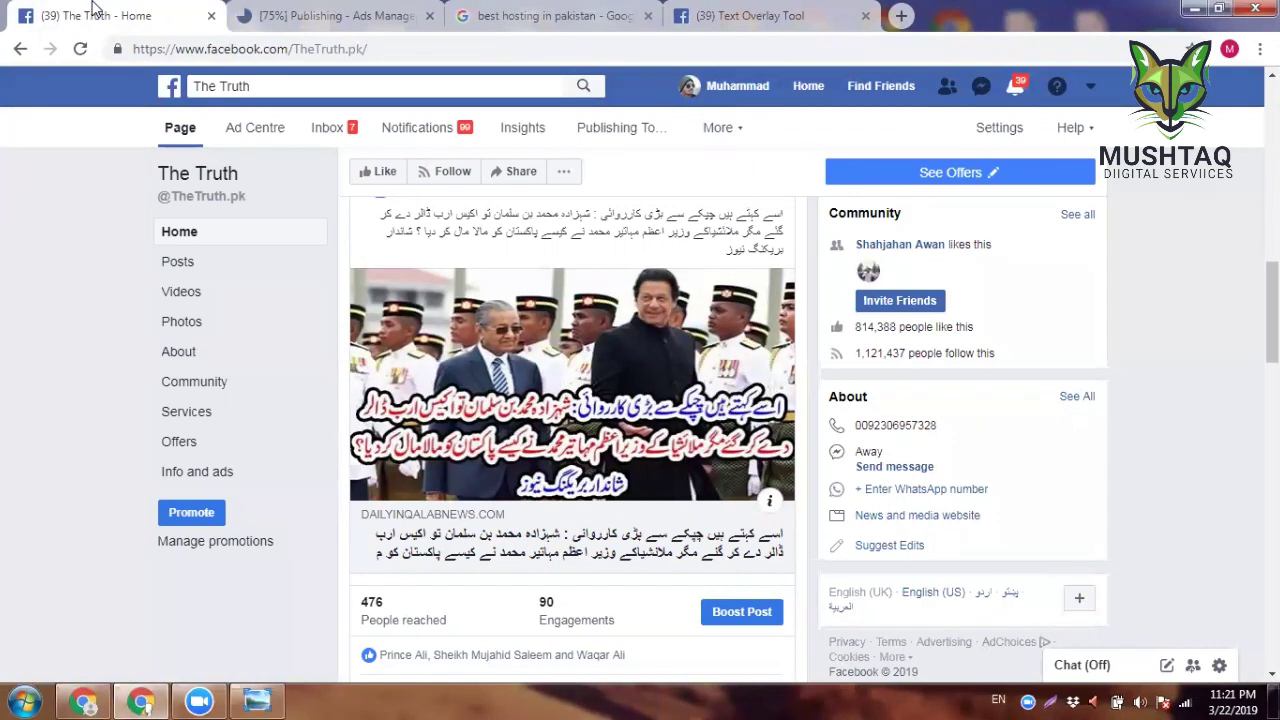
pyautogui.click(1100, 90)
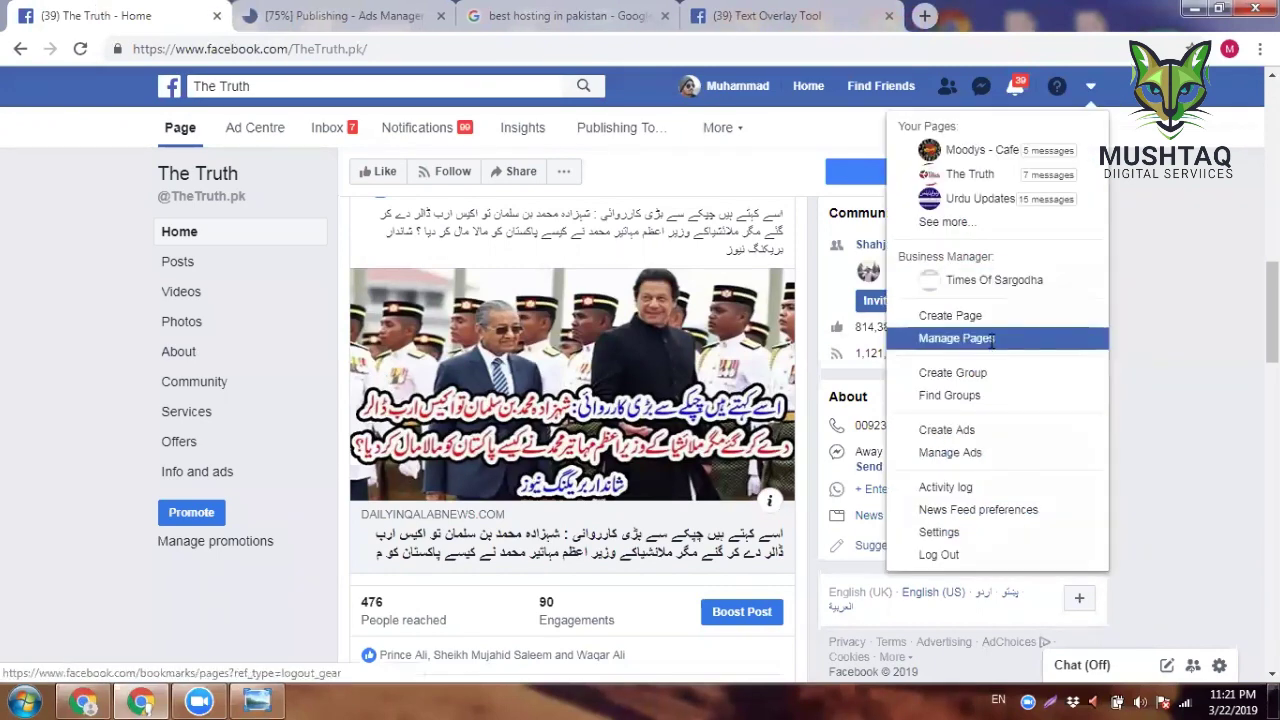
pyautogui.click(930, 334)
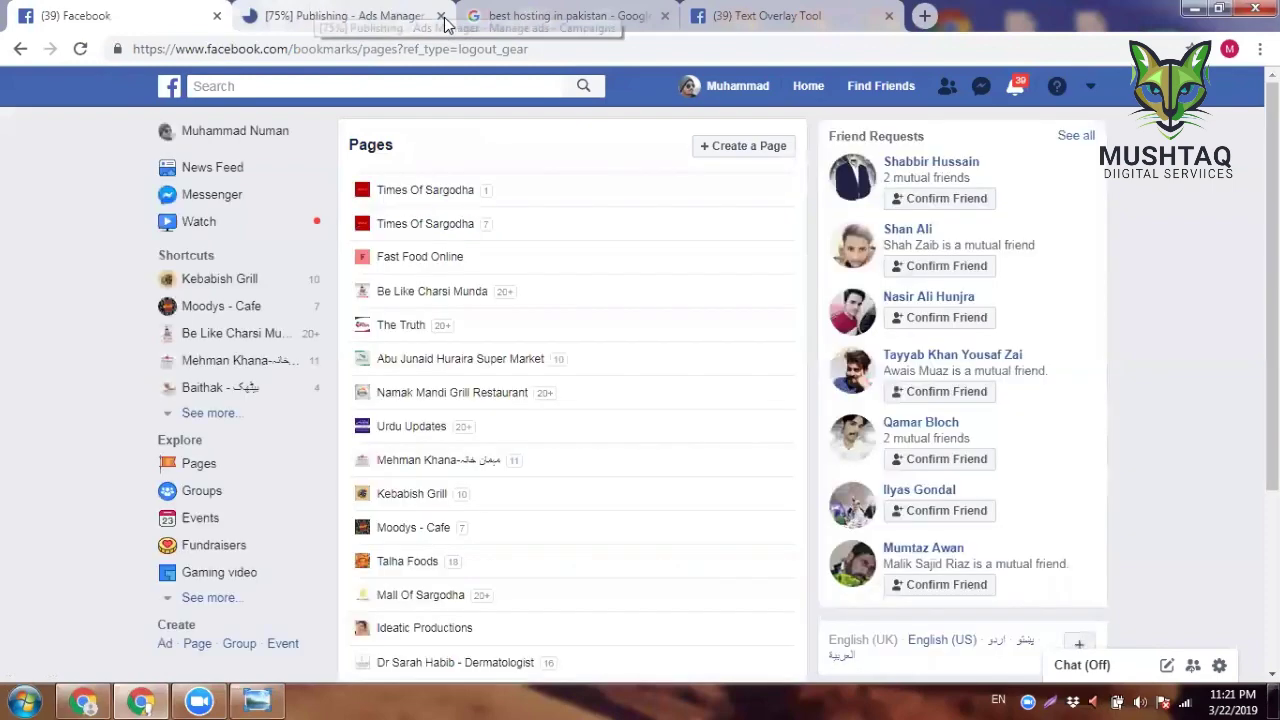
# Step: Close the Ads Manager, Google results and Text Overlay Tool tabs, keeping only the Facebook pages list
pyautogui.click(445, 24)
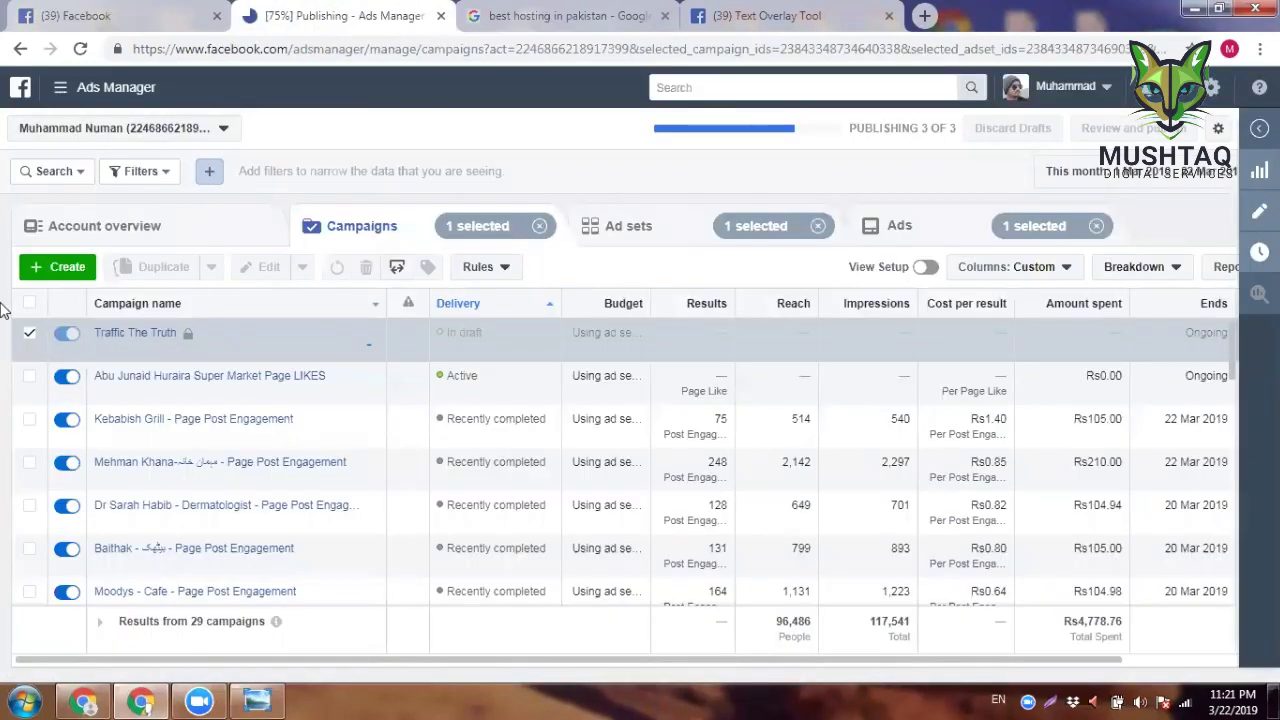
pyautogui.hotkey('ctrl', 'w')
pyautogui.hotkey('ctrl', 'w')
pyautogui.hotkey('ctrl', 'w')
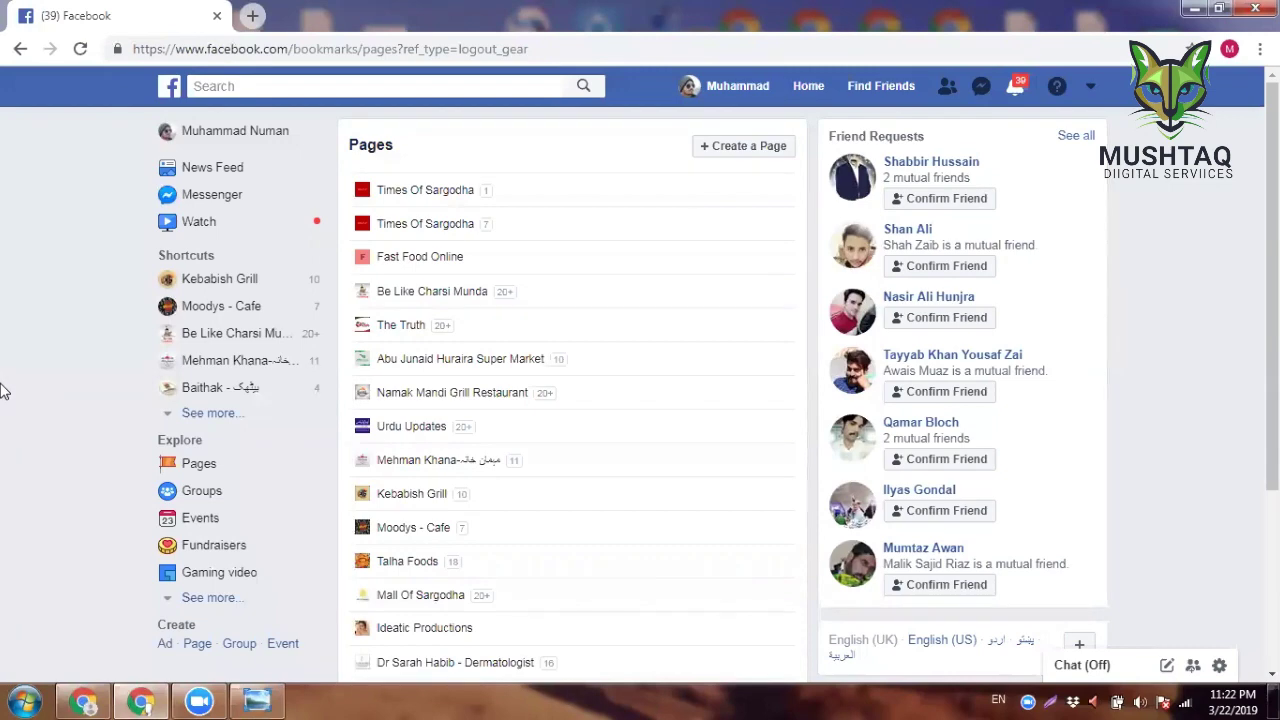
# Step: Open the Moodys - Cafe page from the pages list in a new tab
pyautogui.scroll(-2, 366, 406)
pyautogui.rightClick(451, 312)
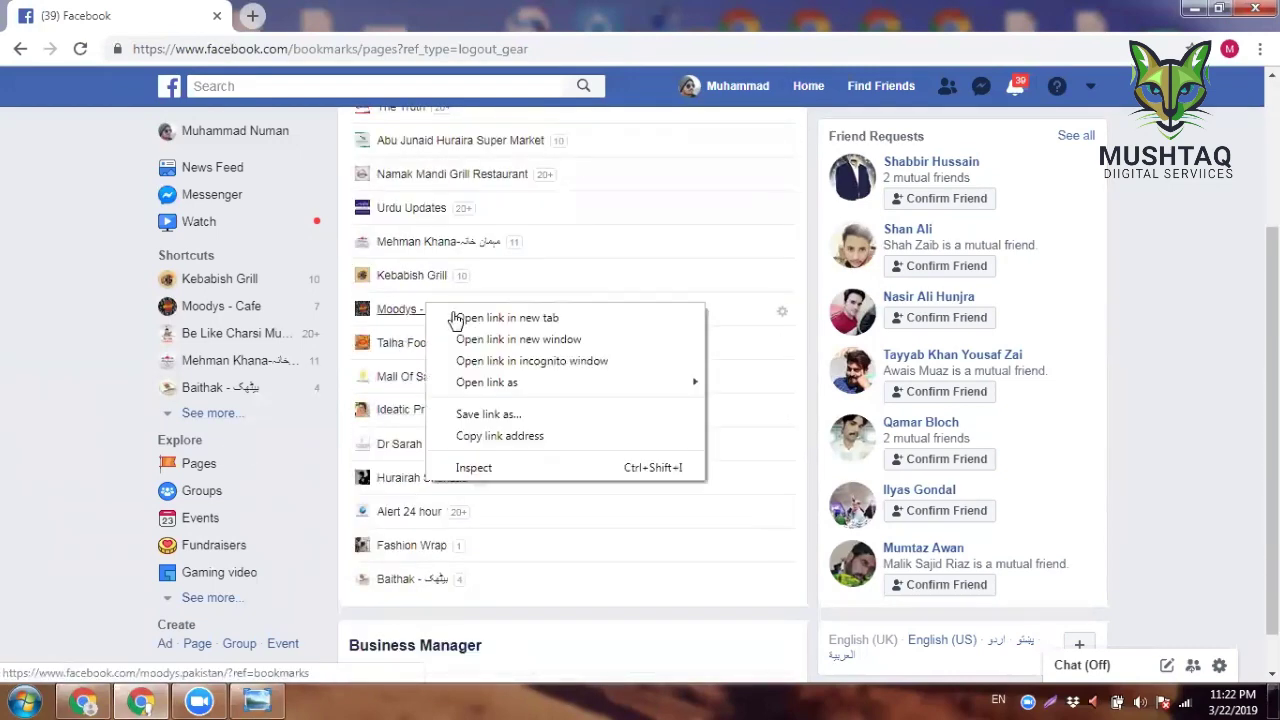
pyautogui.click(460, 322)
pyautogui.scroll(3, 453, 314)
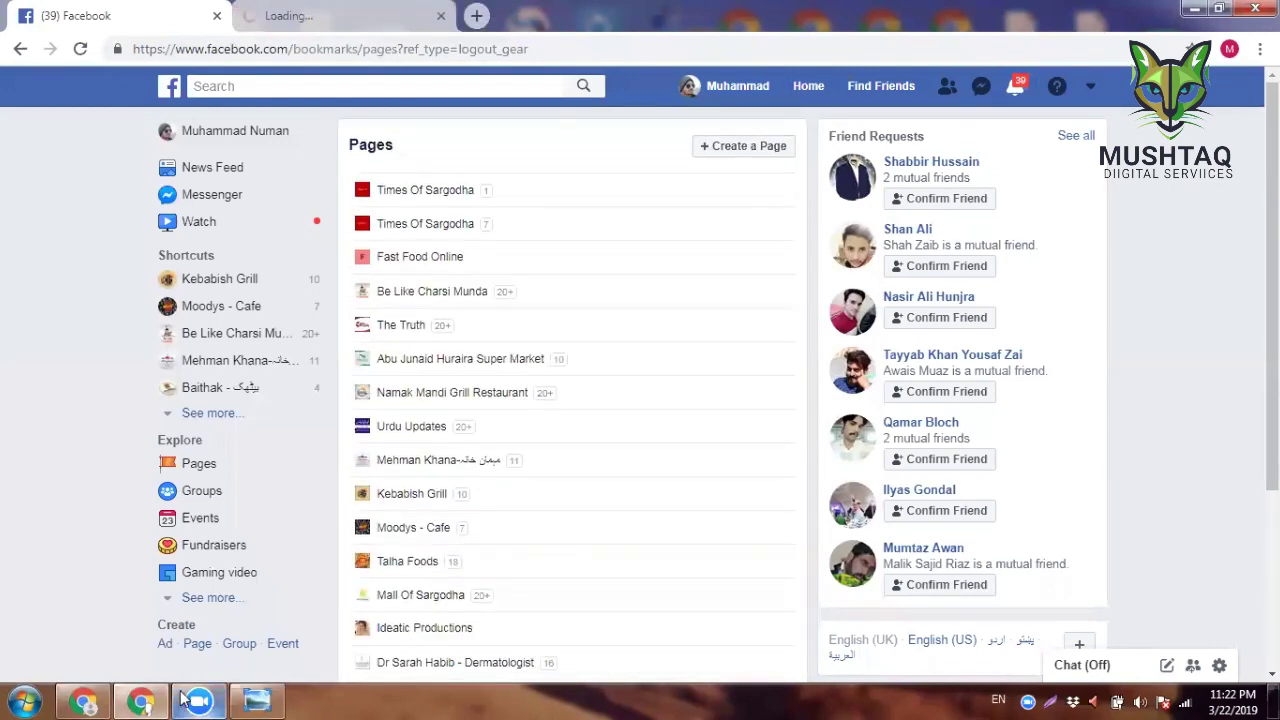
pyautogui.scroll(-3, 220, 590)
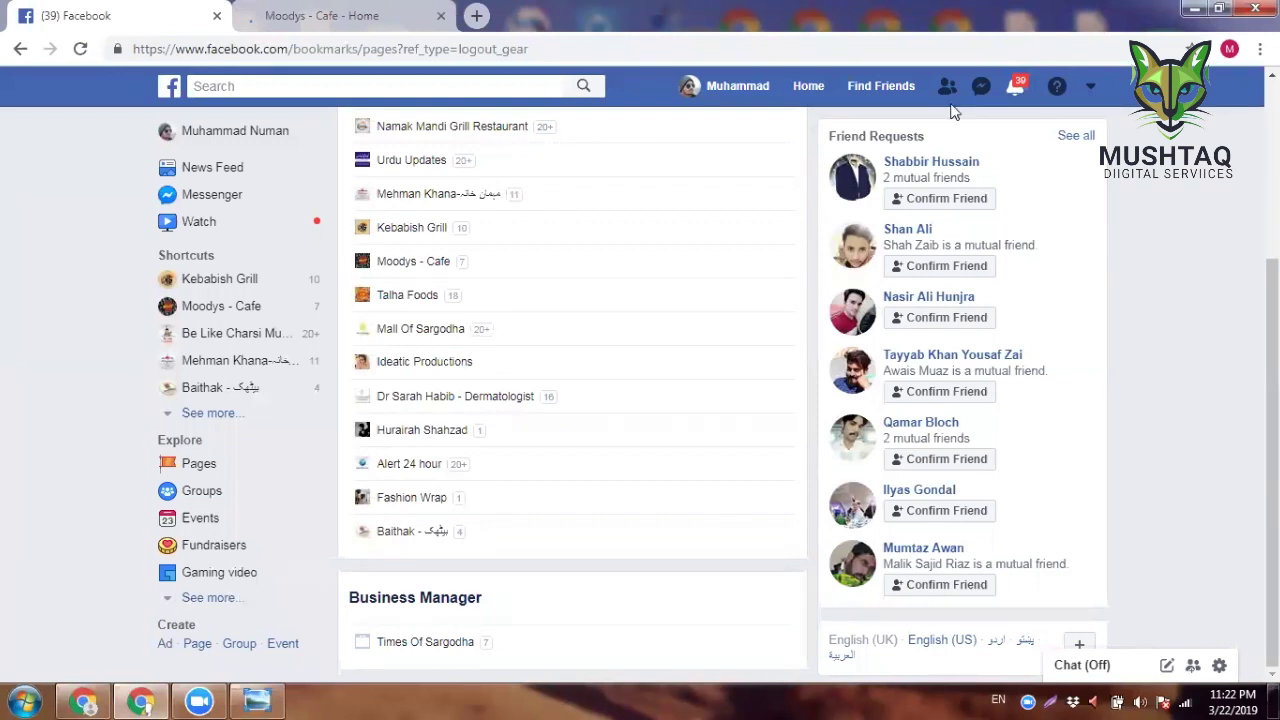
# Step: Open Manage Ads in a new tab and display the ad accounts list
pyautogui.click(1090, 86)
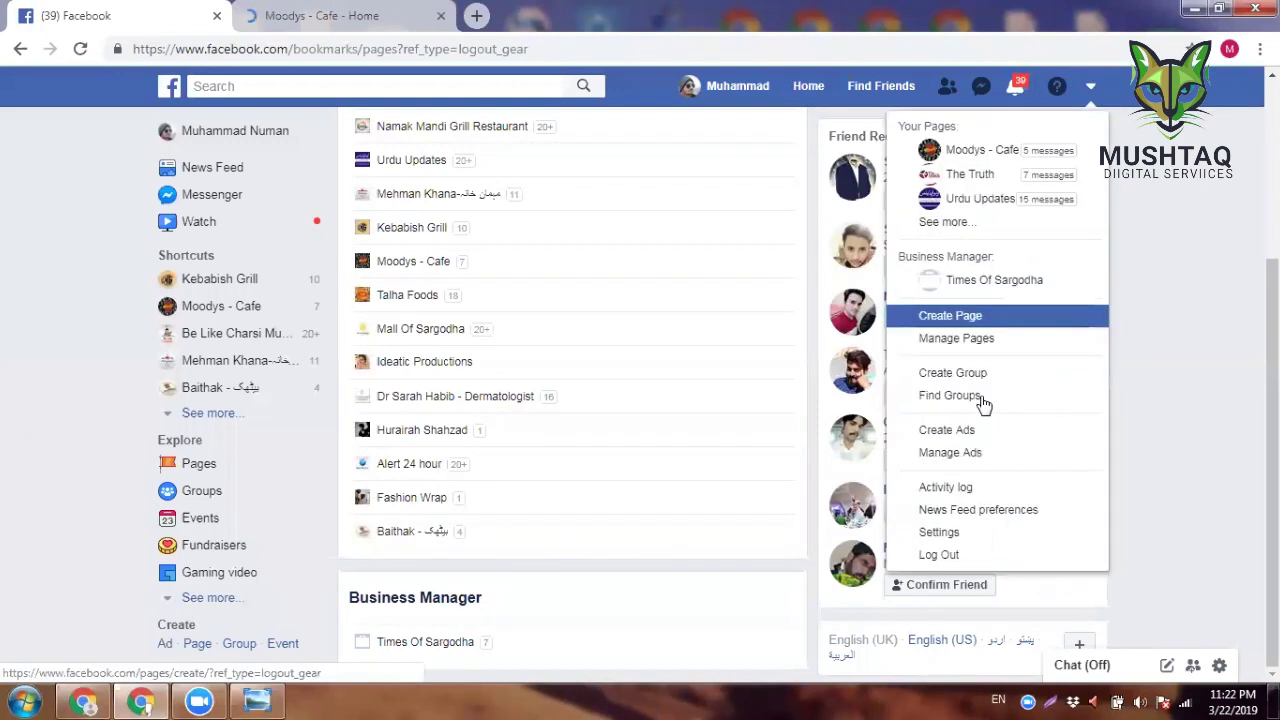
pyautogui.rightClick(973, 458)
pyautogui.click(1020, 474)
pyautogui.click(566, 8)
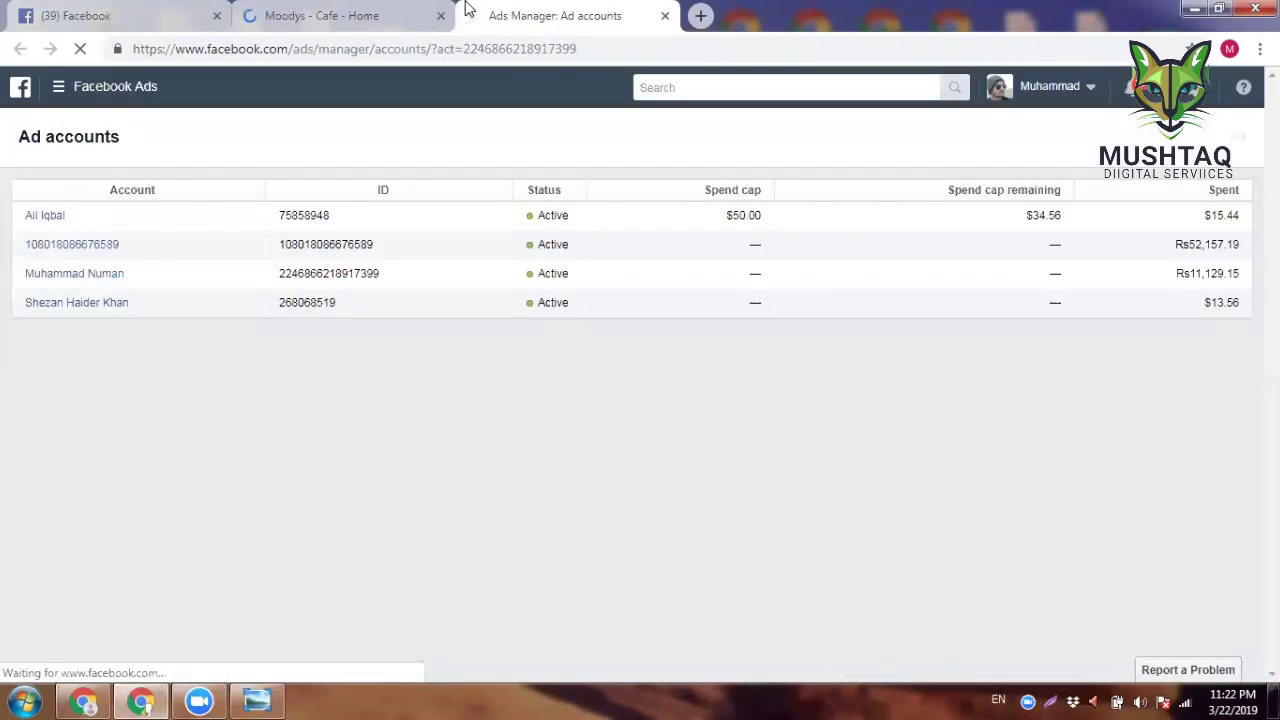
# Step: Find the website link in the About section of the Moodys - Cafe page and open it in a new tab
pyautogui.click(346, 10)
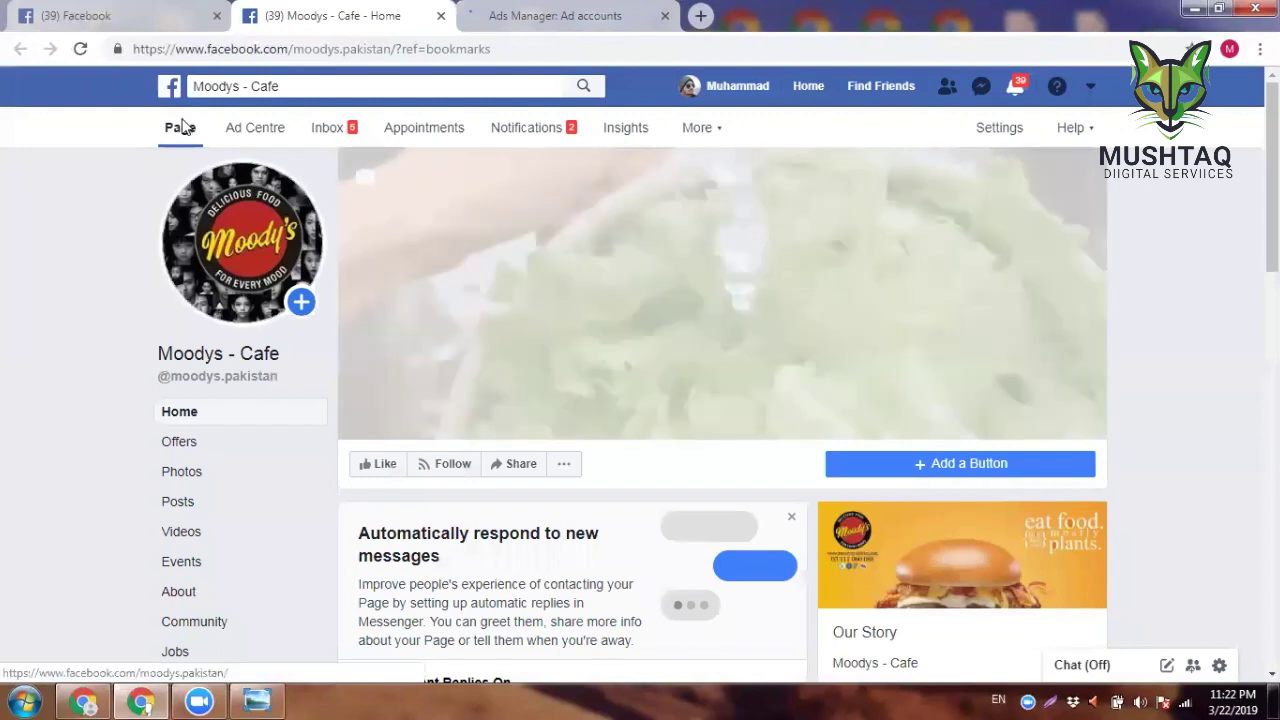
pyautogui.click(183, 127)
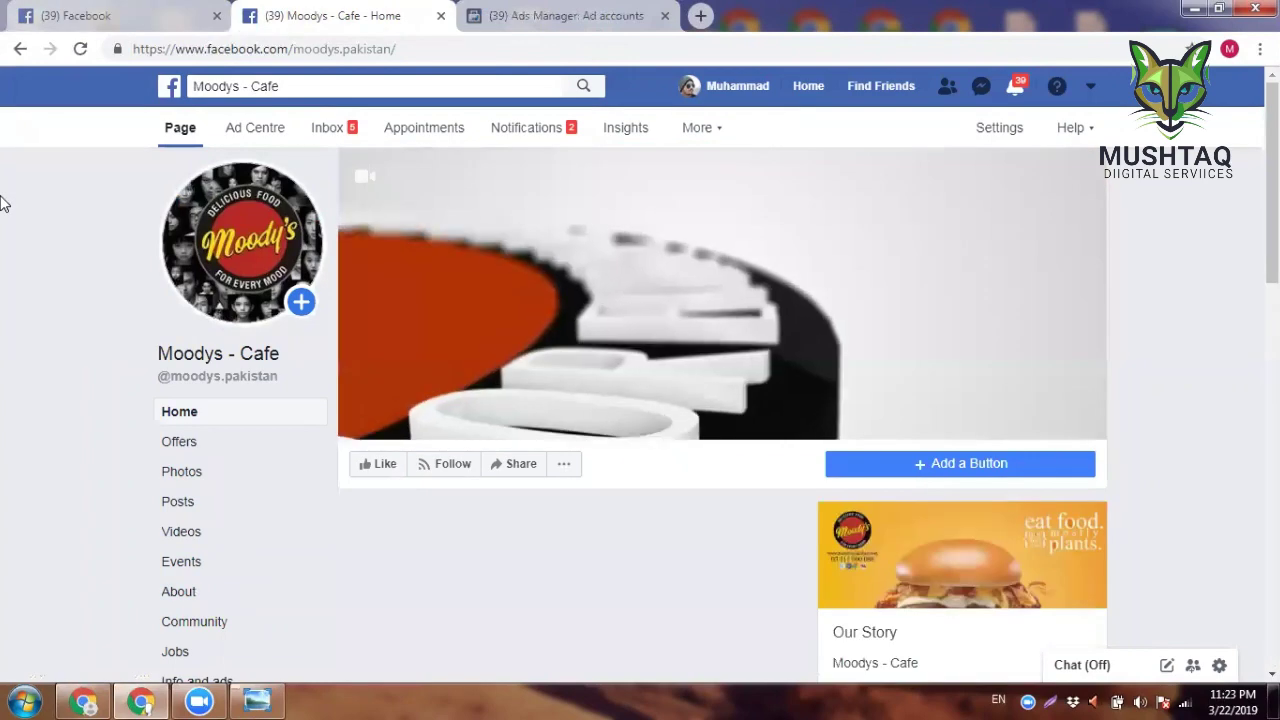
pyautogui.scroll(-2, 3, 203)
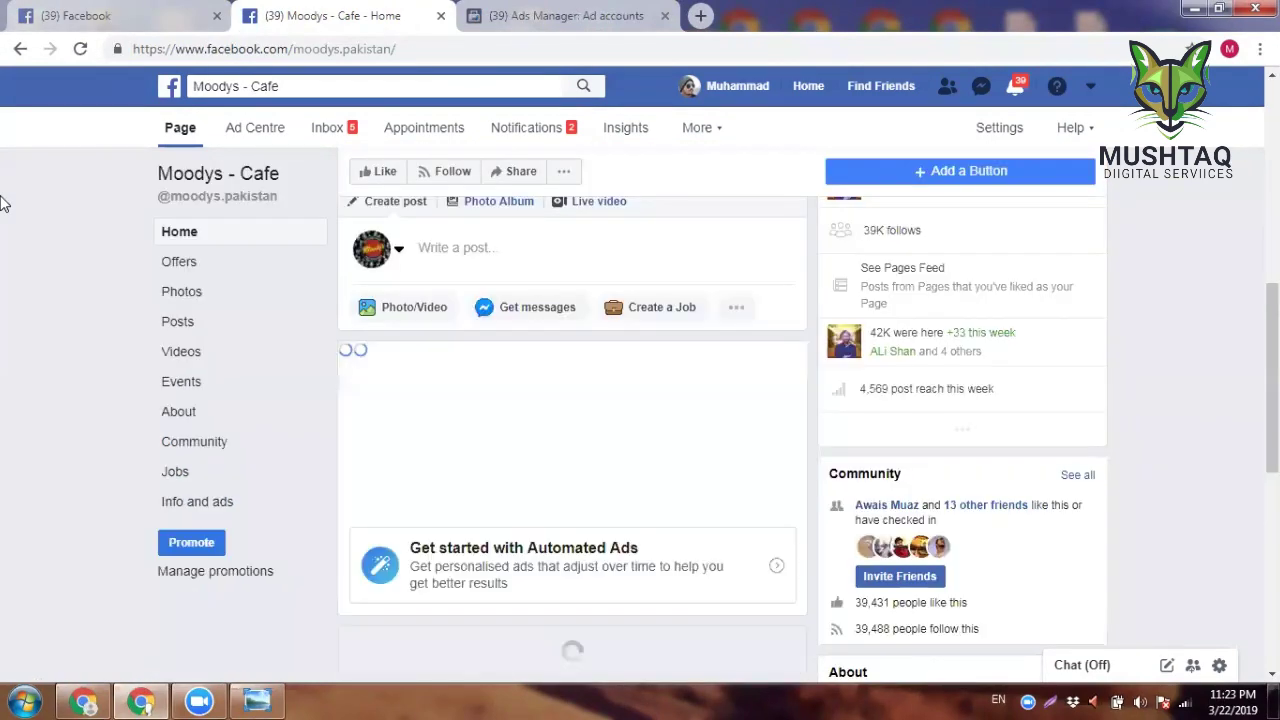
pyautogui.scroll(-2, 3, 203)
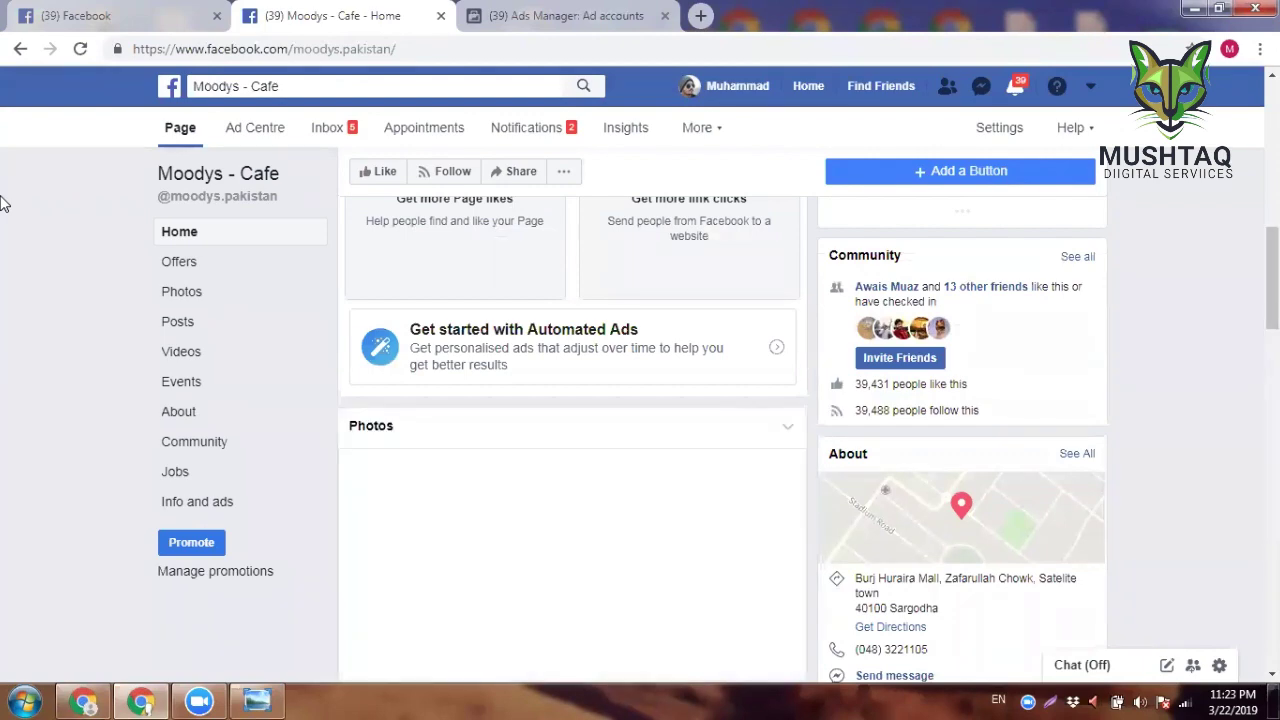
pyautogui.scroll(-1, 3, 203)
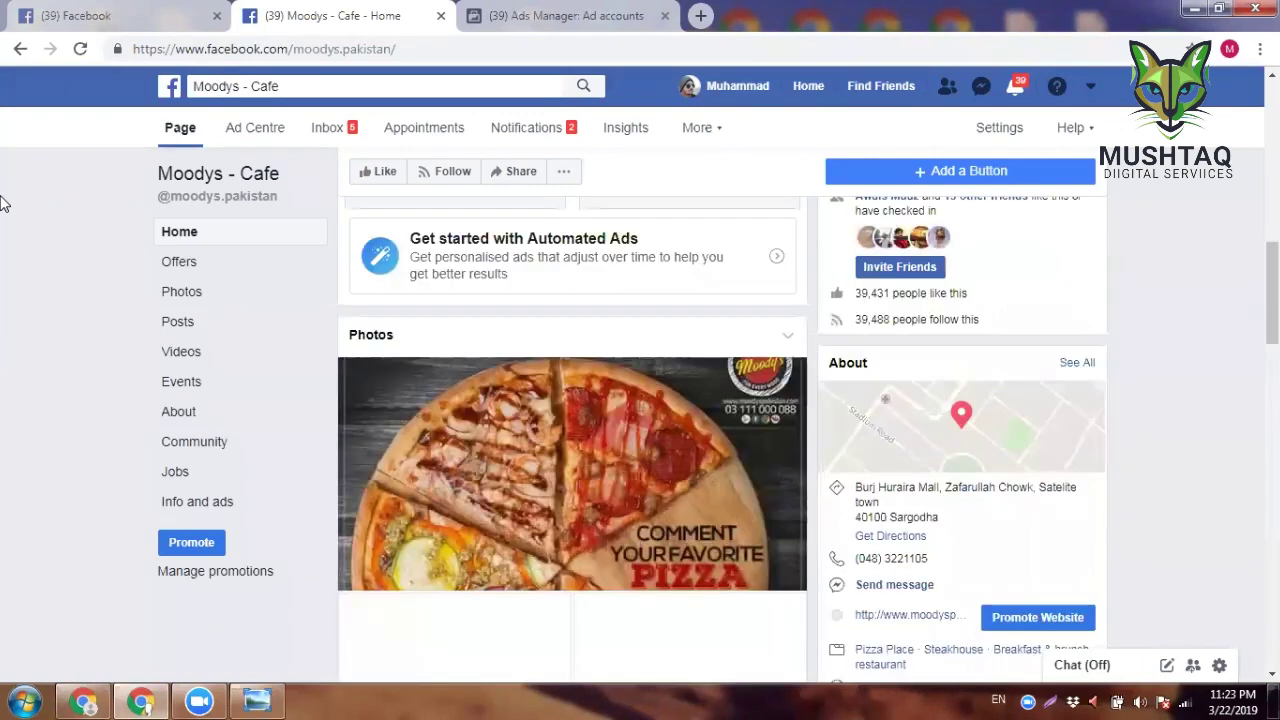
pyautogui.scroll(-5, 914, 409)
pyautogui.scroll(4, 923, 491)
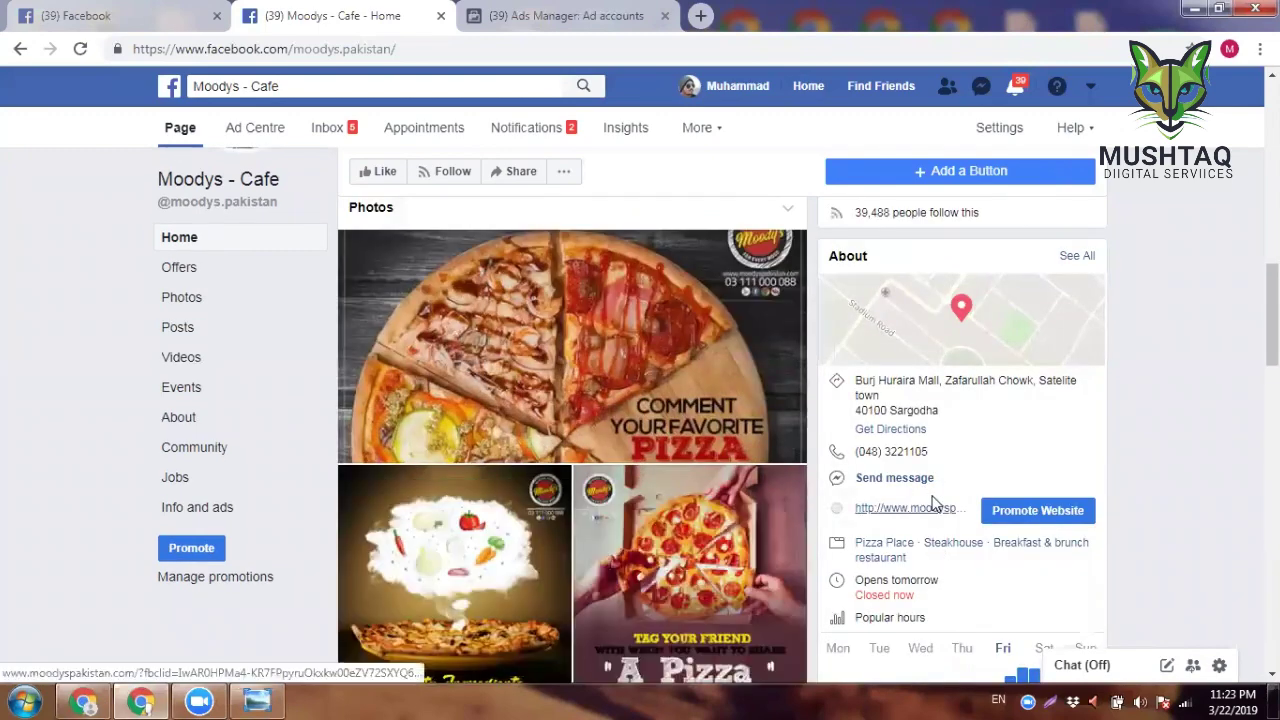
pyautogui.rightClick(993, 345)
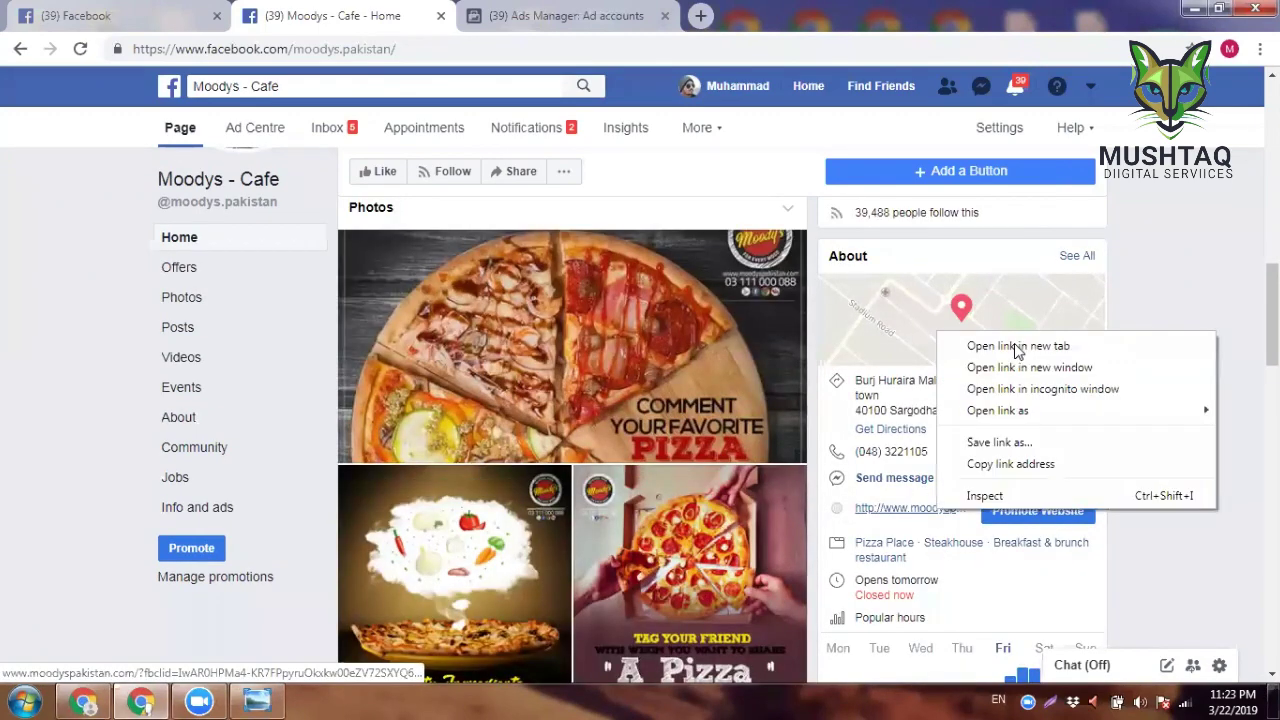
pyautogui.click(1010, 345)
# Step: Look over the Moodys - Cafe page and the Moody's website homepage, and follow the homepage's Order Food Now link
pyautogui.scroll(4, 15, 302)
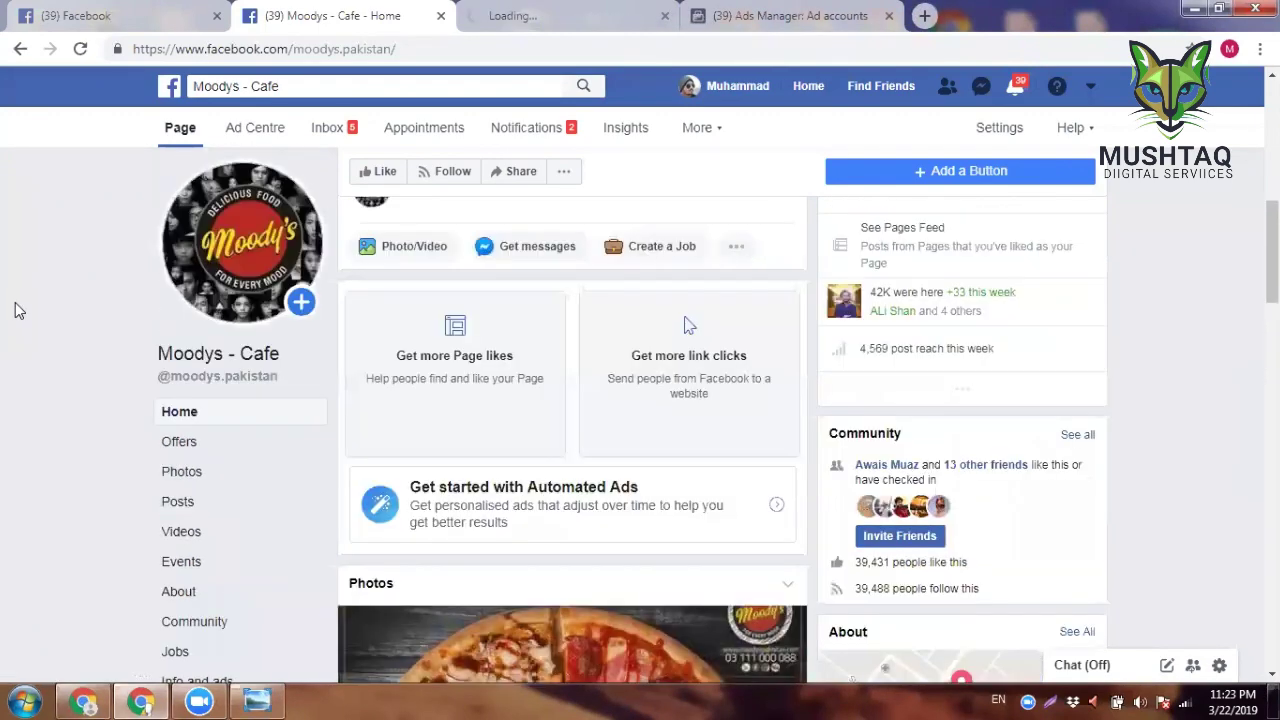
pyautogui.scroll(3, 15, 302)
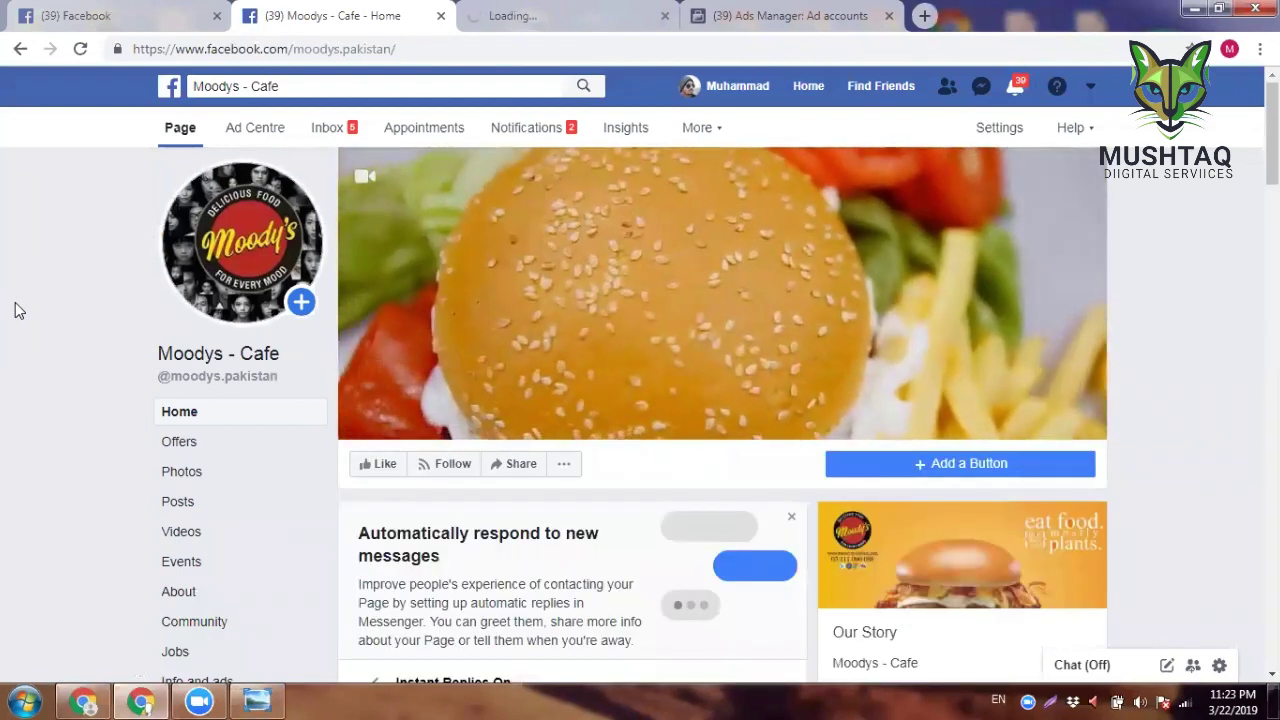
pyautogui.click(645, 8)
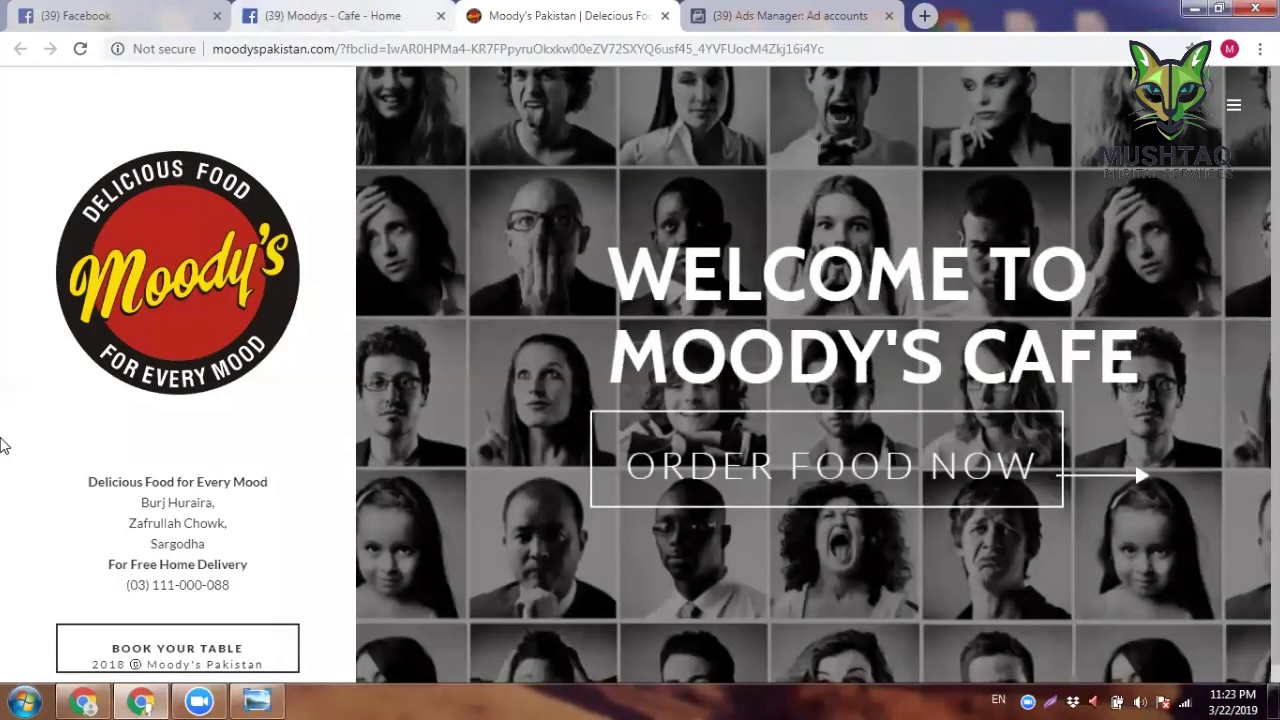
pyautogui.click(333, 16)
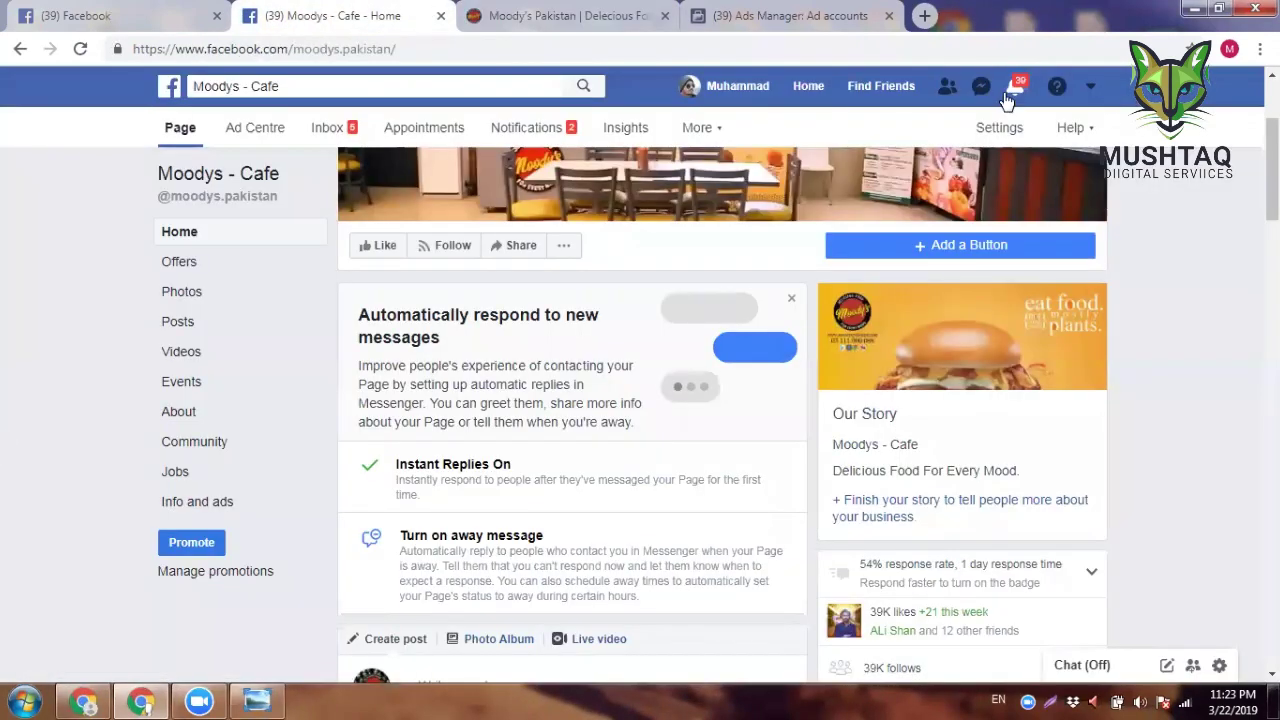
pyautogui.scroll(3, 3, 461)
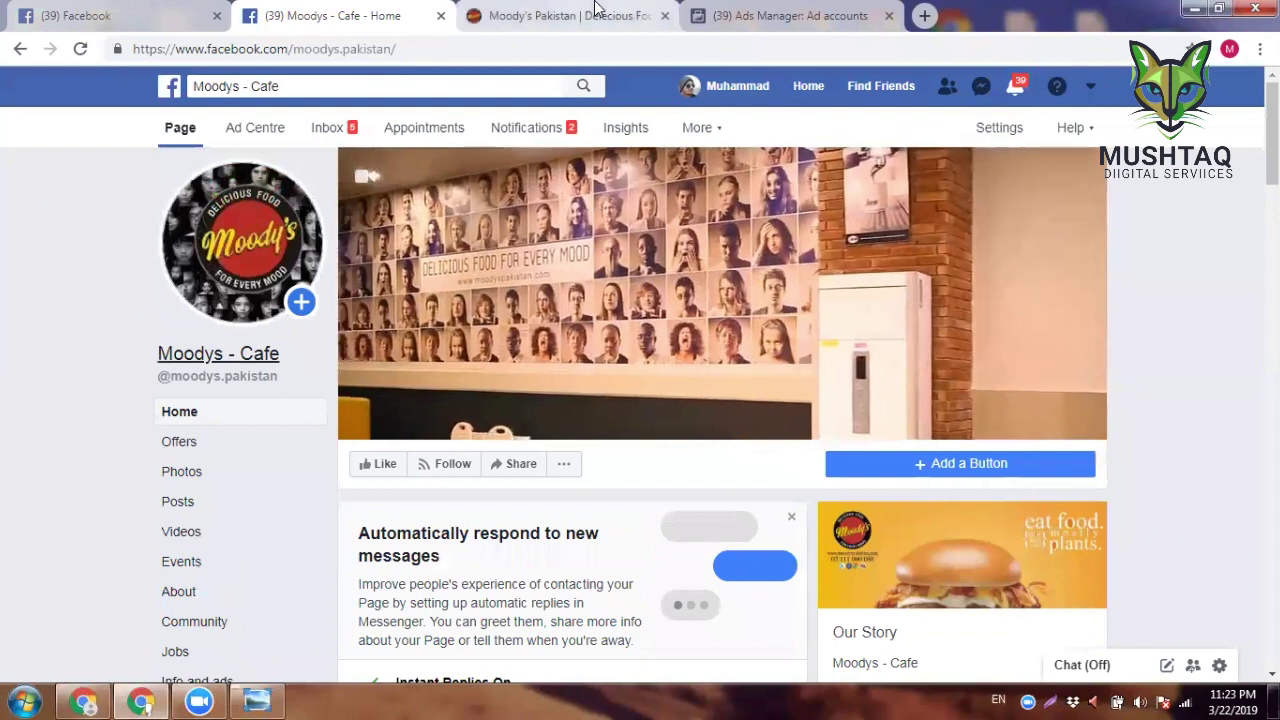
pyautogui.hotkey('ctrl', 'Tab')
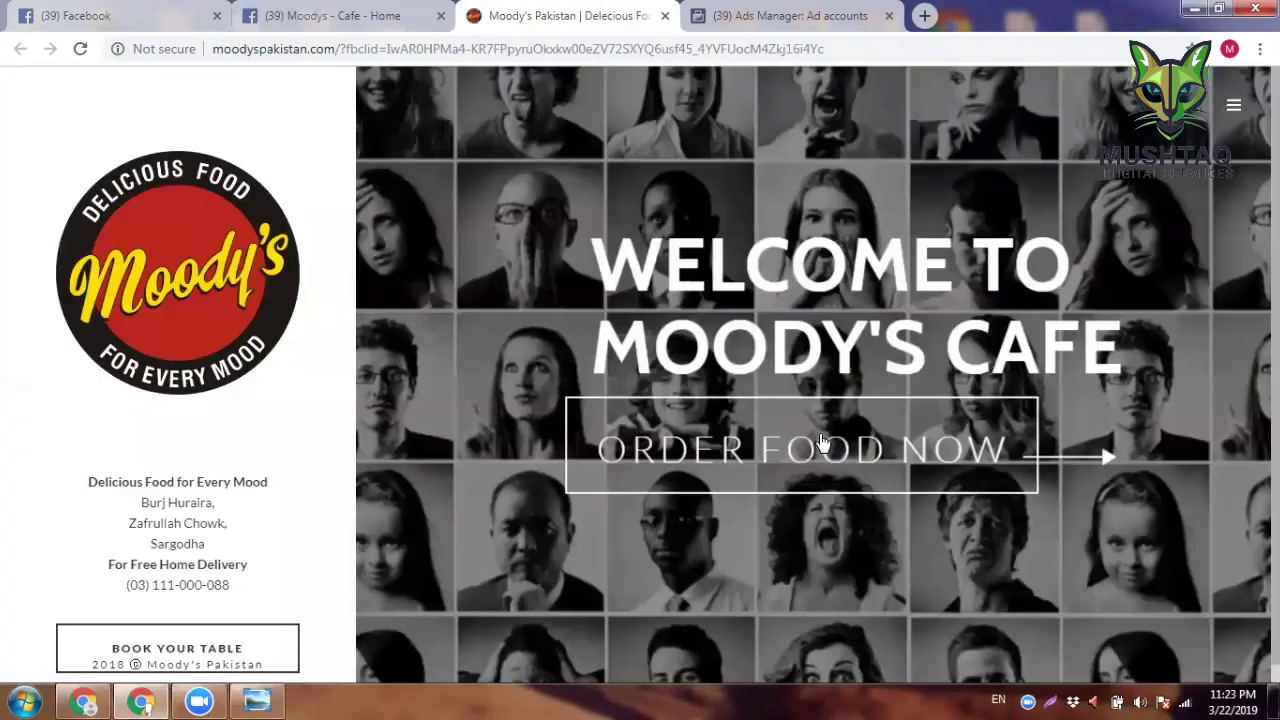
pyautogui.click(820, 443)
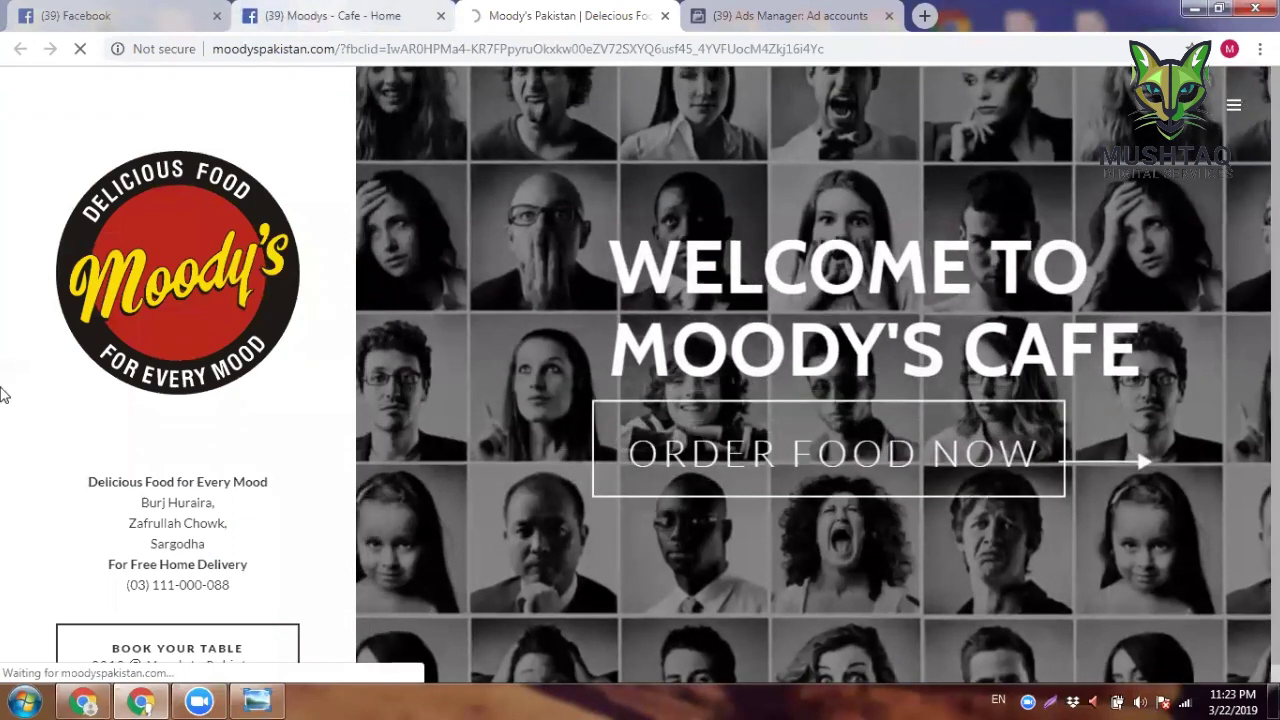
# Step: Locate the pinned "Order your favorite food" post on the Moodys - Cafe Facebook page
pyautogui.hotkey('ctrl', 'shift', 'Tab')
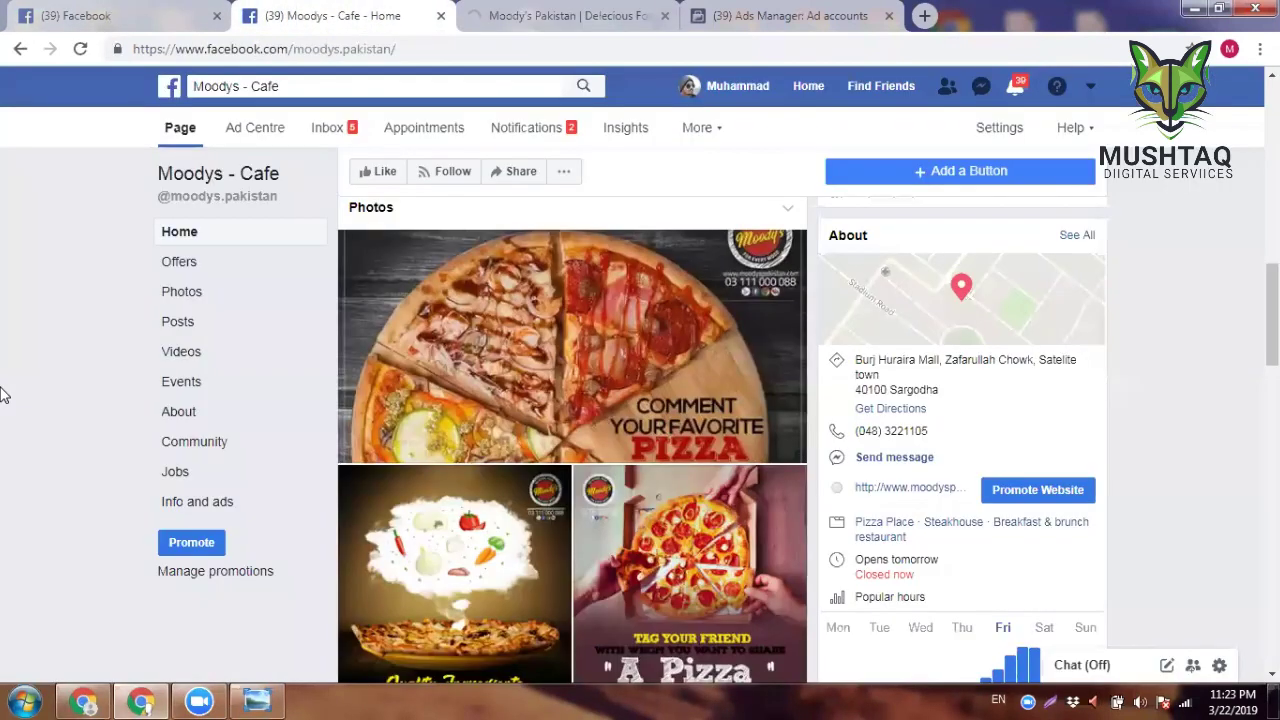
pyautogui.scroll(-6, 8, 391)
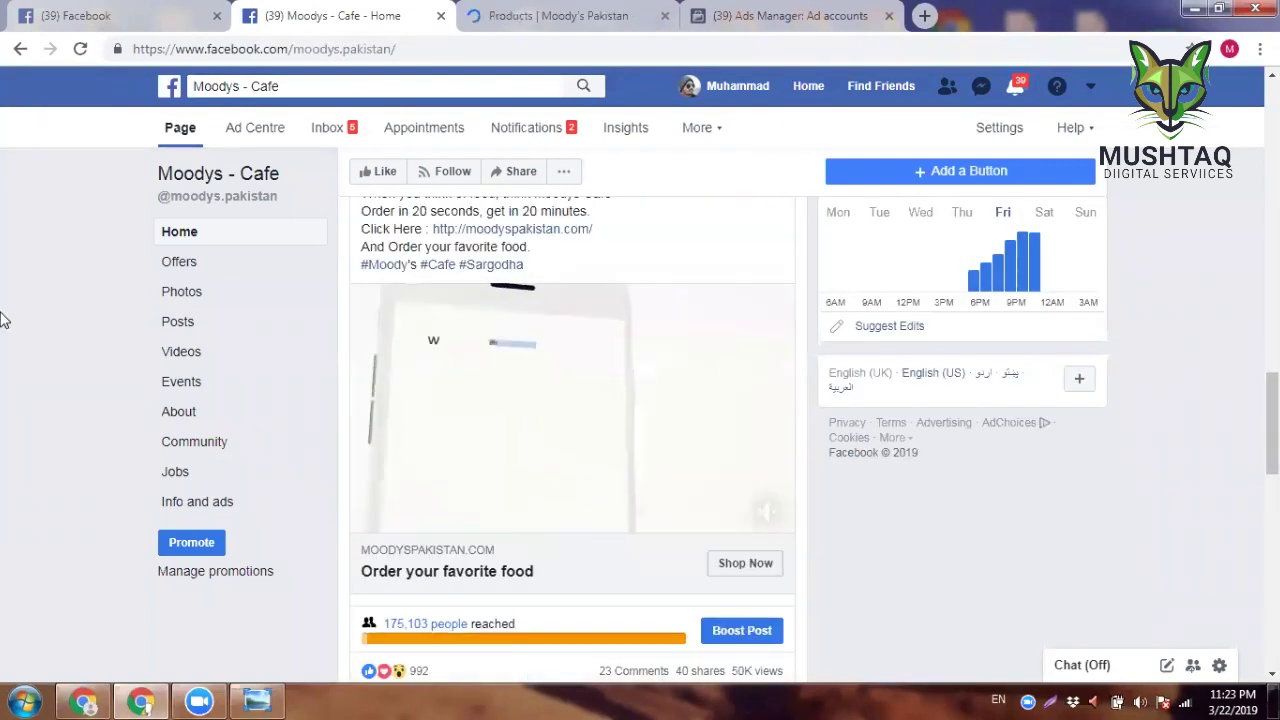
pyautogui.scroll(2, 5, 320)
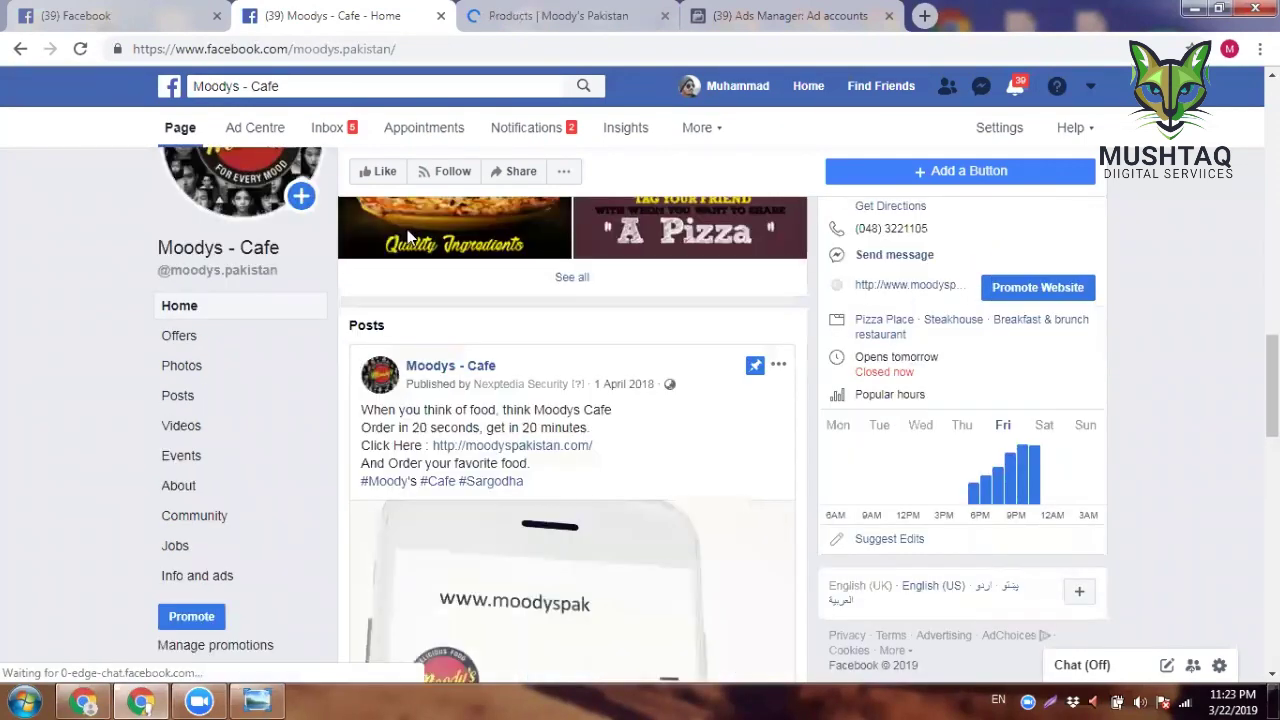
# Step: Browse the Burgers section of the Moody's website menu
pyautogui.hotkey('ctrl', 'Tab')
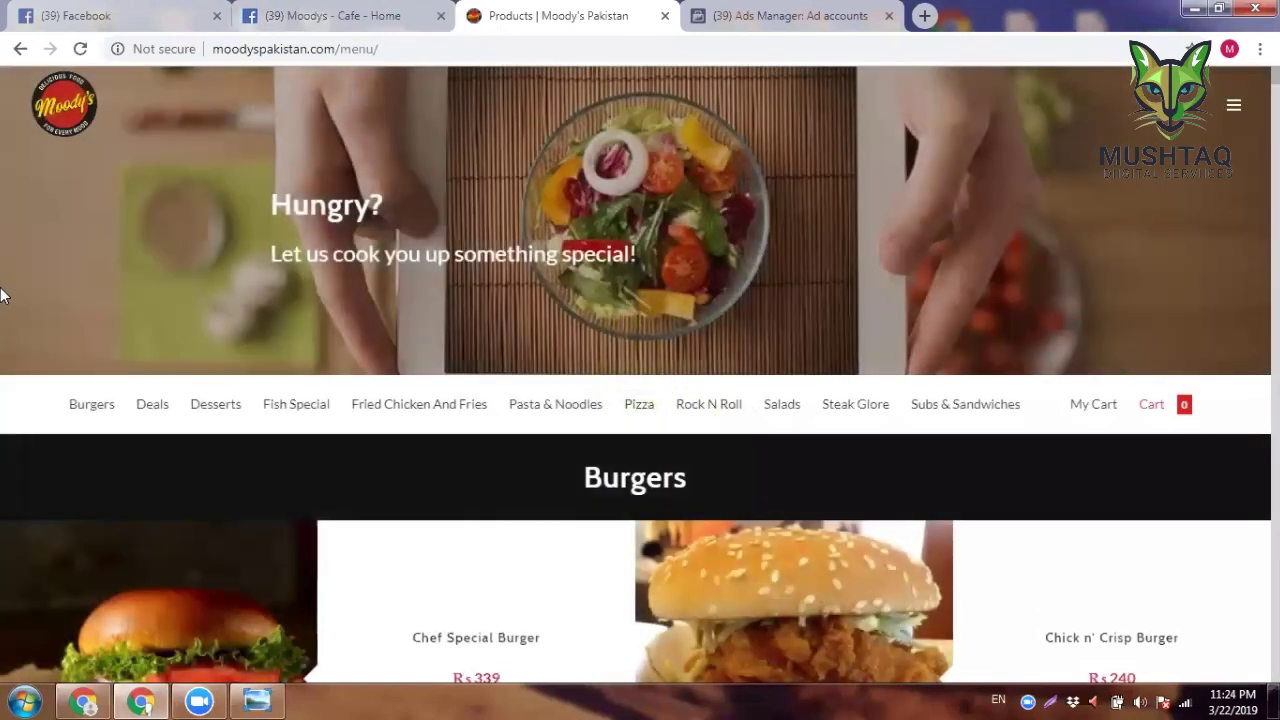
pyautogui.scroll(-2, 4, 296)
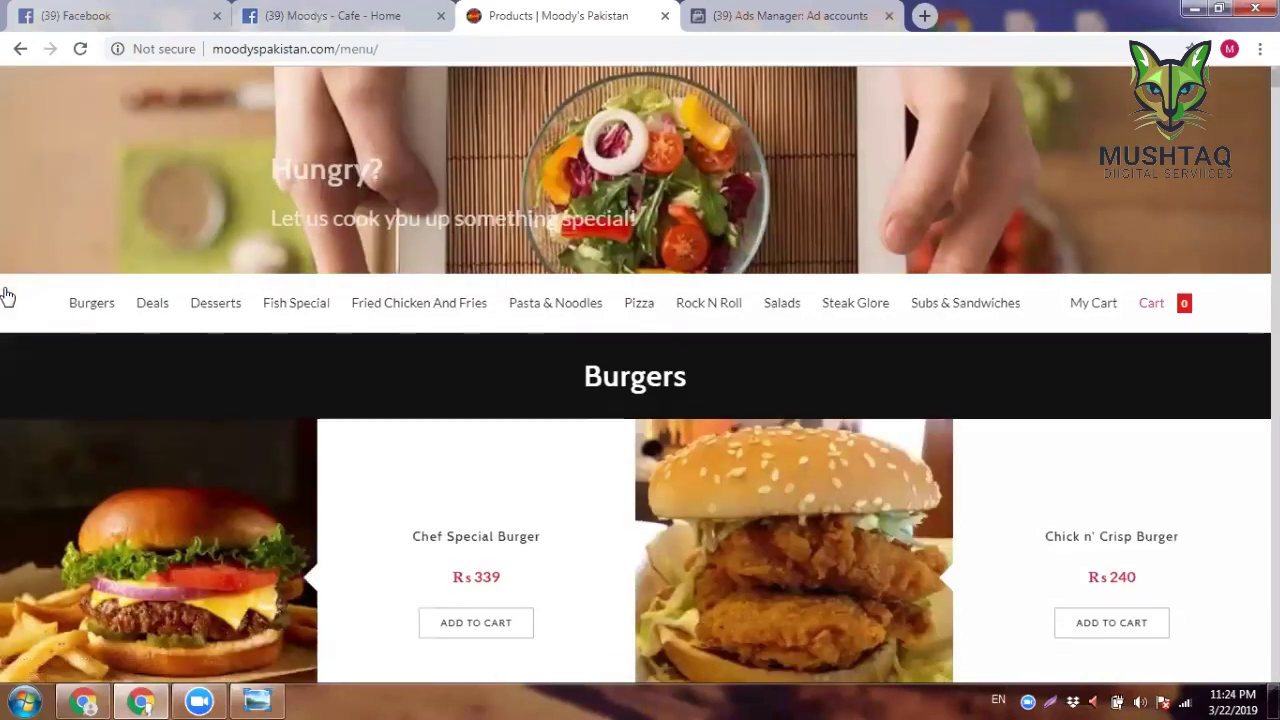
pyautogui.scroll(-1, 4, 296)
pyautogui.scroll(-3, 409, 9)
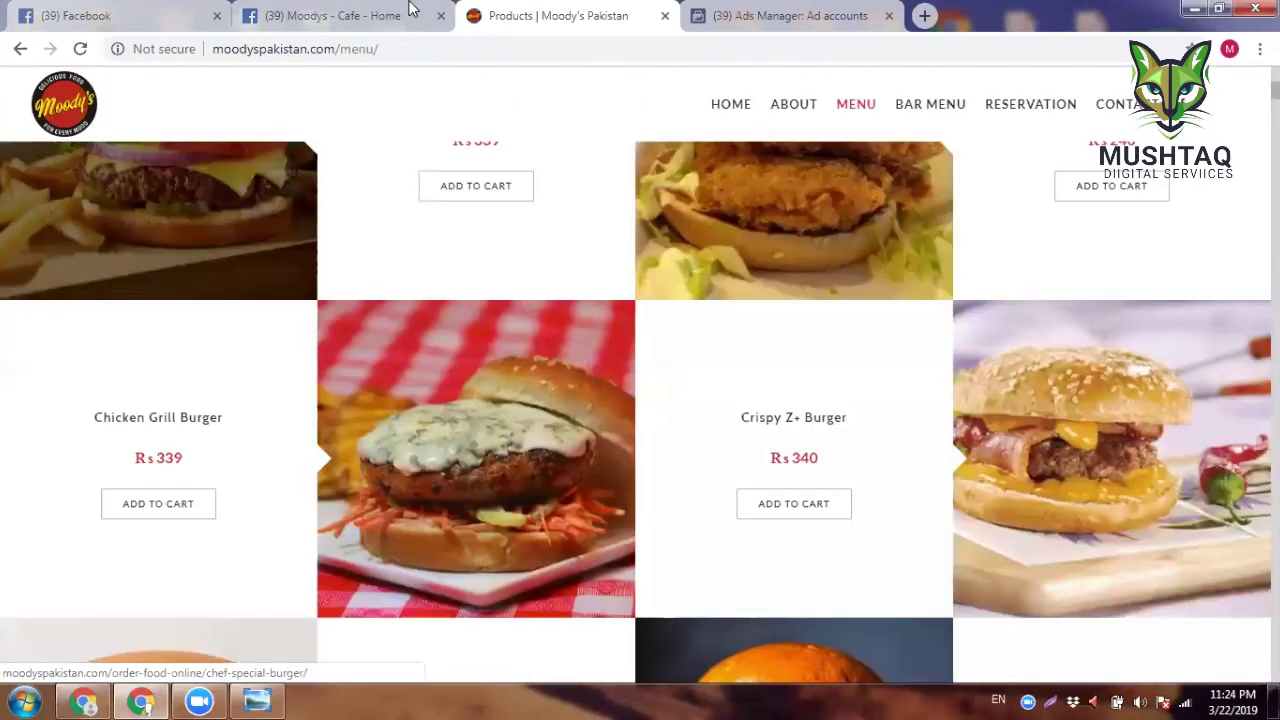
pyautogui.scroll(-2, 409, 9)
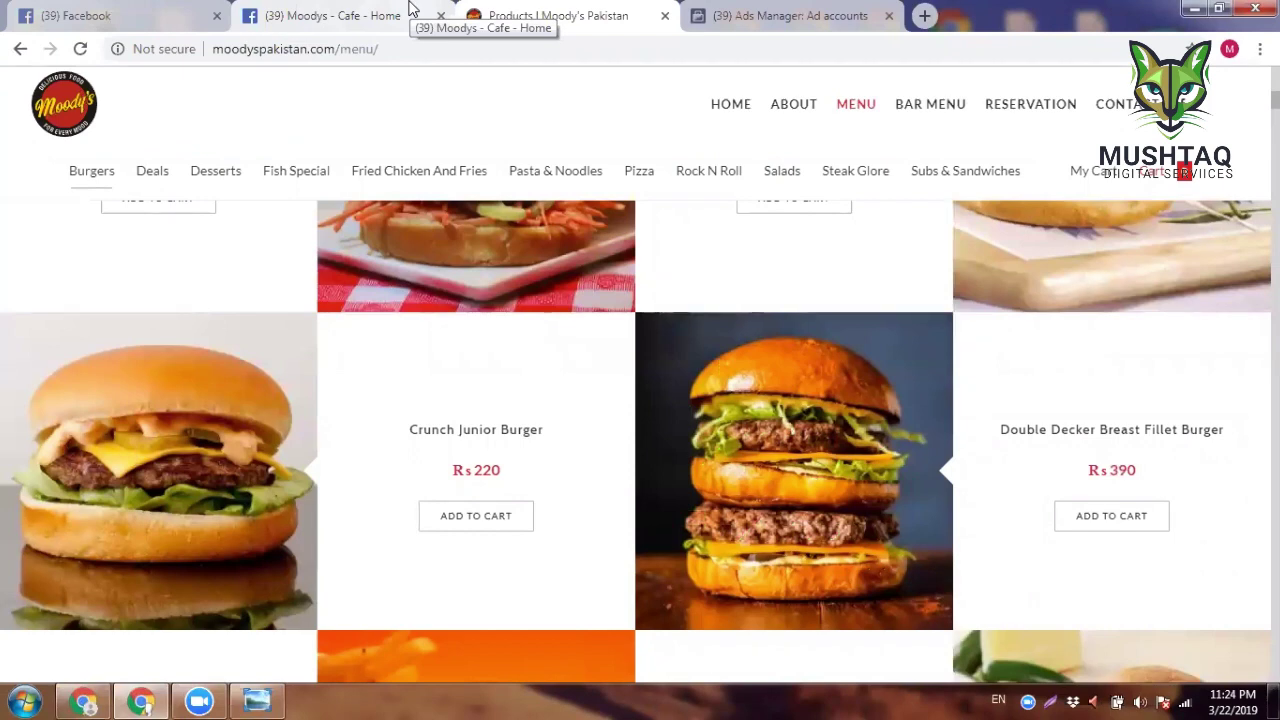
# Step: Examine the pinned Moodys - Cafe video post, including its text, website link, Shop Now button, reach and engagement figures
pyautogui.click(409, 9)
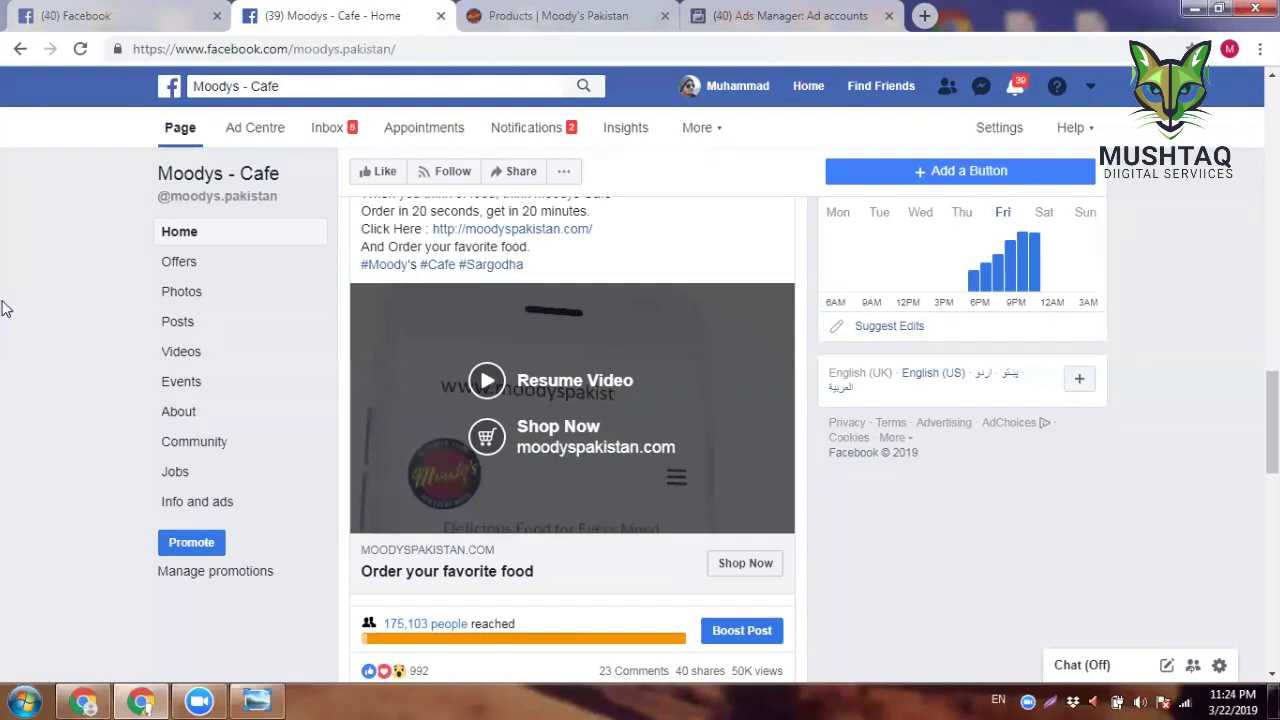
pyautogui.scroll(2, 3, 309)
pyautogui.scroll(-2, 3, 309)
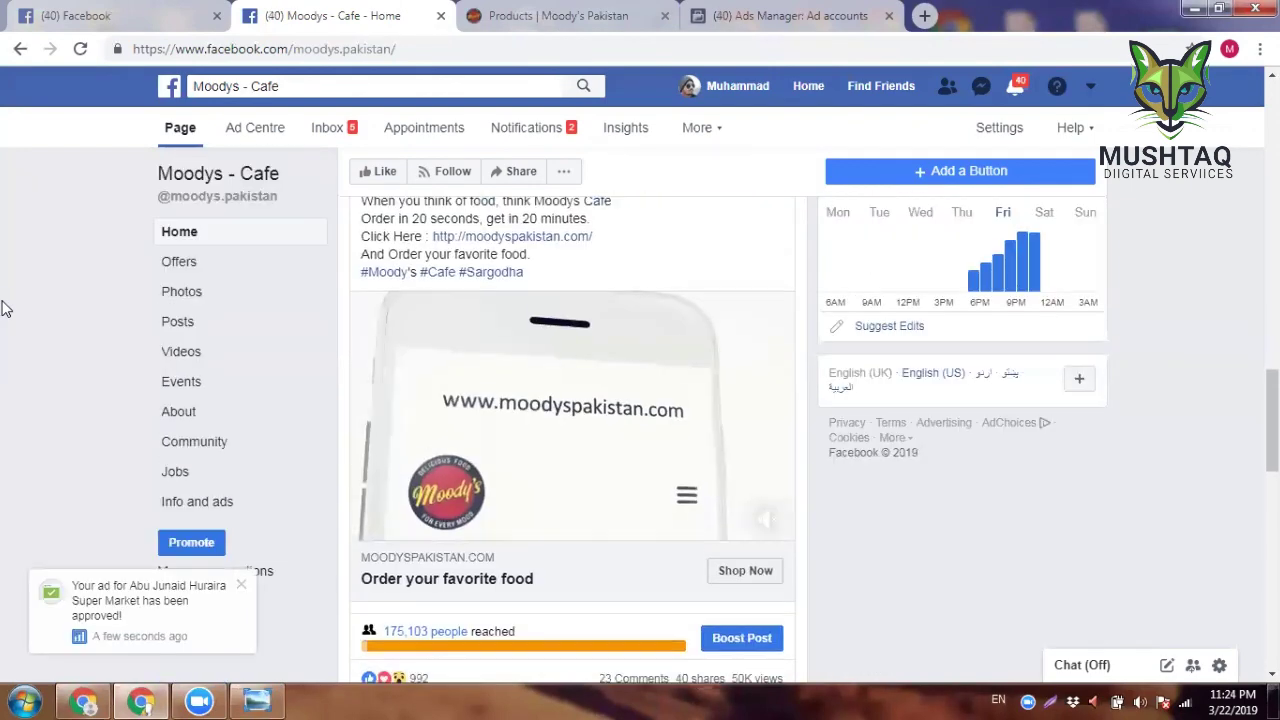
pyautogui.moveTo(774, 515)
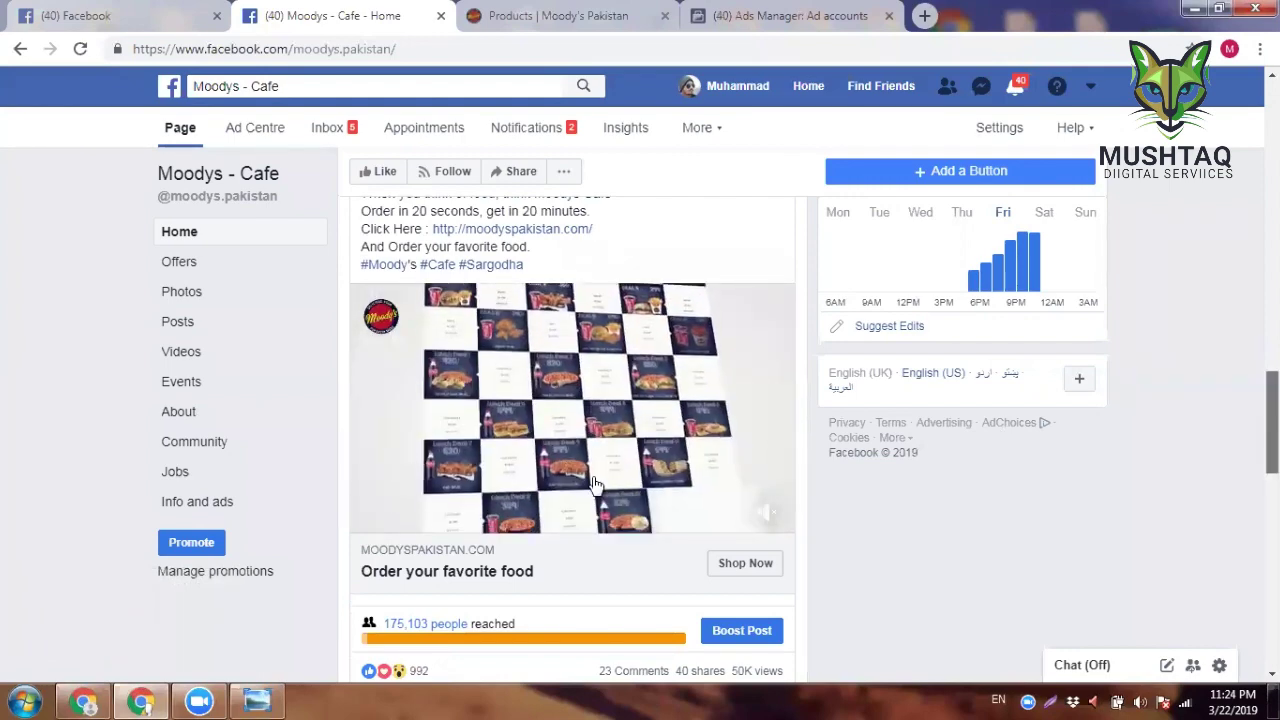
pyautogui.scroll(1, 592, 484)
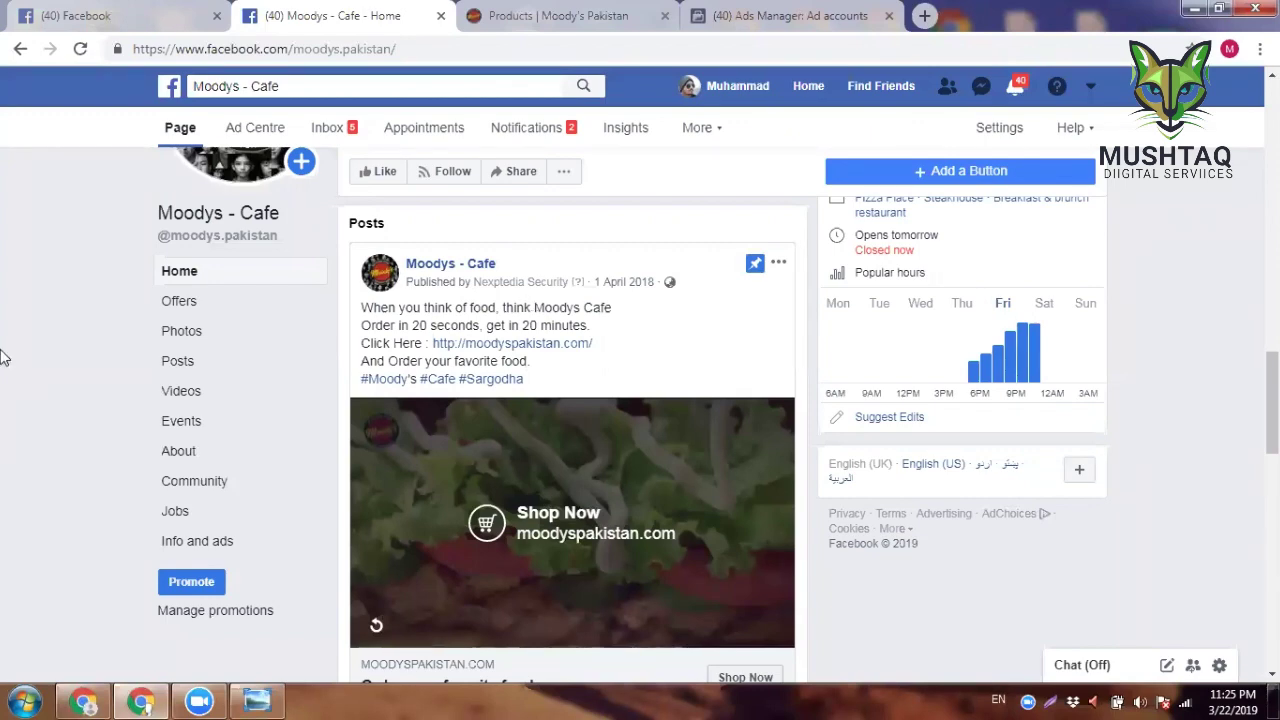
pyautogui.scroll(-2, 5, 358)
pyautogui.scroll(2, 7, 357)
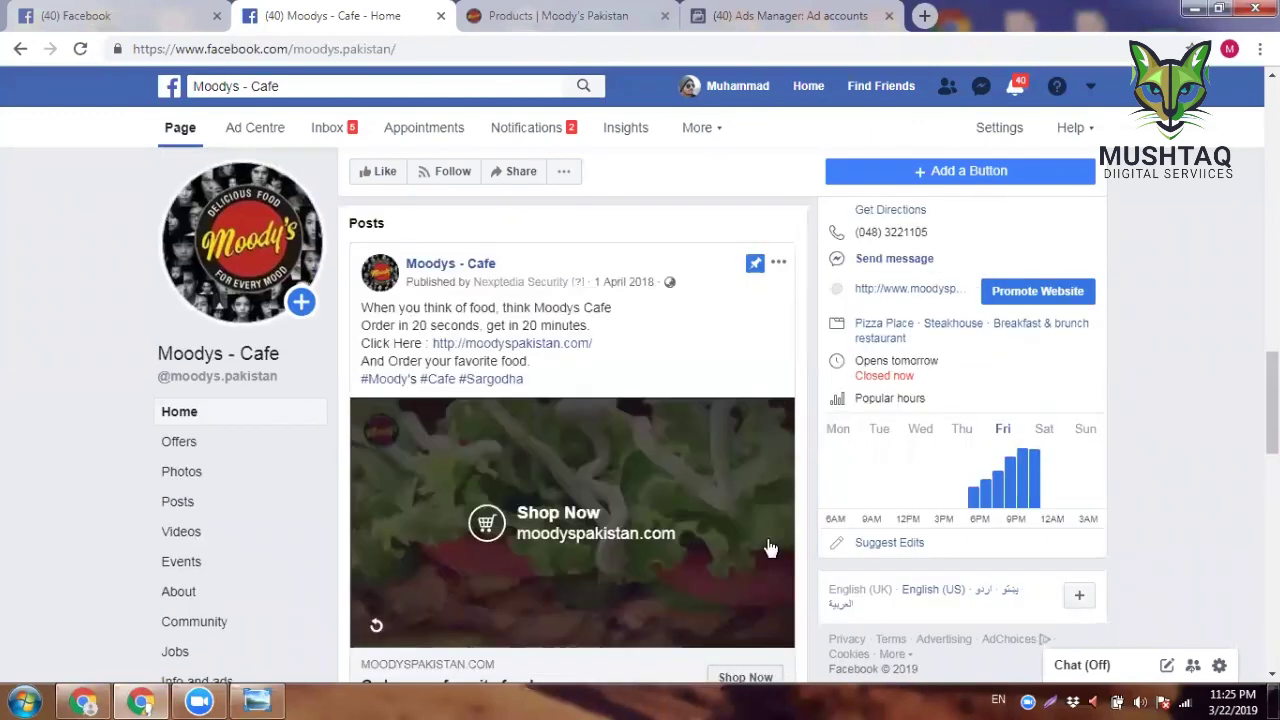
pyautogui.scroll(-2, 770, 548)
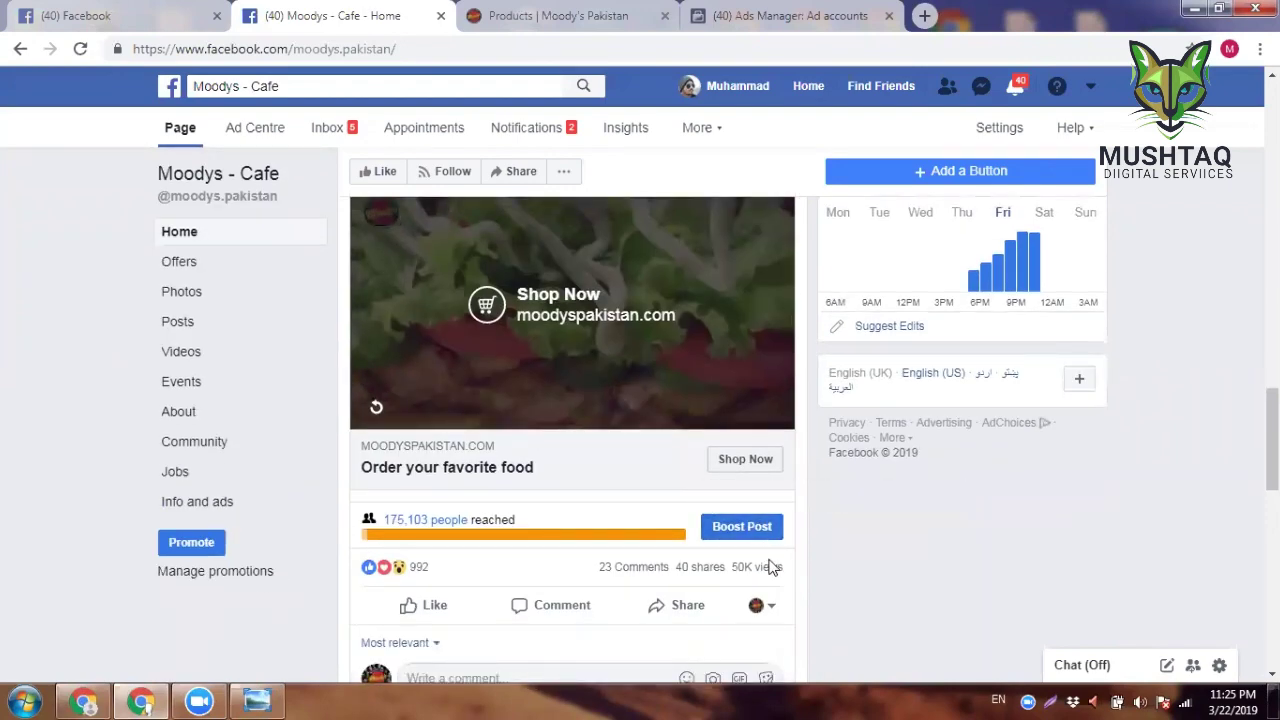
pyautogui.scroll(2, 557, 380)
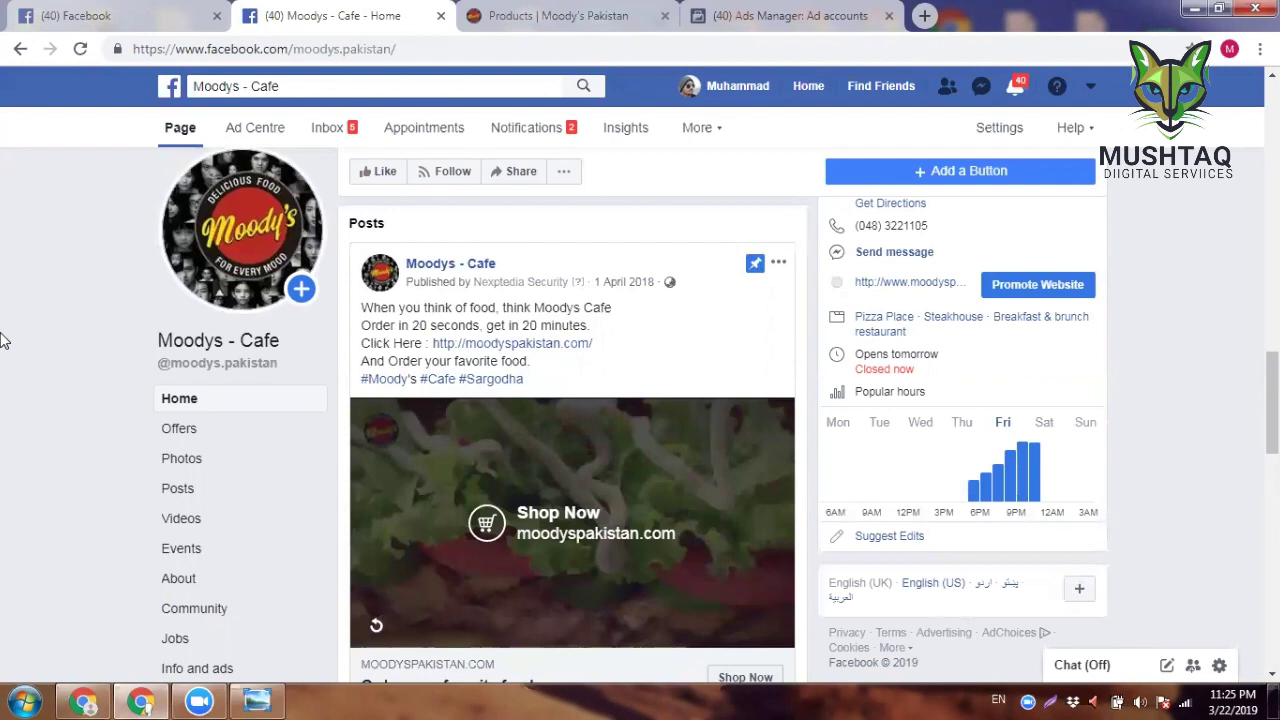
pyautogui.scroll(-2, 5, 340)
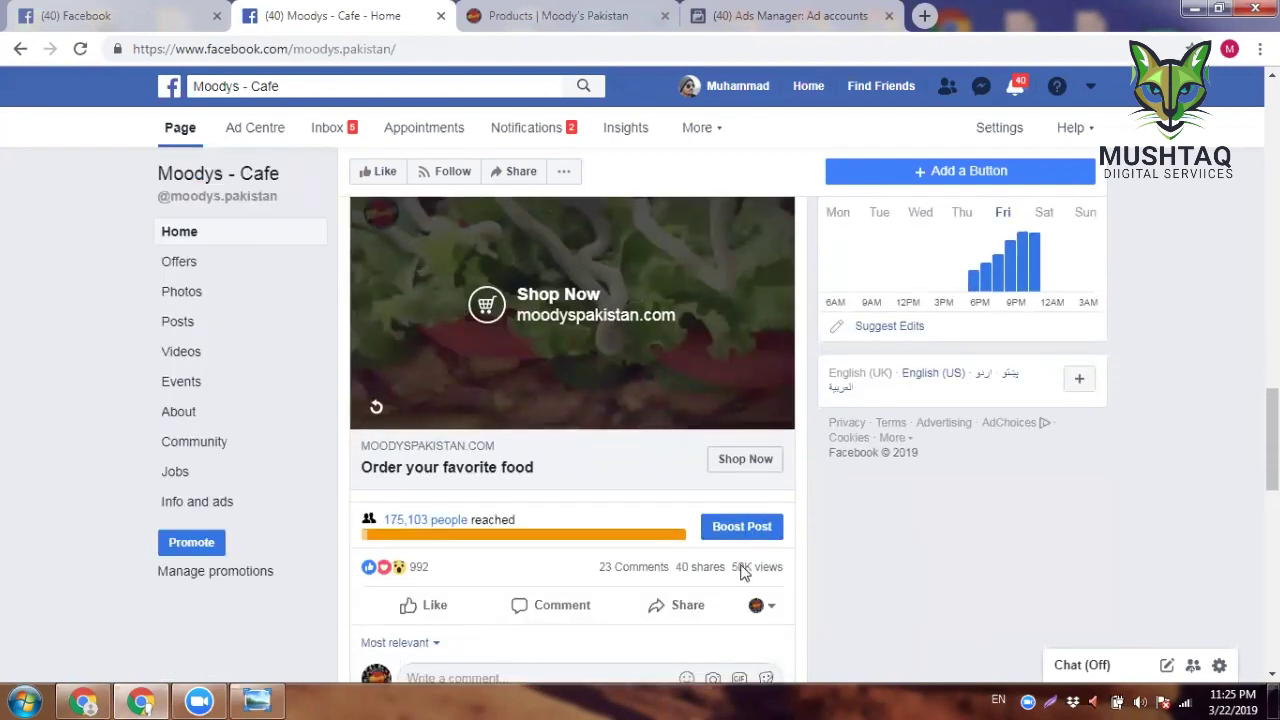
# Step: Return to the ad accounts list and open the third account's campaigns in Ads Manager
pyautogui.click(534, 12)
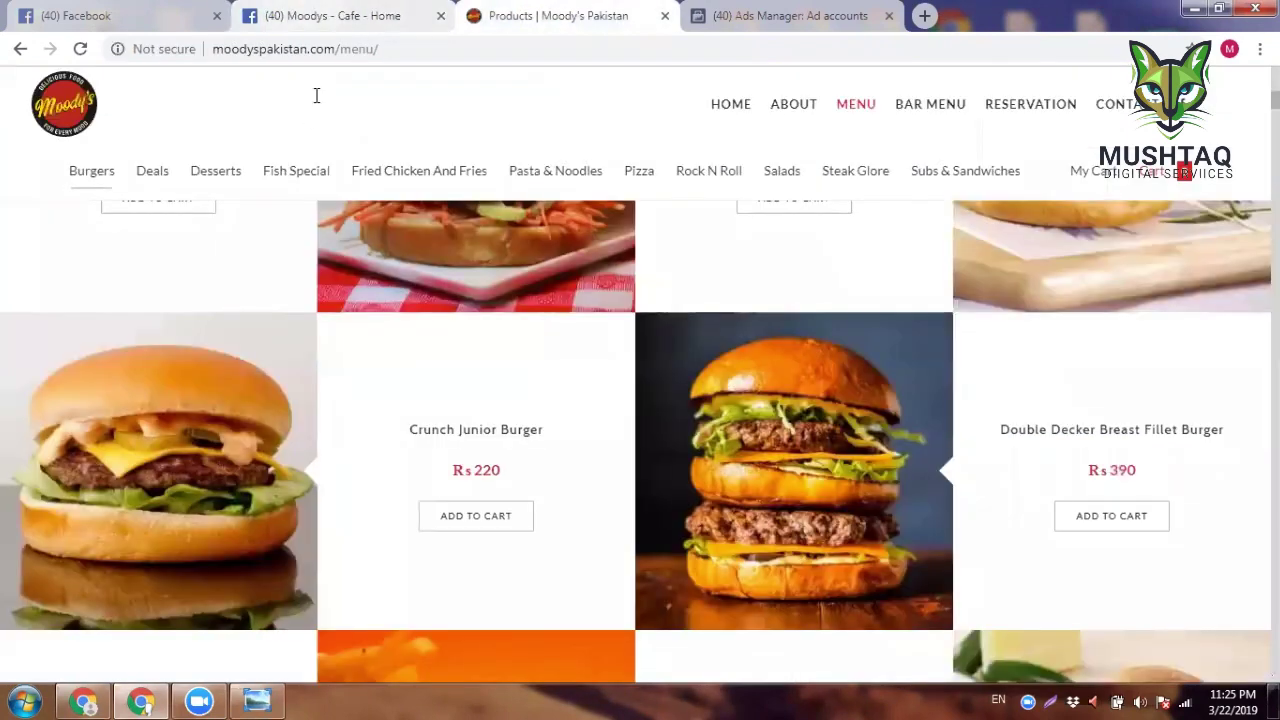
pyautogui.click(332, 16)
pyautogui.click(317, 92)
pyautogui.rightClick(324, 90)
pyautogui.click(388, 130)
pyautogui.click(862, 8)
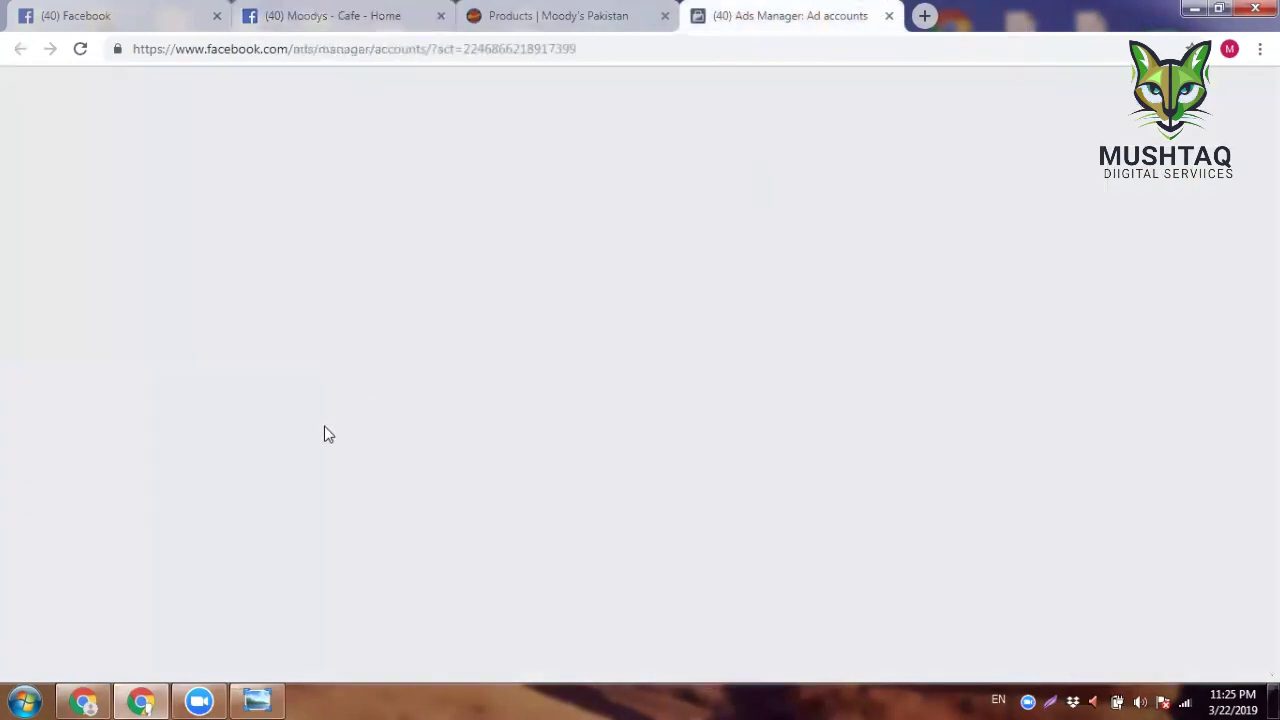
pyautogui.click(70, 281)
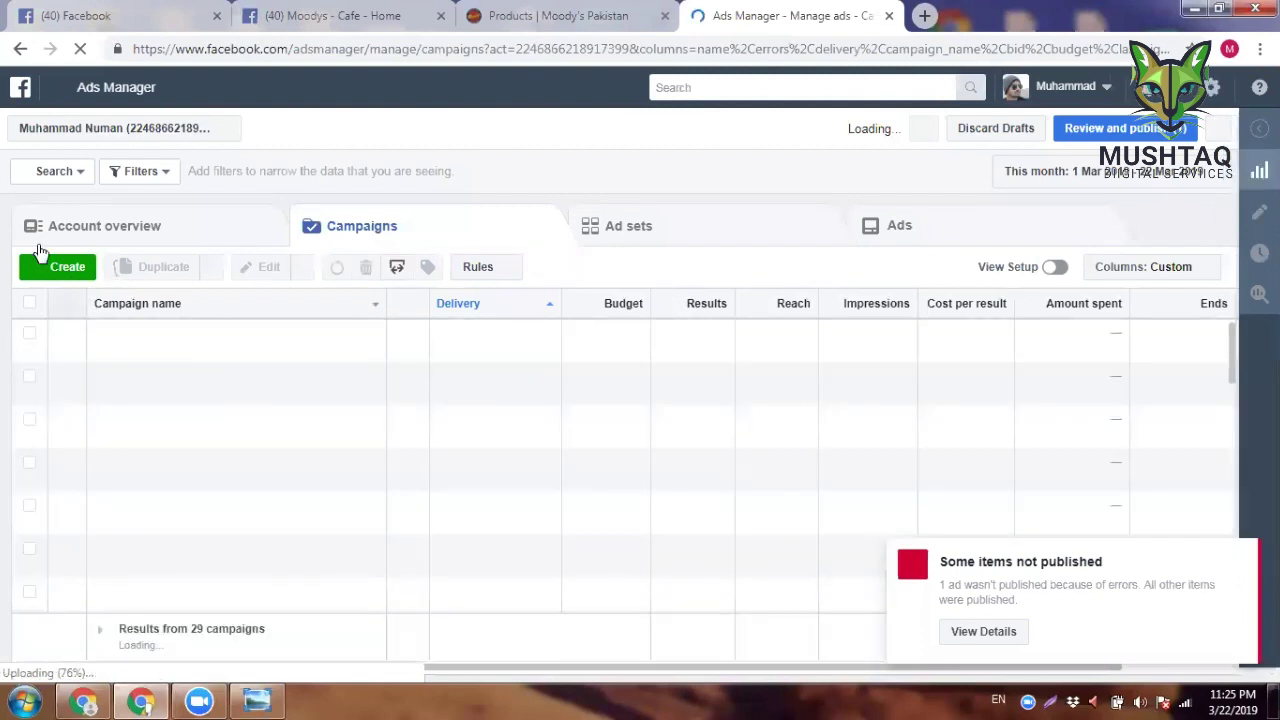
# Step: Create a new campaign, starting again instead of continuing the Traffic The Truth draft, and display the marketing objectives
pyautogui.click(60, 268)
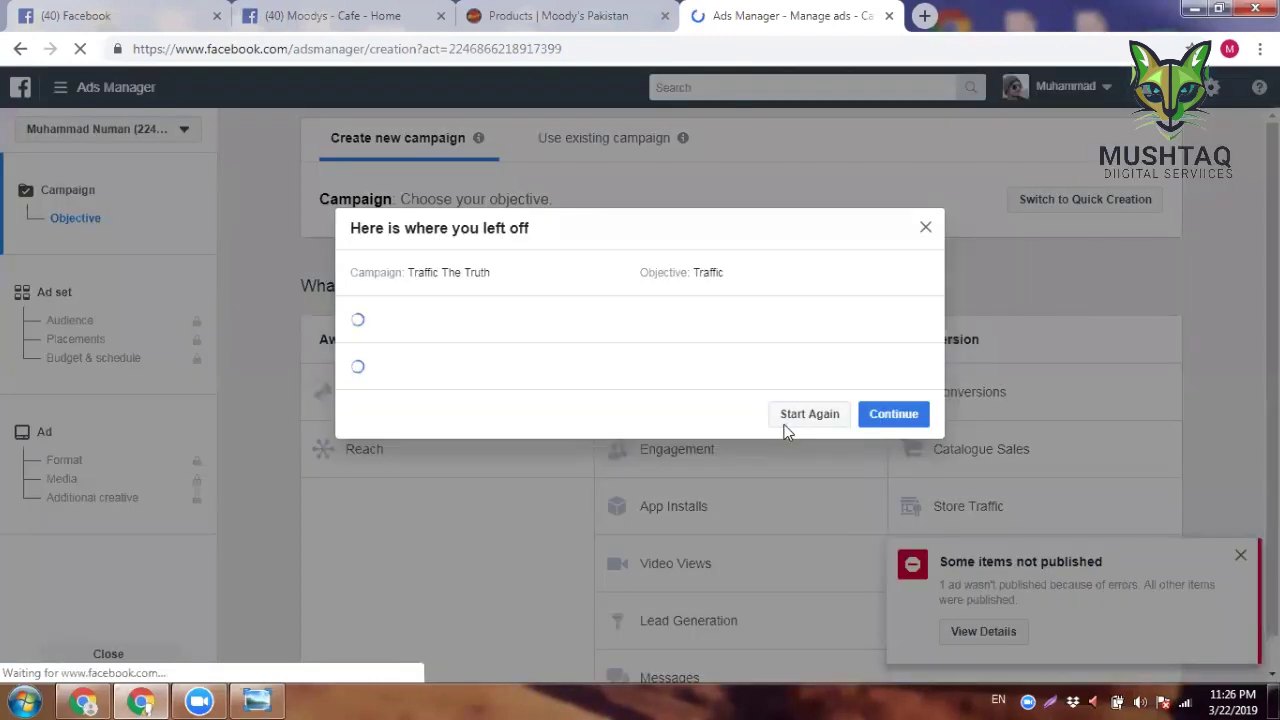
pyautogui.click(805, 507)
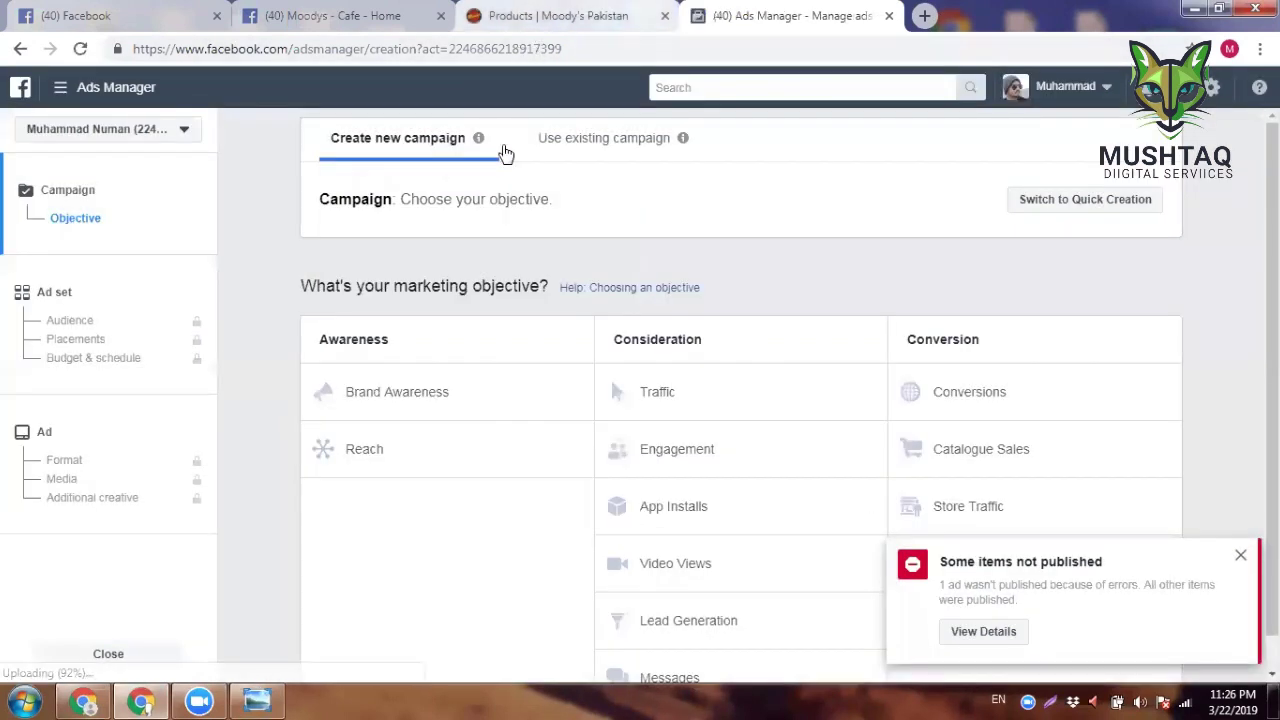
pyautogui.scroll(-1, 529, 250)
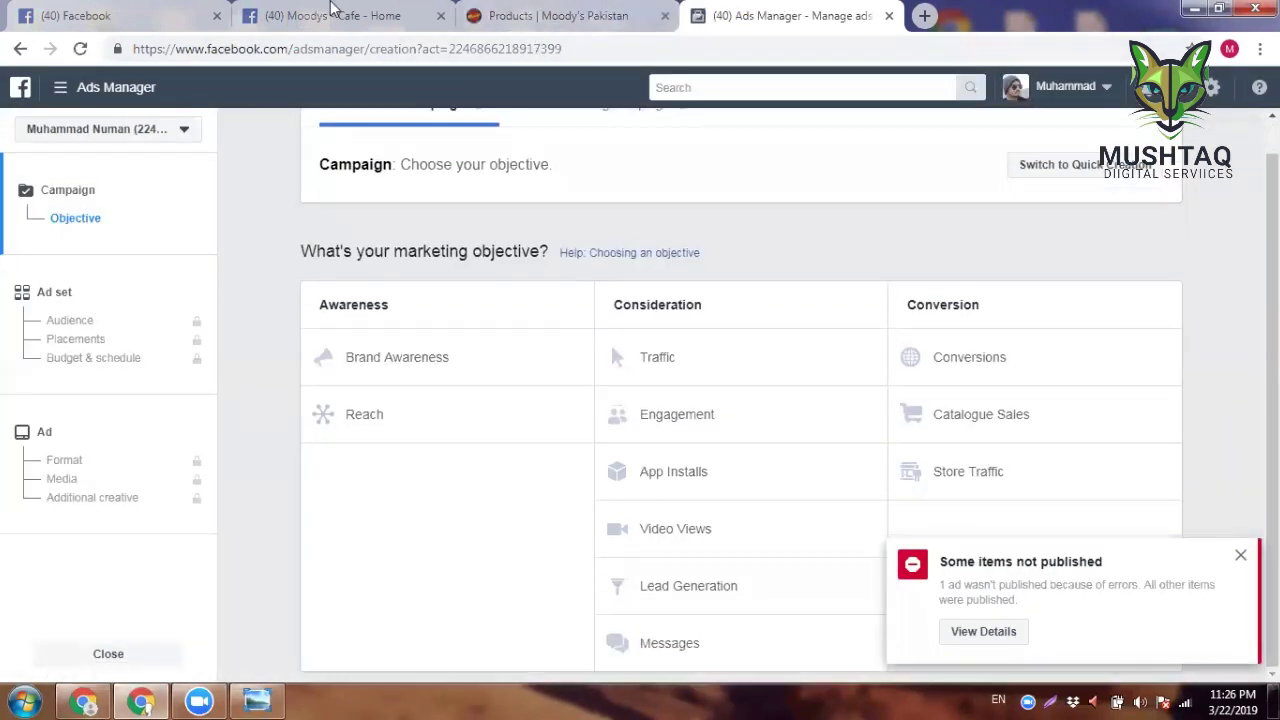
# Step: Recheck the Moodys - Cafe video post with its Shop Now link and return to the marketing objectives in Ads Manager
pyautogui.click(330, 15)
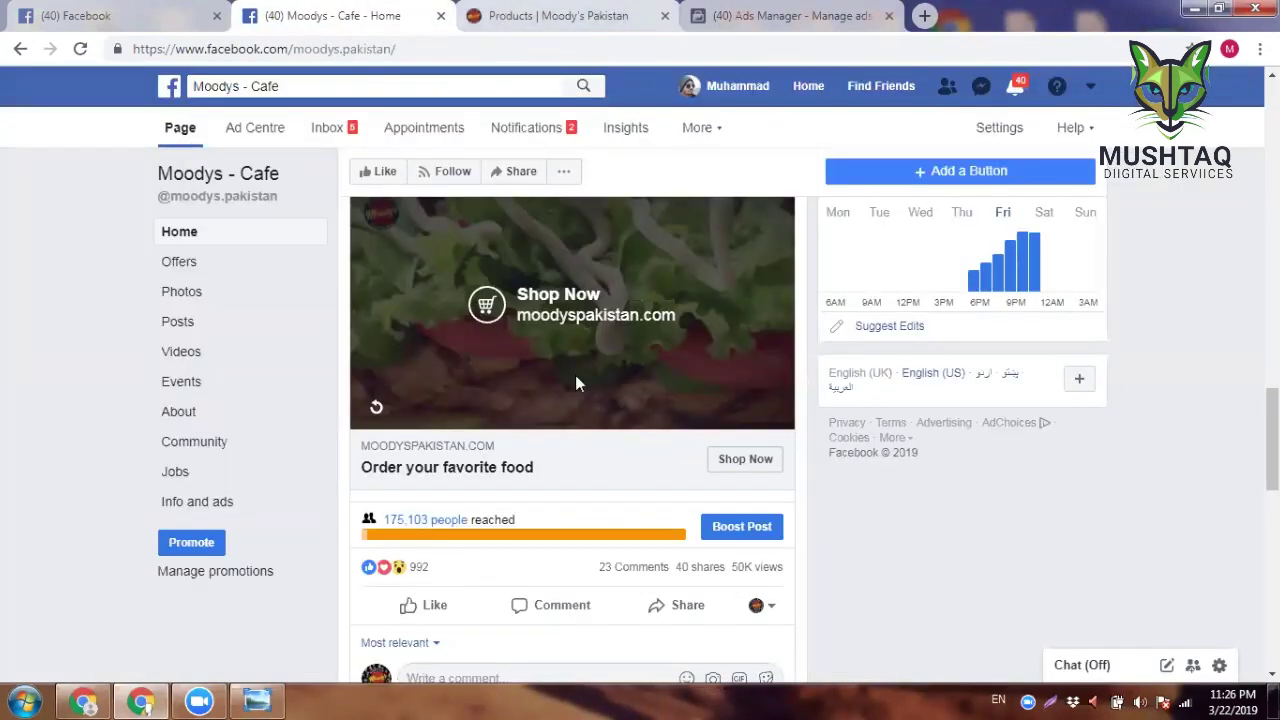
pyautogui.hotkey('ctrl', 'Tab')
pyautogui.hotkey('ctrl', 'Tab')
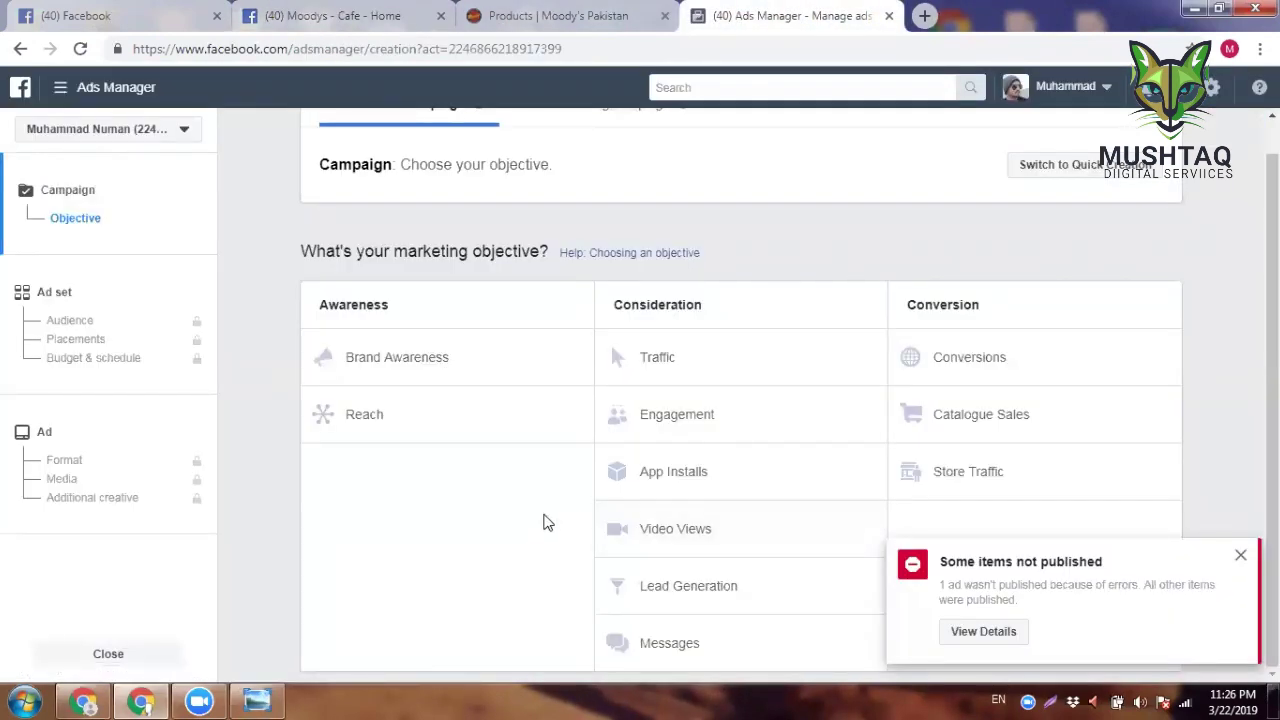
# Step: Try the Engagement objective for the new campaign and review its Post Engagement settings and the other objectives
pyautogui.click(620, 429)
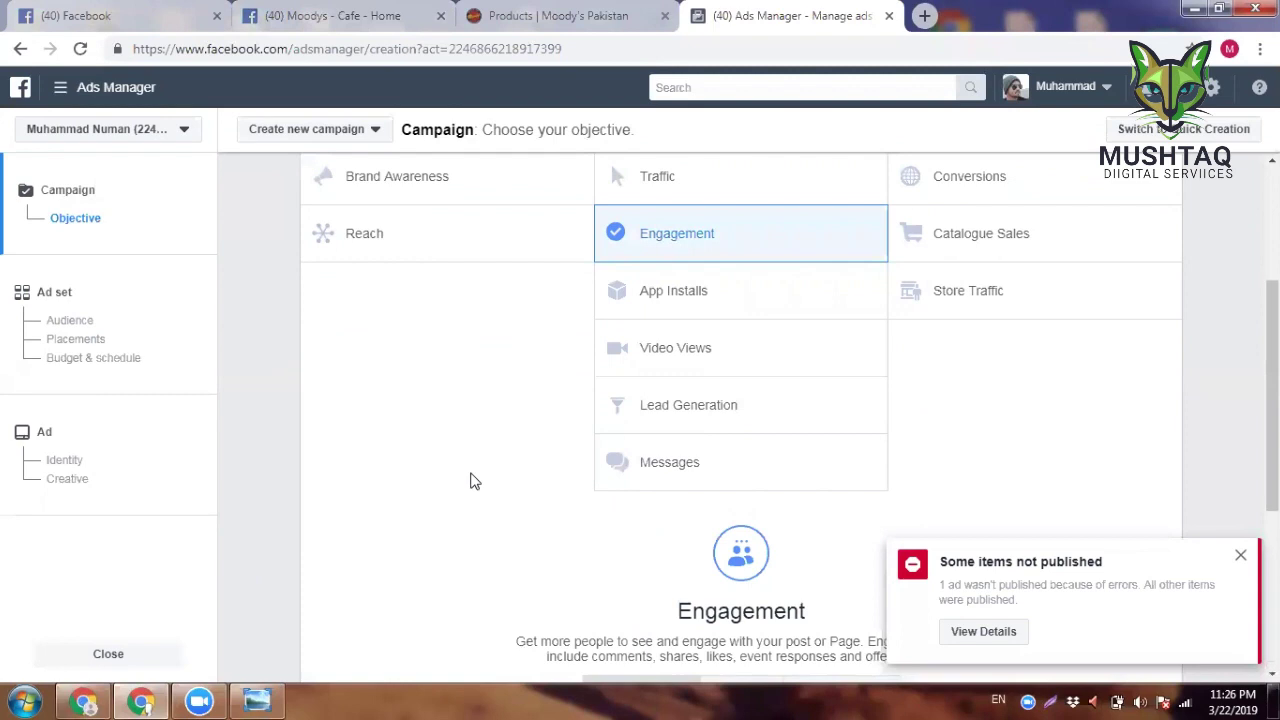
pyautogui.click(757, 380)
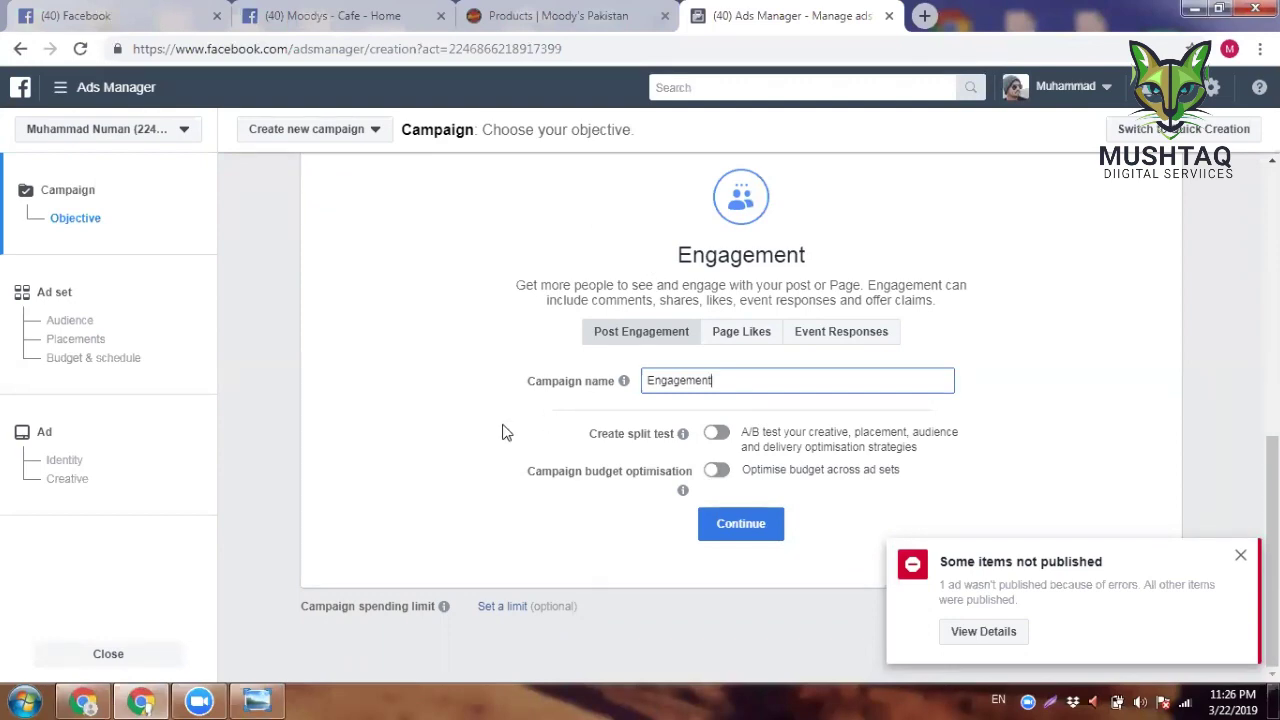
pyautogui.scroll(1, 528, 415)
pyautogui.scroll(3, 528, 415)
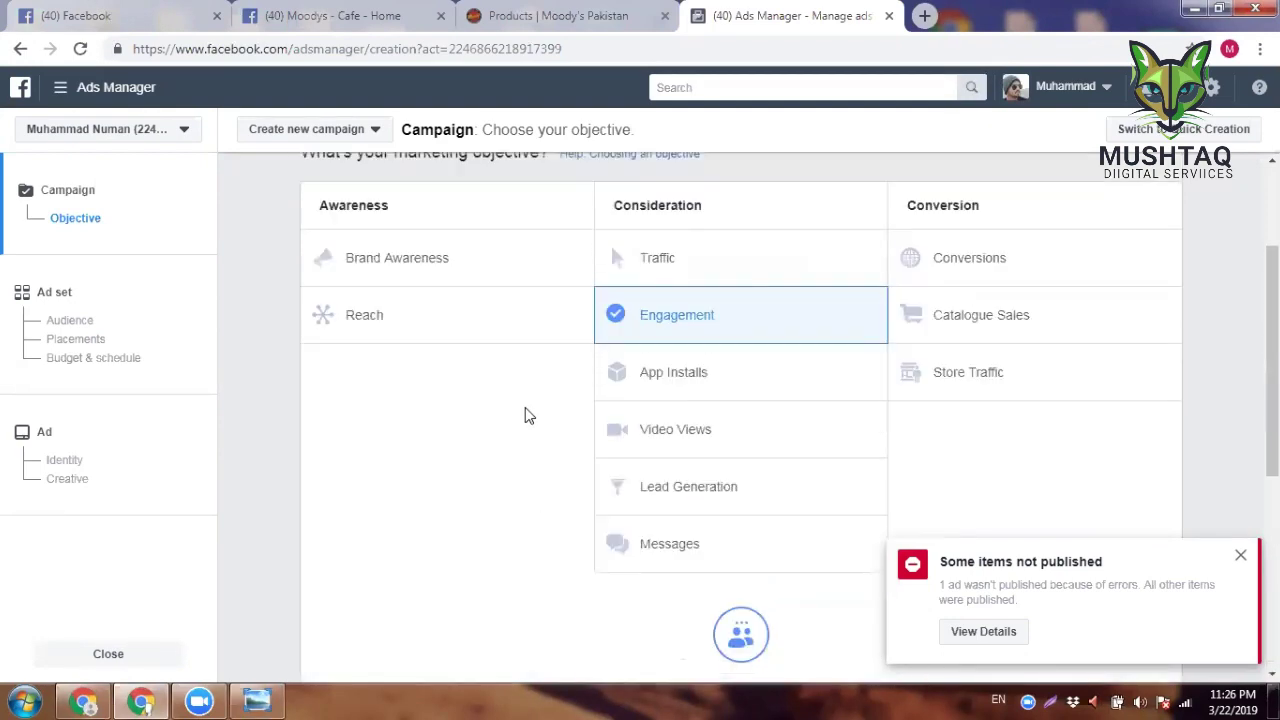
pyautogui.scroll(-1, 602, 402)
pyautogui.scroll(-3, 602, 402)
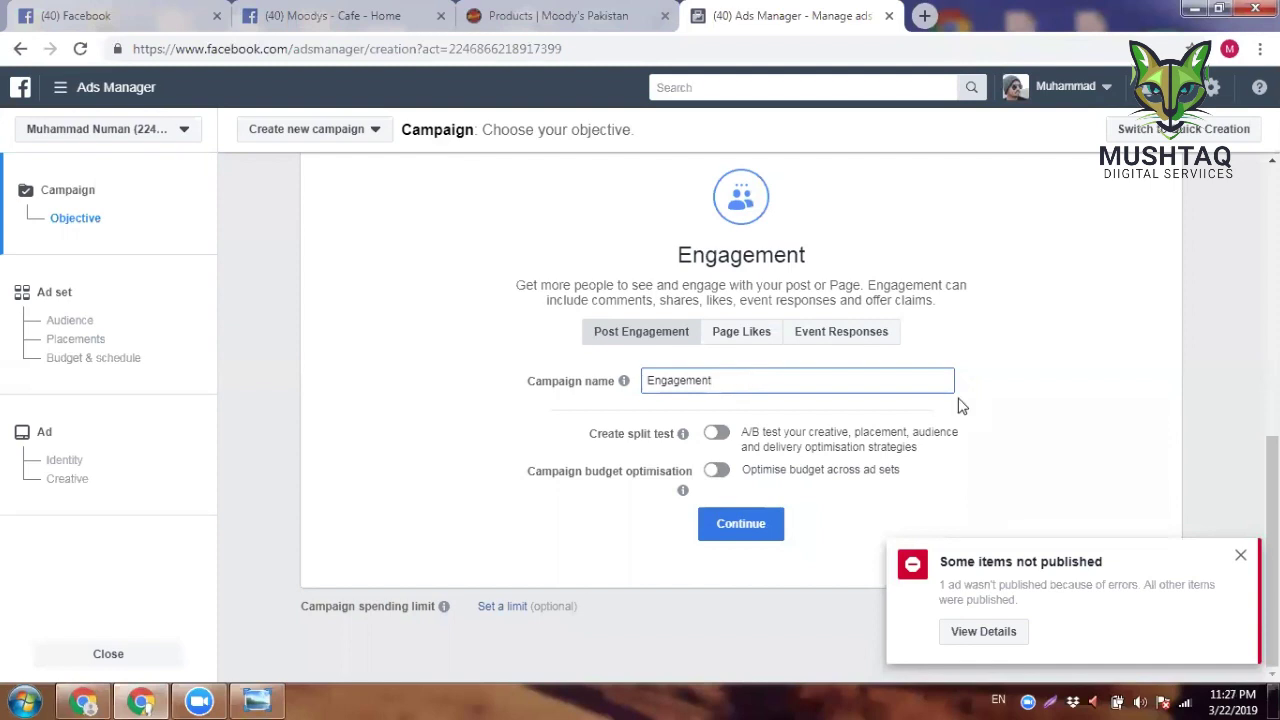
pyautogui.scroll(5, 623, 434)
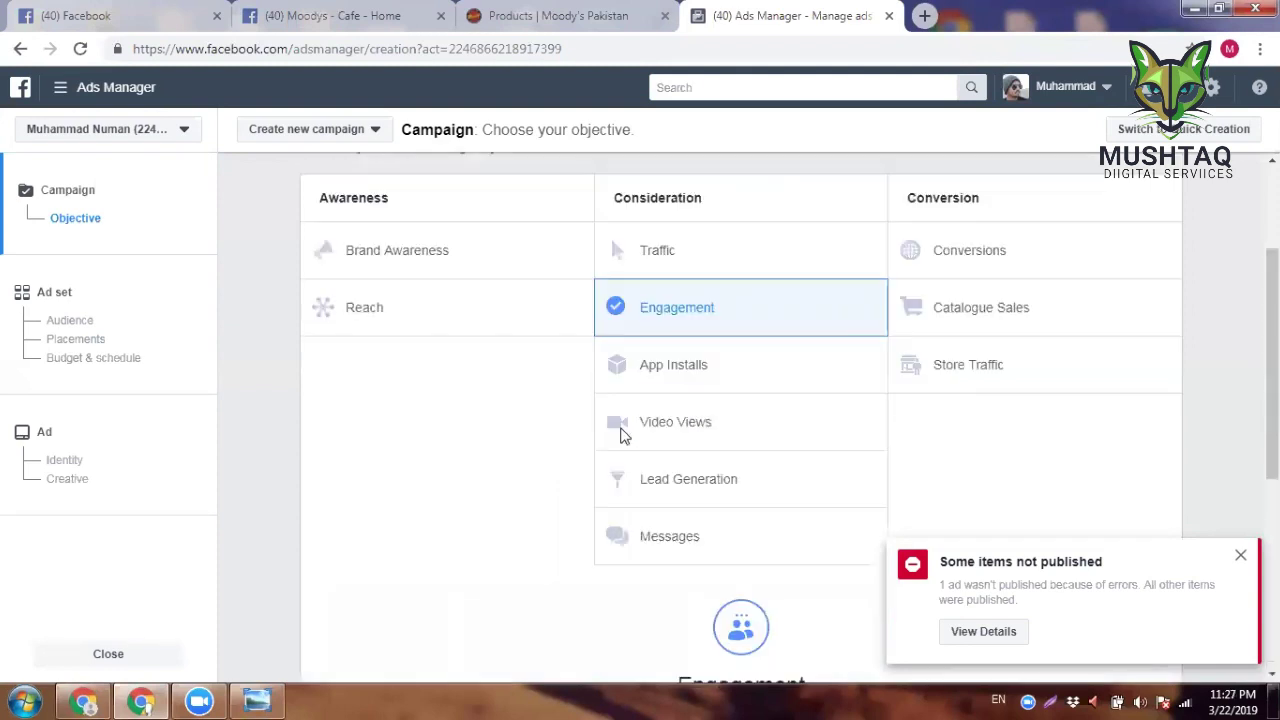
# Step: Choose the Video Views objective, name the campaign "Video Views Moodys - Cafe" and continue to the ad set
pyautogui.click(675, 476)
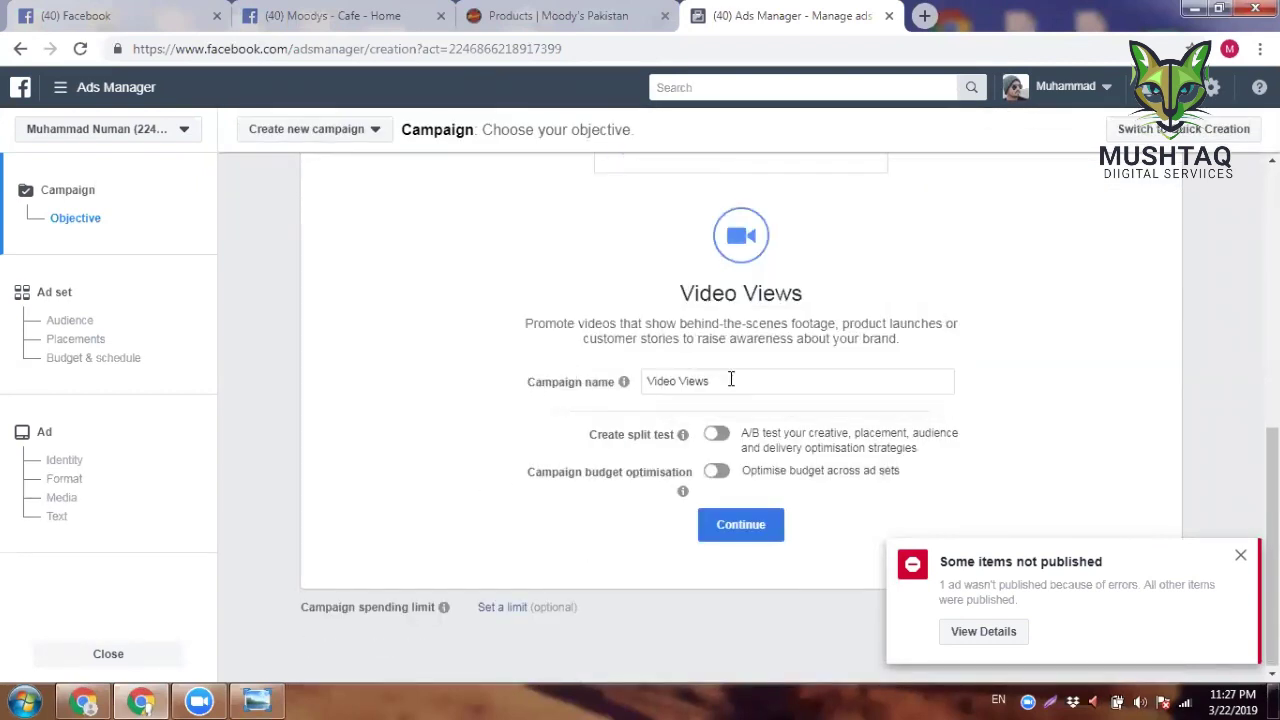
pyautogui.click(743, 390)
pyautogui.hotkey('ctrl', 'v')
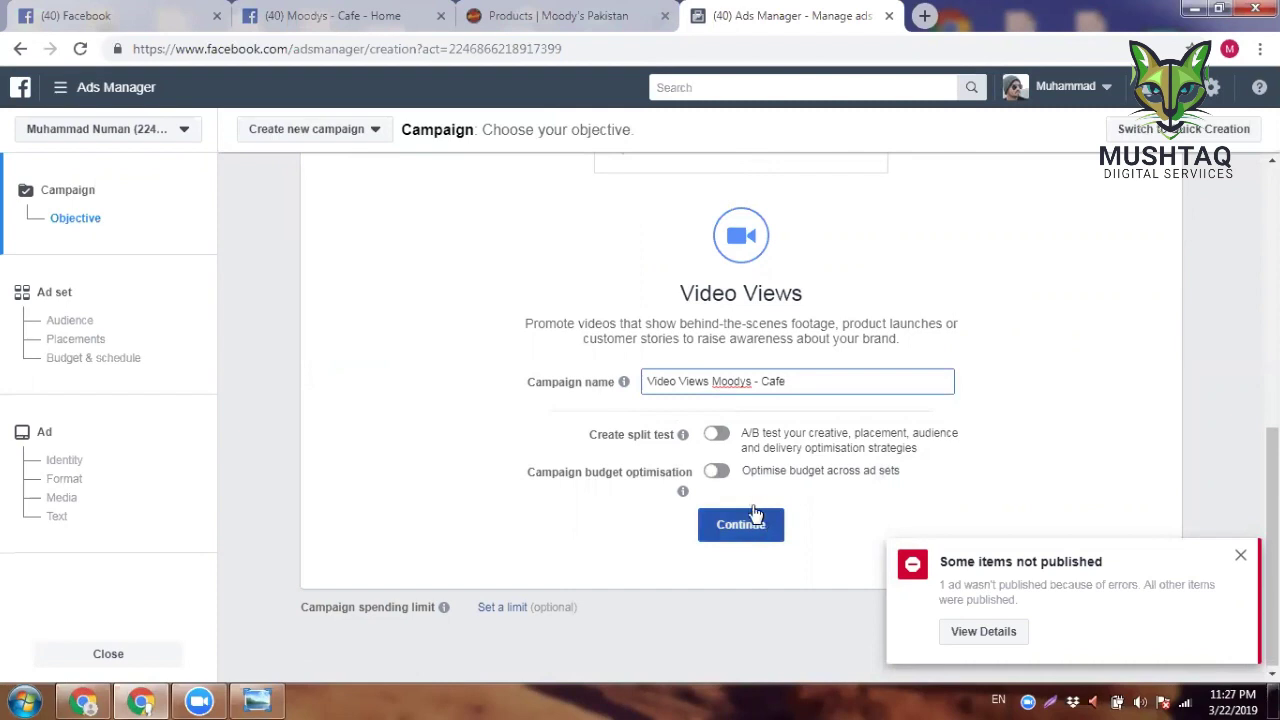
pyautogui.click(745, 522)
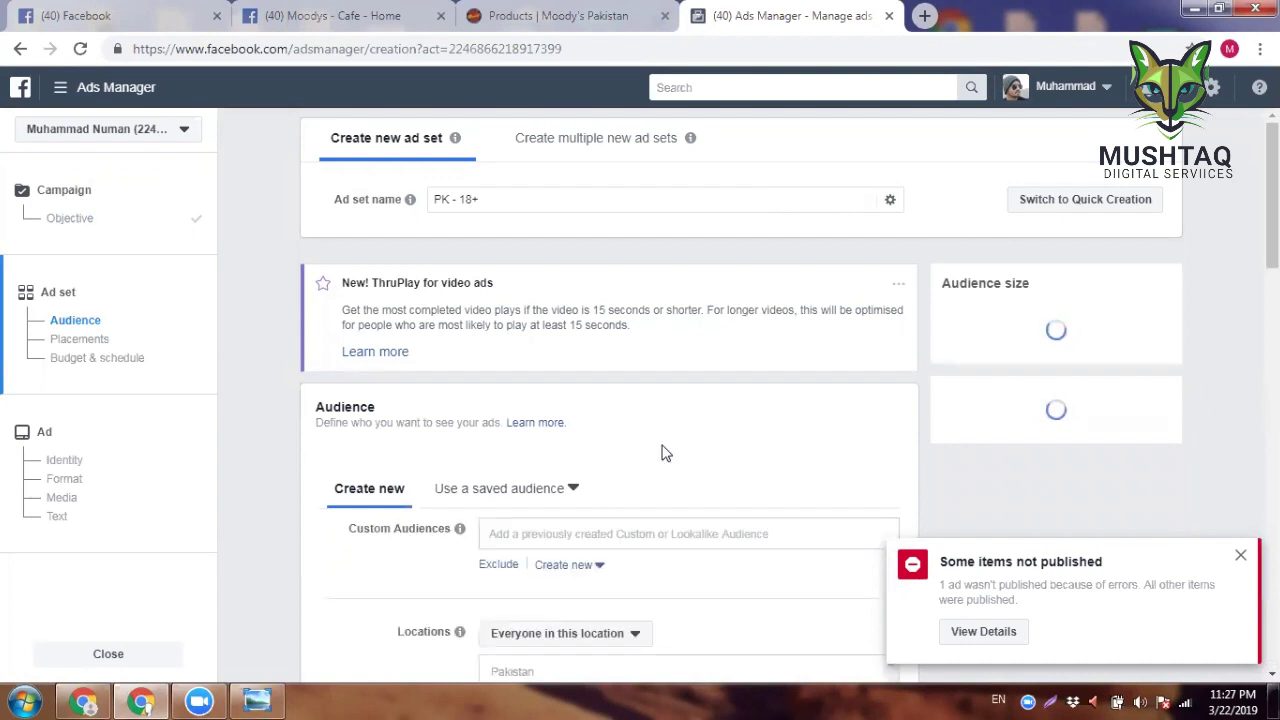
# Step: Set the ad set's daily budget to Rs200 in the Budget & schedule section
pyautogui.scroll(-1, 672, 357)
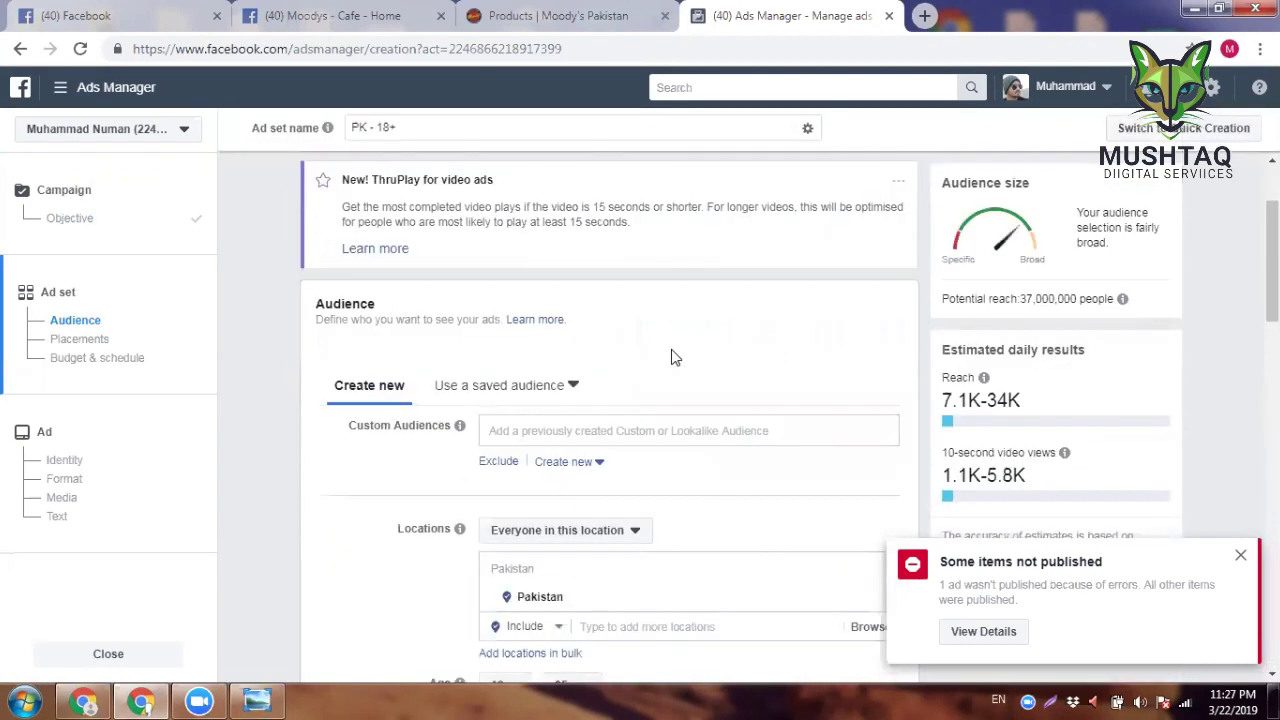
pyautogui.scroll(-4, 672, 357)
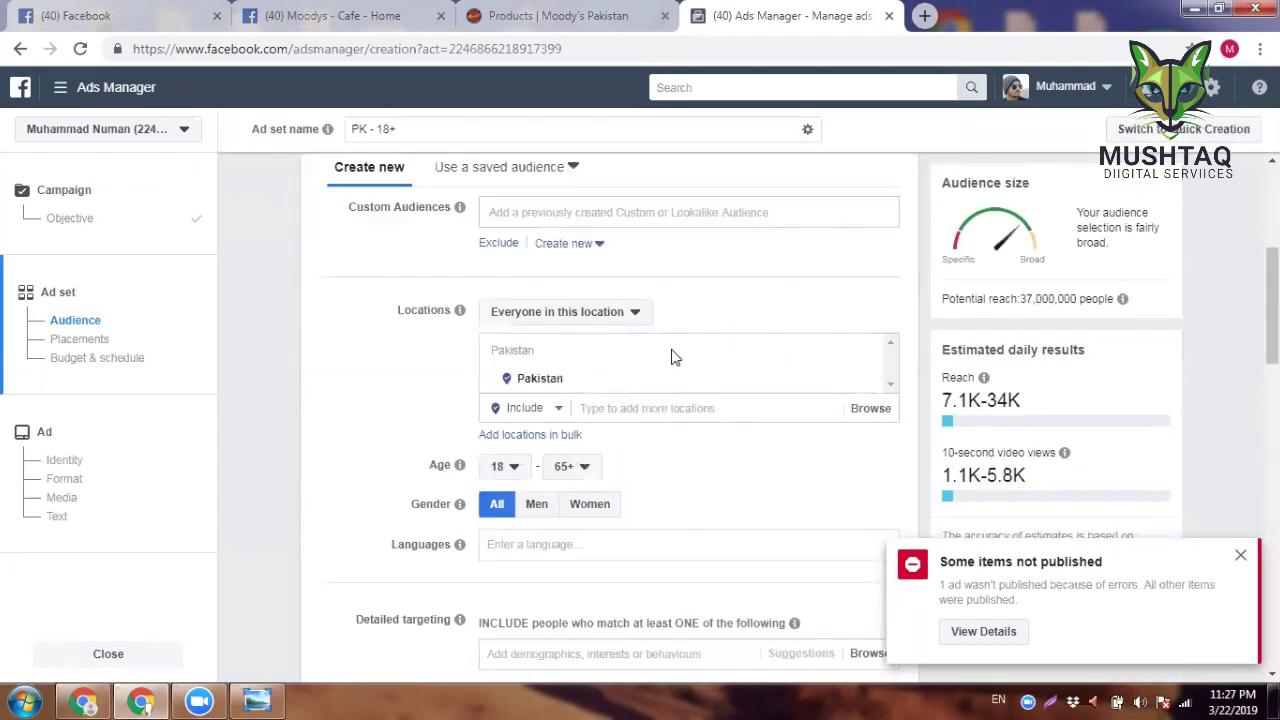
pyautogui.scroll(-2, 639, 424)
pyautogui.scroll(-2, 639, 424)
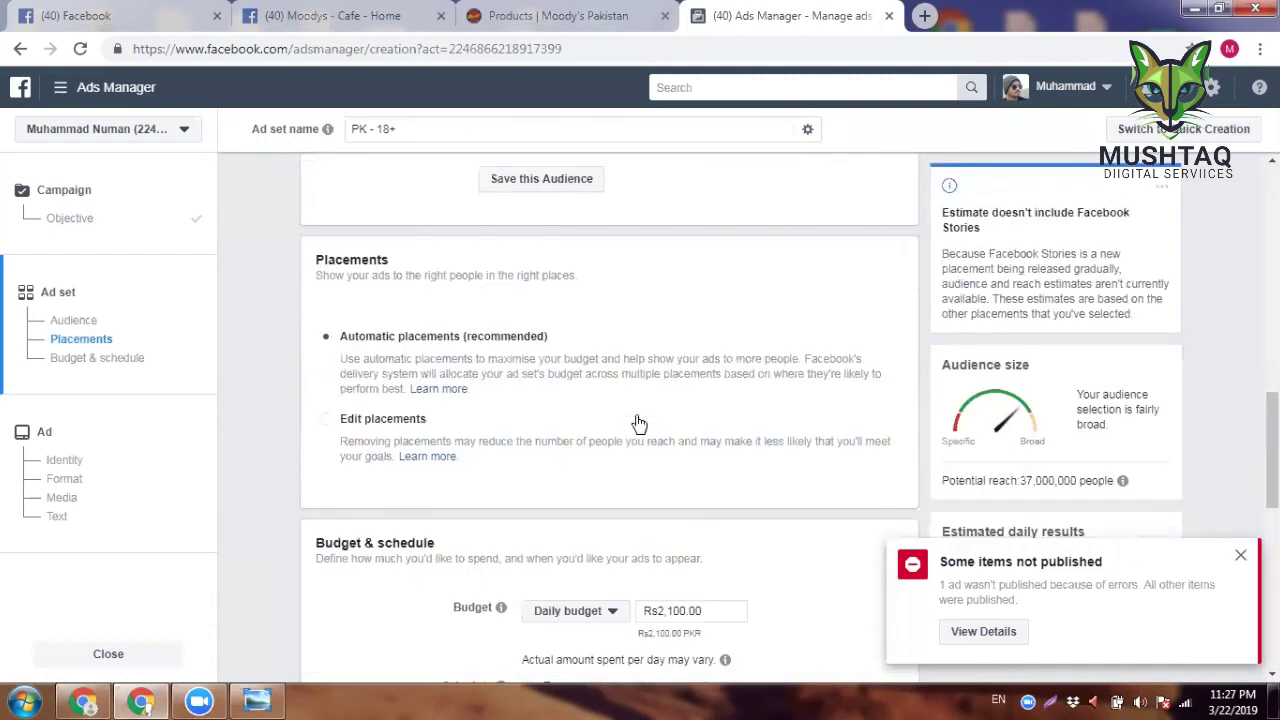
pyautogui.scroll(-1, 637, 422)
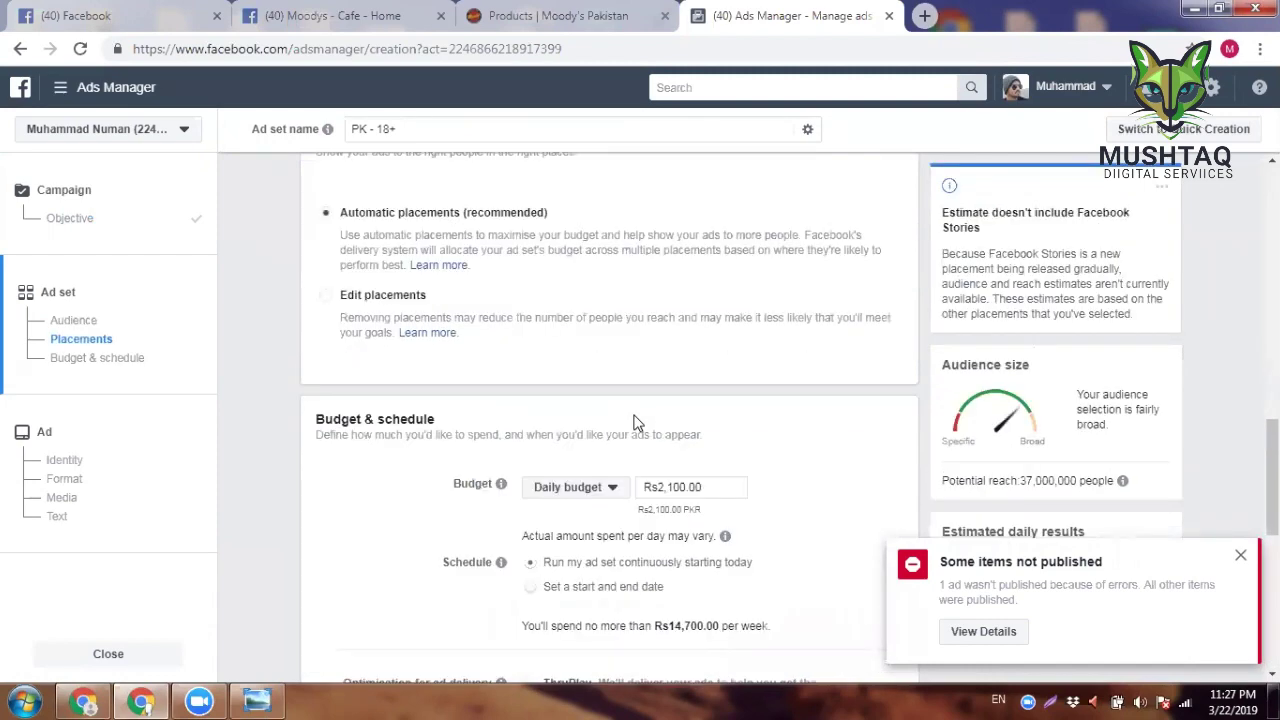
pyautogui.scroll(-1, 721, 178)
pyautogui.scroll(-2, 721, 178)
pyautogui.click(721, 175)
pyautogui.hotkey('ctrl', 'a')
pyautogui.press('BackSpace')
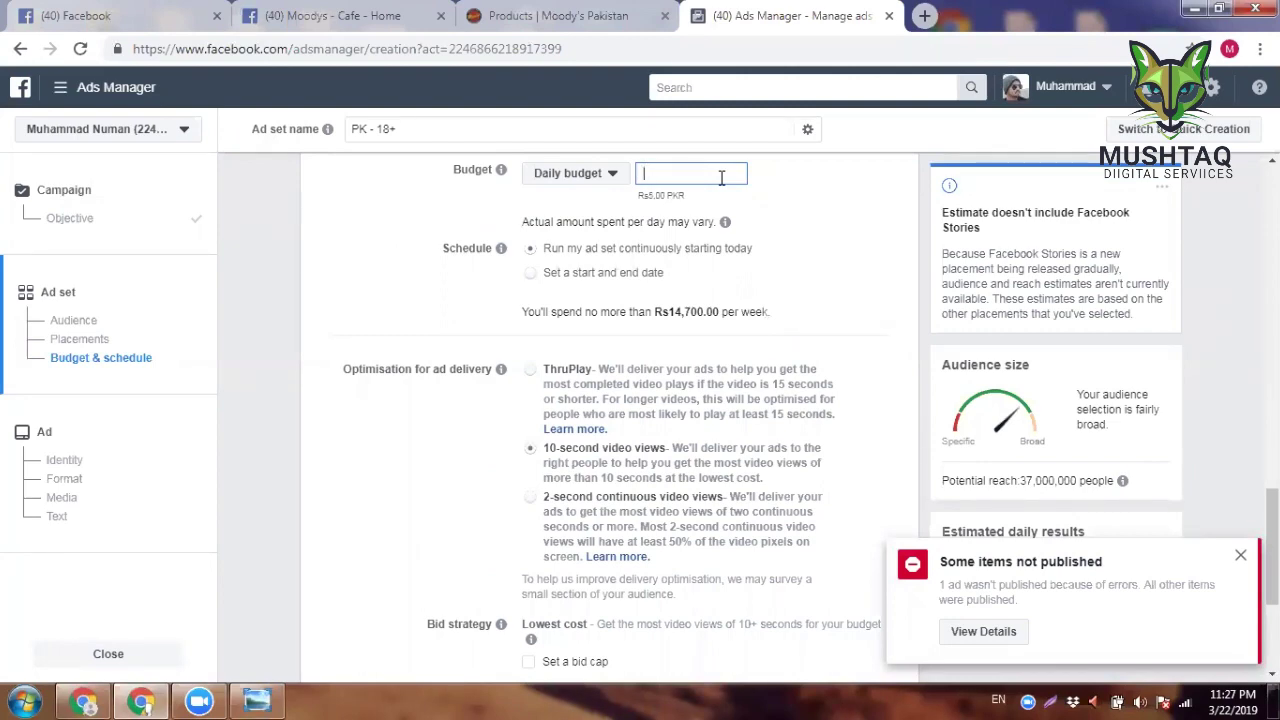
pyautogui.write('200')
pyautogui.click(460, 421)
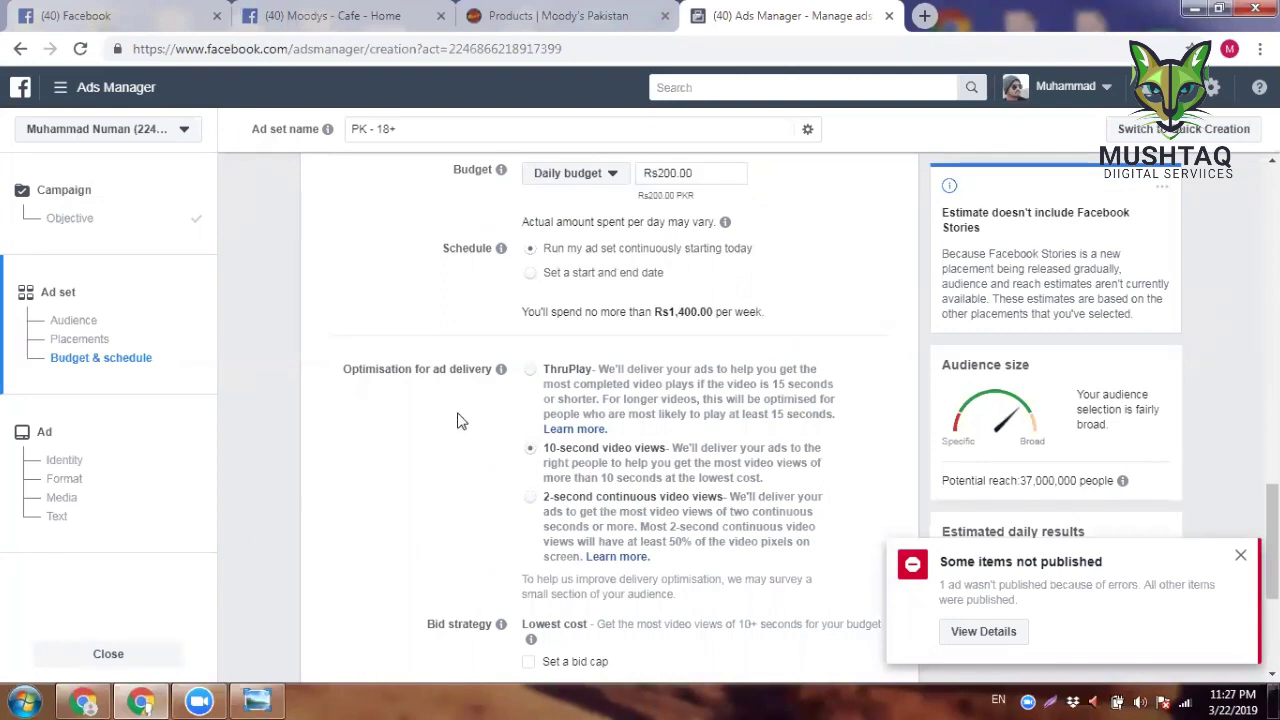
# Step: Review the ad delivery optimisation and charging settings, display the additional delivery type options, and continue to the ad setup
pyautogui.scroll(-2, 458, 421)
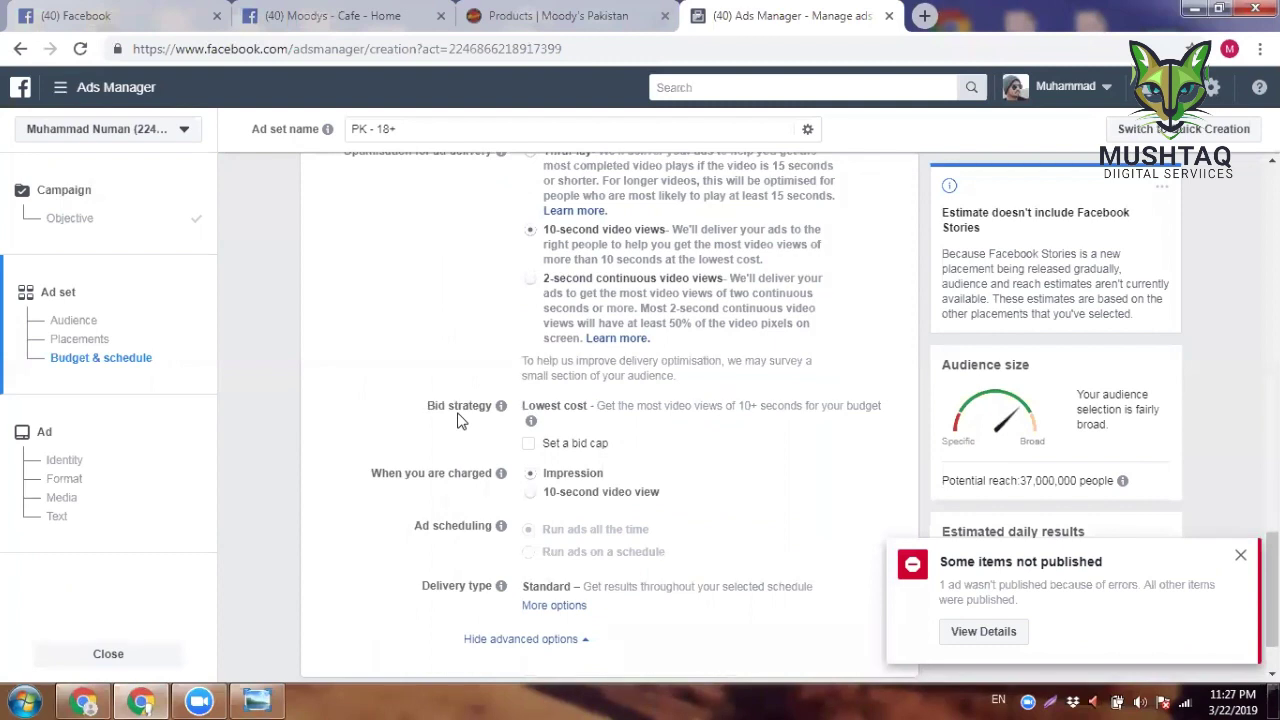
pyautogui.scroll(2, 458, 421)
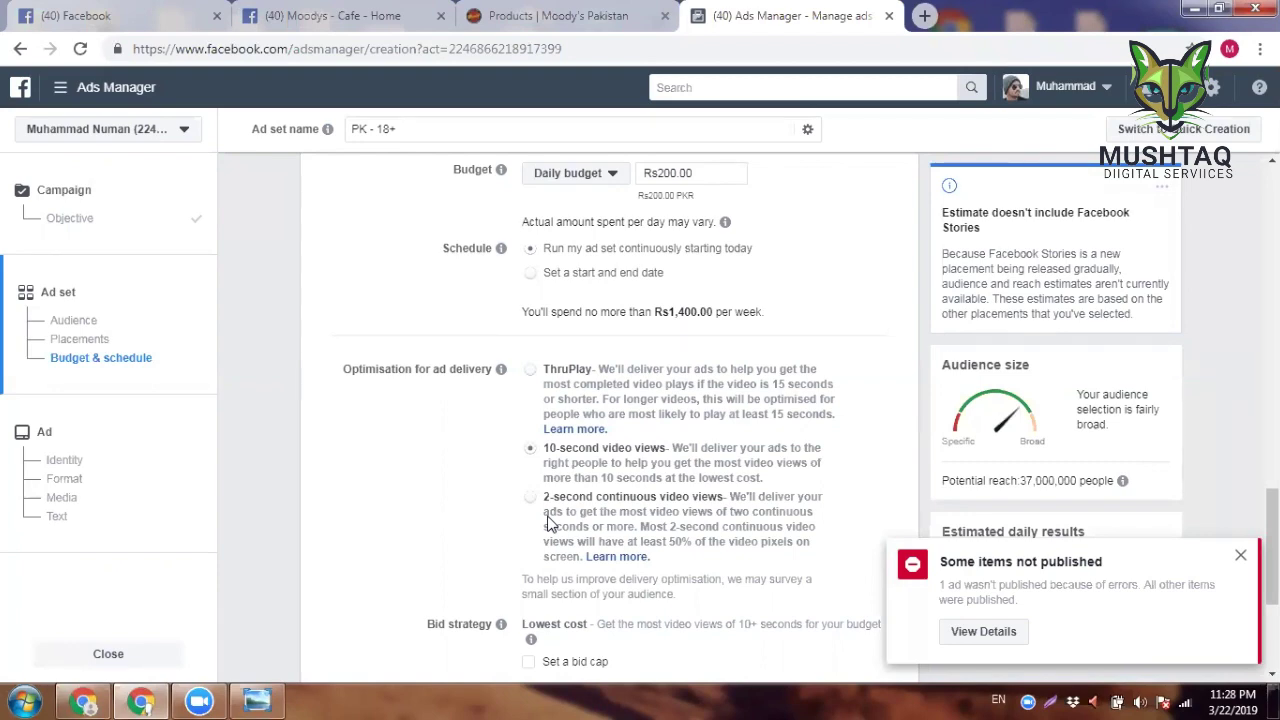
pyautogui.moveTo(1272, 547); pyautogui.dragTo(1272, 608)
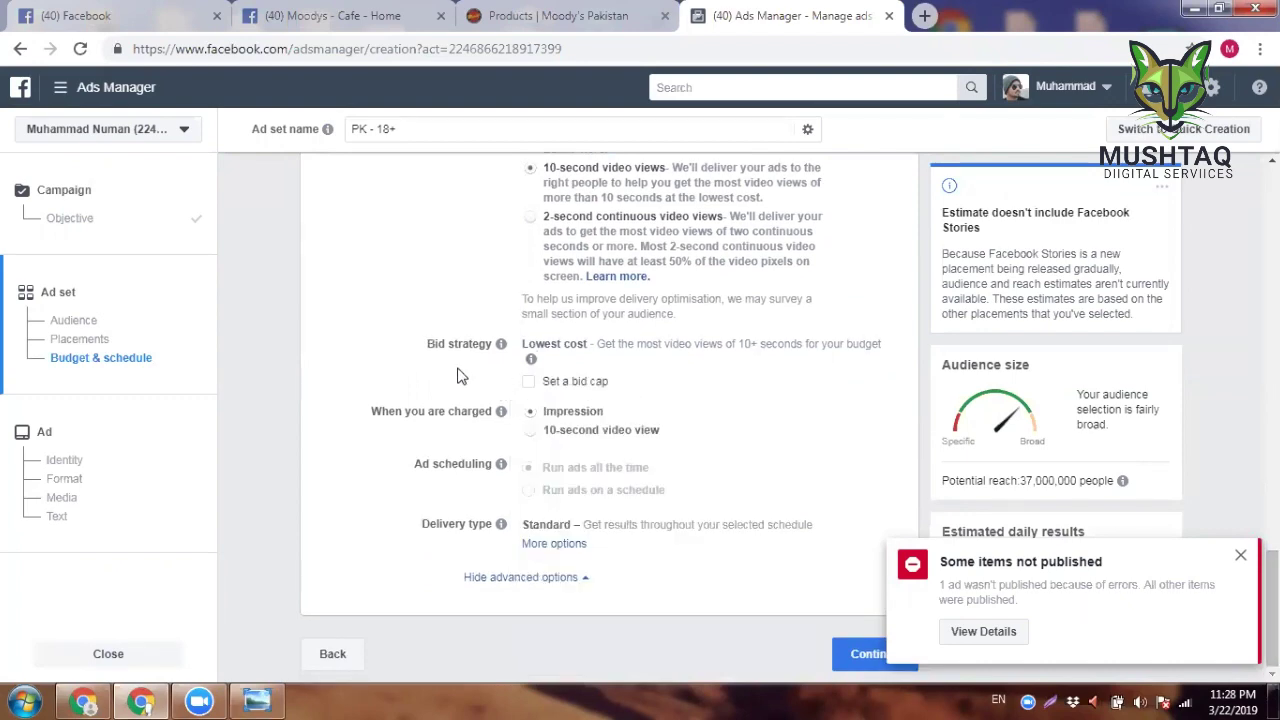
pyautogui.click(531, 431)
pyautogui.click(537, 546)
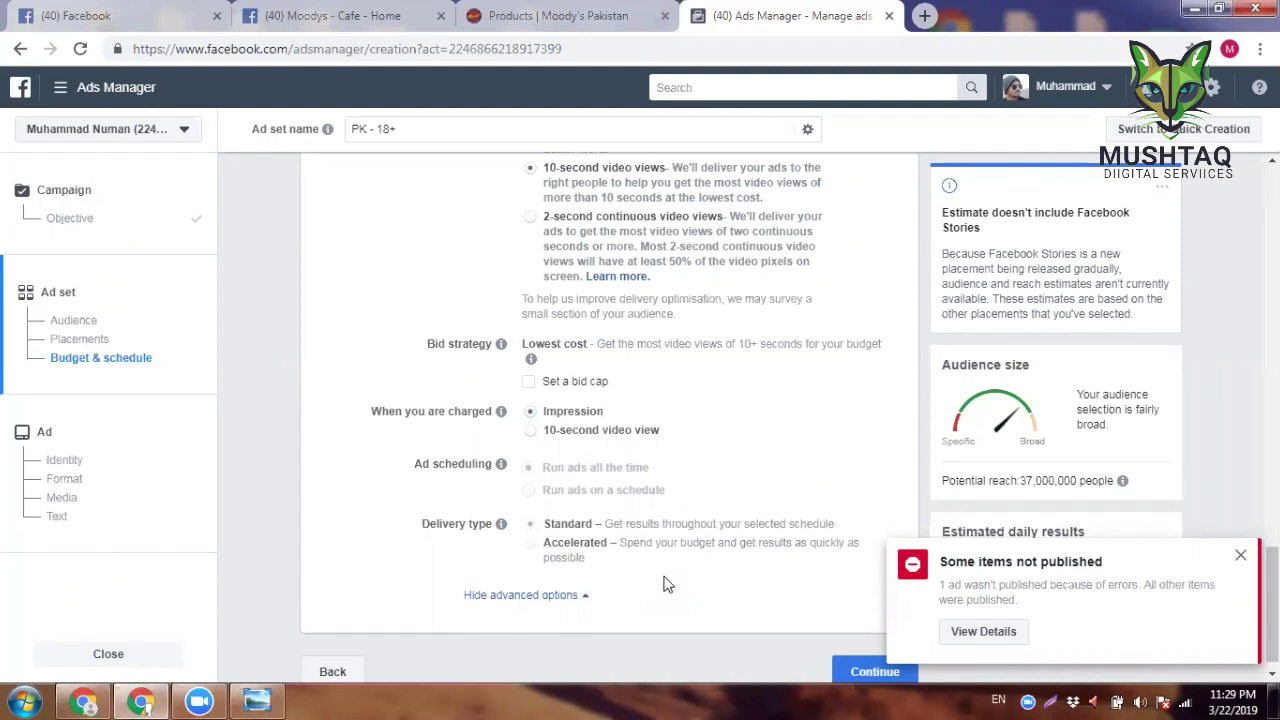
pyautogui.click(870, 670)
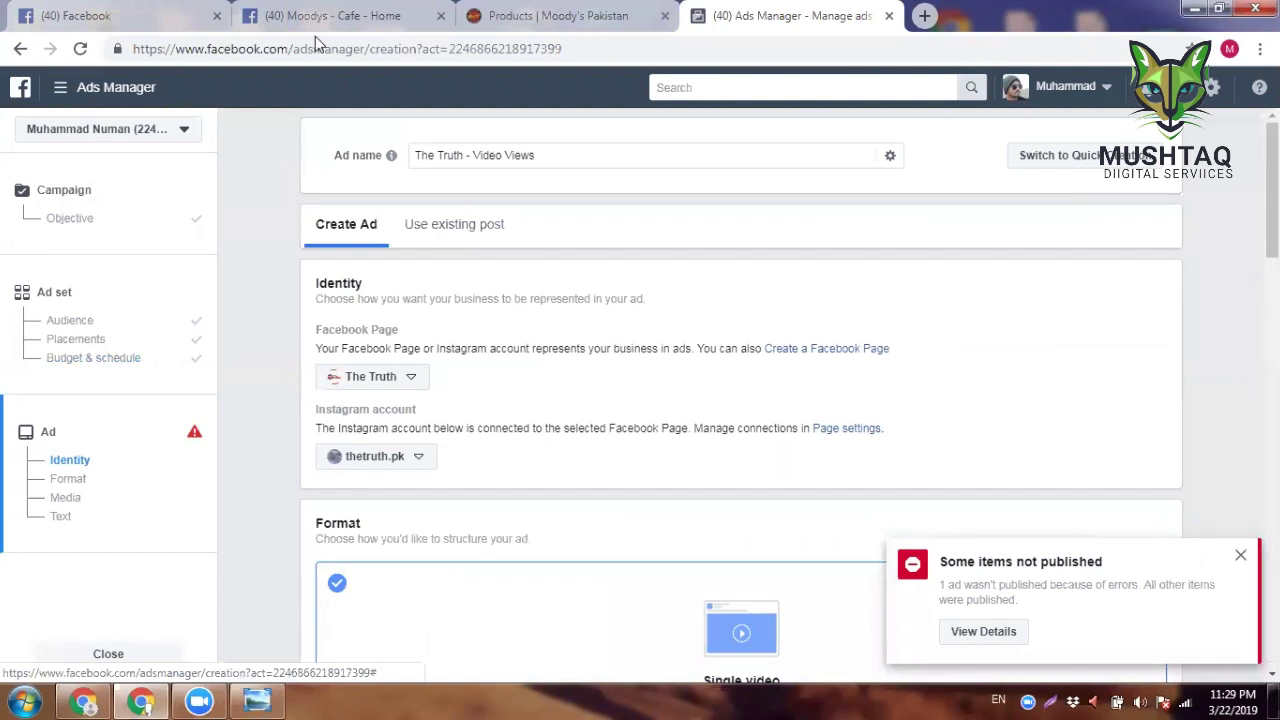
# Step: Examine the text and website link of the Moodys - Cafe video post and view the Moody's website menu
pyautogui.click(352, 12)
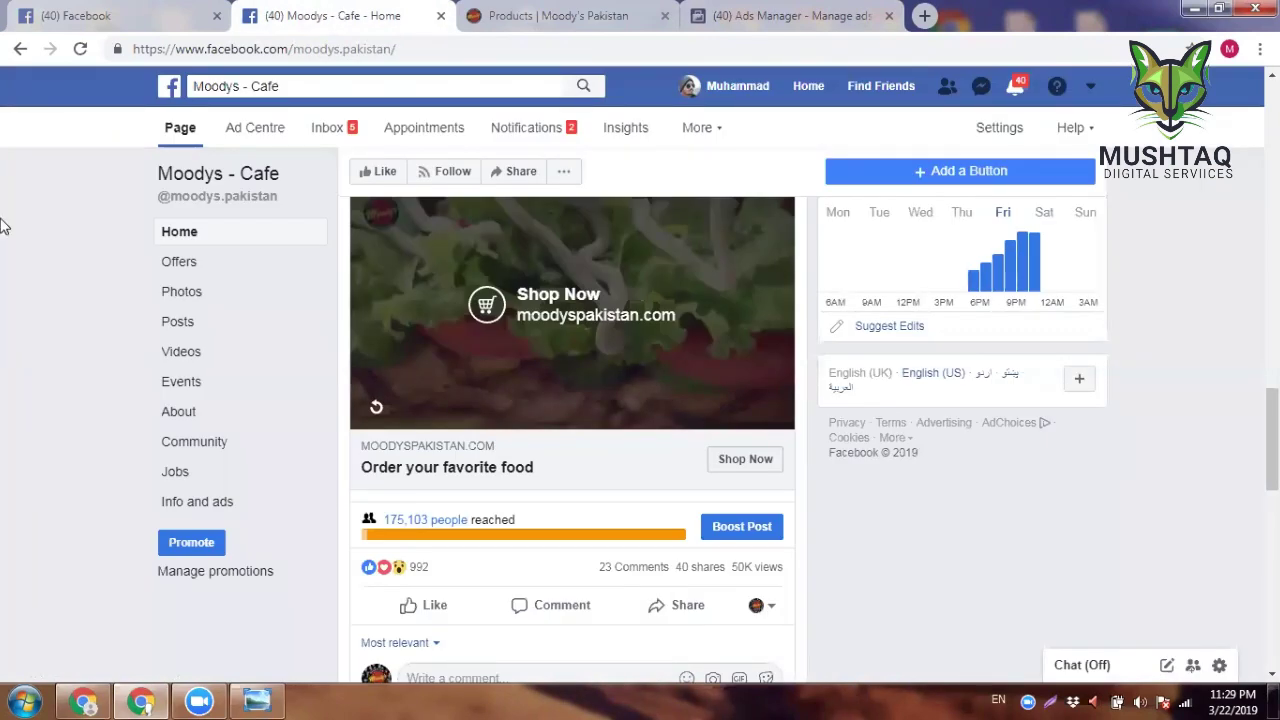
pyautogui.scroll(2, 3, 226)
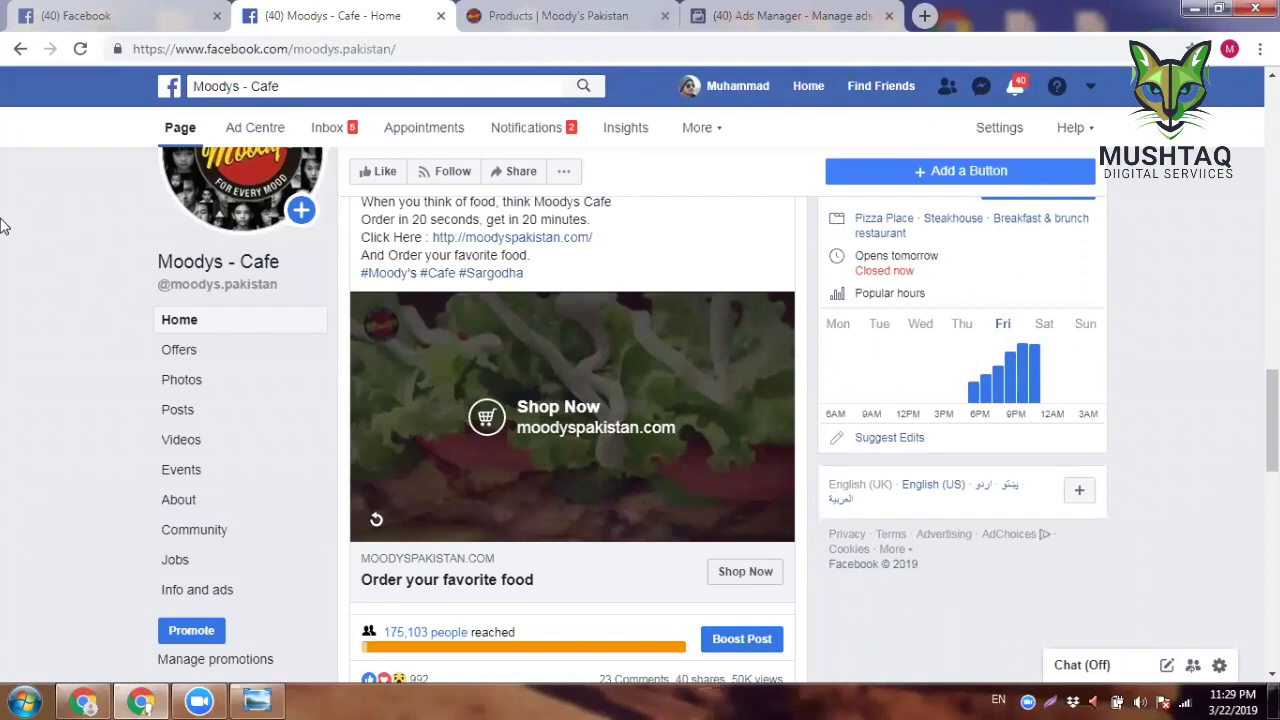
pyautogui.click(481, 10)
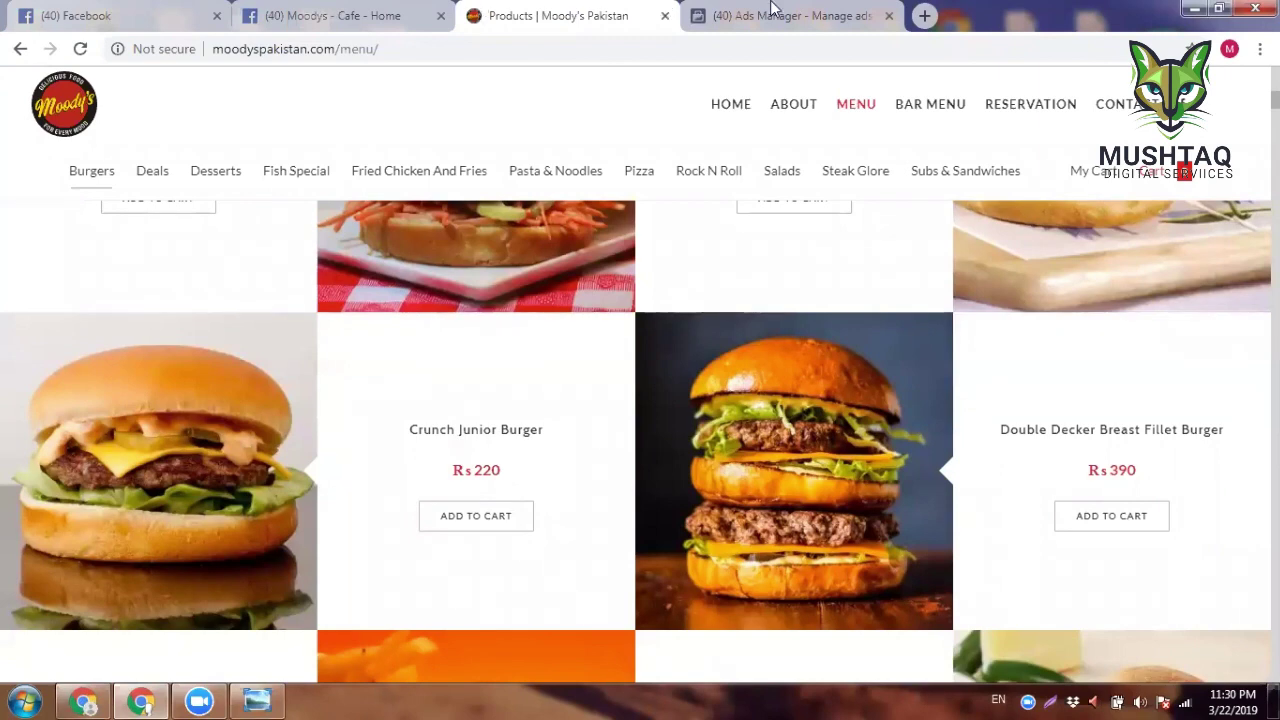
# Step: Search Google for "786.marketing agency corp" in a new browser tab
pyautogui.click(923, 18)
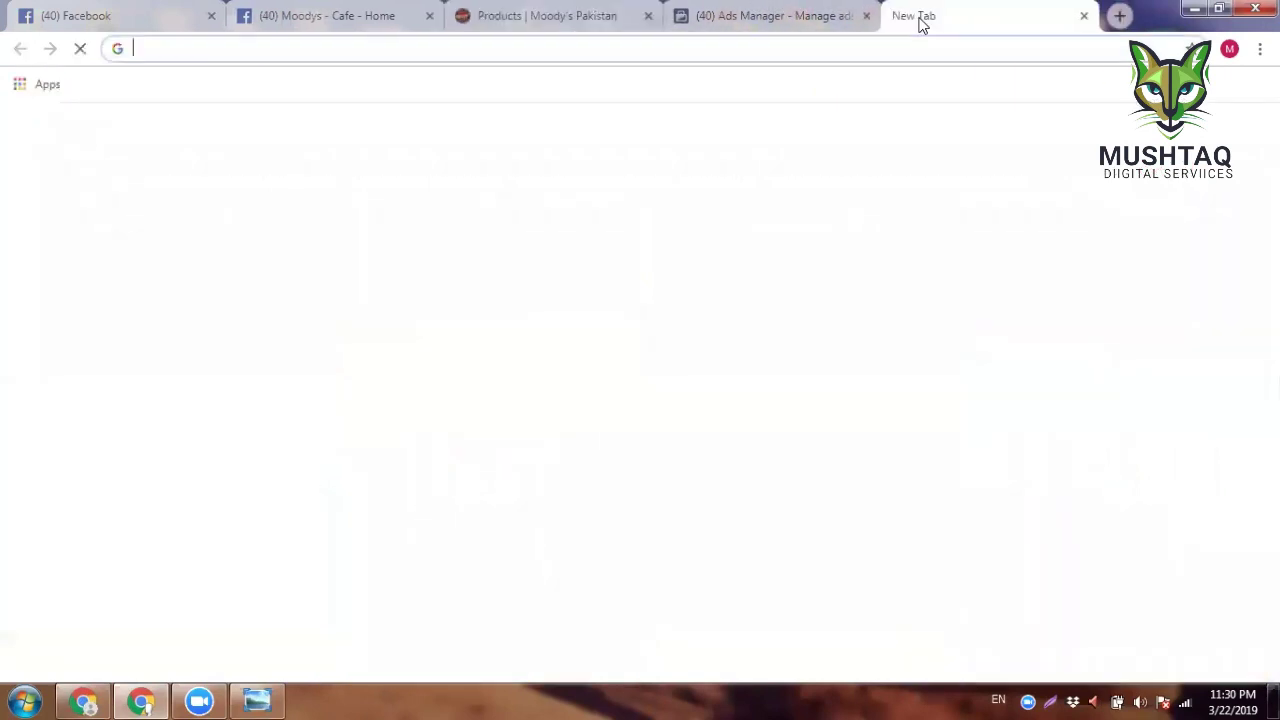
pyautogui.write('7')
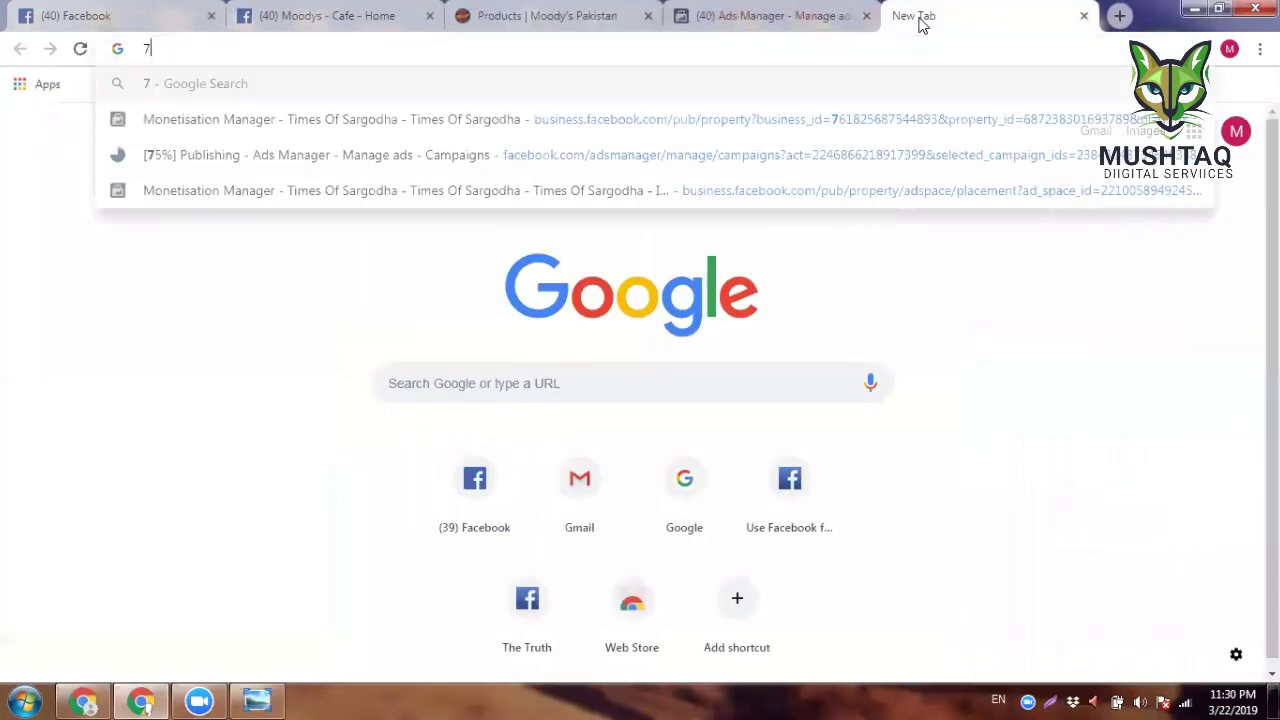
pyautogui.write('8')
pyautogui.press('BackSpace')
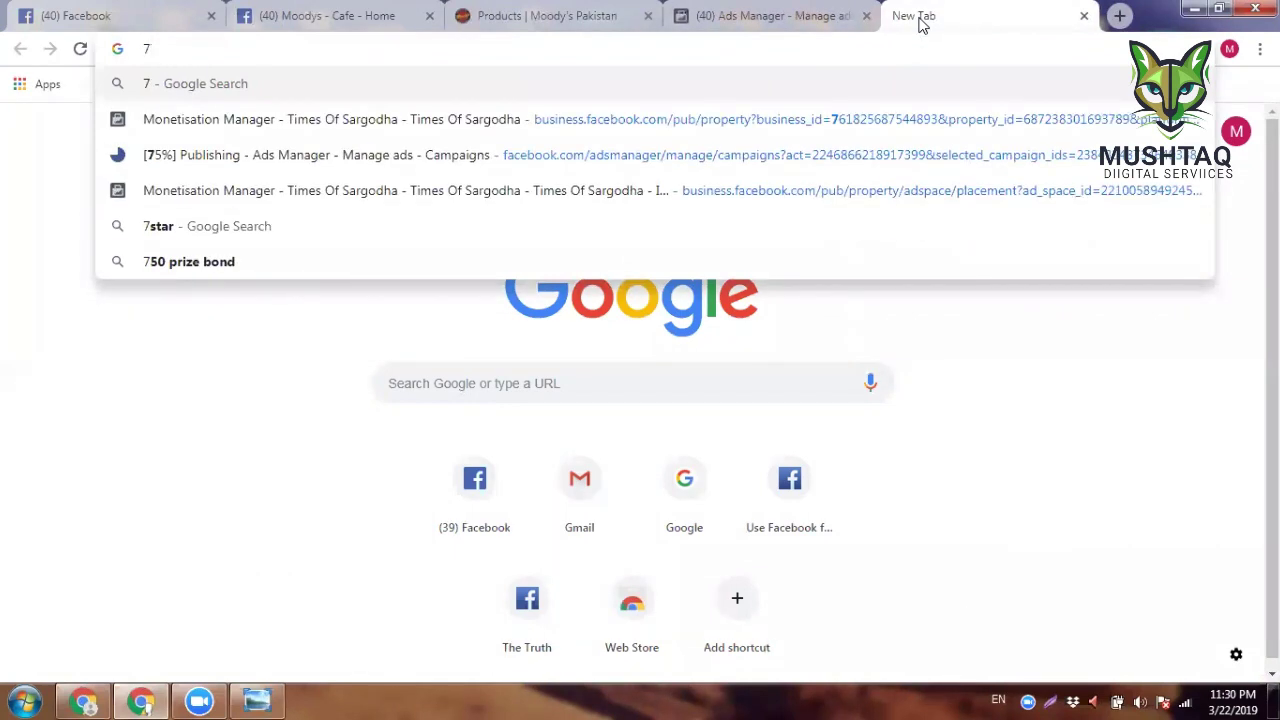
pyautogui.write('8')
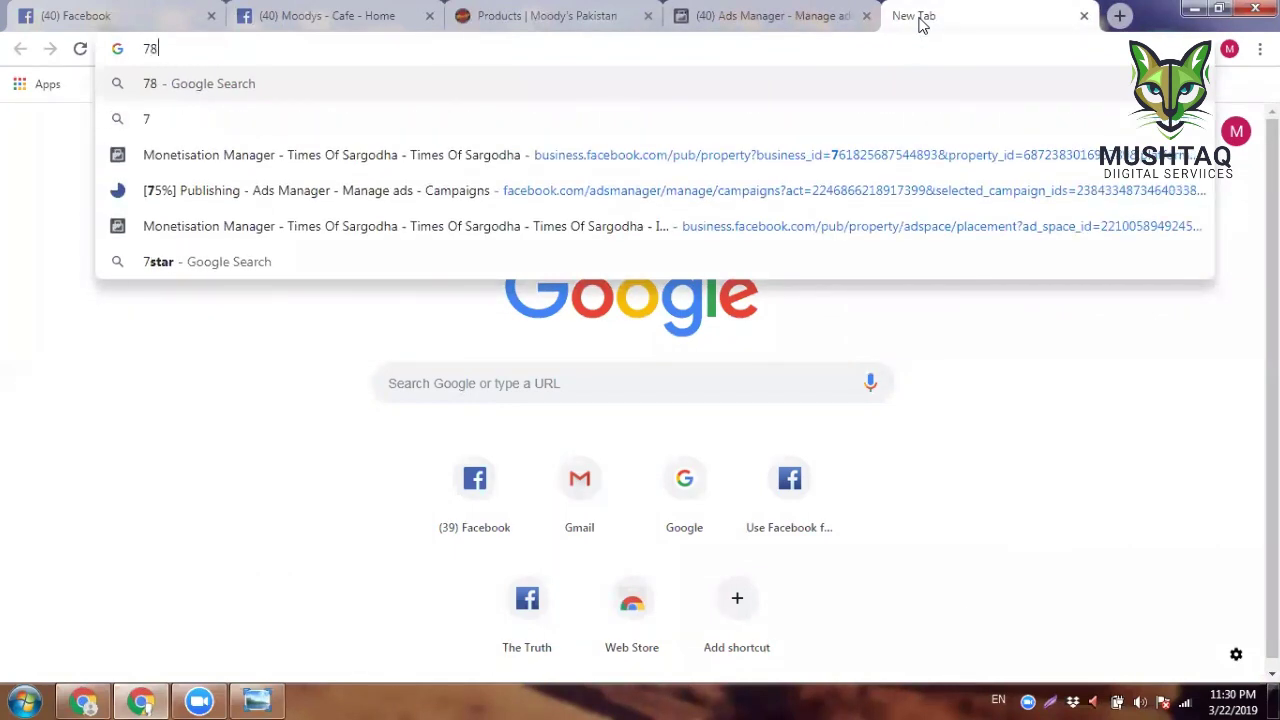
pyautogui.write('6 mark')
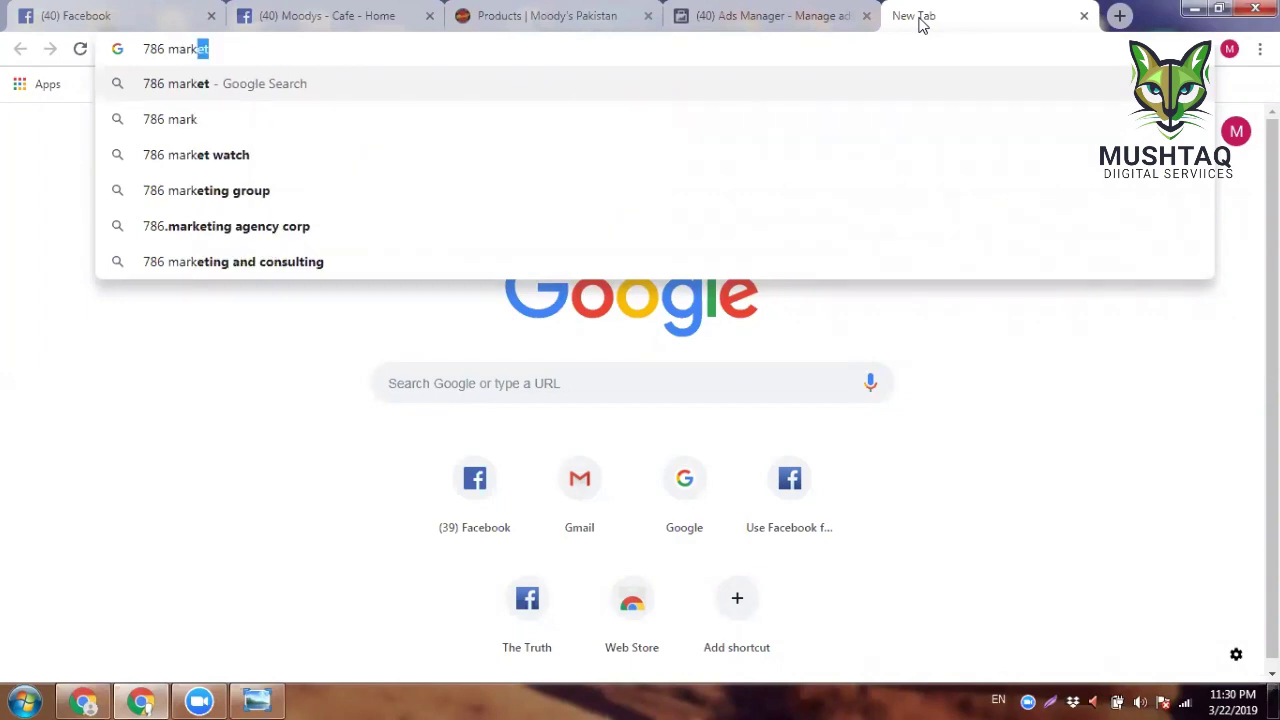
pyautogui.write('eting')
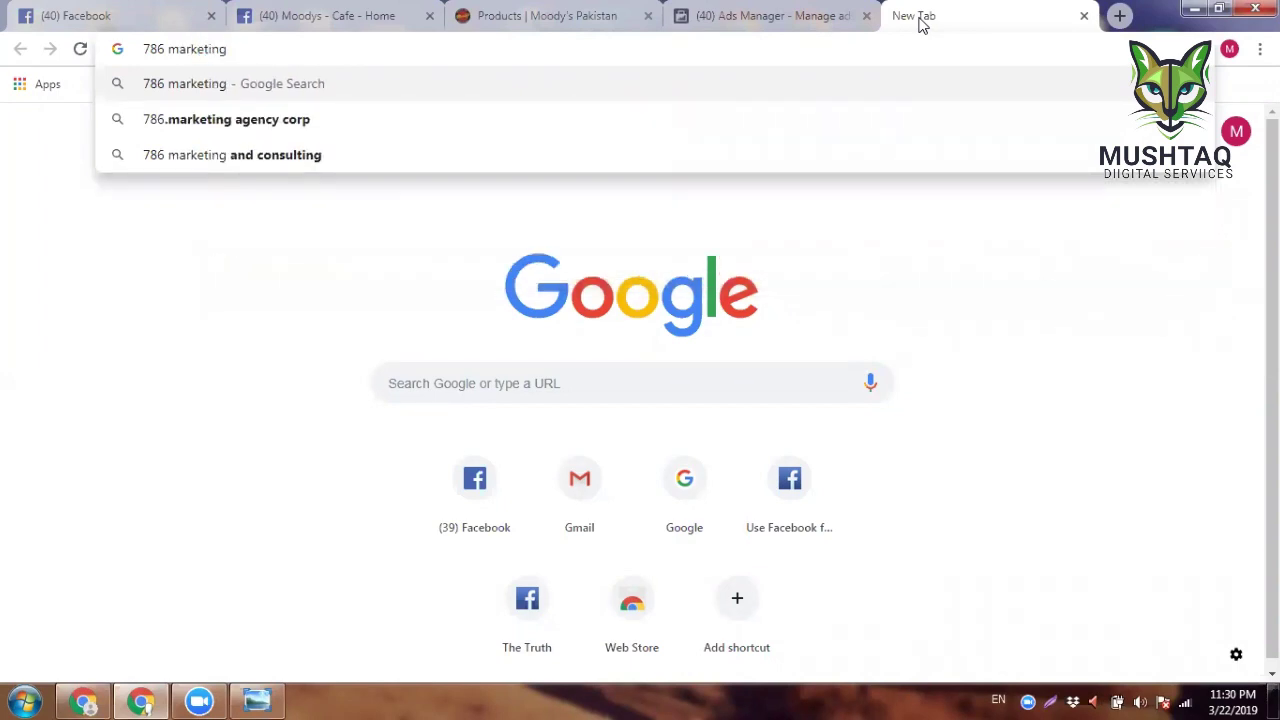
pyautogui.press('Down')
pyautogui.press('Return')
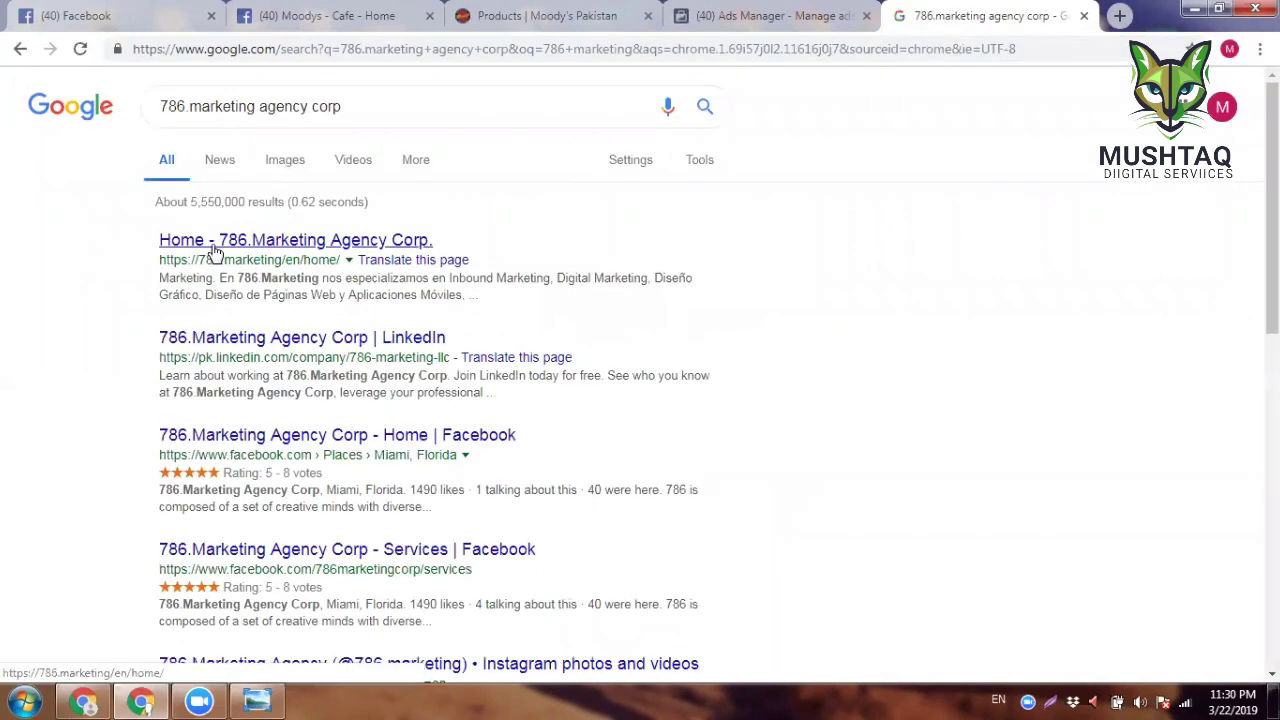
# Step: Search Google for "facebook marketing agency in pakistan" and open the 786marketing.net Facebook marketing page from the results
pyautogui.tripleClick(352, 110)
pyautogui.press('BackSpace')
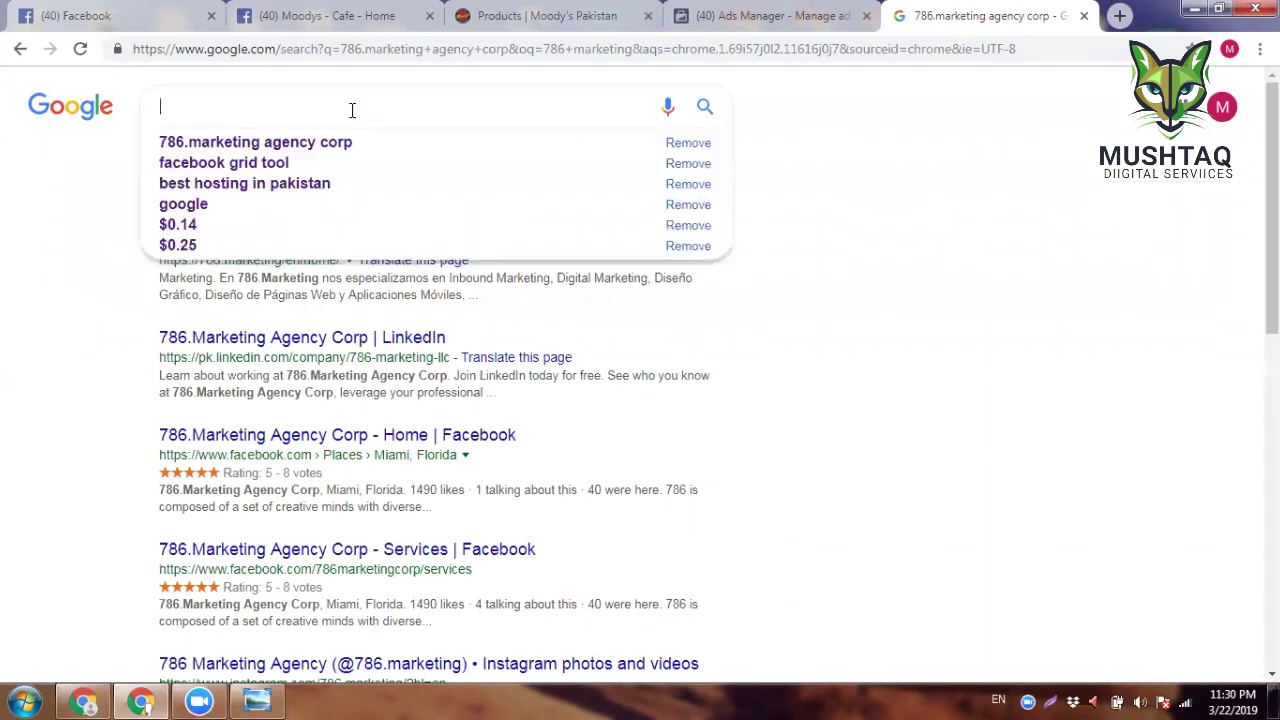
pyautogui.write('facebook')
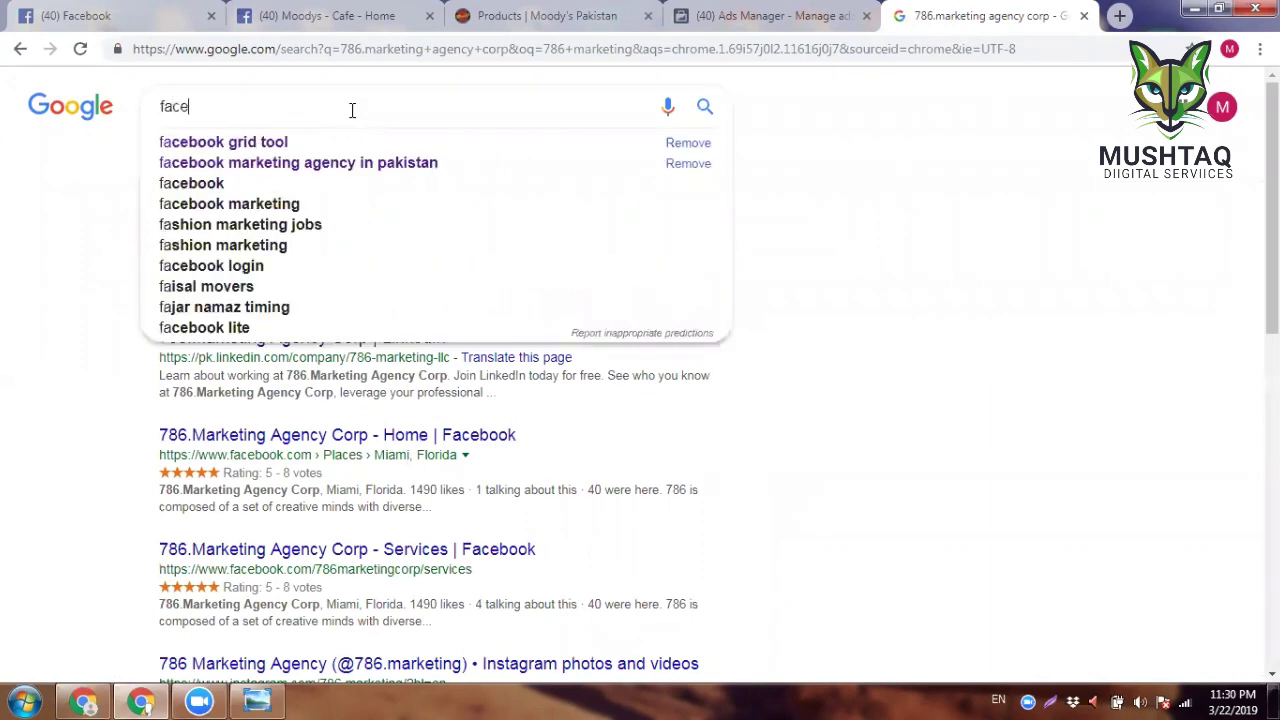
pyautogui.press('Down')
pyautogui.press('Down')
pyautogui.press('Return')
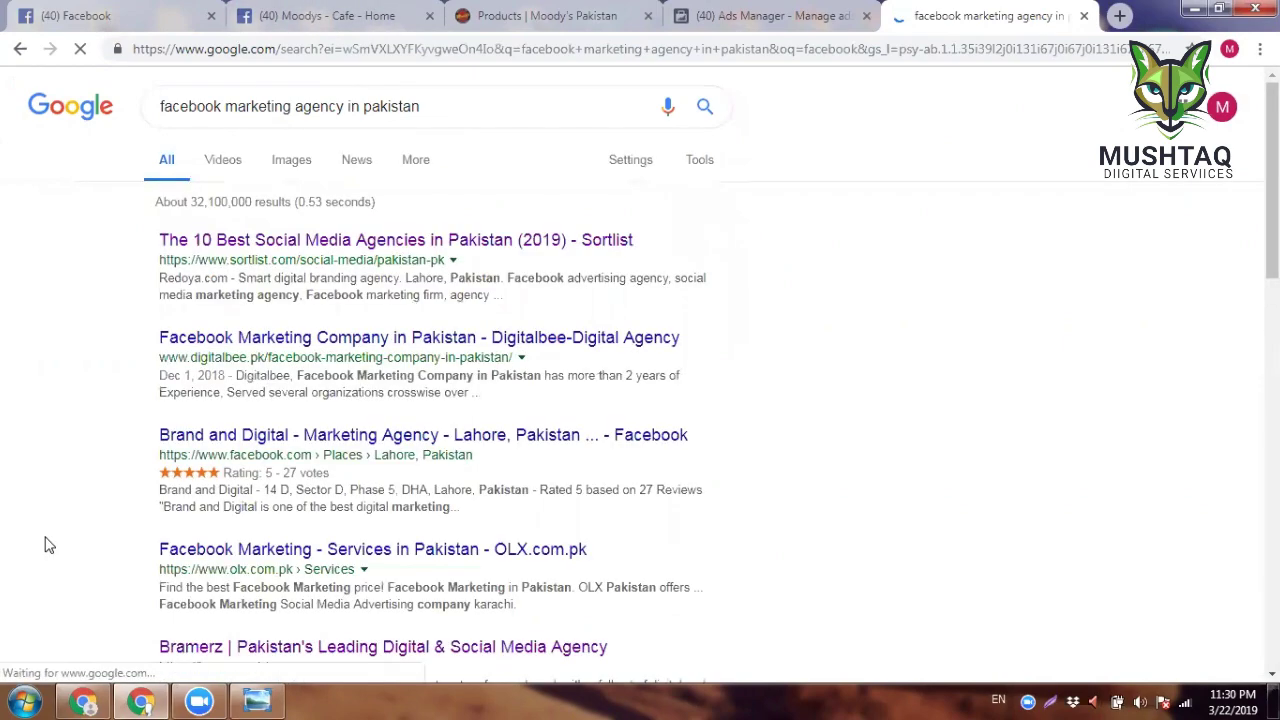
pyautogui.scroll(-15, 46, 543)
pyautogui.scroll(-3, 46, 543)
pyautogui.scroll(5, 251, 377)
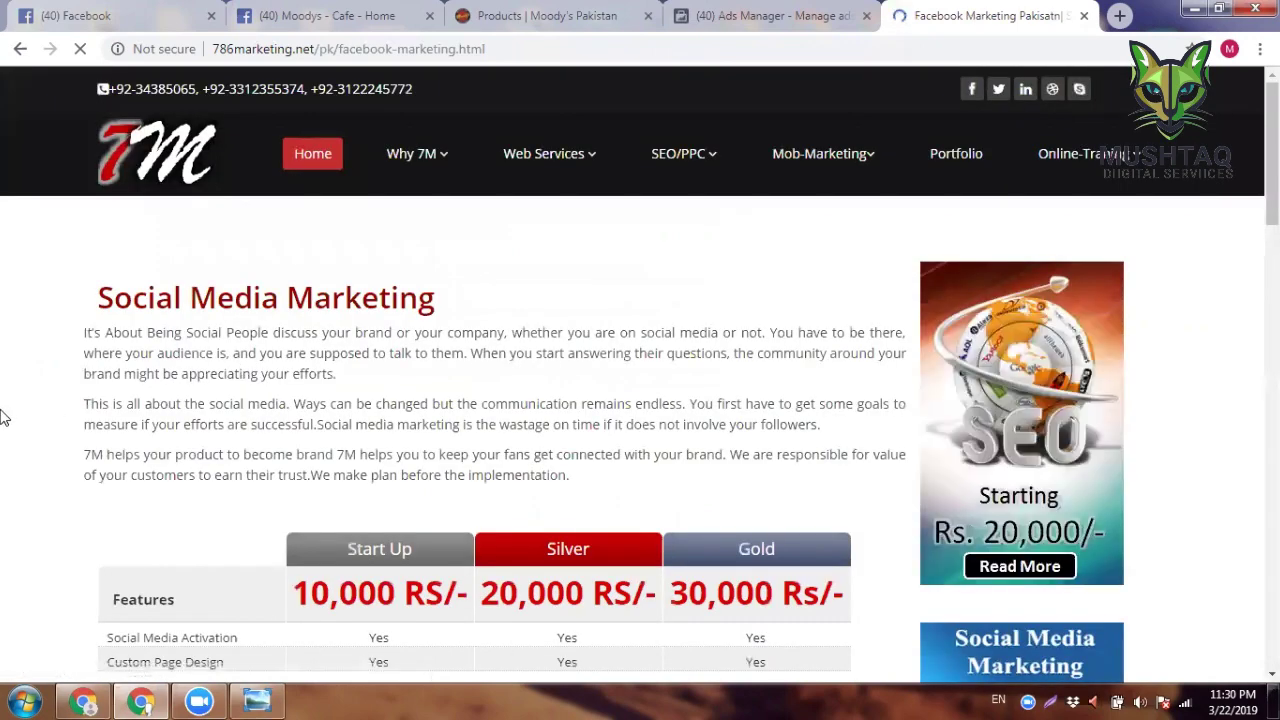
# Step: Examine the Start Up, Silver and Gold social media marketing packages, comparing their prices, features, guaranteed likes and advertising budgets
pyautogui.scroll(-1, 3, 418)
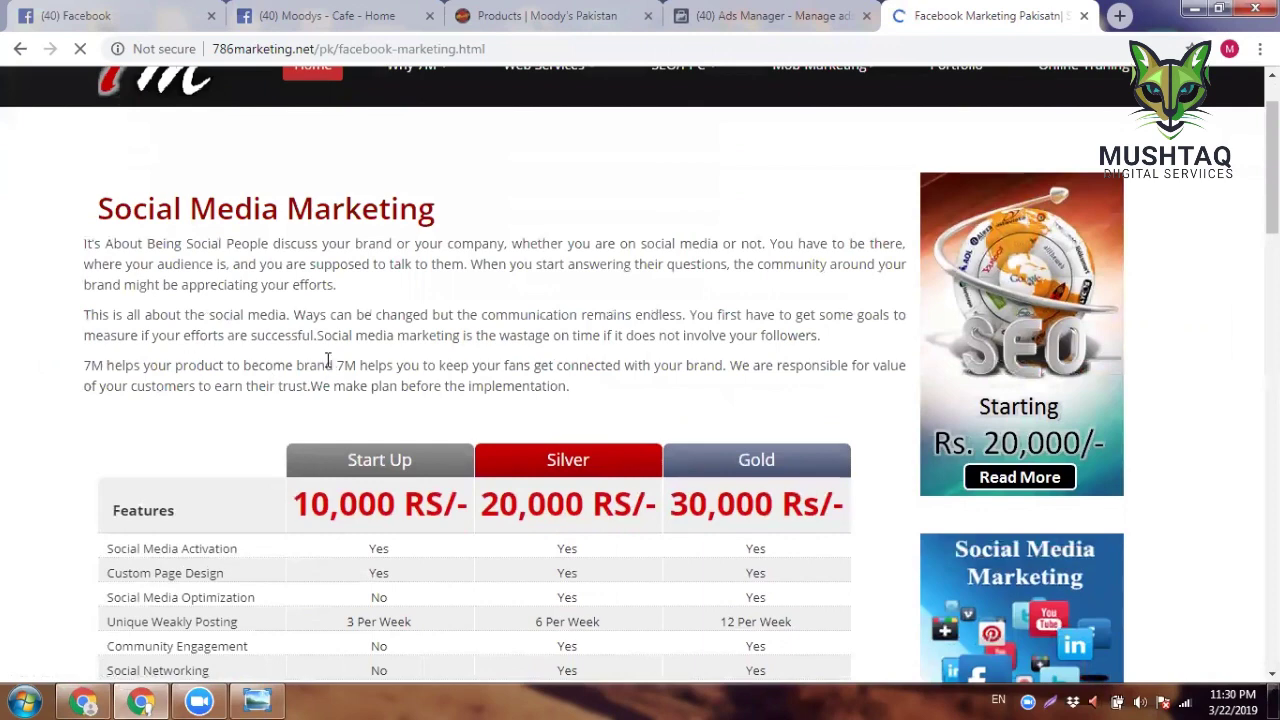
pyautogui.scroll(-2, 329, 363)
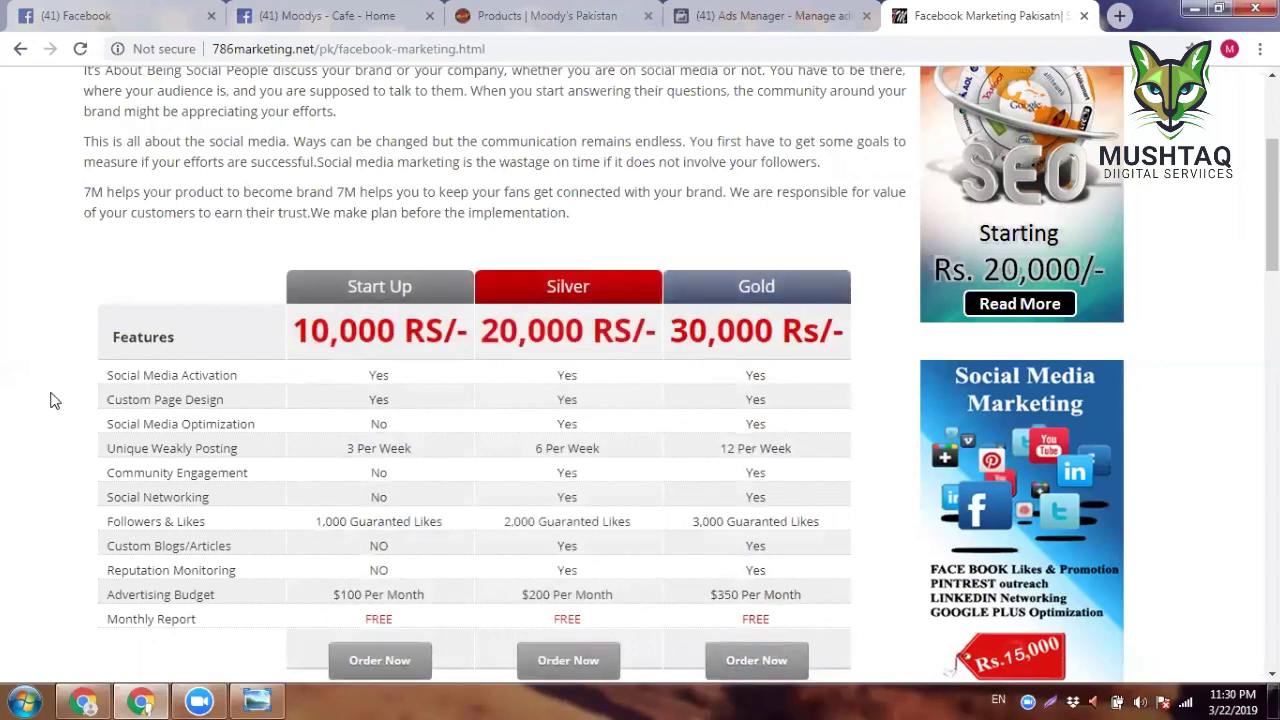
pyautogui.scroll(-1, 350, 530)
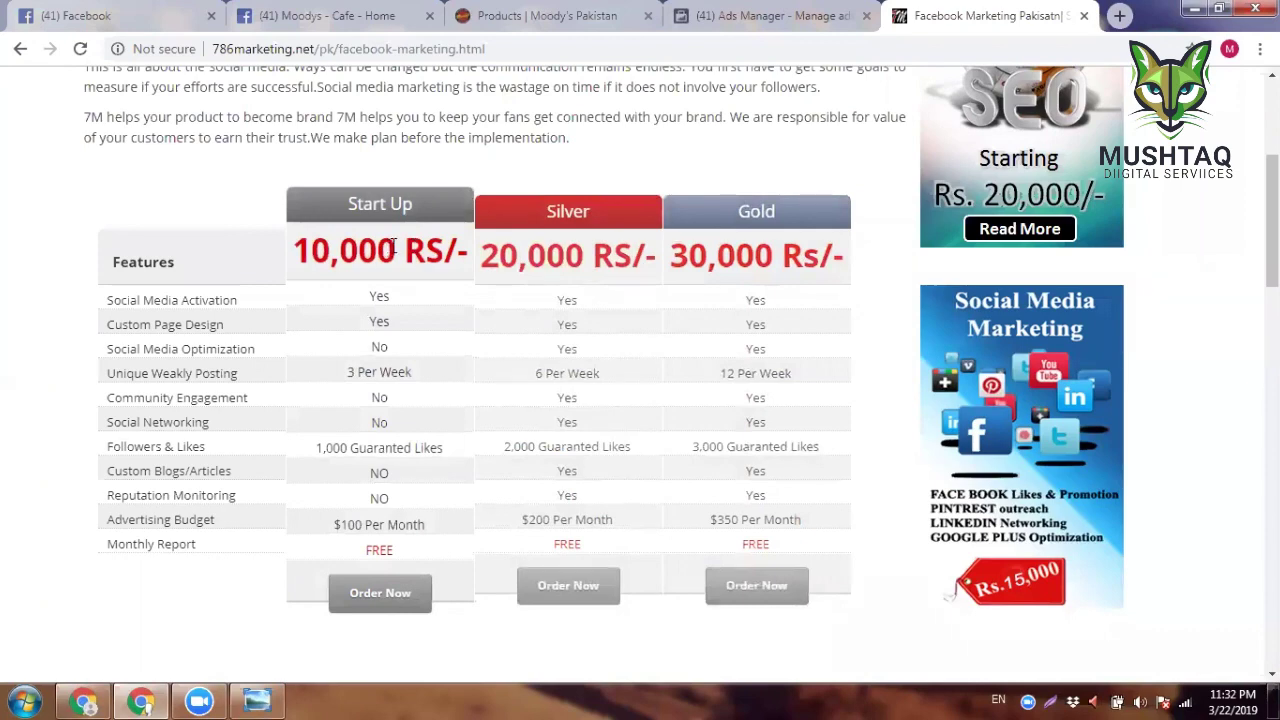
pyautogui.hotkey('ctrl', '-')
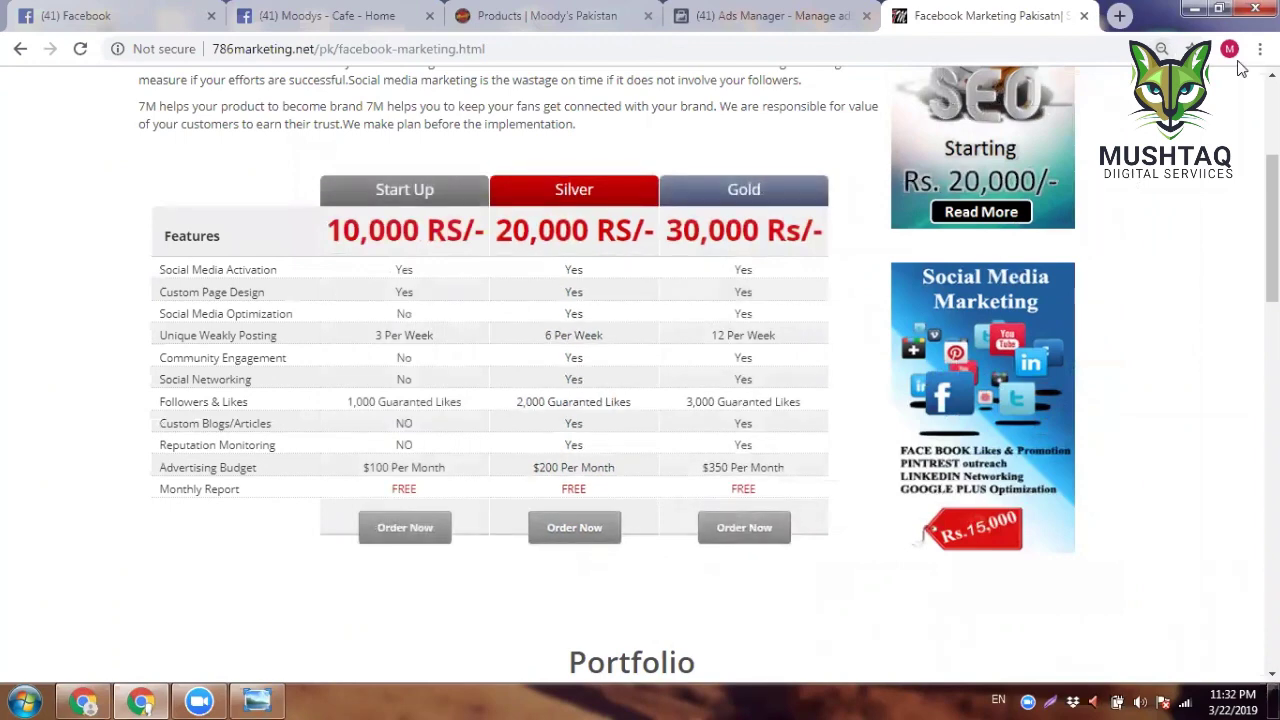
pyautogui.hotkey('alt', 'f')
pyautogui.click(1207, 226)
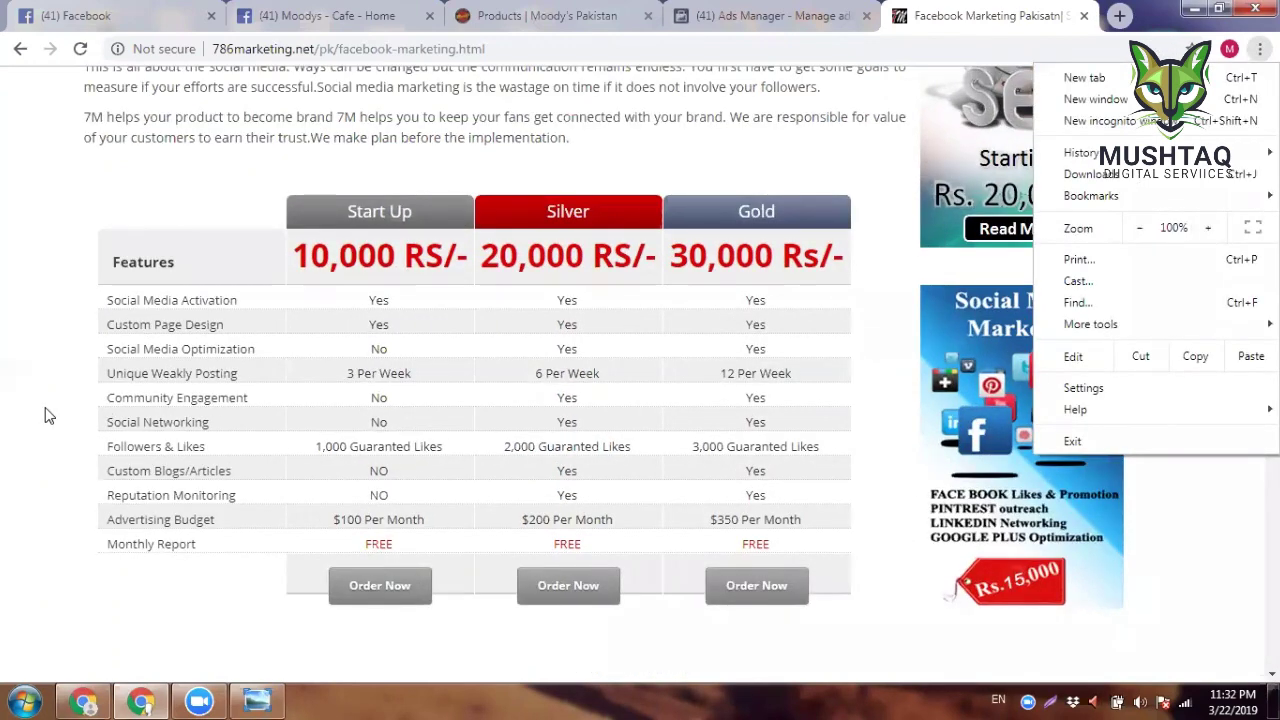
pyautogui.press('Escape')
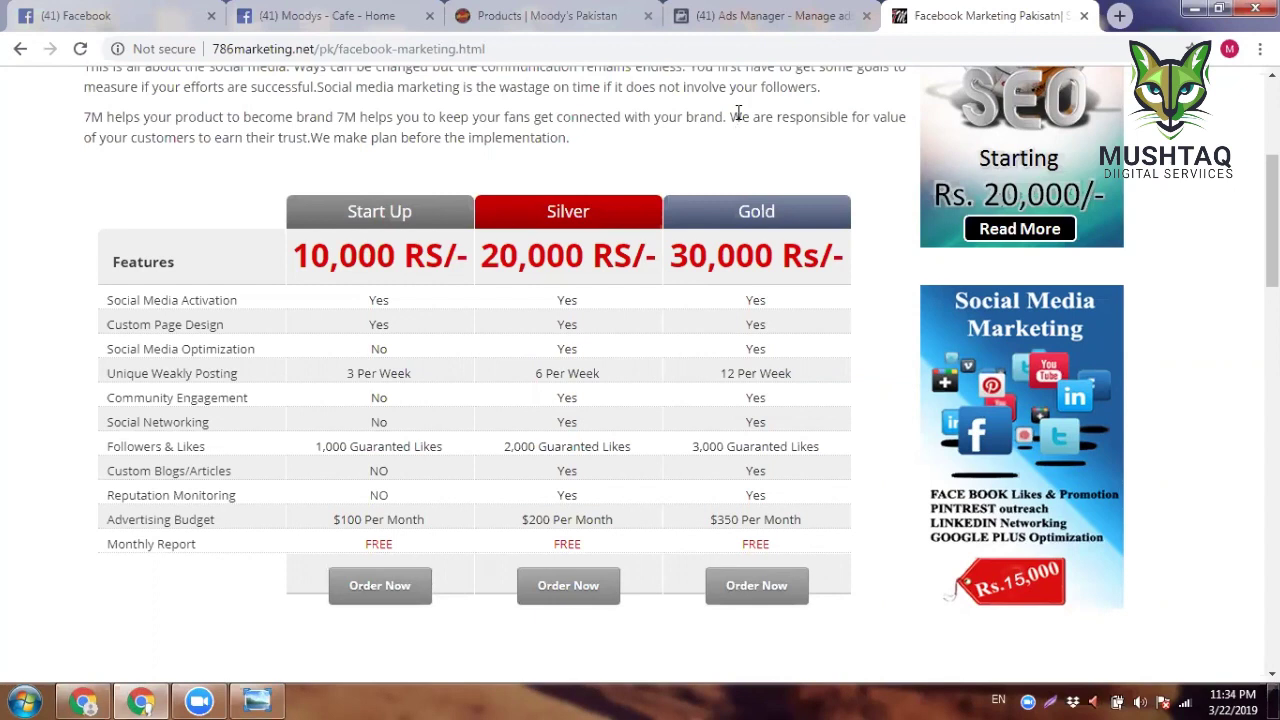
# Step: Copy the web address of the 786marketing.net Facebook marketing page
pyautogui.click(578, 48)
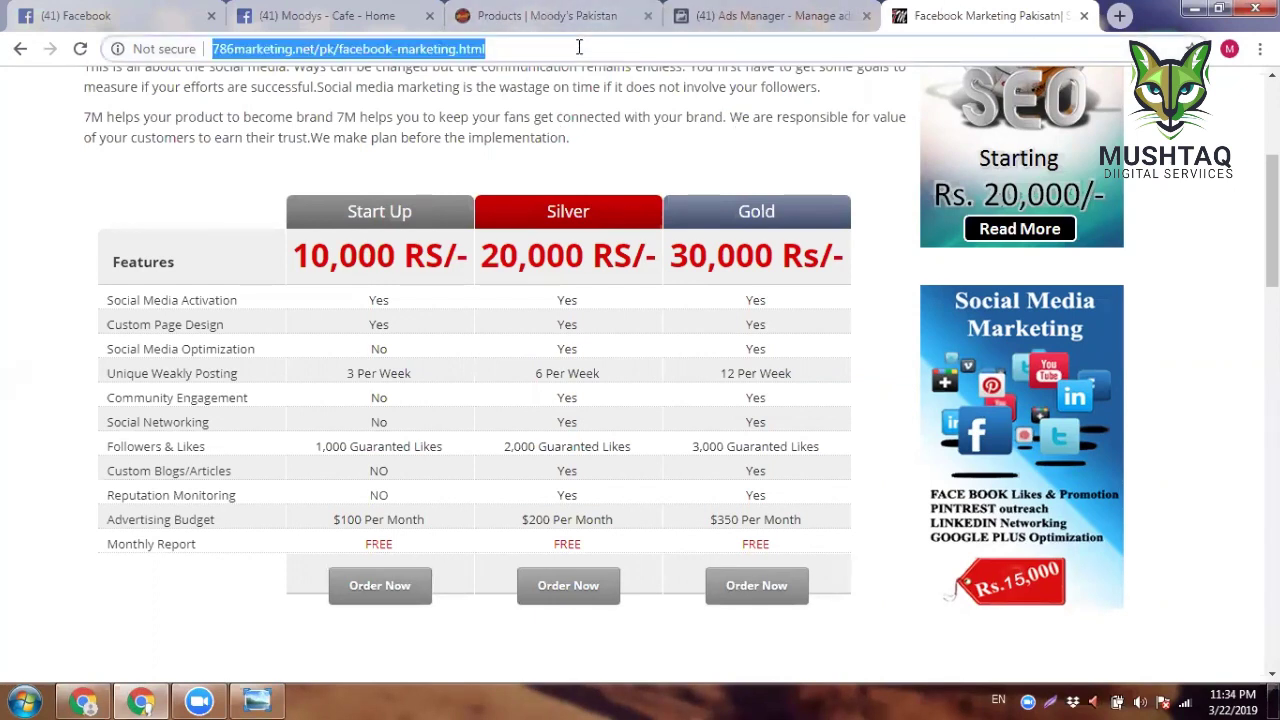
pyautogui.rightClick(579, 48)
pyautogui.click(620, 117)
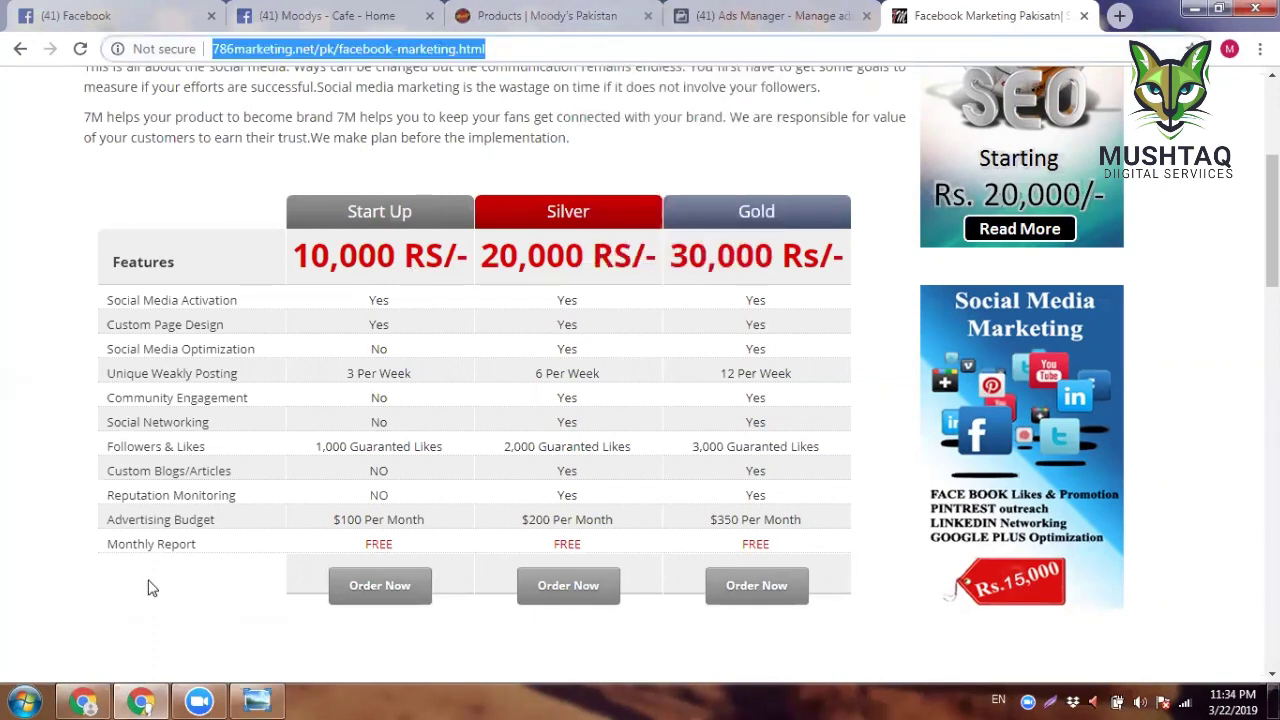